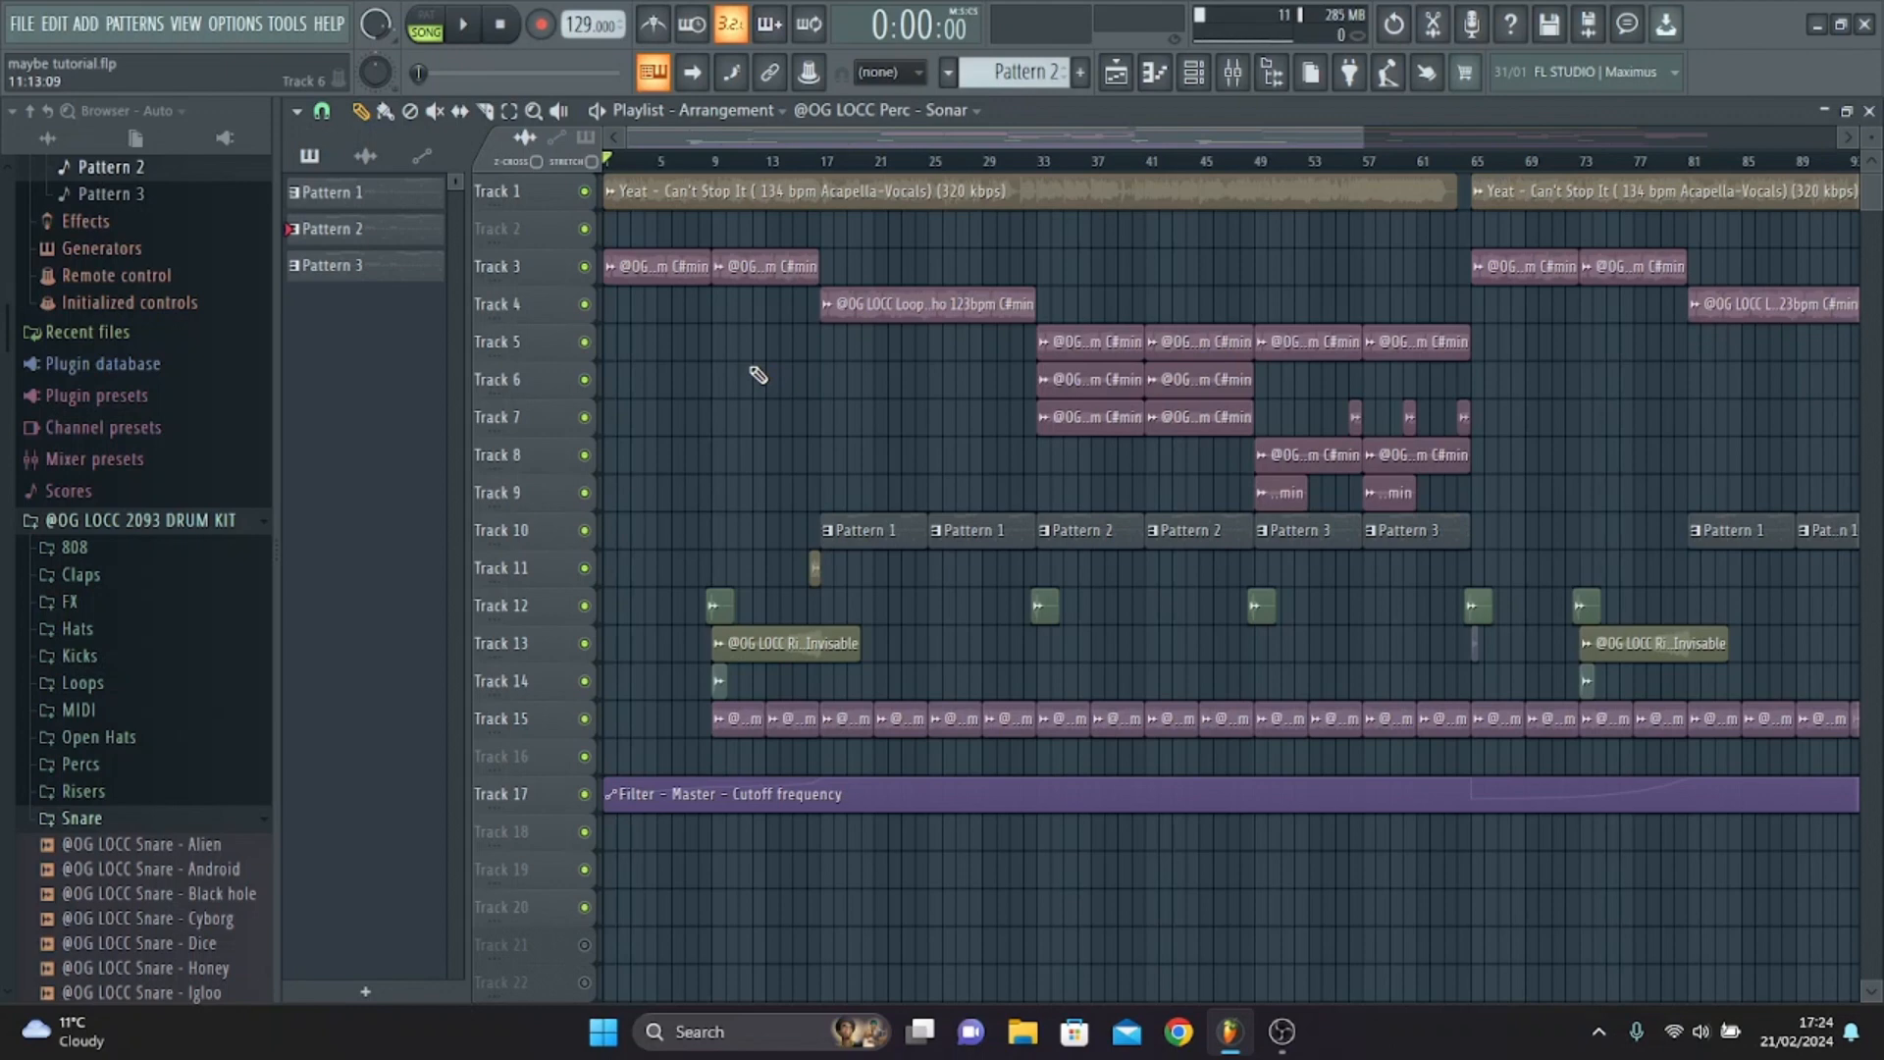
{"action": "left_click_drag", "start_coordinate": [5, 387], "coordinate": [6, 614]}
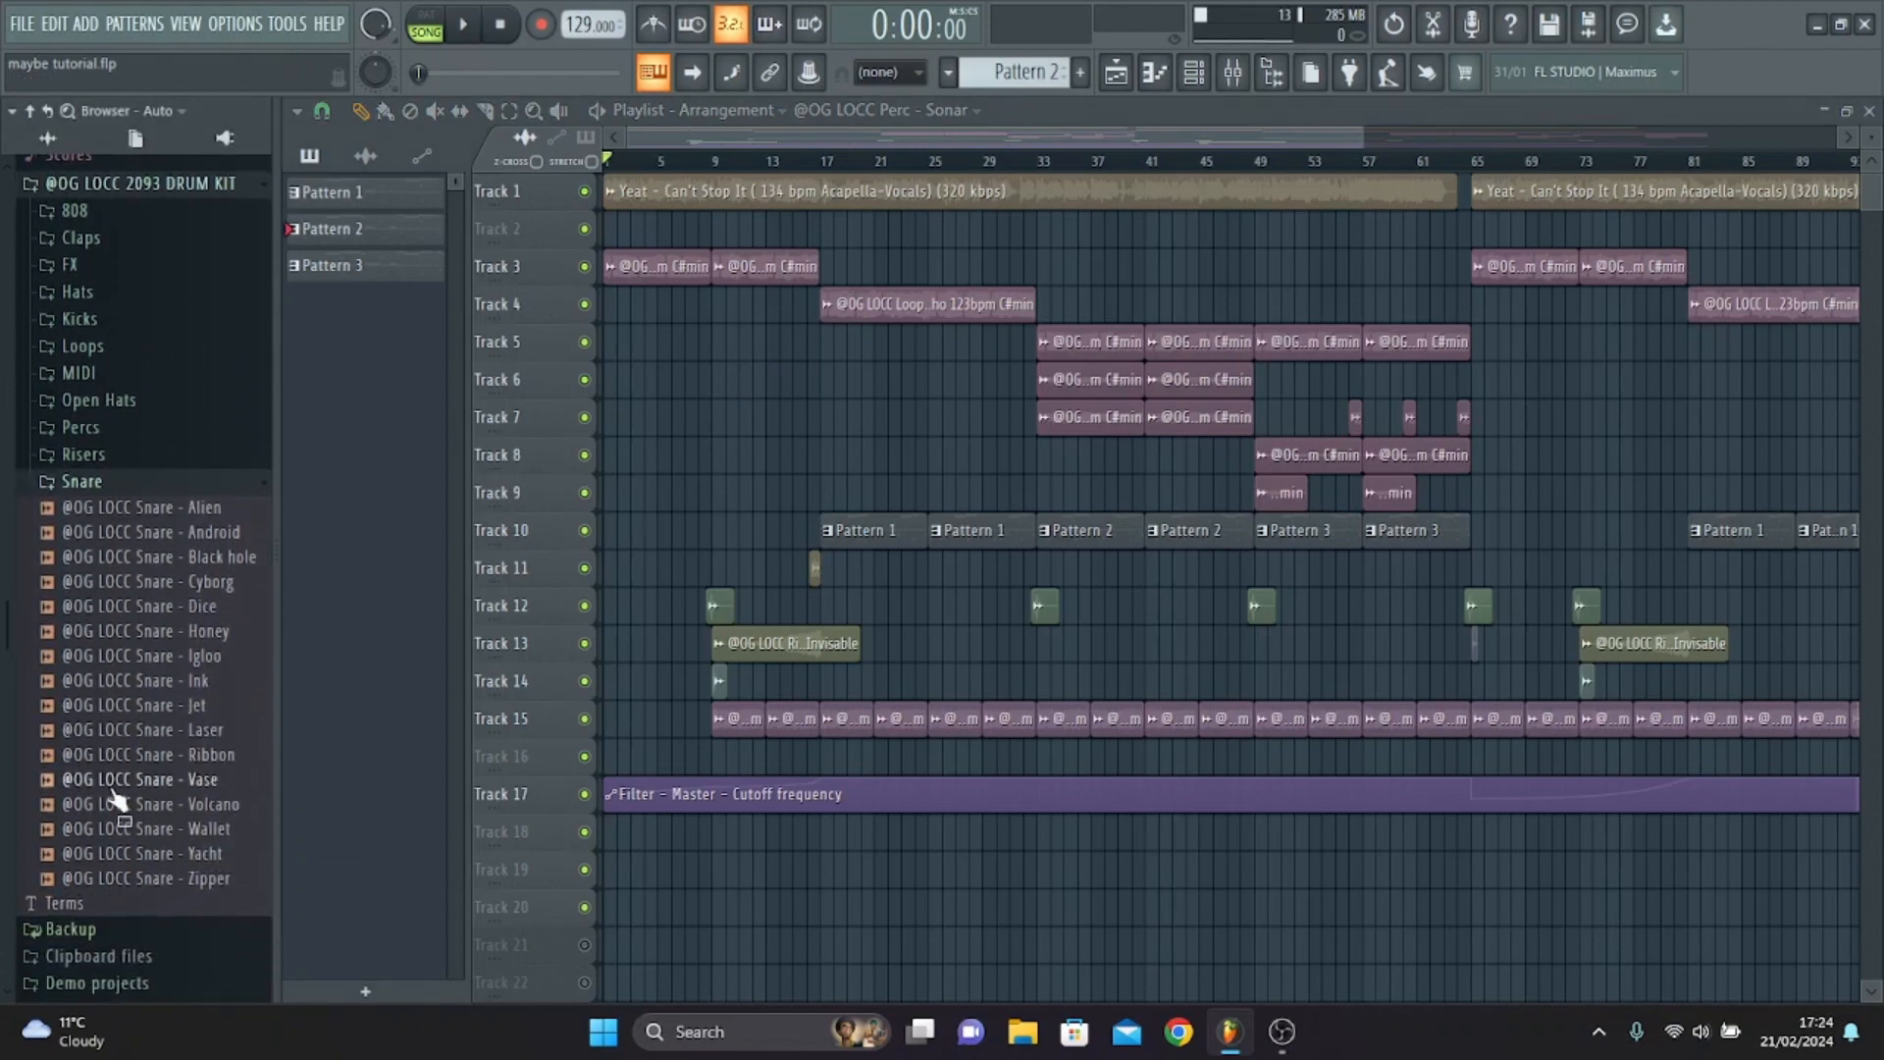
{"action": "left_click", "coordinate": [177, 860]}
{"action": "left_click", "coordinate": [74, 429]}
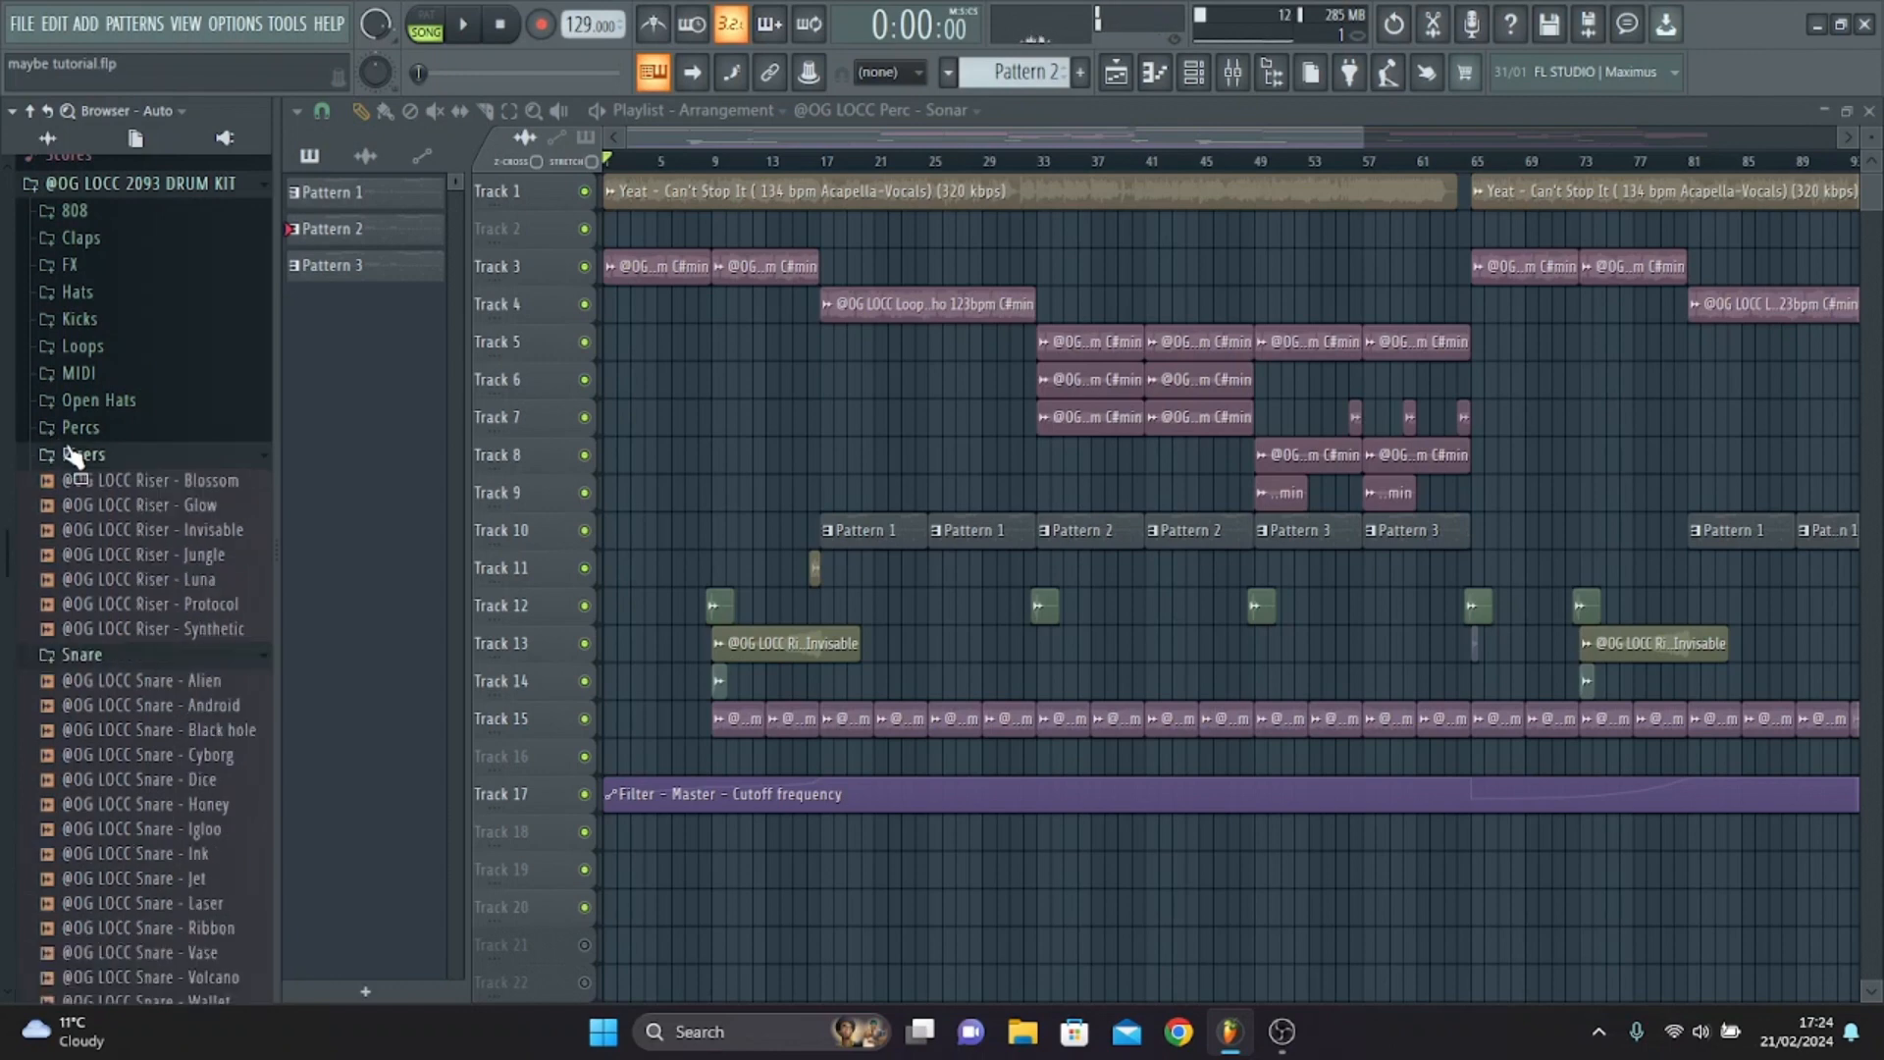
Expand the drum kit's Percs folder and audition the Magnetic, Rim, Subspace and Transmission samples.
{"action": "left_click", "coordinate": [77, 430]}
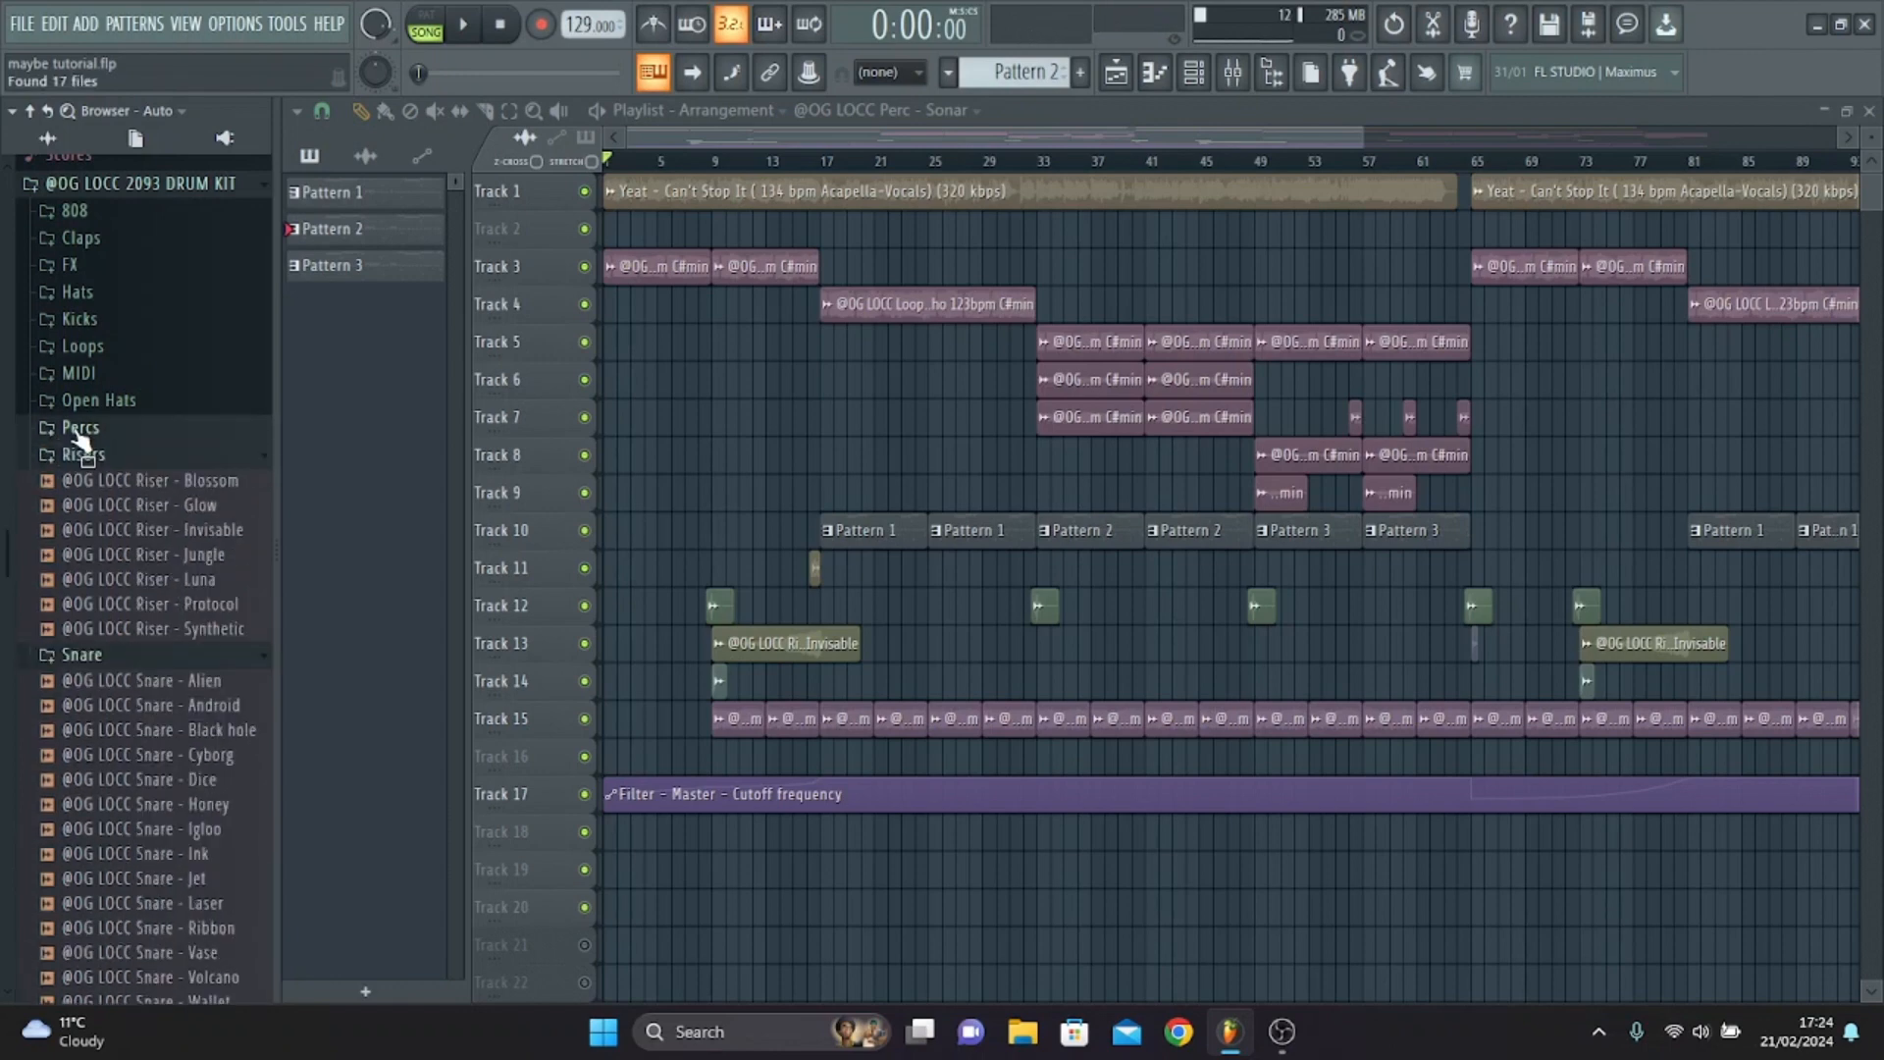
{"action": "left_click", "coordinate": [76, 432]}
{"action": "left_click", "coordinate": [182, 553]}
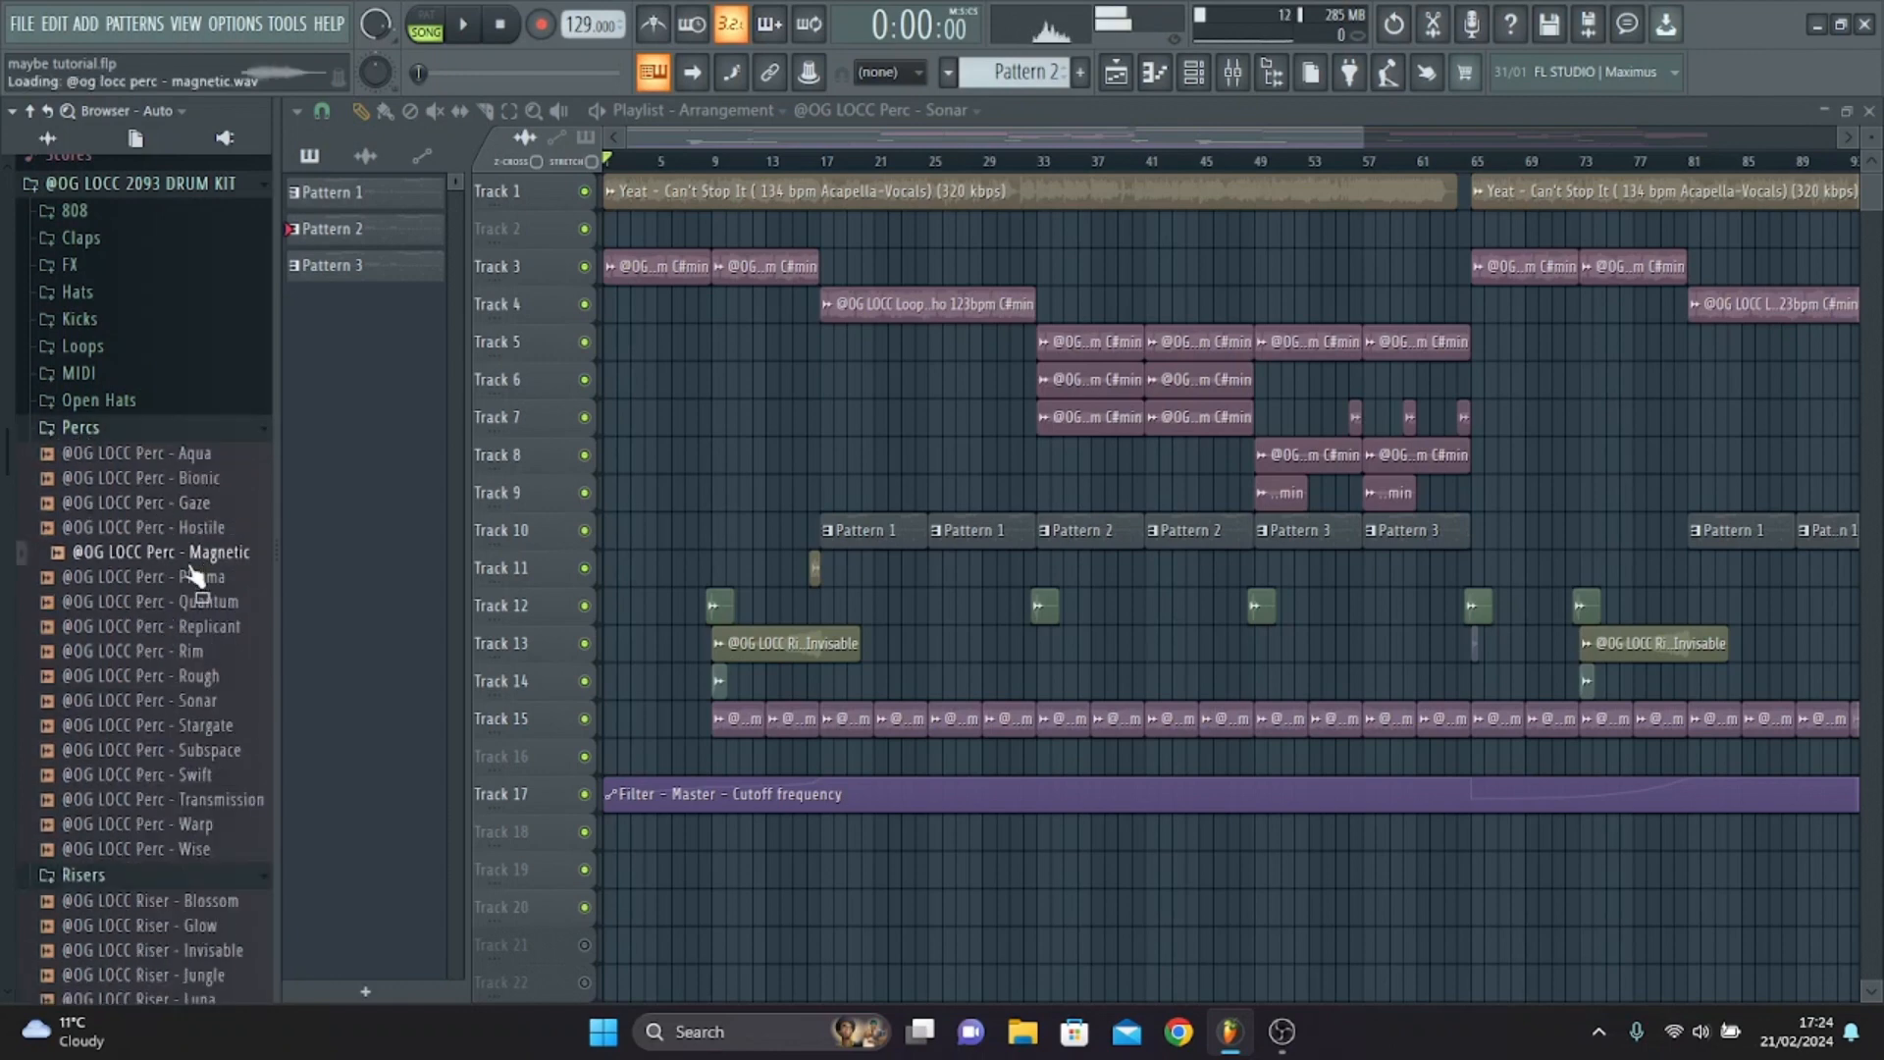
{"action": "left_click", "coordinate": [177, 658]}
{"action": "left_click", "coordinate": [182, 751]}
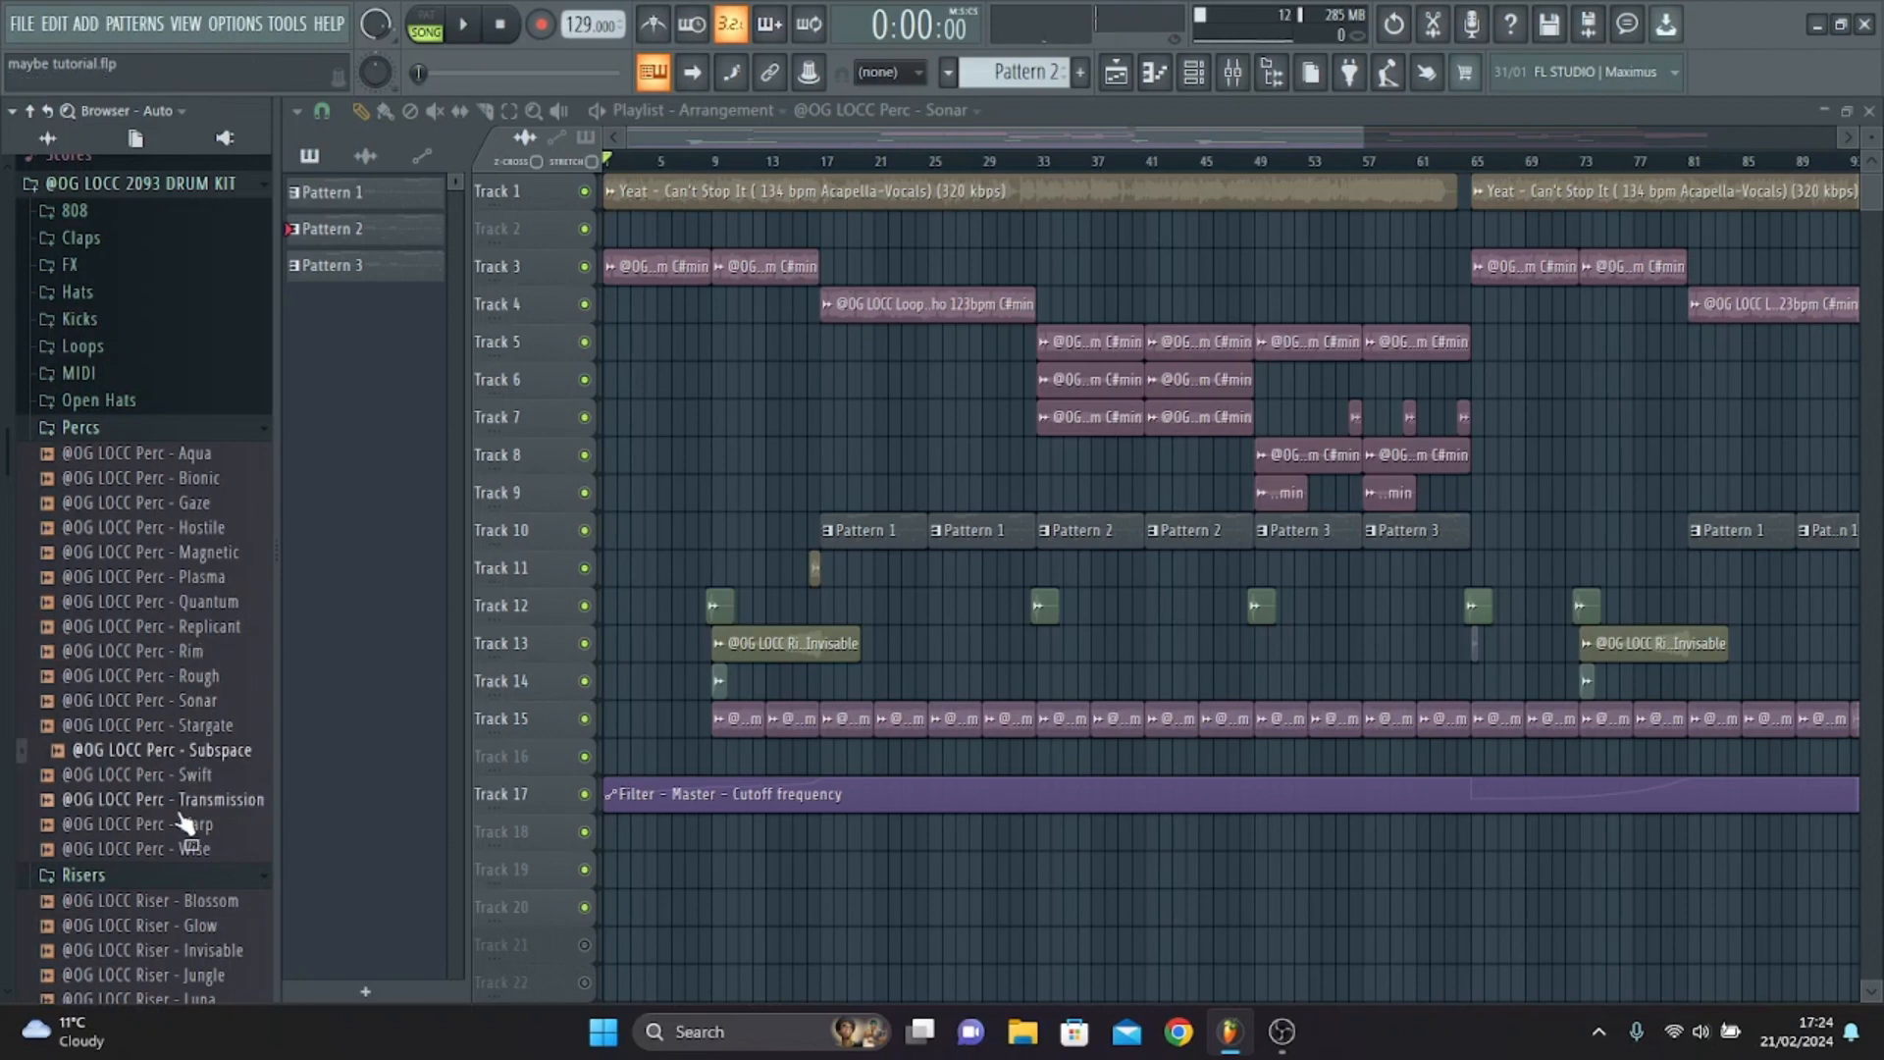
{"action": "left_click", "coordinate": [179, 801]}
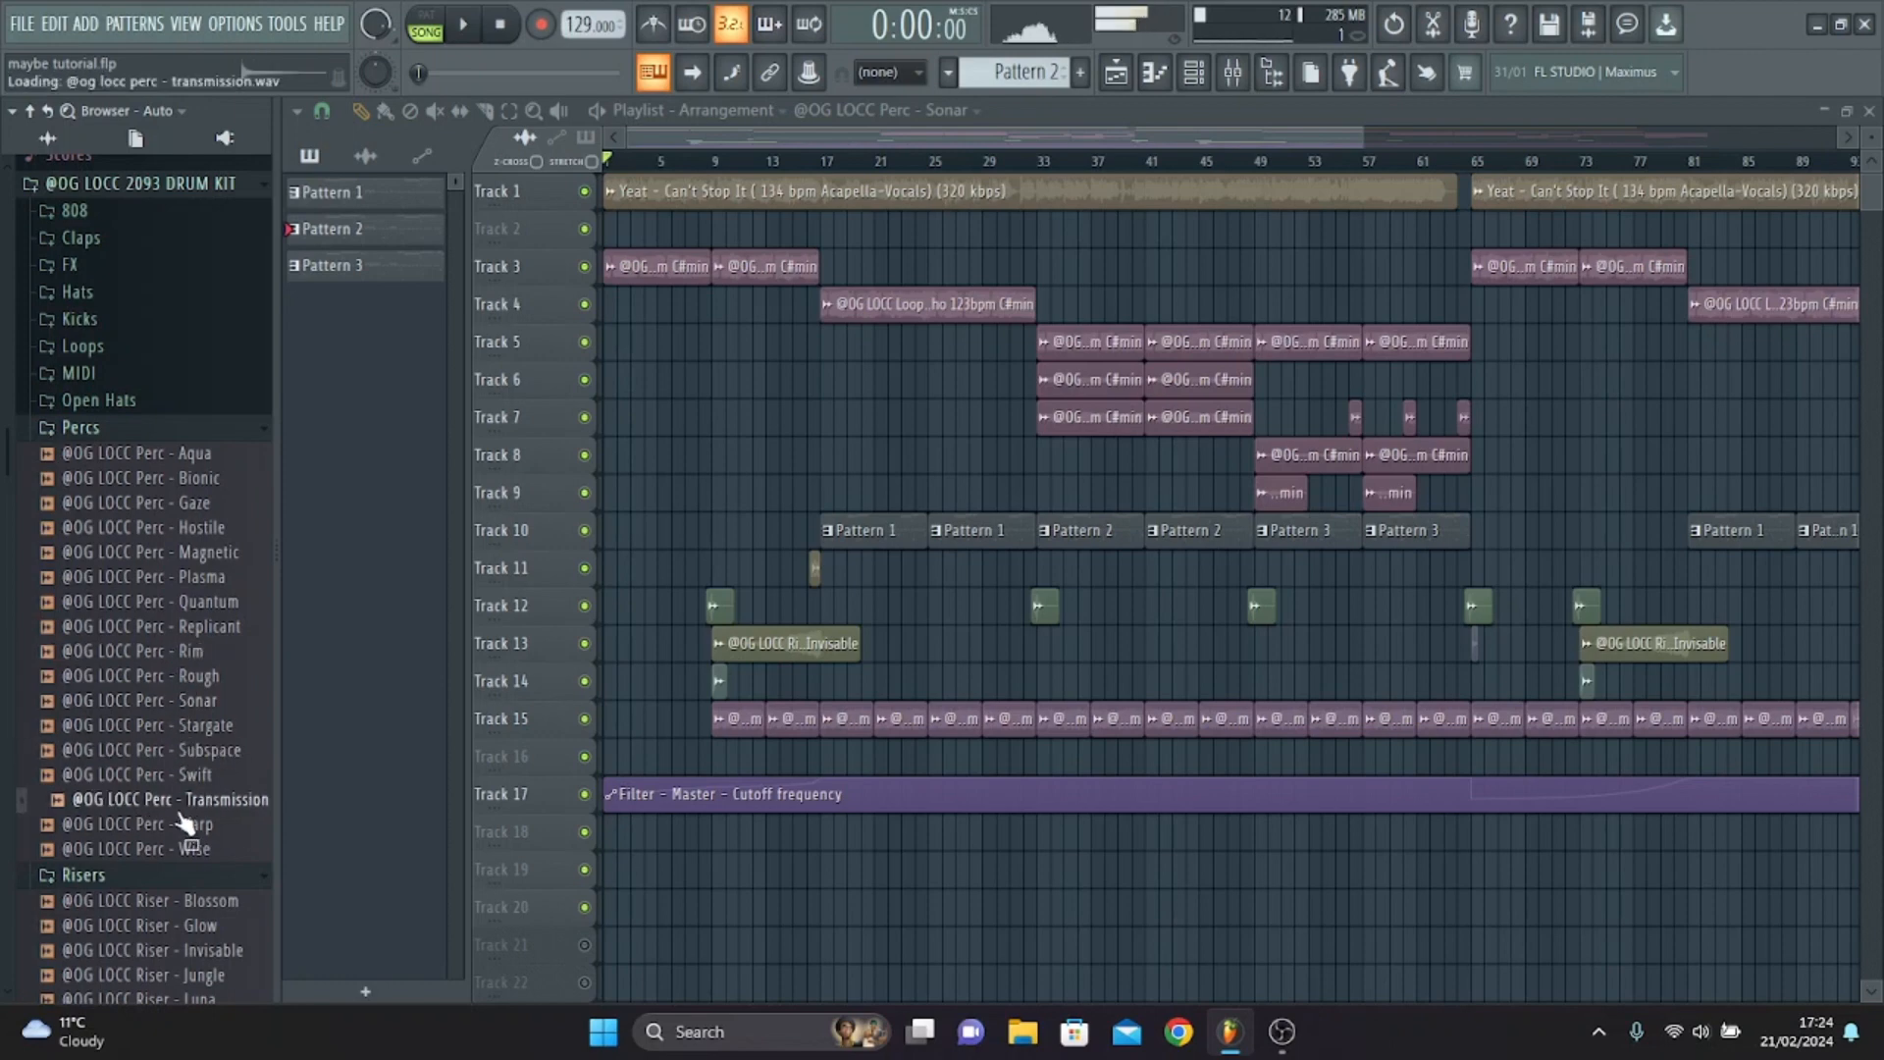
Expand the 808 folder and its HEAVY SYNTH BASS subfolder, and audition the Hologram bass sample.
{"action": "left_click", "coordinate": [96, 212]}
{"action": "left_click", "coordinate": [137, 238]}
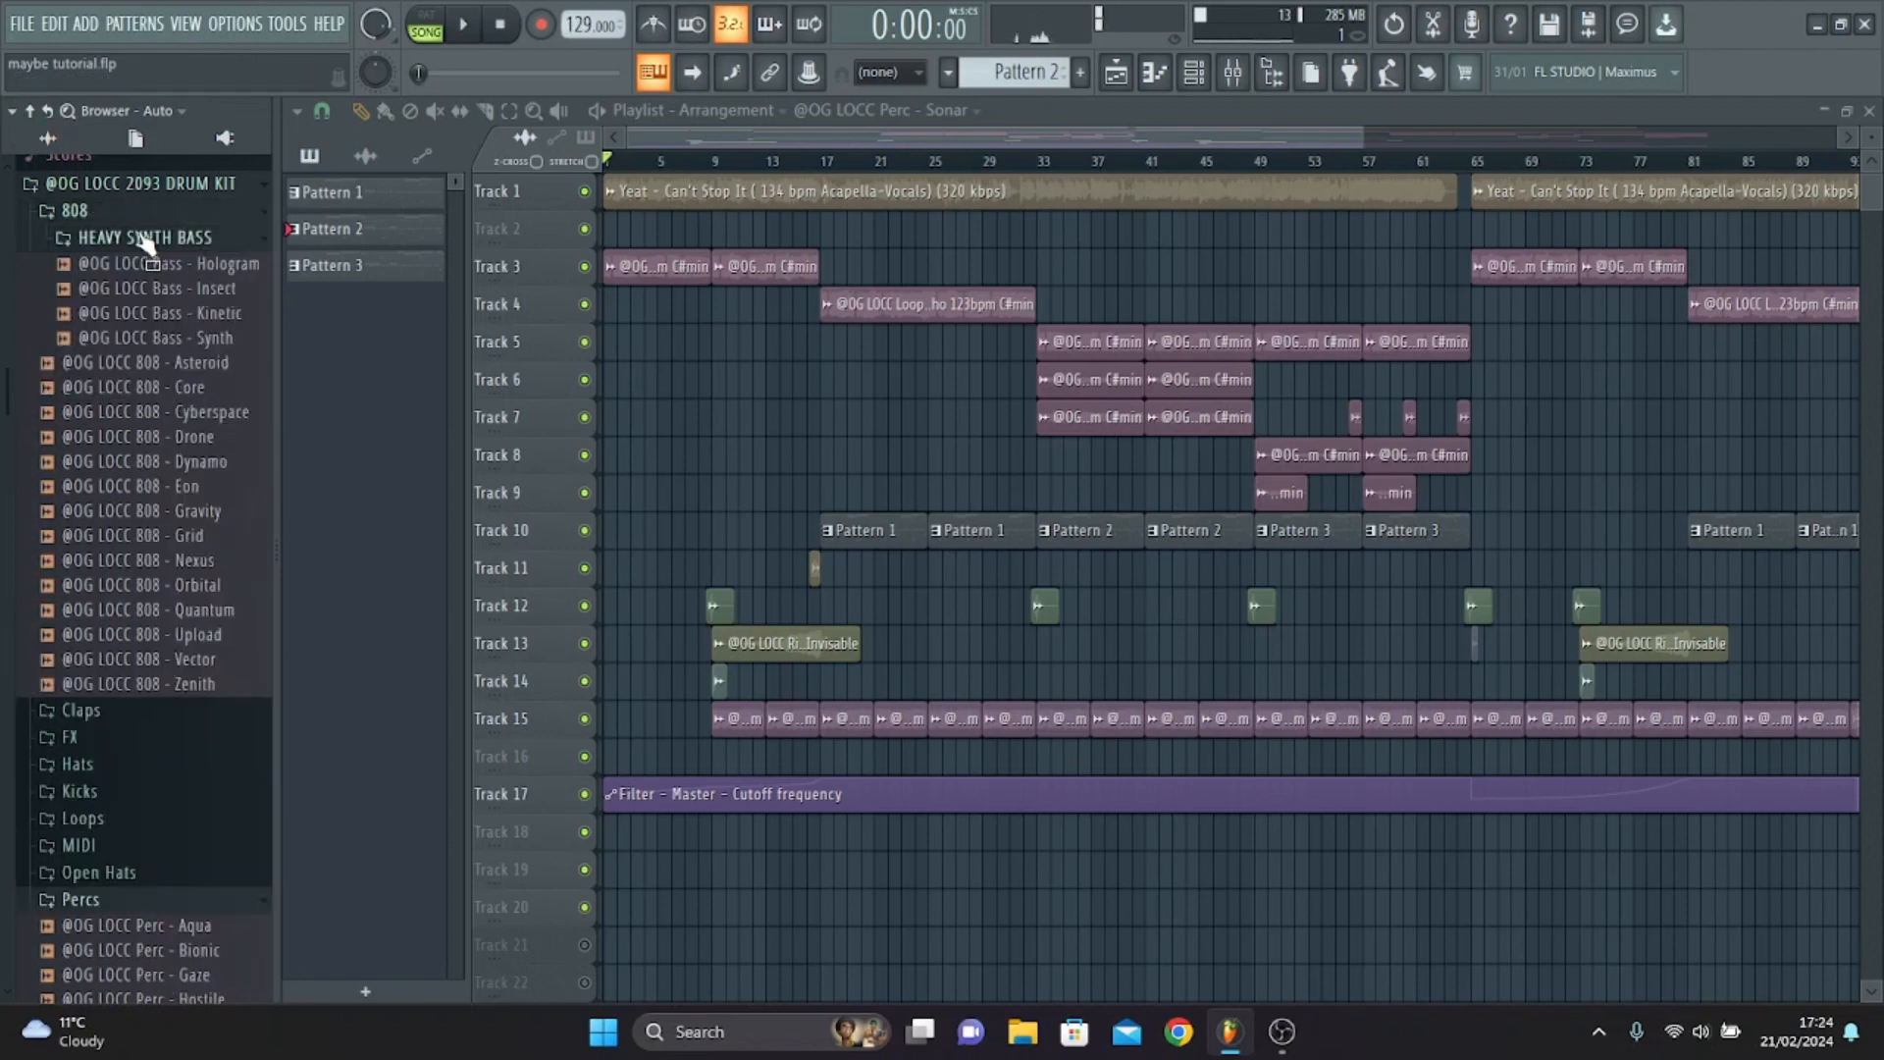
{"action": "left_click", "coordinate": [175, 264]}
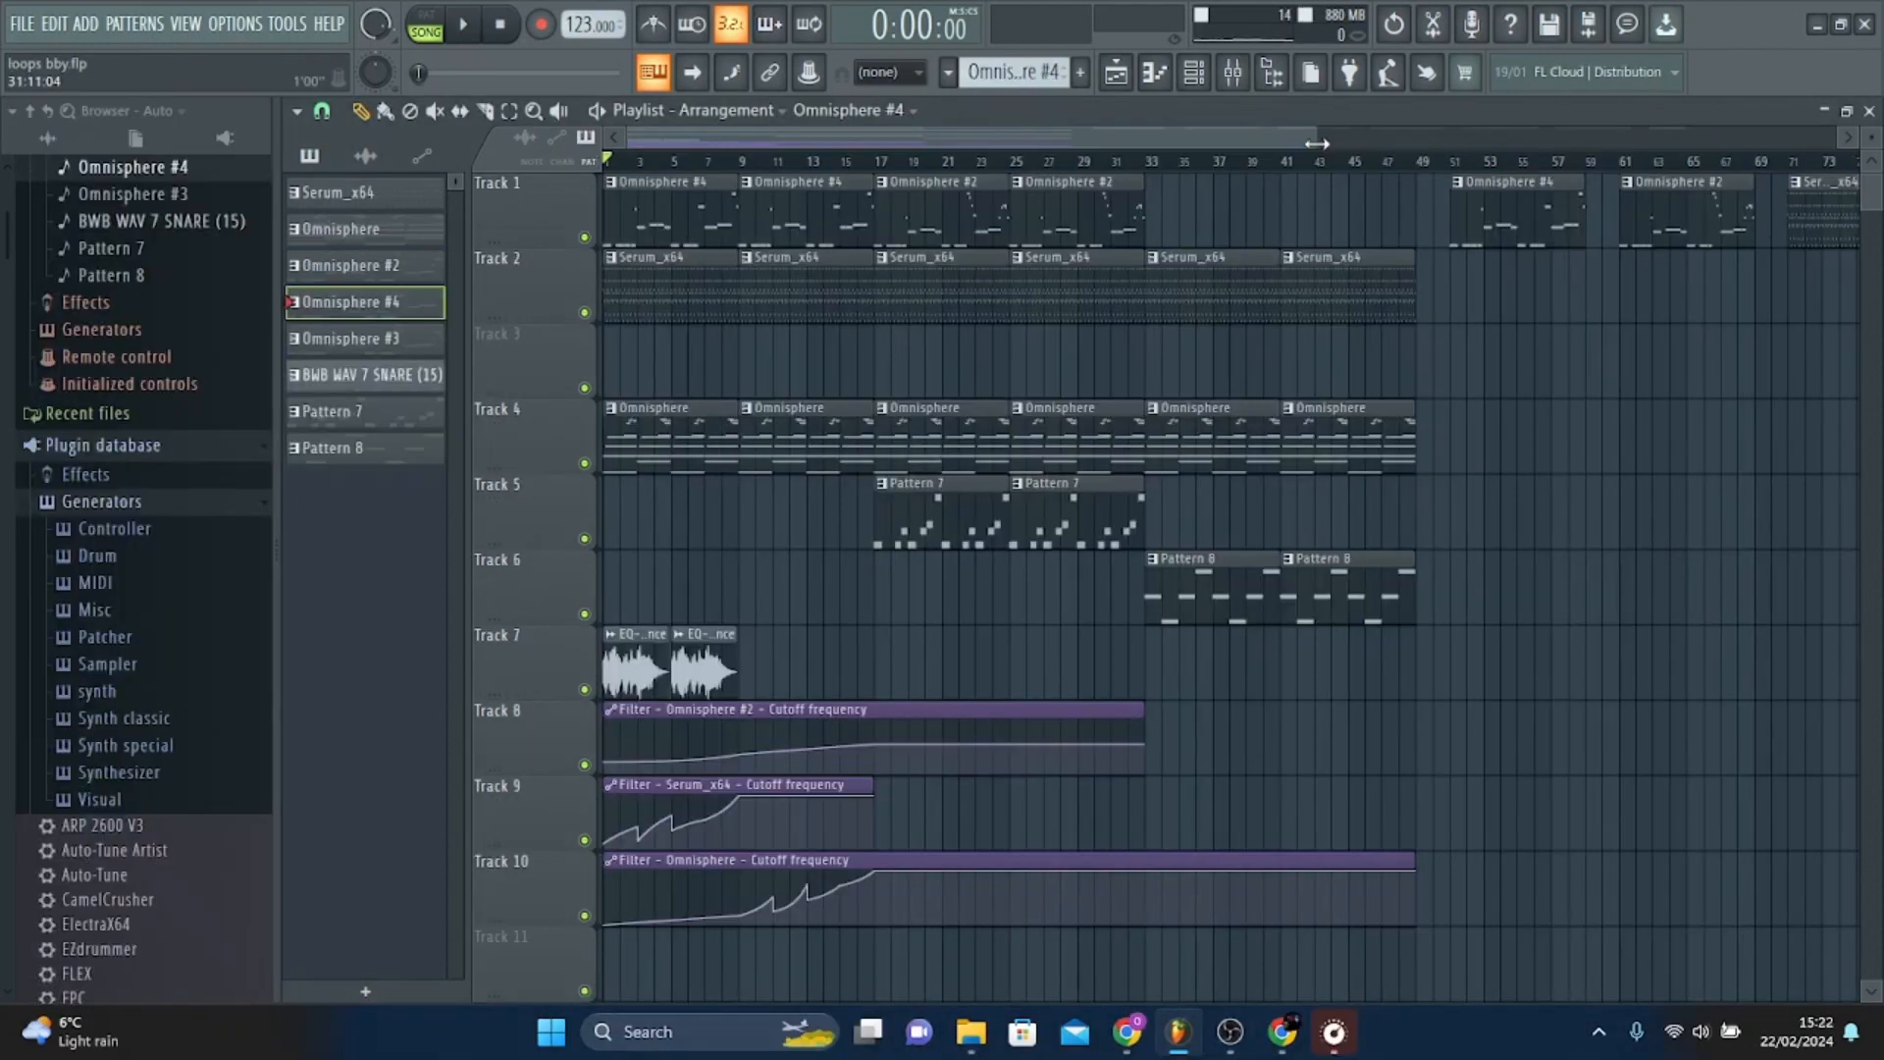
Fit the main section of the loop arrangement in the playlist and play it from the start.
{"action": "left_click_drag", "start_coordinate": [1316, 143], "coordinate": [1188, 143]}
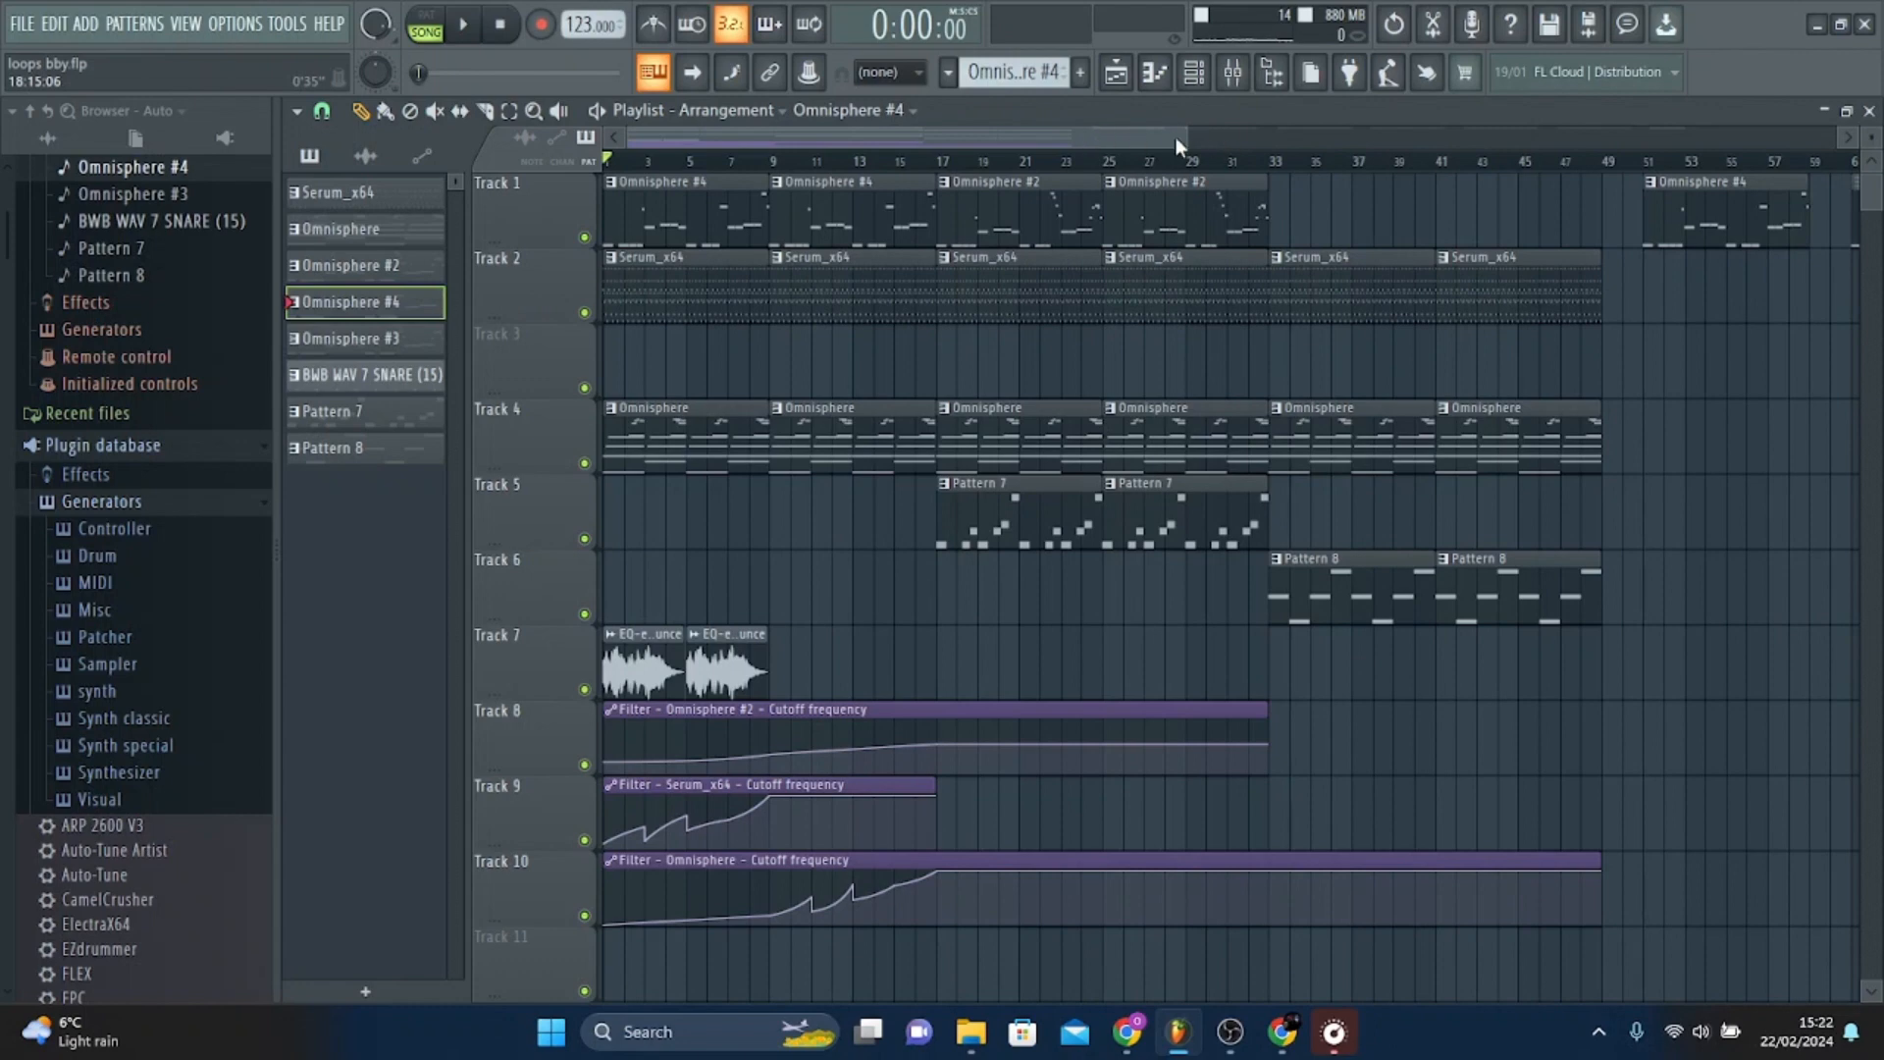
{"action": "mouse_move", "coordinate": [1186, 137]}
{"action": "left_mouse_down"}
{"action": "mouse_move", "coordinate": [1158, 154]}
{"action": "mouse_move", "coordinate": [1171, 164]}
{"action": "left_mouse_up"}
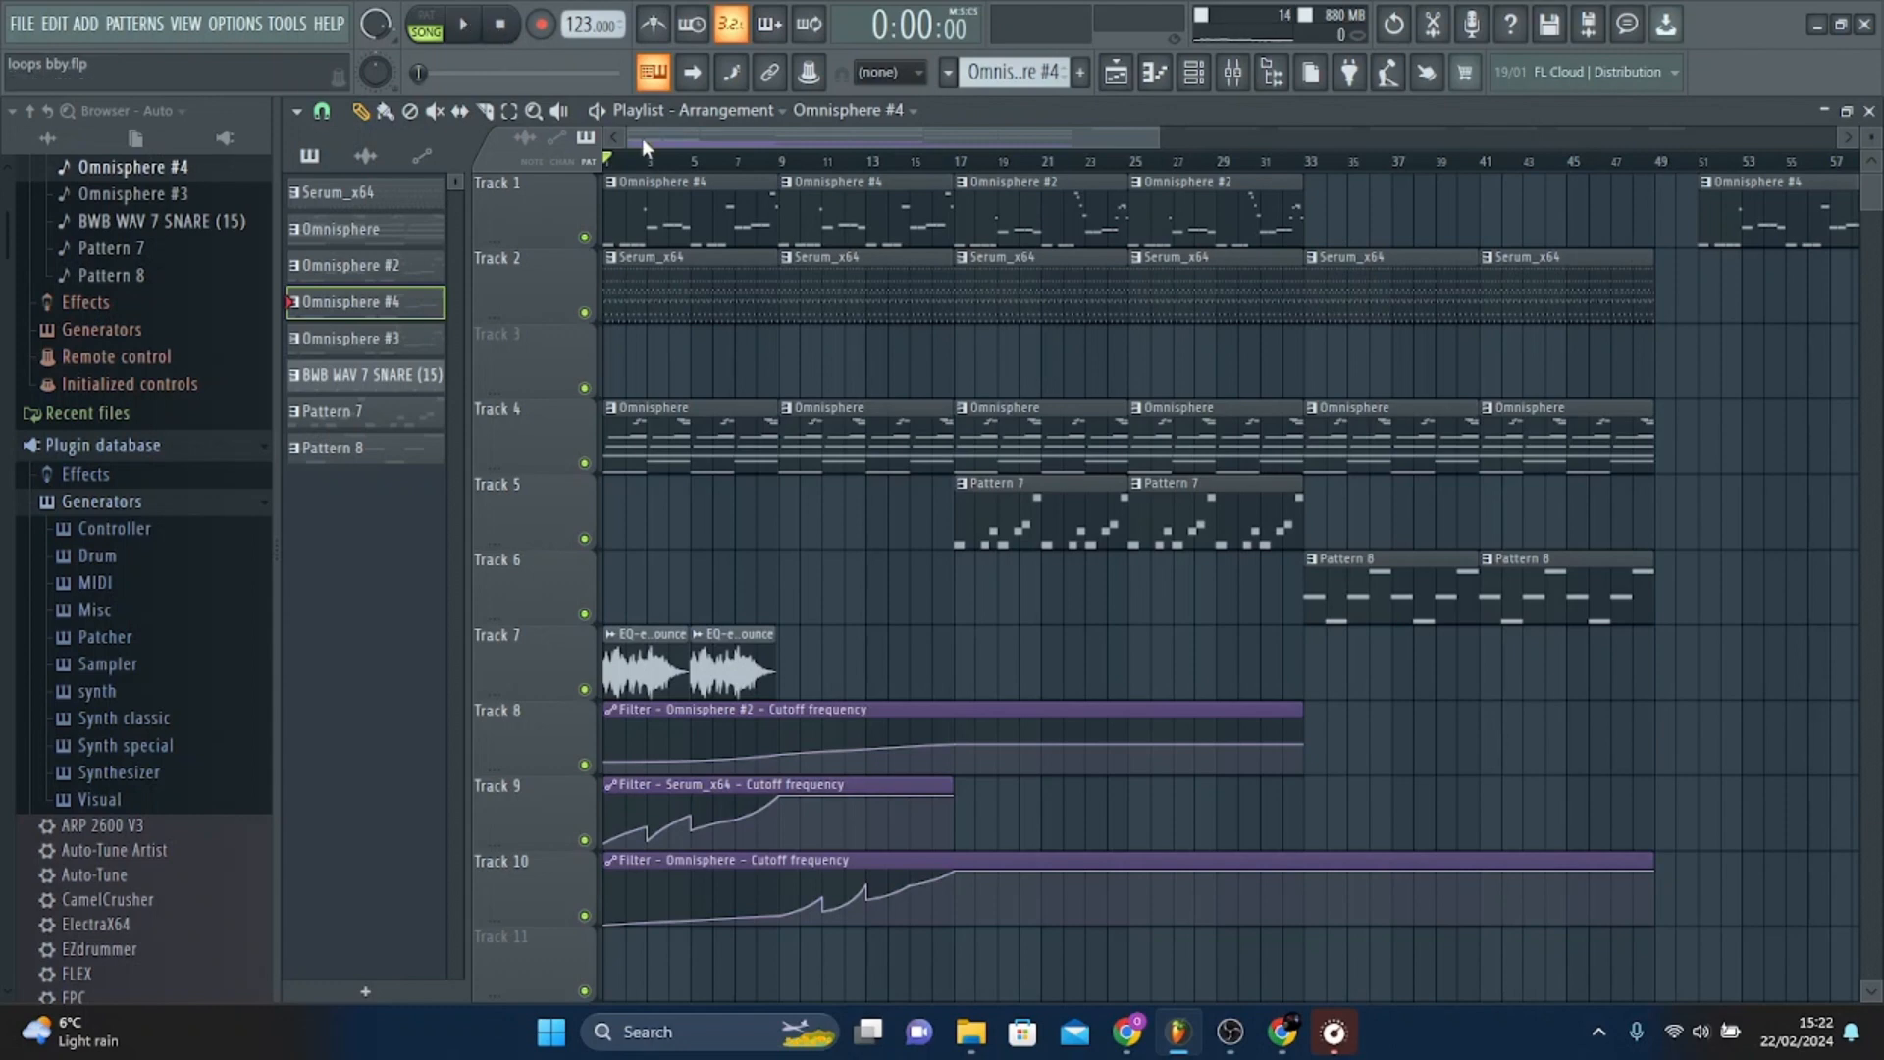
{"action": "key", "text": "space"}
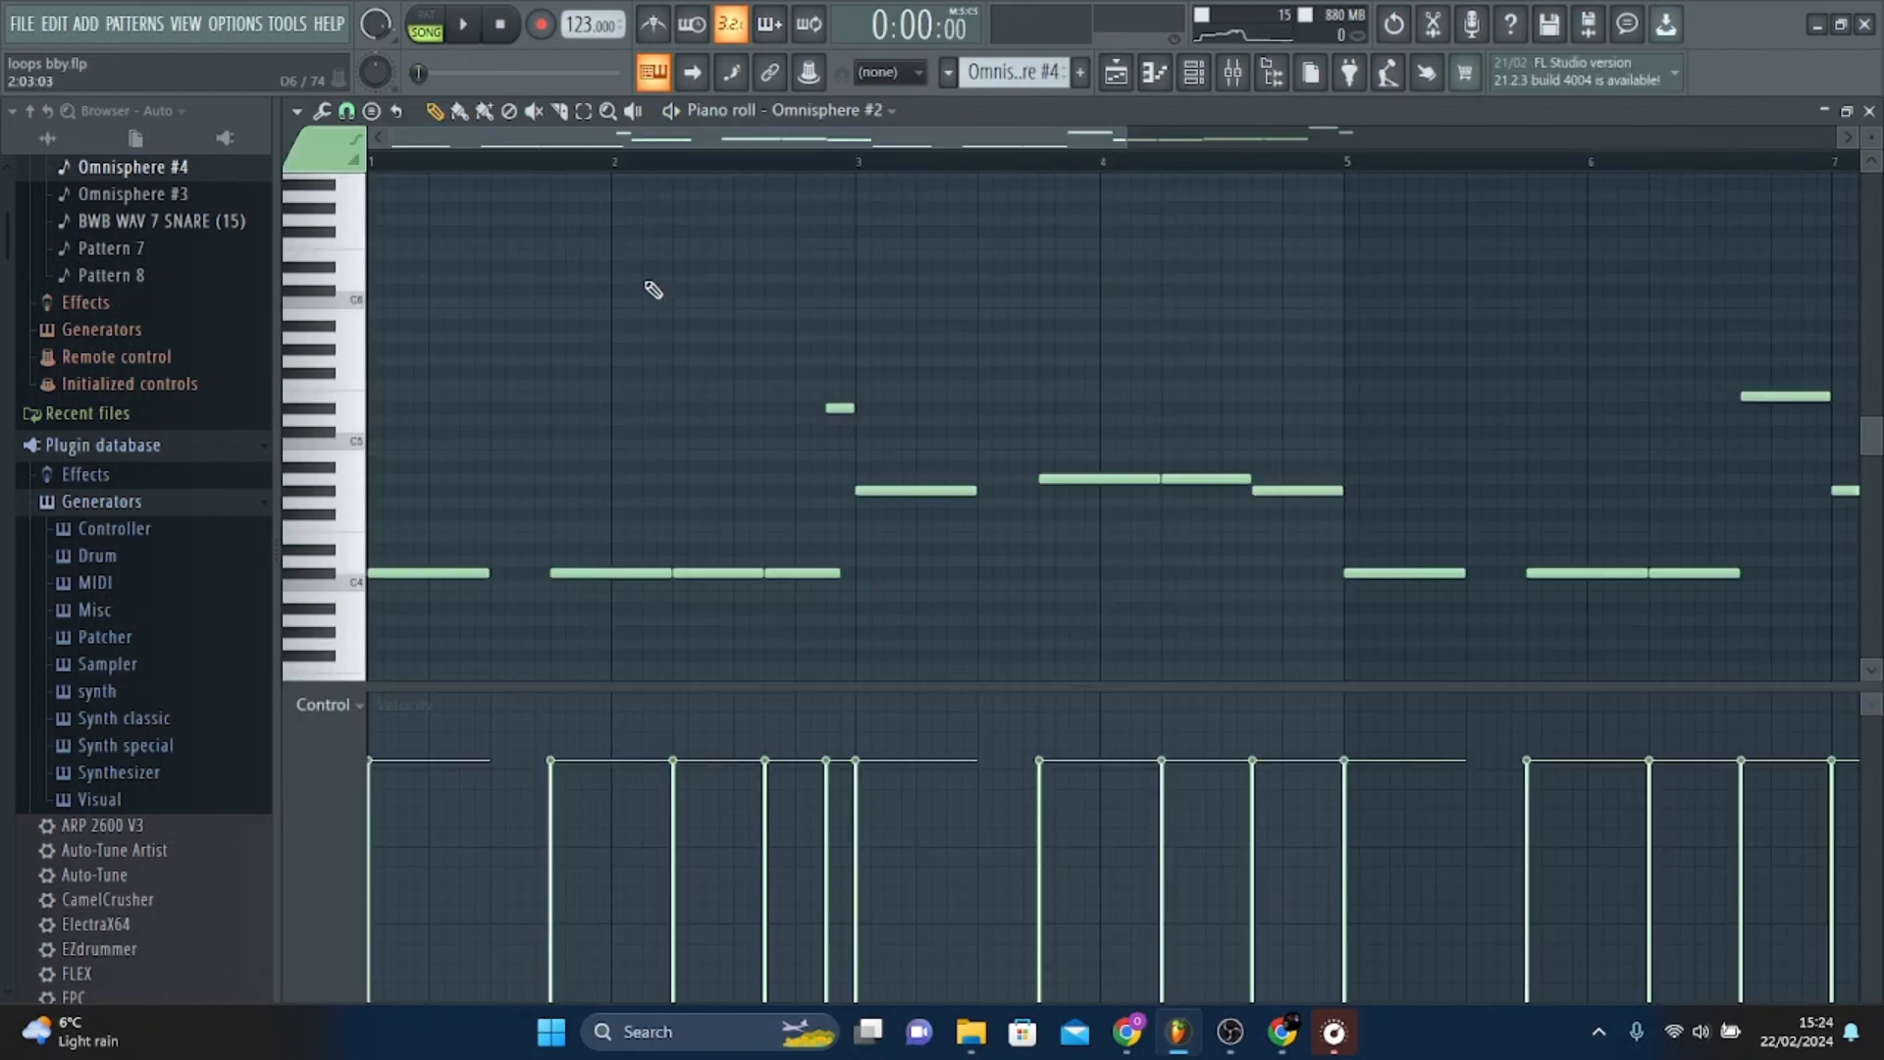
Examine the Omnisphere #4 melody across its eight bars in the piano roll and play it back.
{"action": "left_click_drag", "start_coordinate": [1126, 138], "coordinate": [1320, 137]}
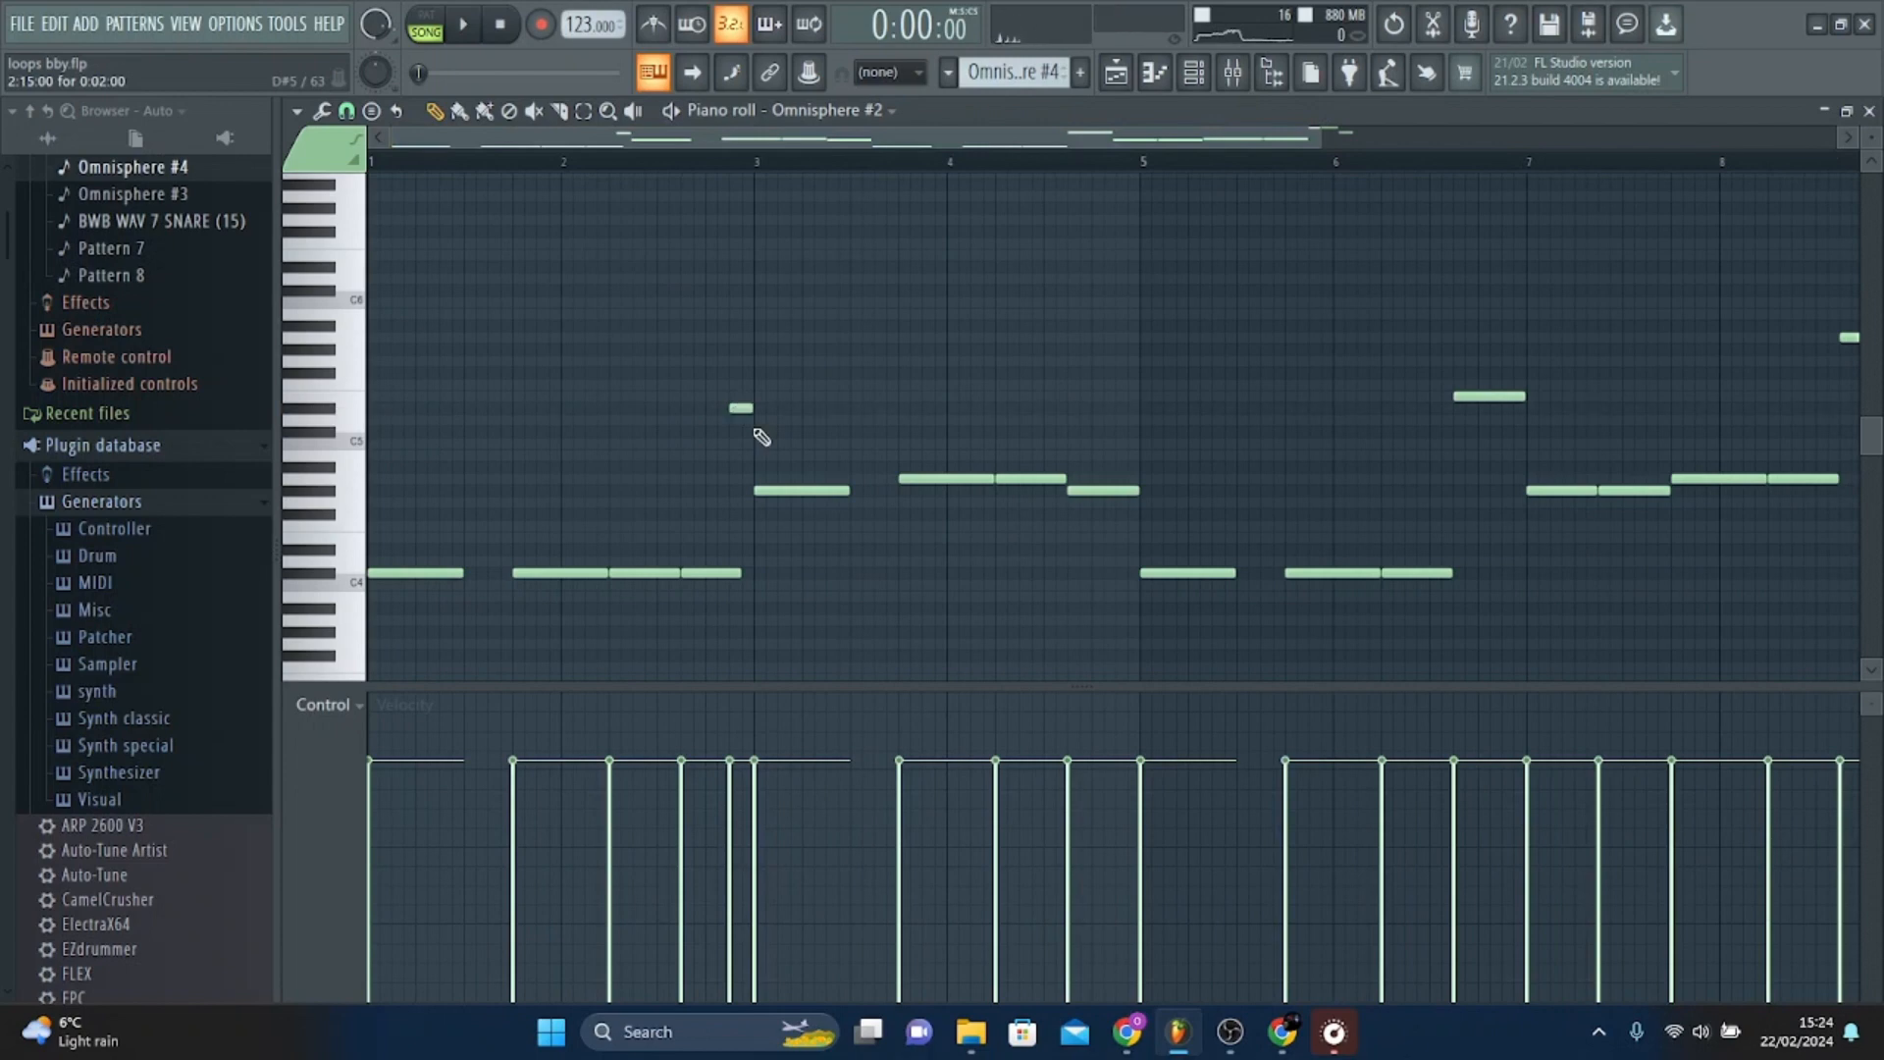
{"action": "left_click_drag", "start_coordinate": [1217, 140], "coordinate": [1472, 181]}
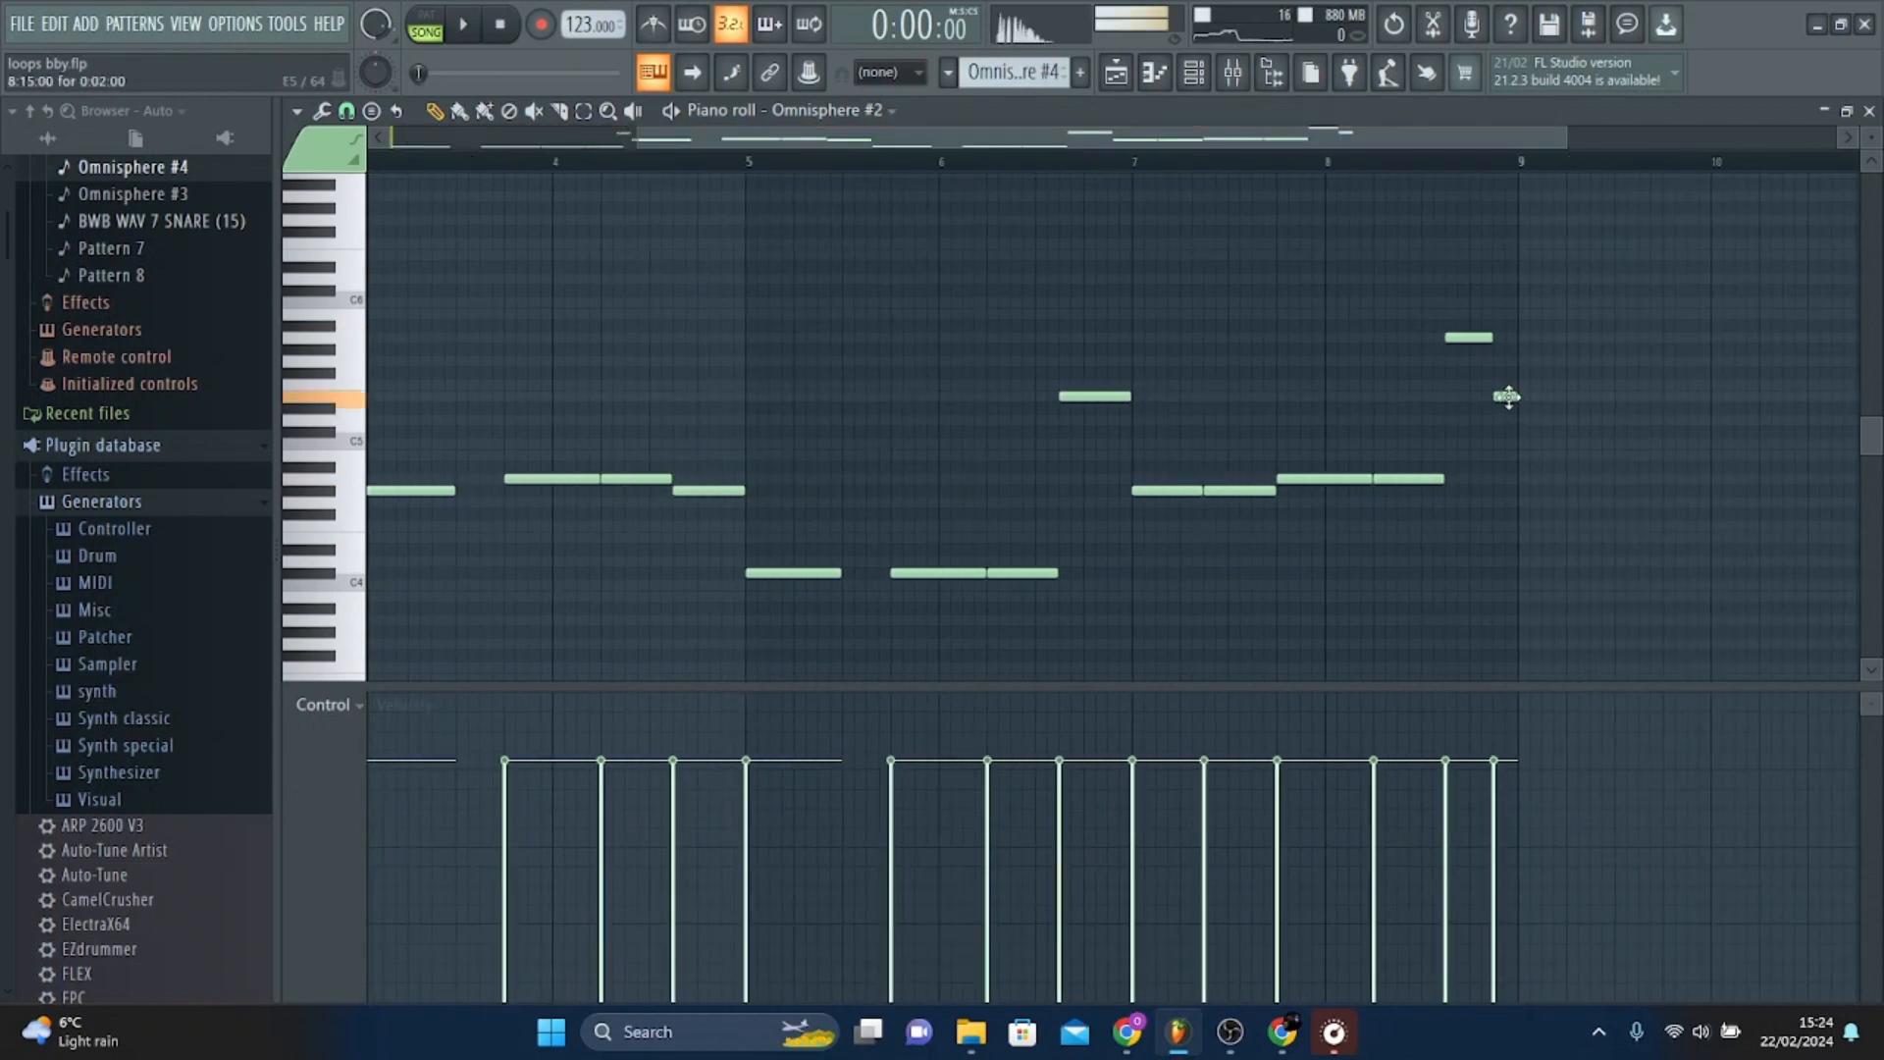
{"action": "left_click_drag", "start_coordinate": [1470, 138], "coordinate": [833, 184]}
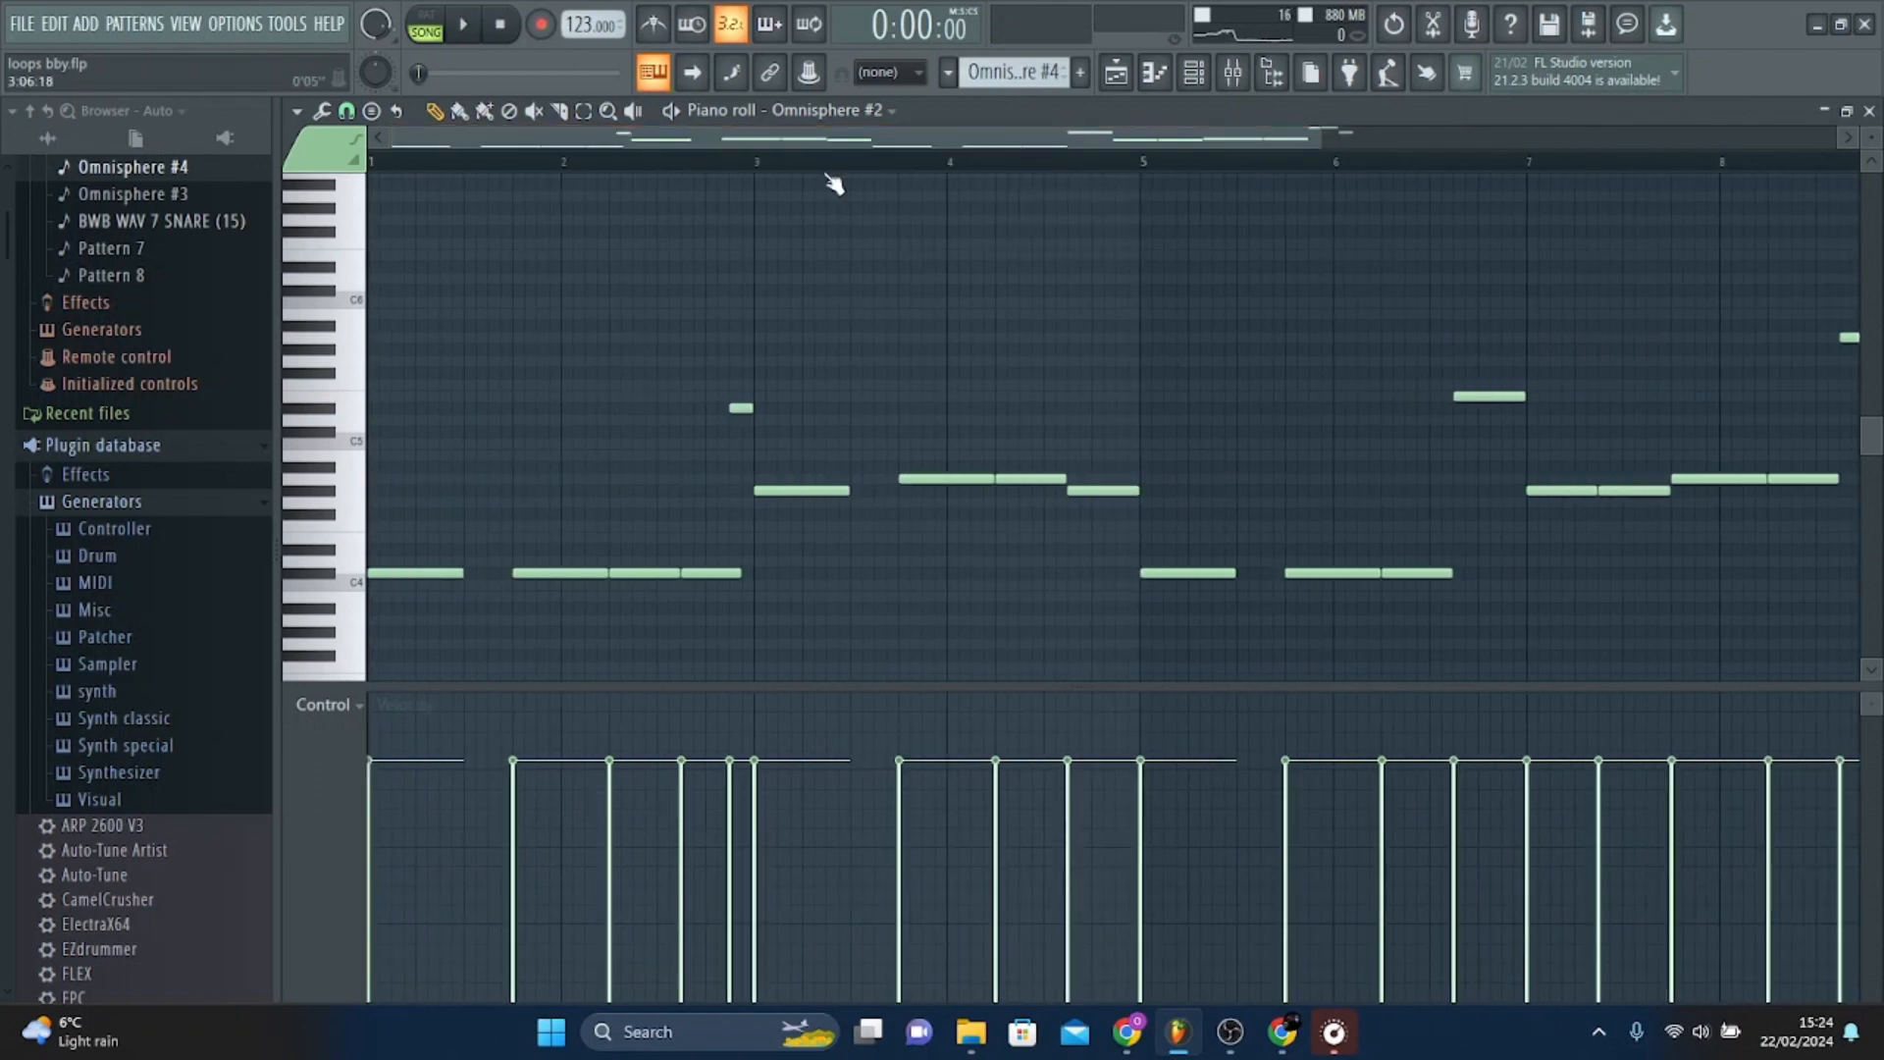
{"action": "left_click_drag", "start_coordinate": [1325, 139], "coordinate": [1668, 165]}
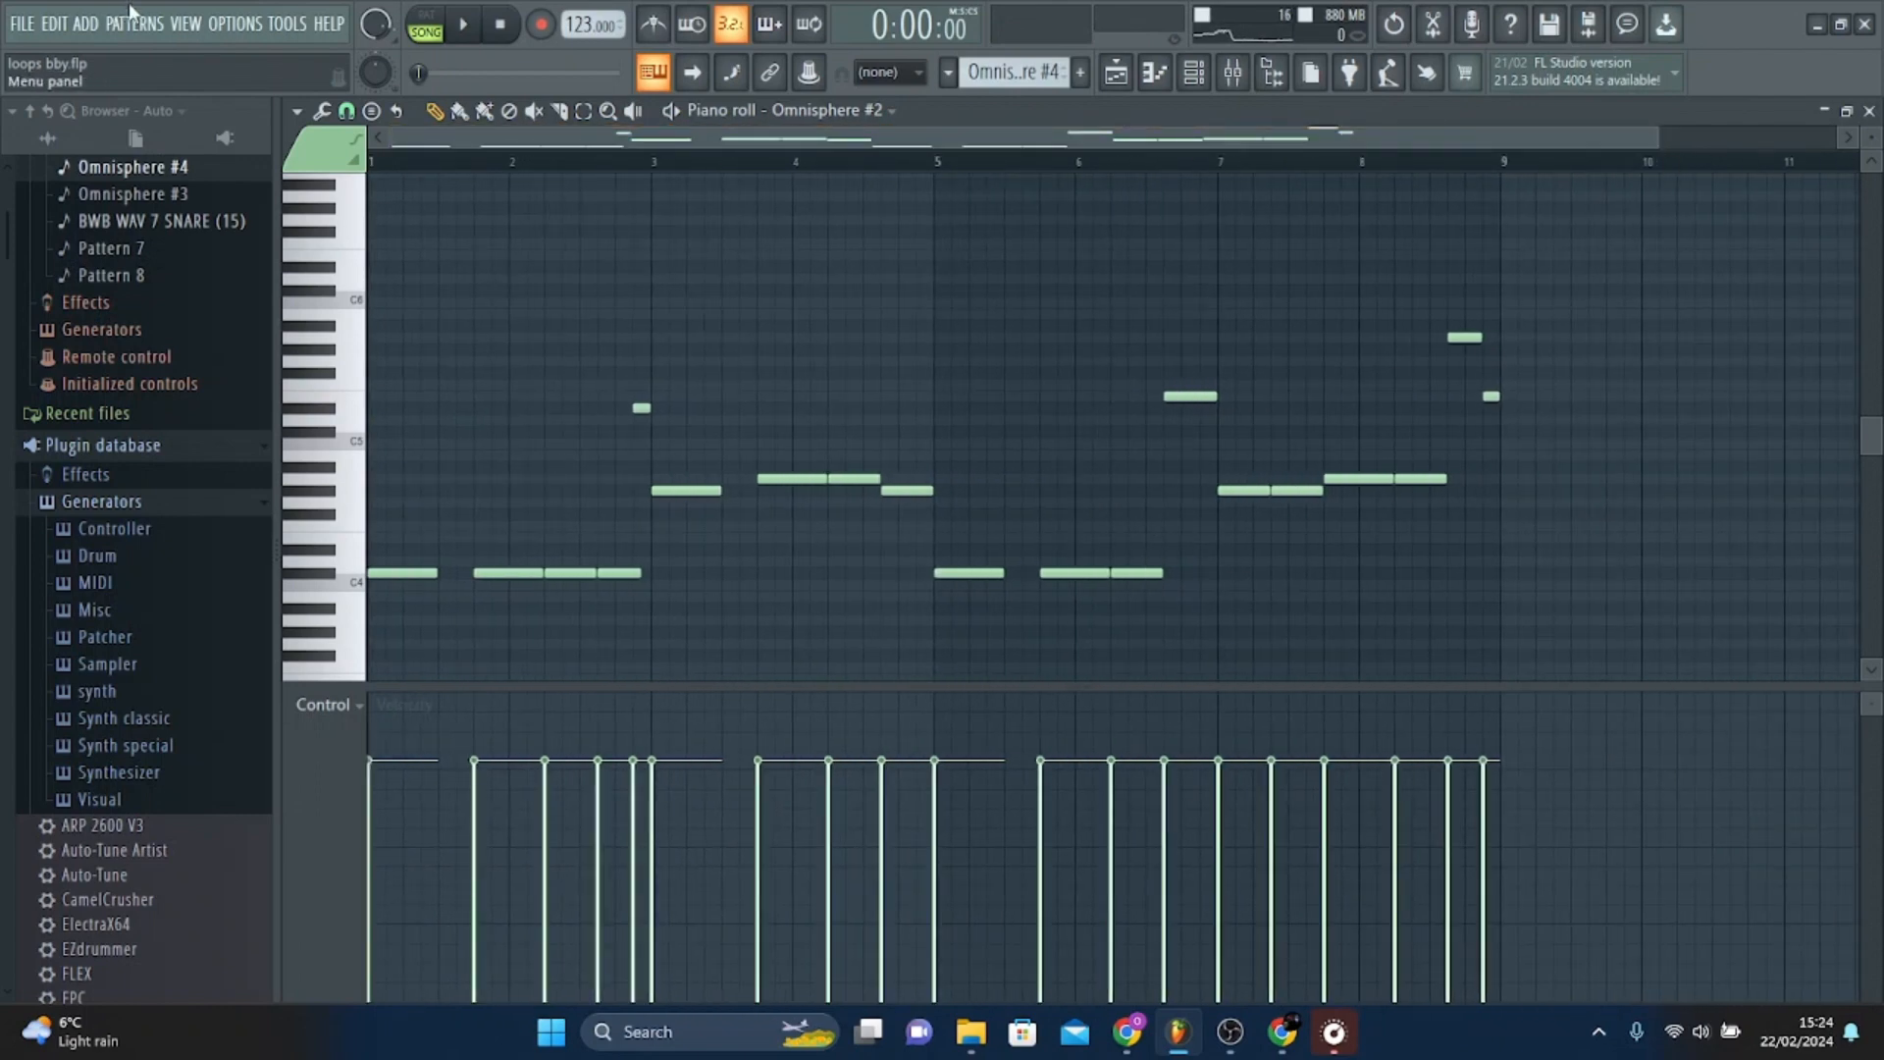
{"action": "key", "text": "space"}
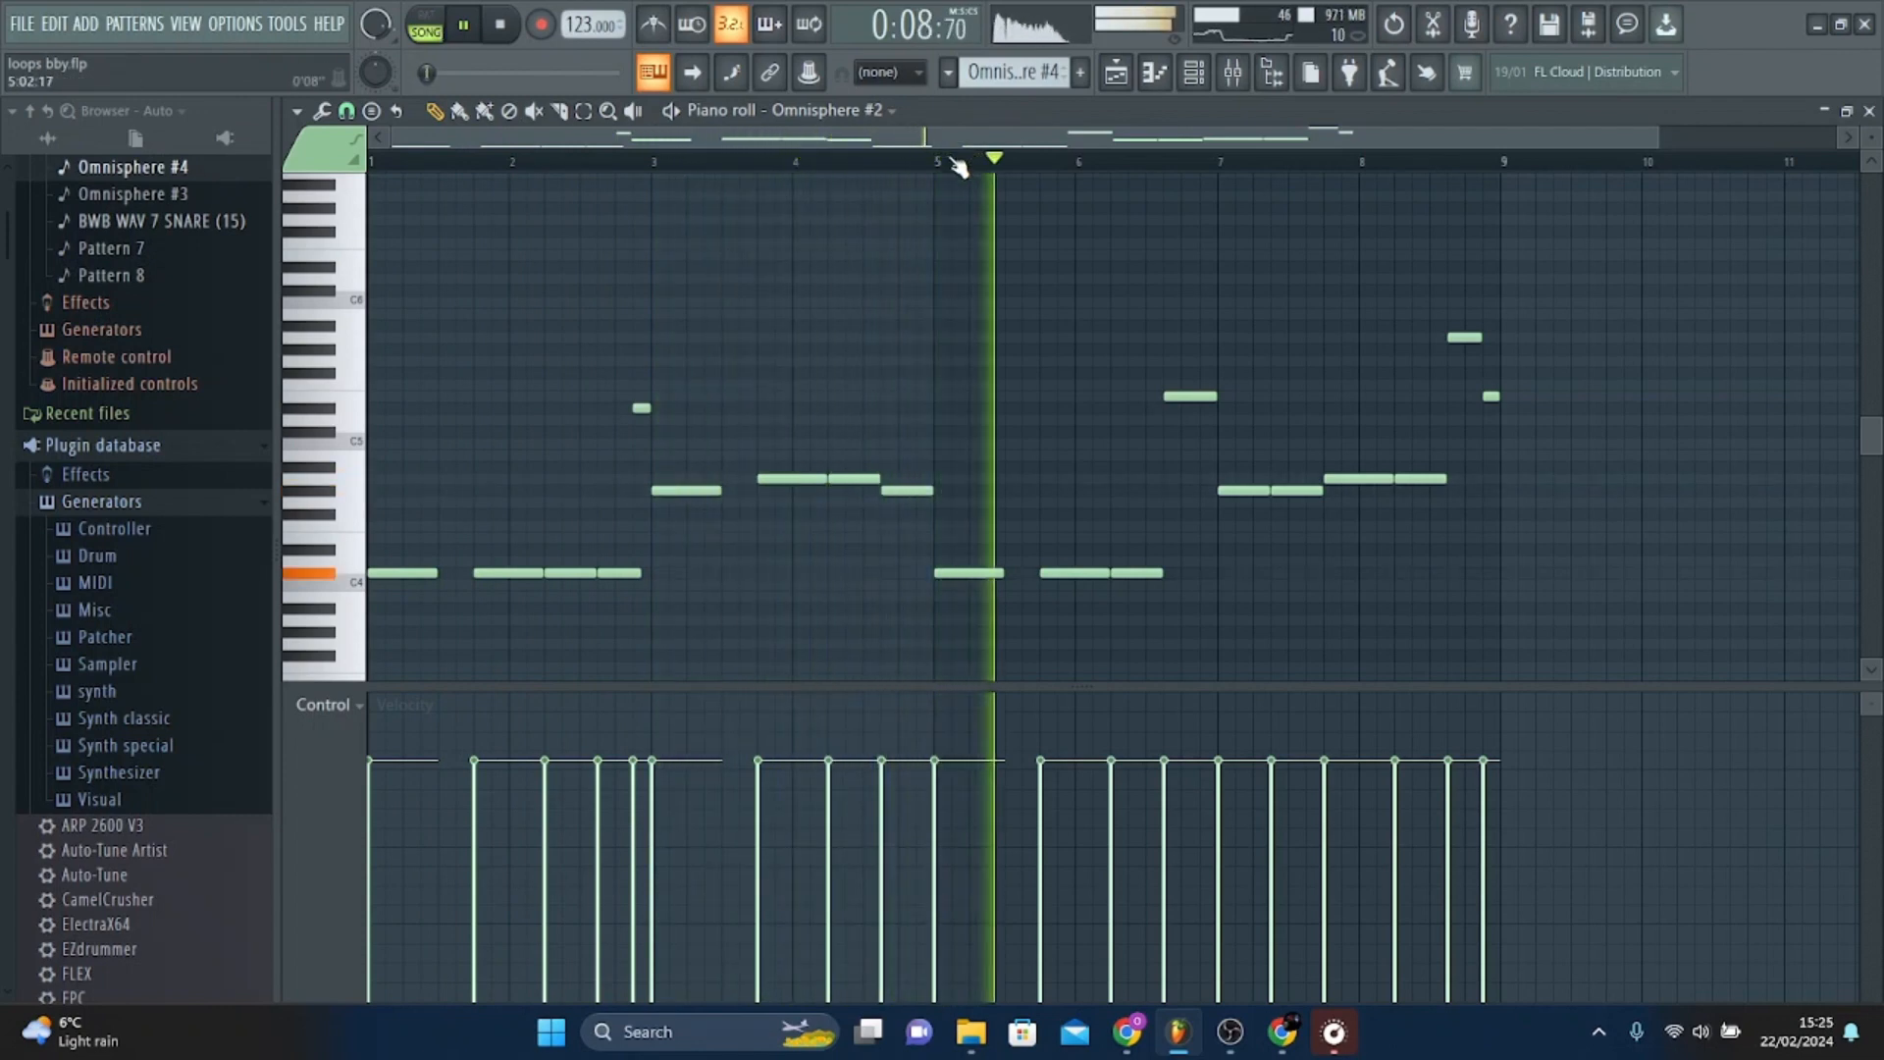
{"action": "key", "text": "space"}
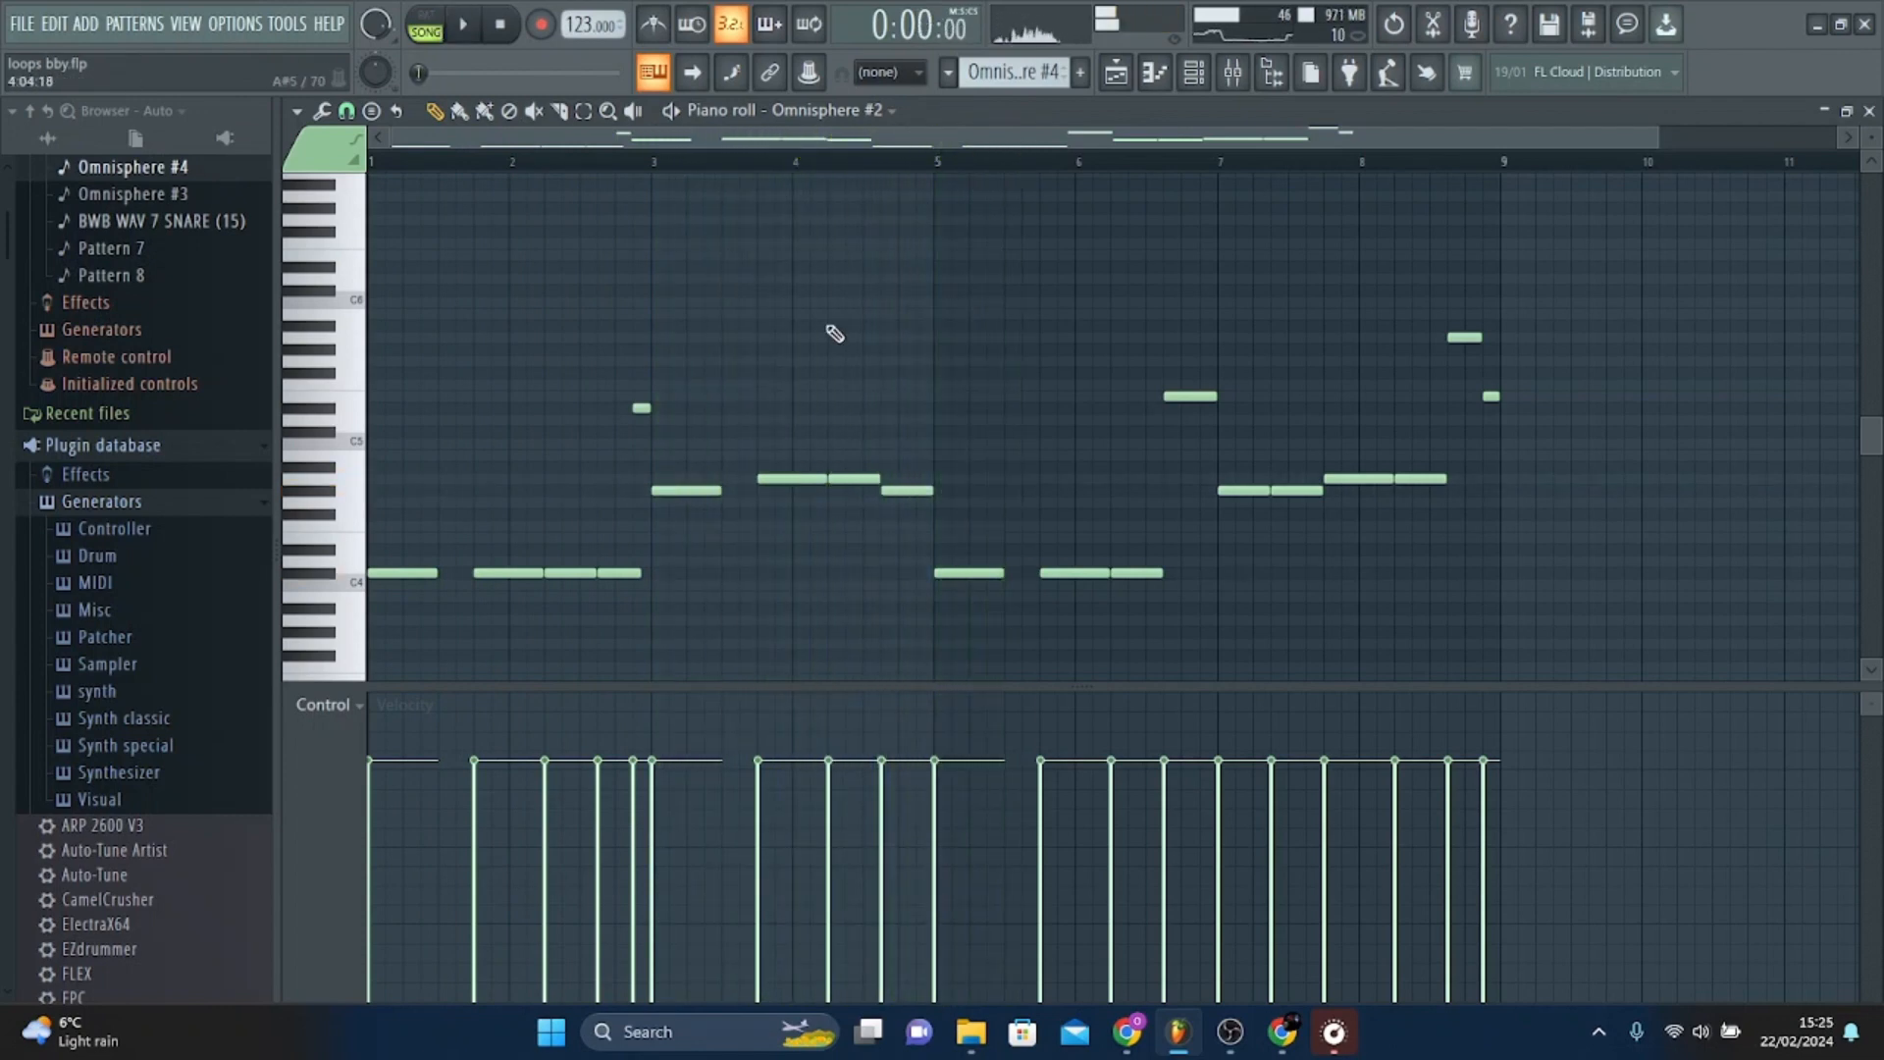
Open the Omnisphere #2 pattern in the piano roll and audition the four descending high notes in bar 6.
{"action": "left_click", "coordinate": [1124, 89]}
{"action": "left_click", "coordinate": [1106, 164]}
{"action": "double_click", "coordinate": [1172, 212]}
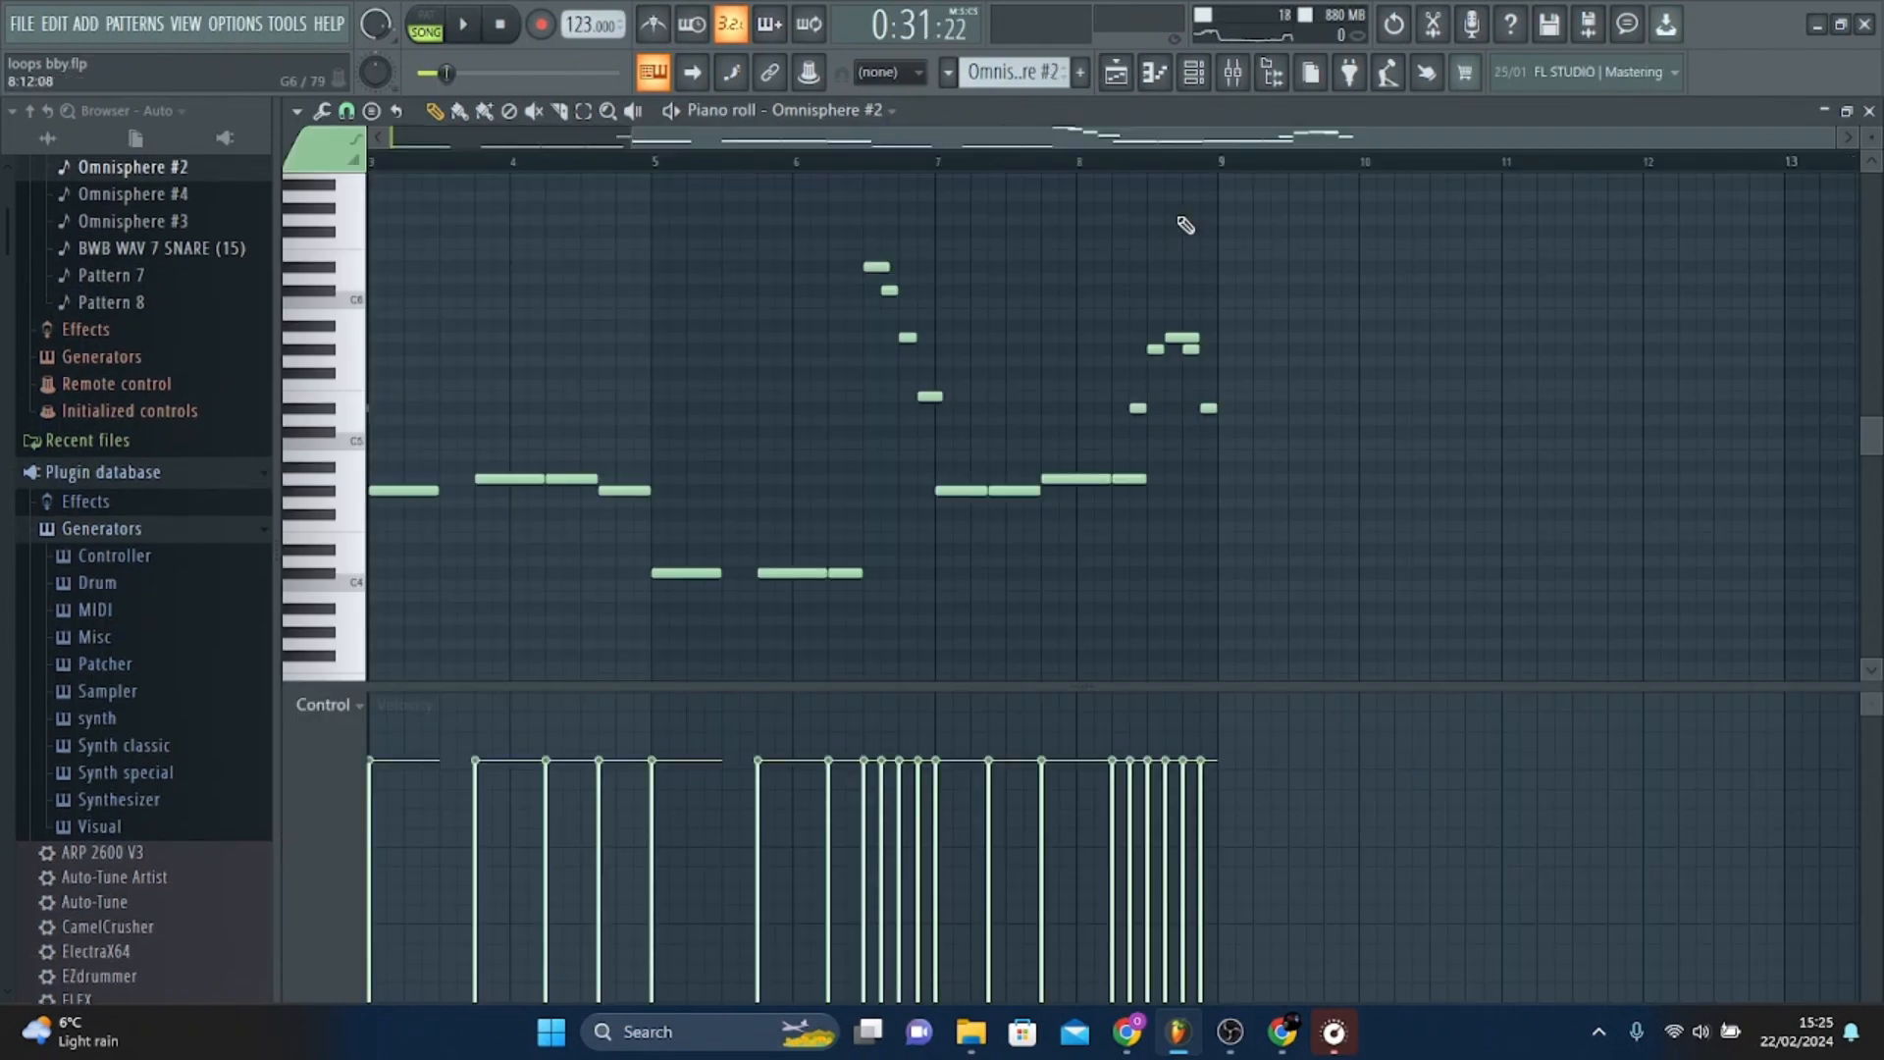
{"action": "left_click_drag", "start_coordinate": [1051, 137], "coordinate": [514, 181]}
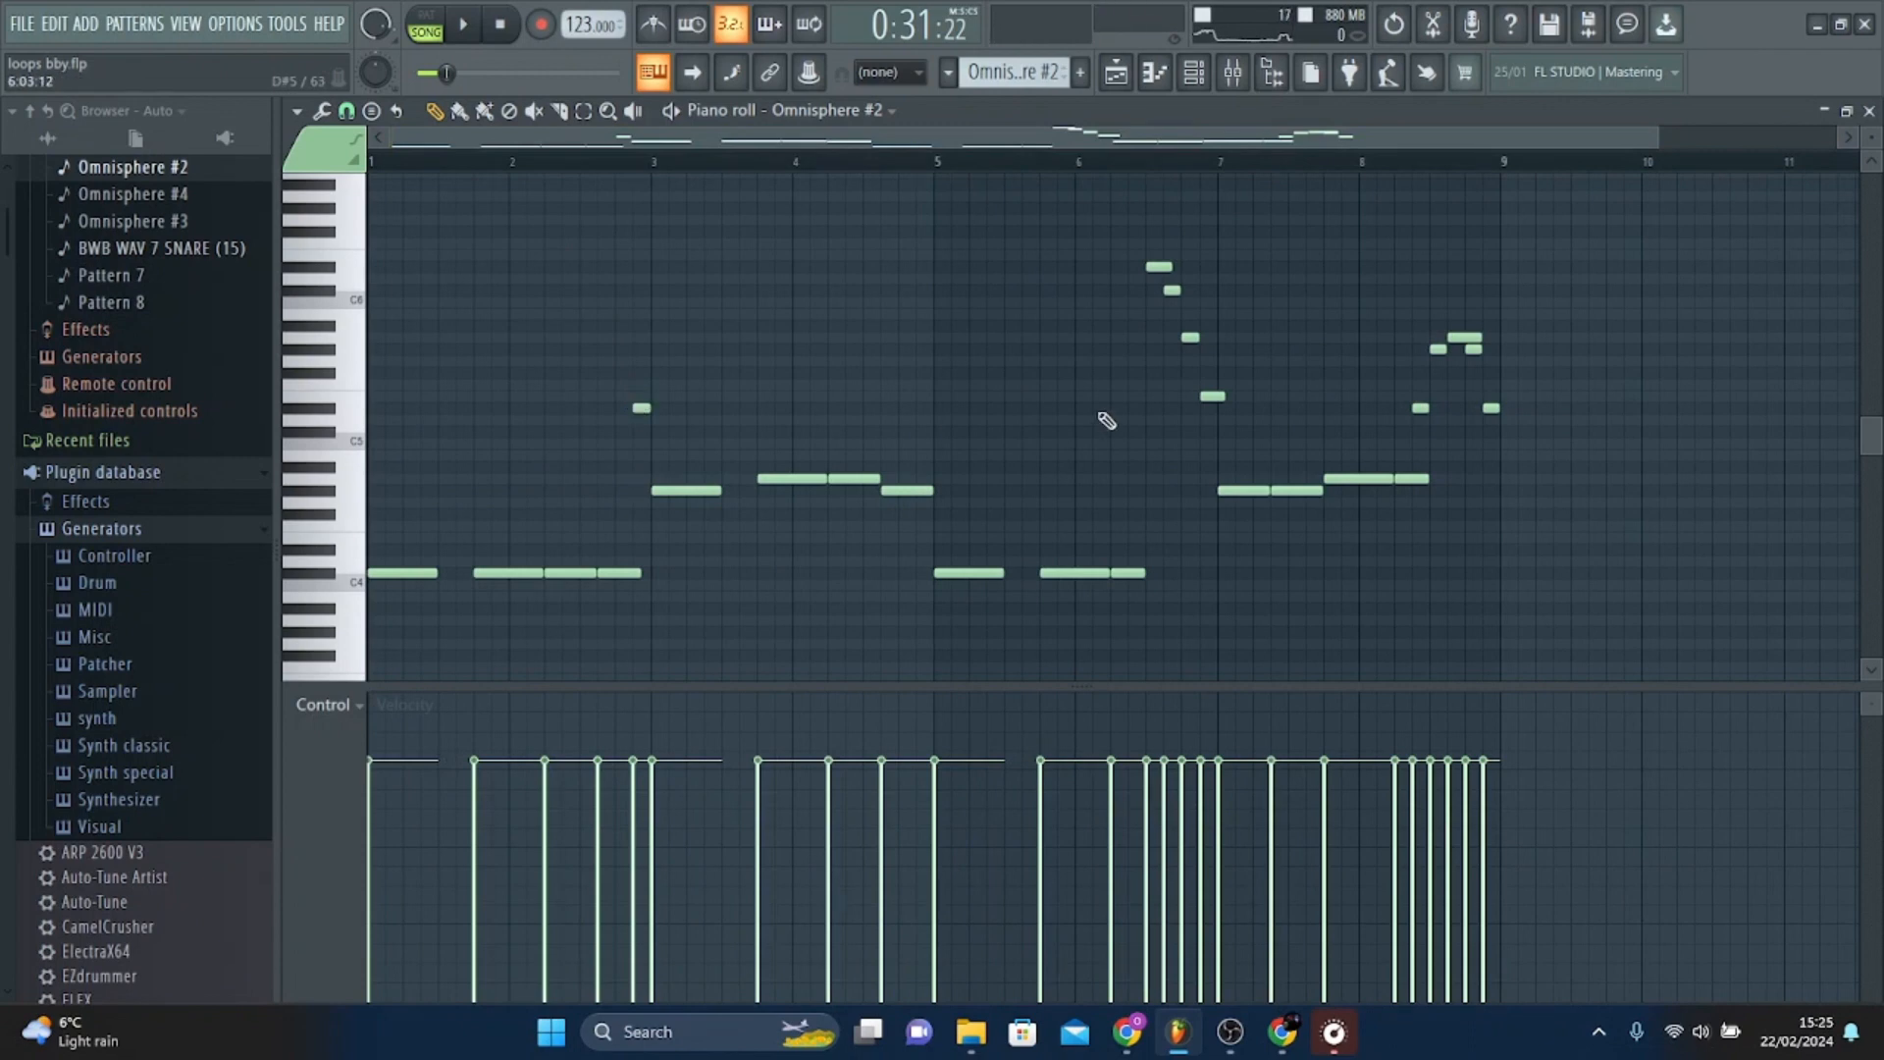
{"action": "left_click", "coordinate": [1156, 266]}
{"action": "left_click", "coordinate": [1169, 288]}
{"action": "left_click", "coordinate": [1187, 336]}
{"action": "left_click", "coordinate": [1213, 397]}
{"action": "scroll", "coordinate": [609, 171], "scroll_direction": "left", "scroll_amount": 3}
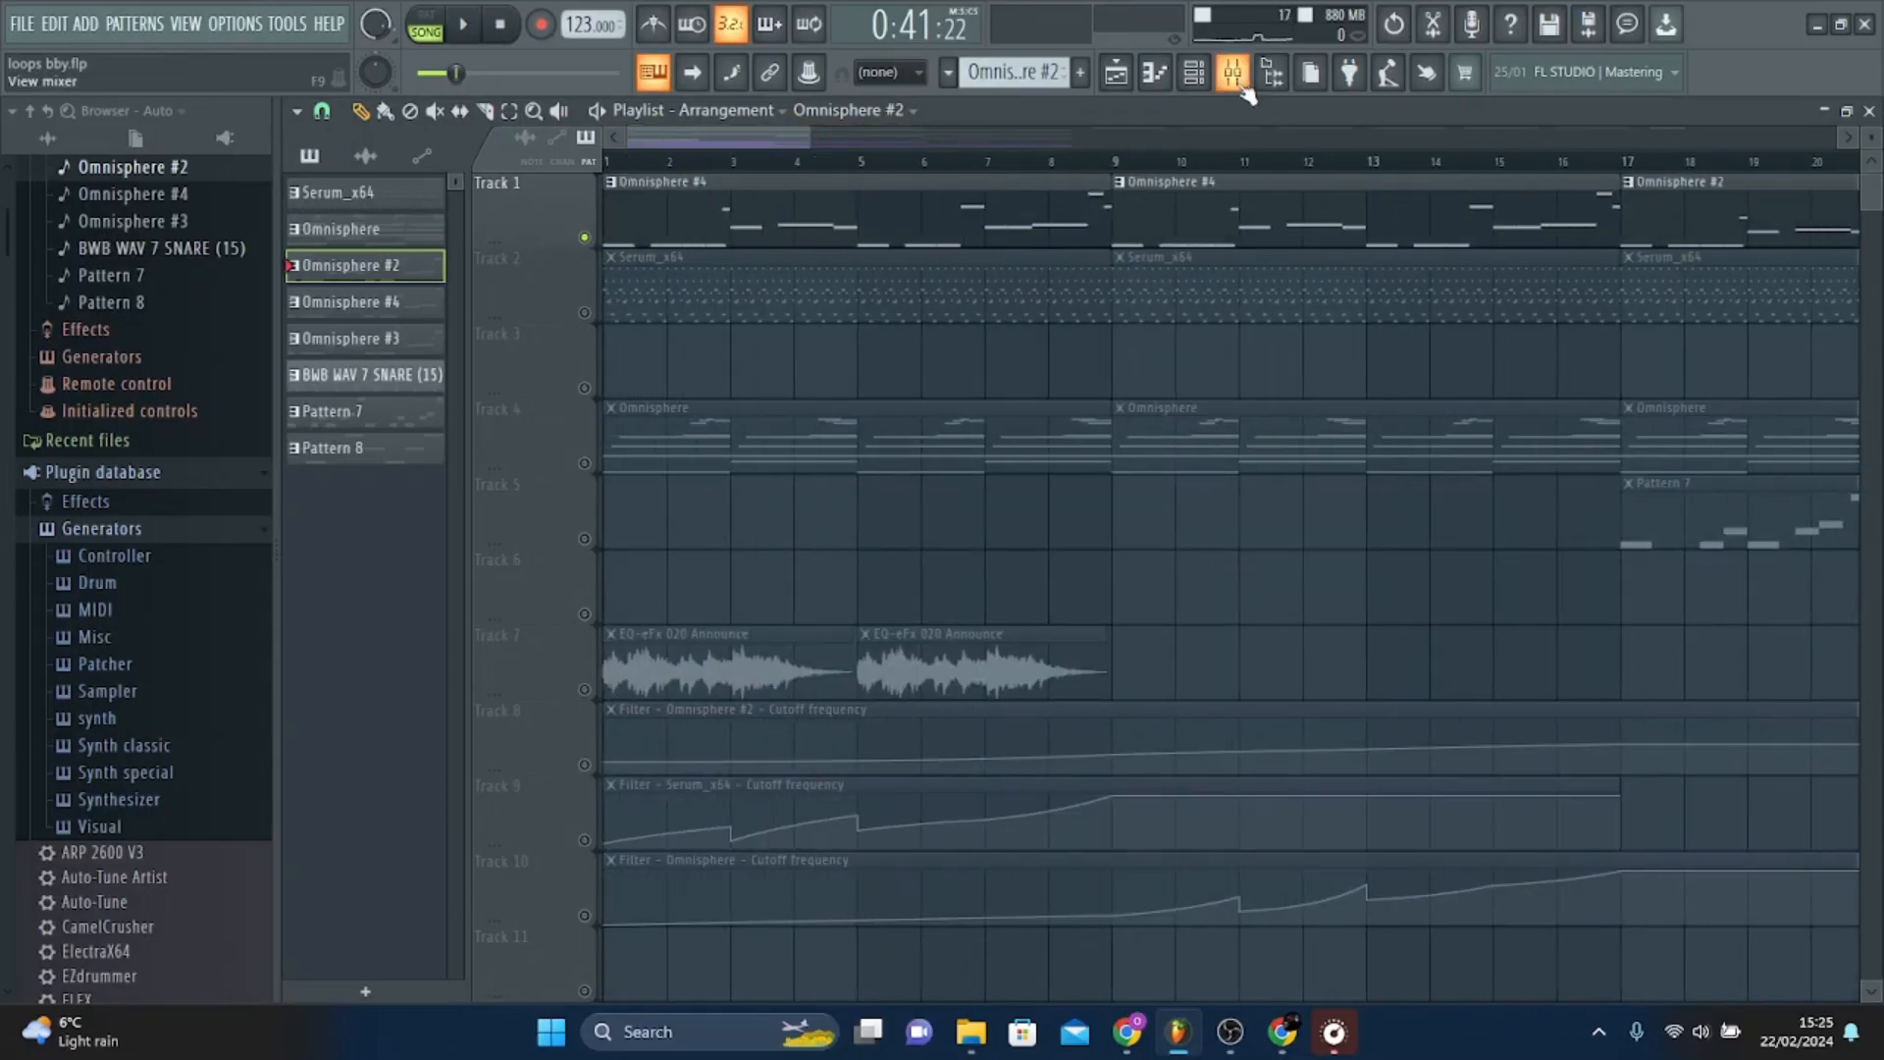
Inspect the FabFilter Pro-Q 2, Soundgoodizer and Fruity Filter settings on the Omnisphere #2 mixer track.
{"action": "left_click", "coordinate": [1238, 82]}
{"action": "left_click", "coordinate": [503, 540]}
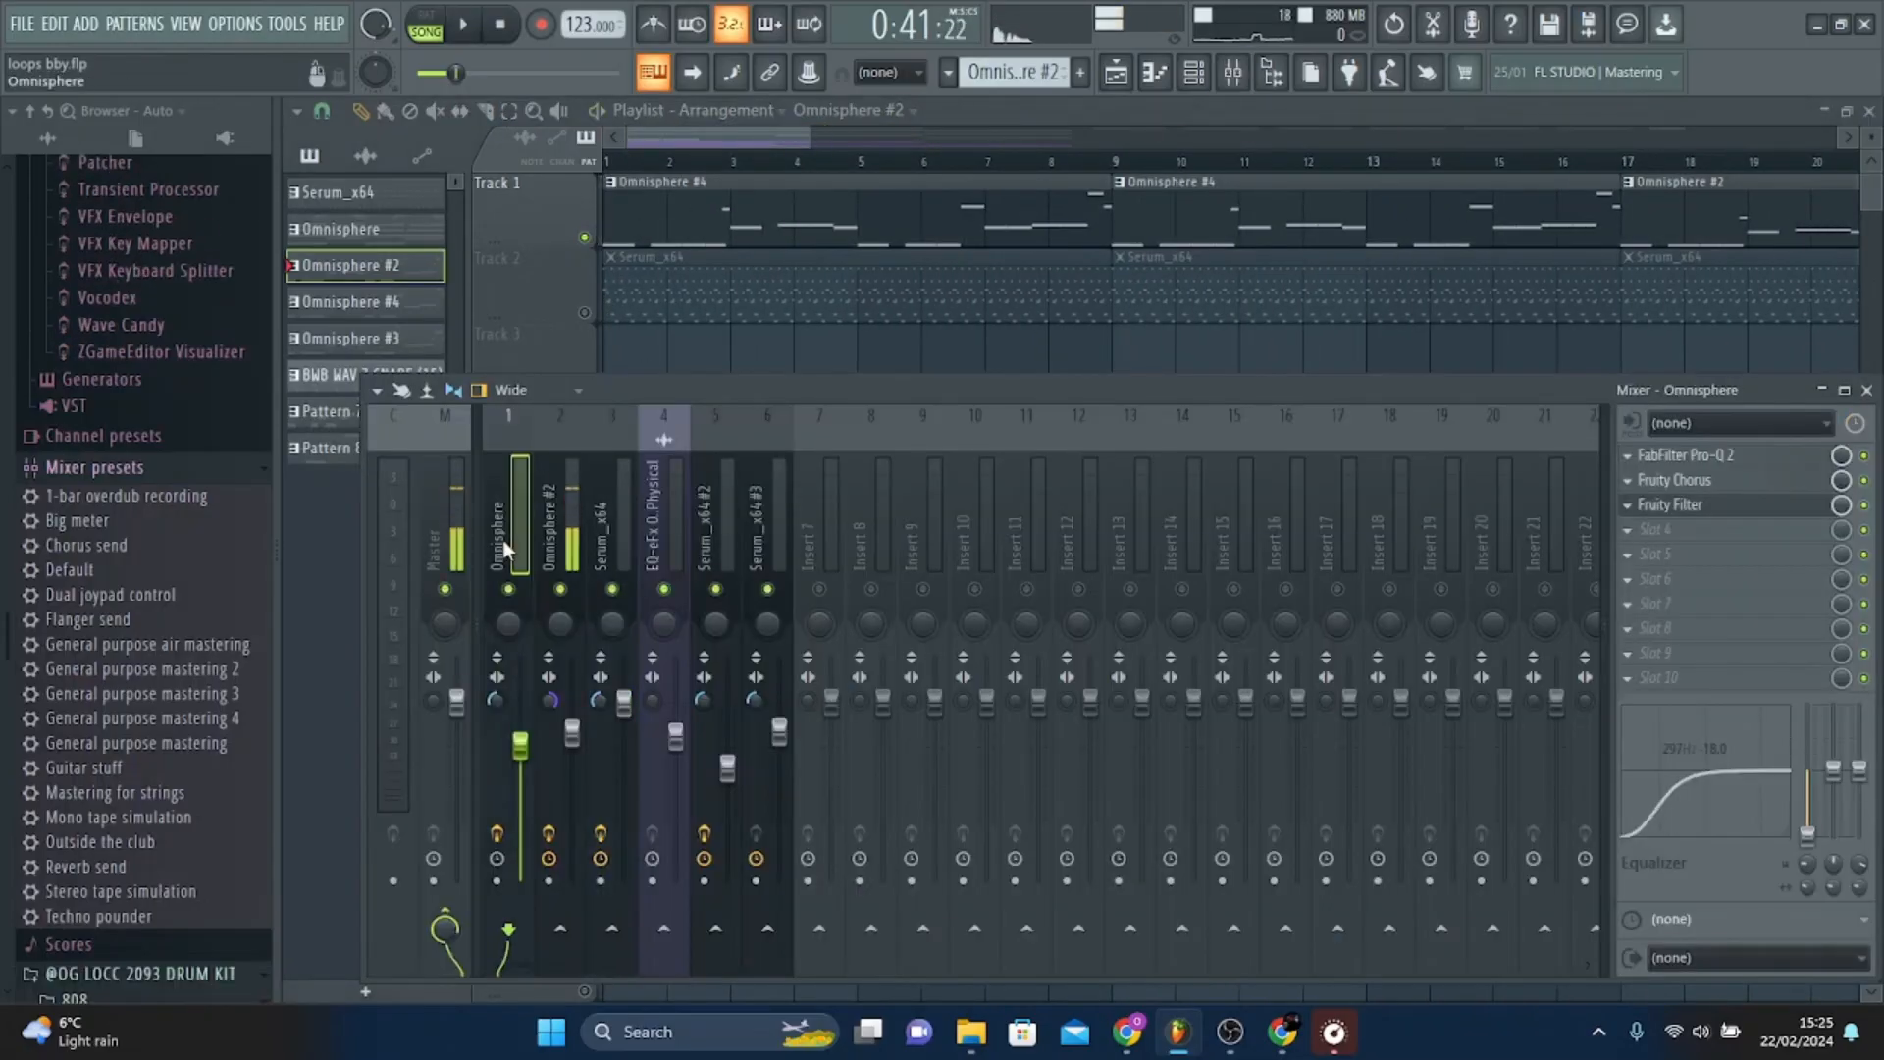
{"action": "left_click", "coordinate": [575, 535]}
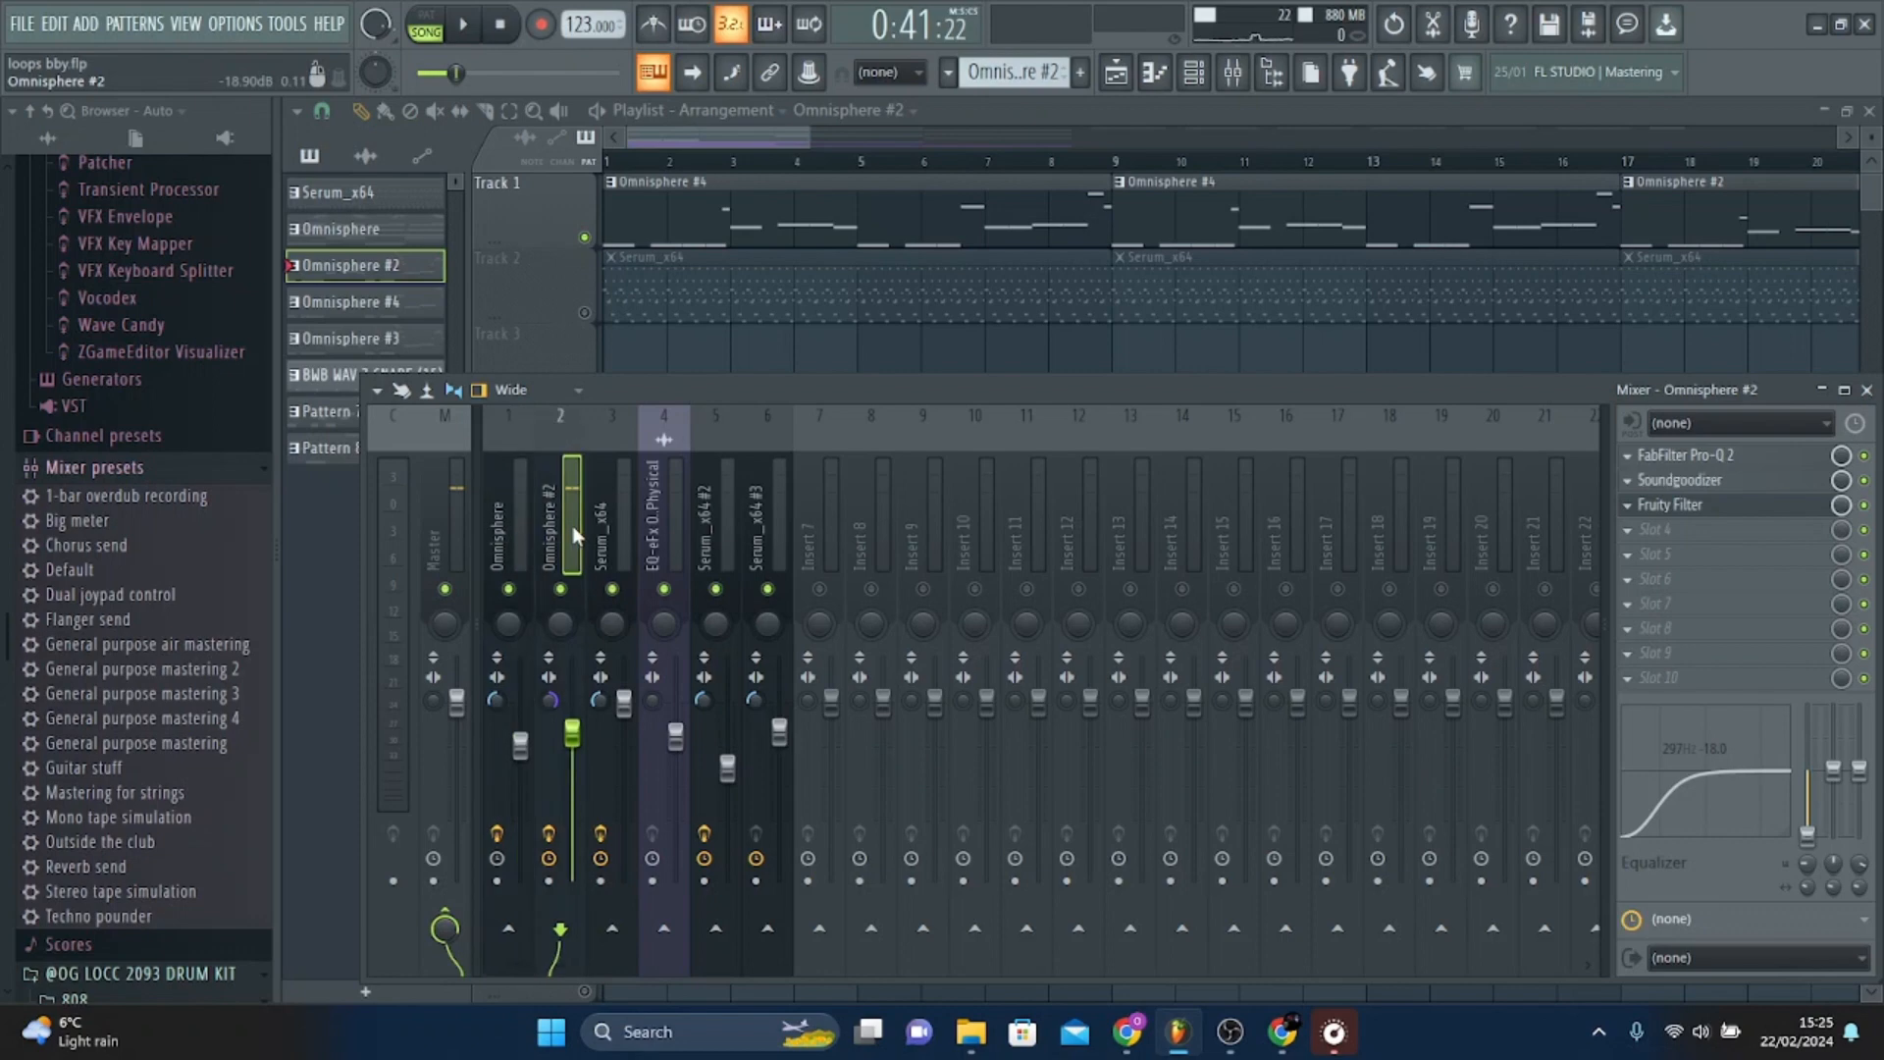
{"action": "left_click", "coordinate": [1729, 463]}
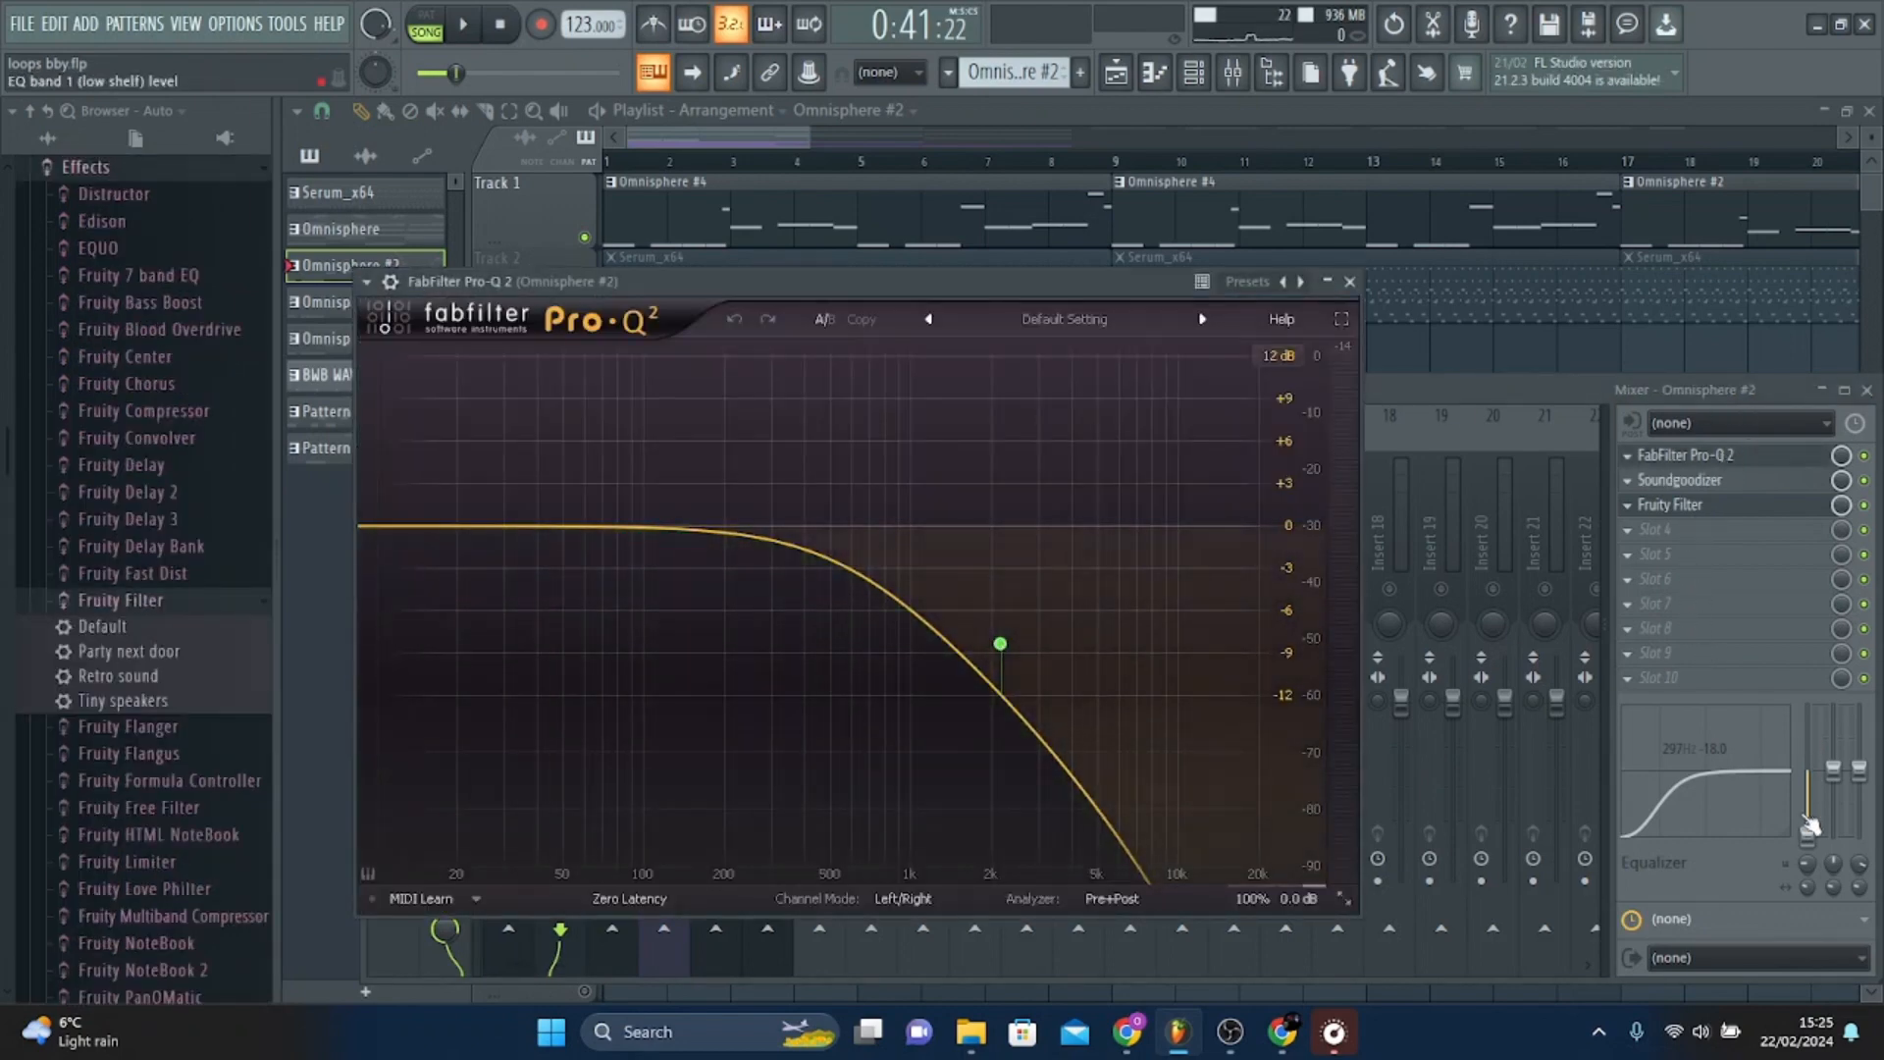
{"action": "left_click", "coordinate": [1379, 618]}
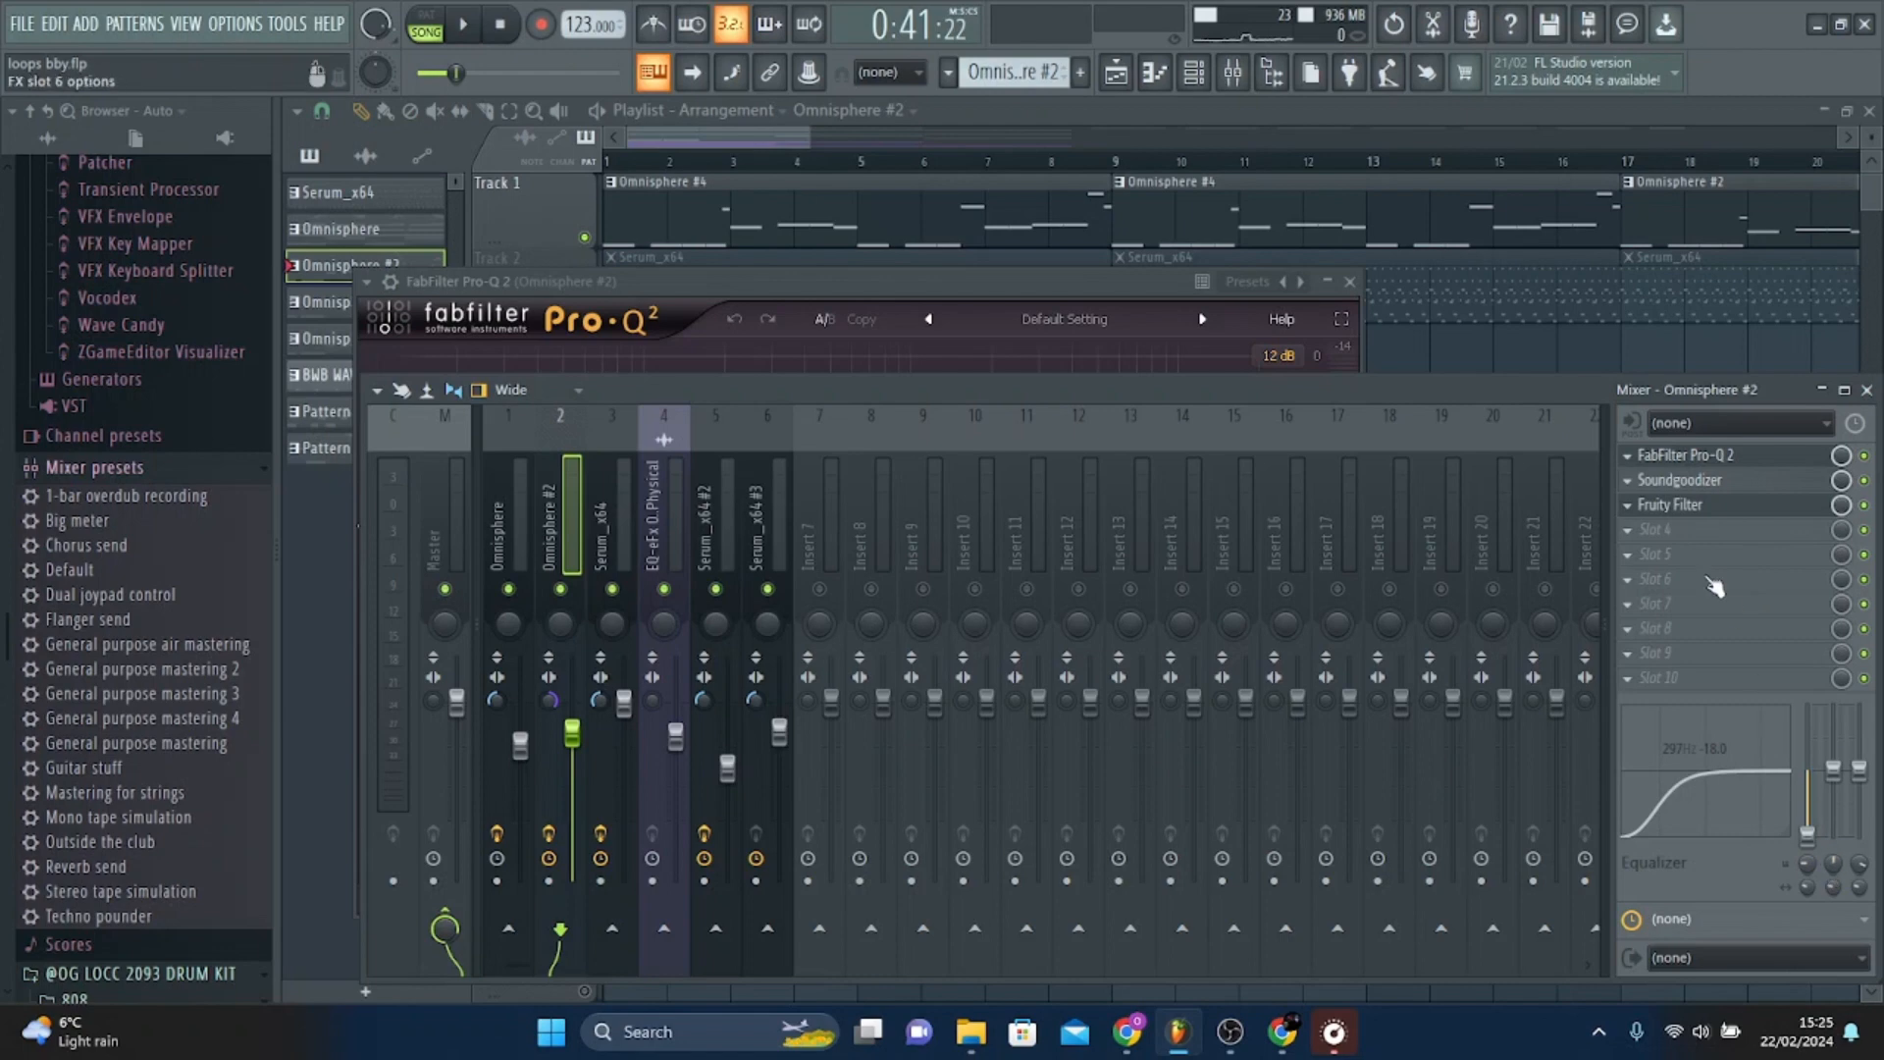
{"action": "left_click", "coordinate": [1712, 483]}
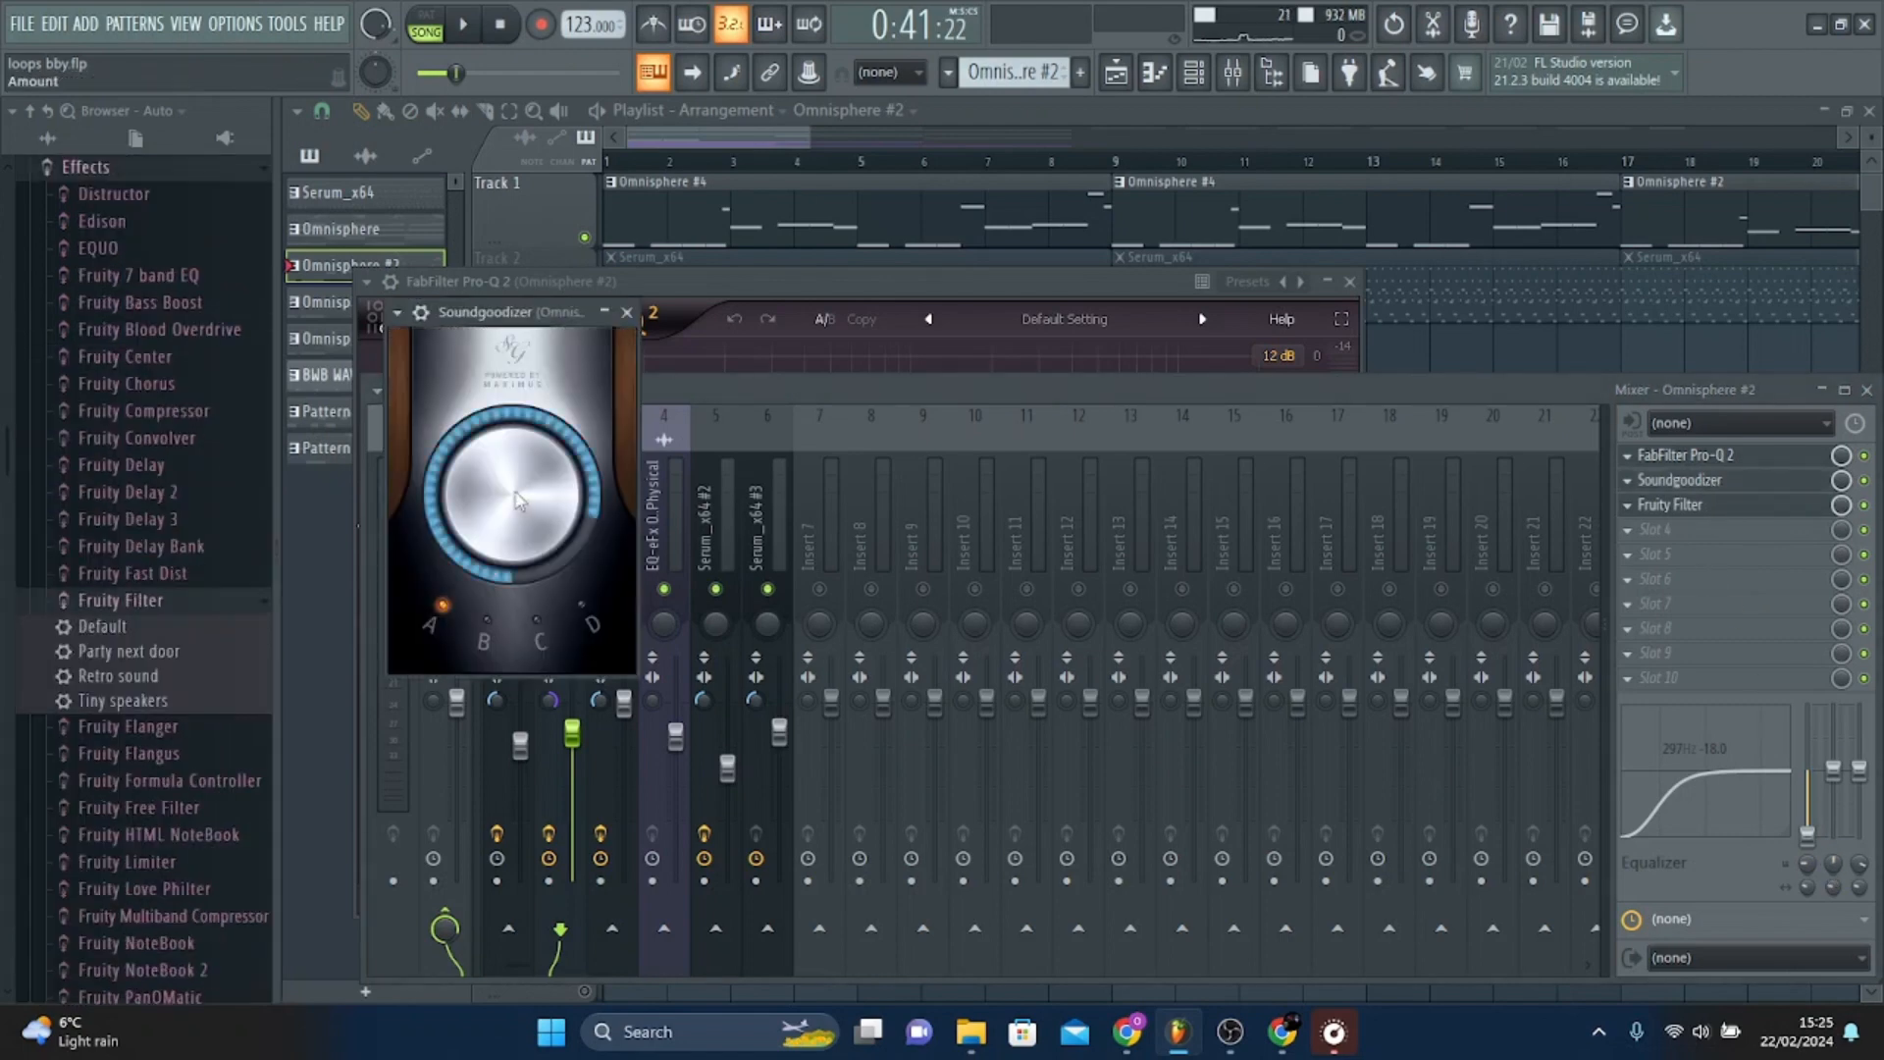
{"action": "left_click", "coordinate": [1696, 491]}
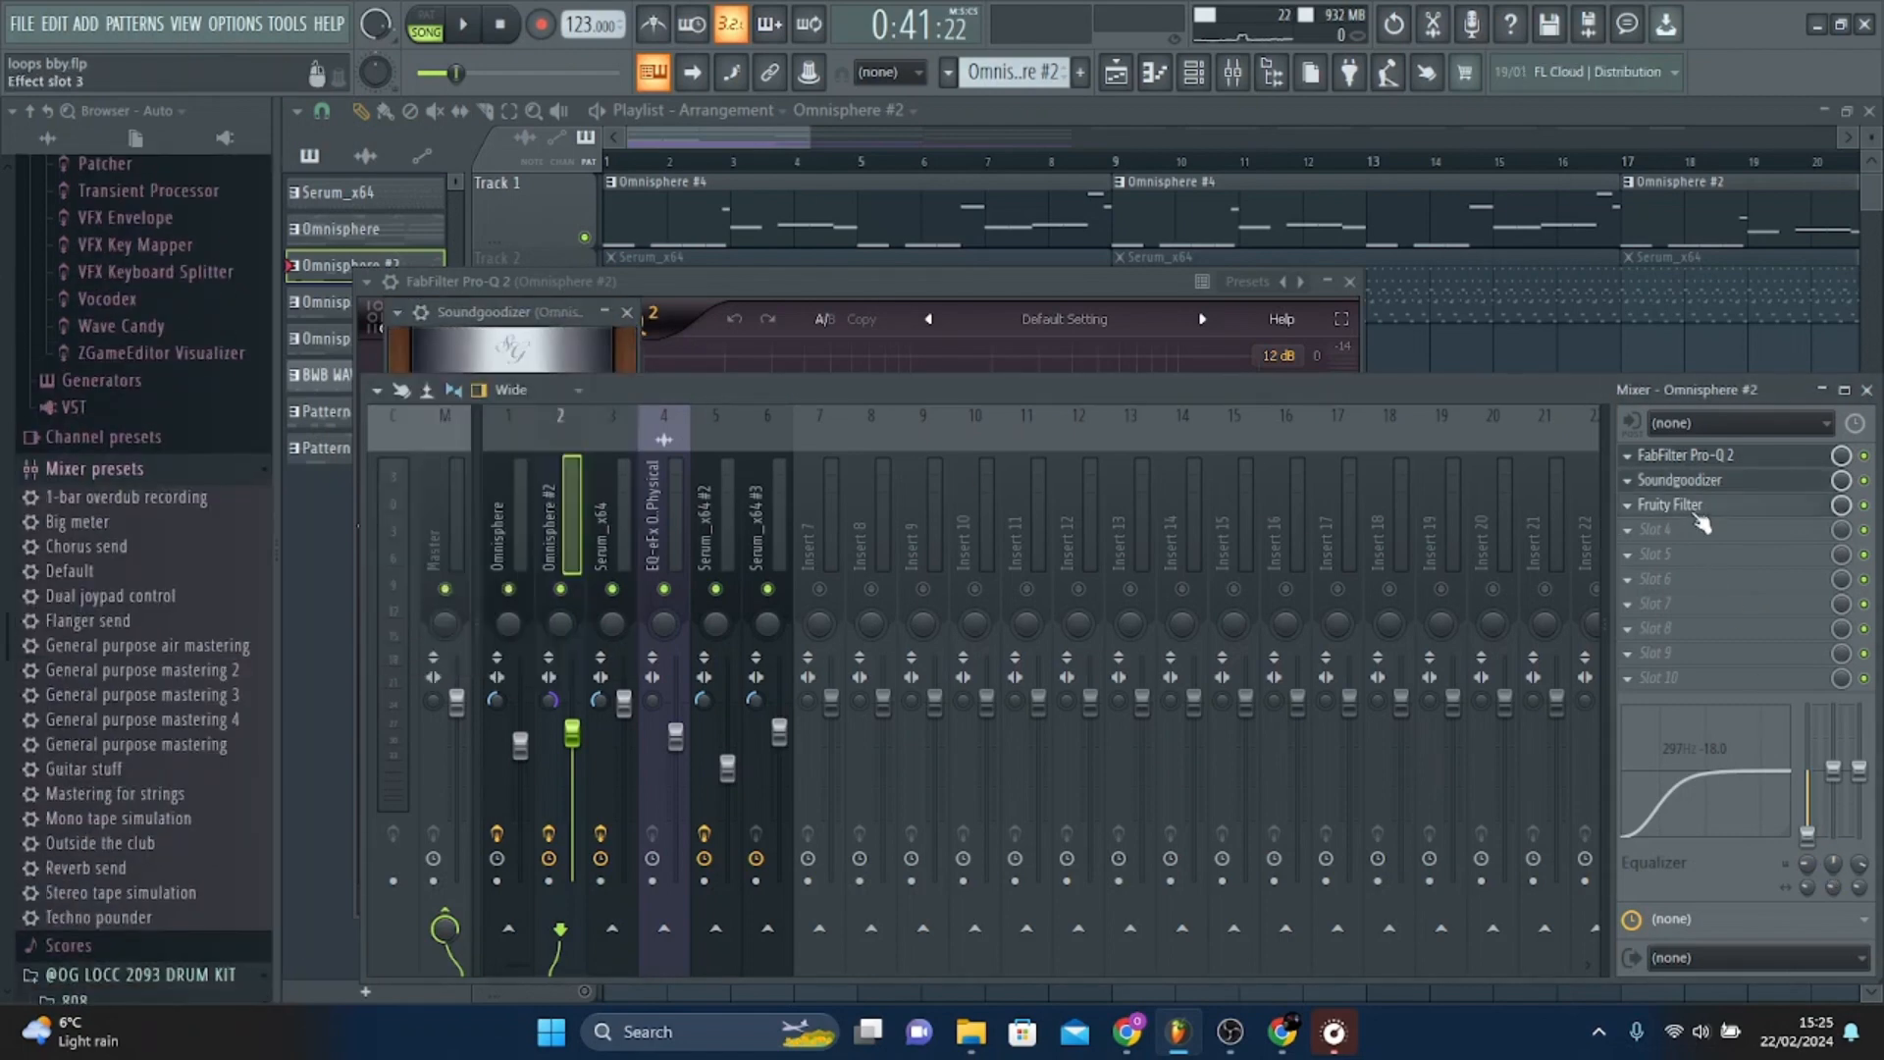
{"action": "left_click", "coordinate": [1708, 504]}
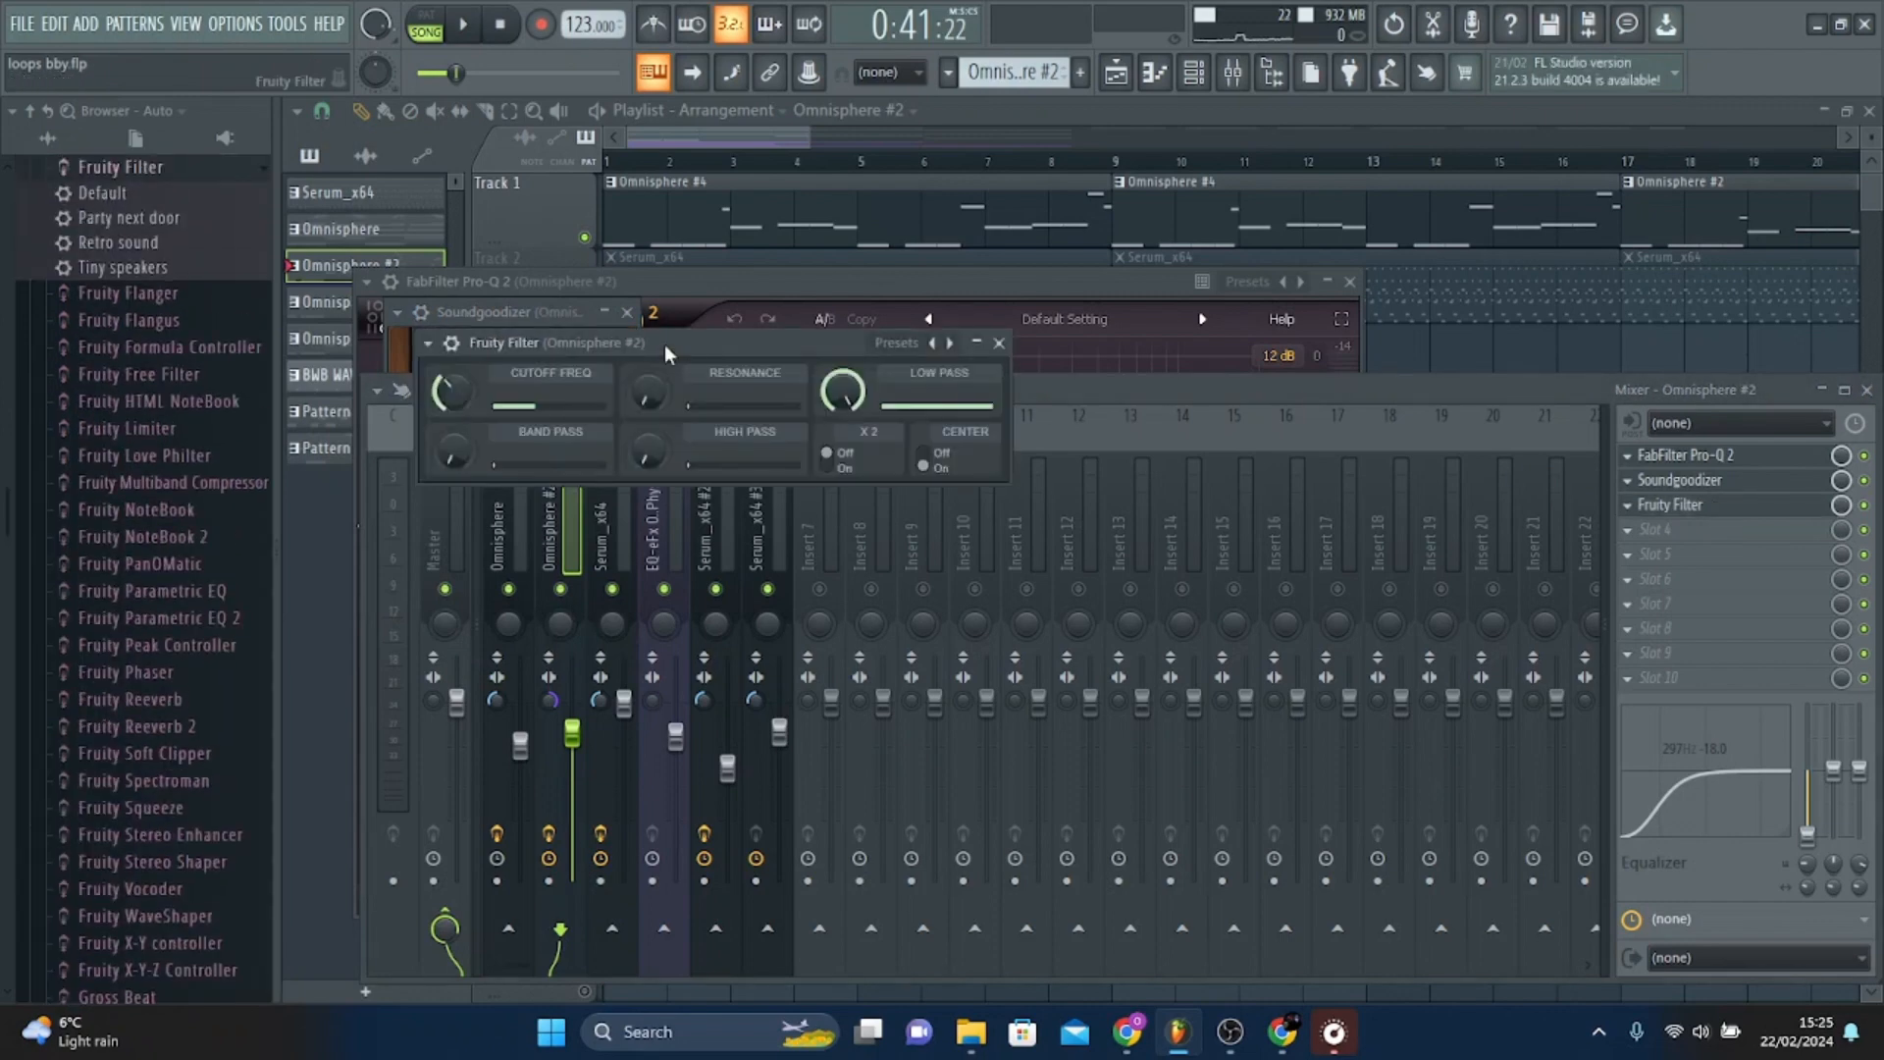
Return to the playlist and move the playback position to the start of the arrangement.
{"action": "left_click", "coordinate": [765, 110]}
{"action": "left_click", "coordinate": [652, 128]}
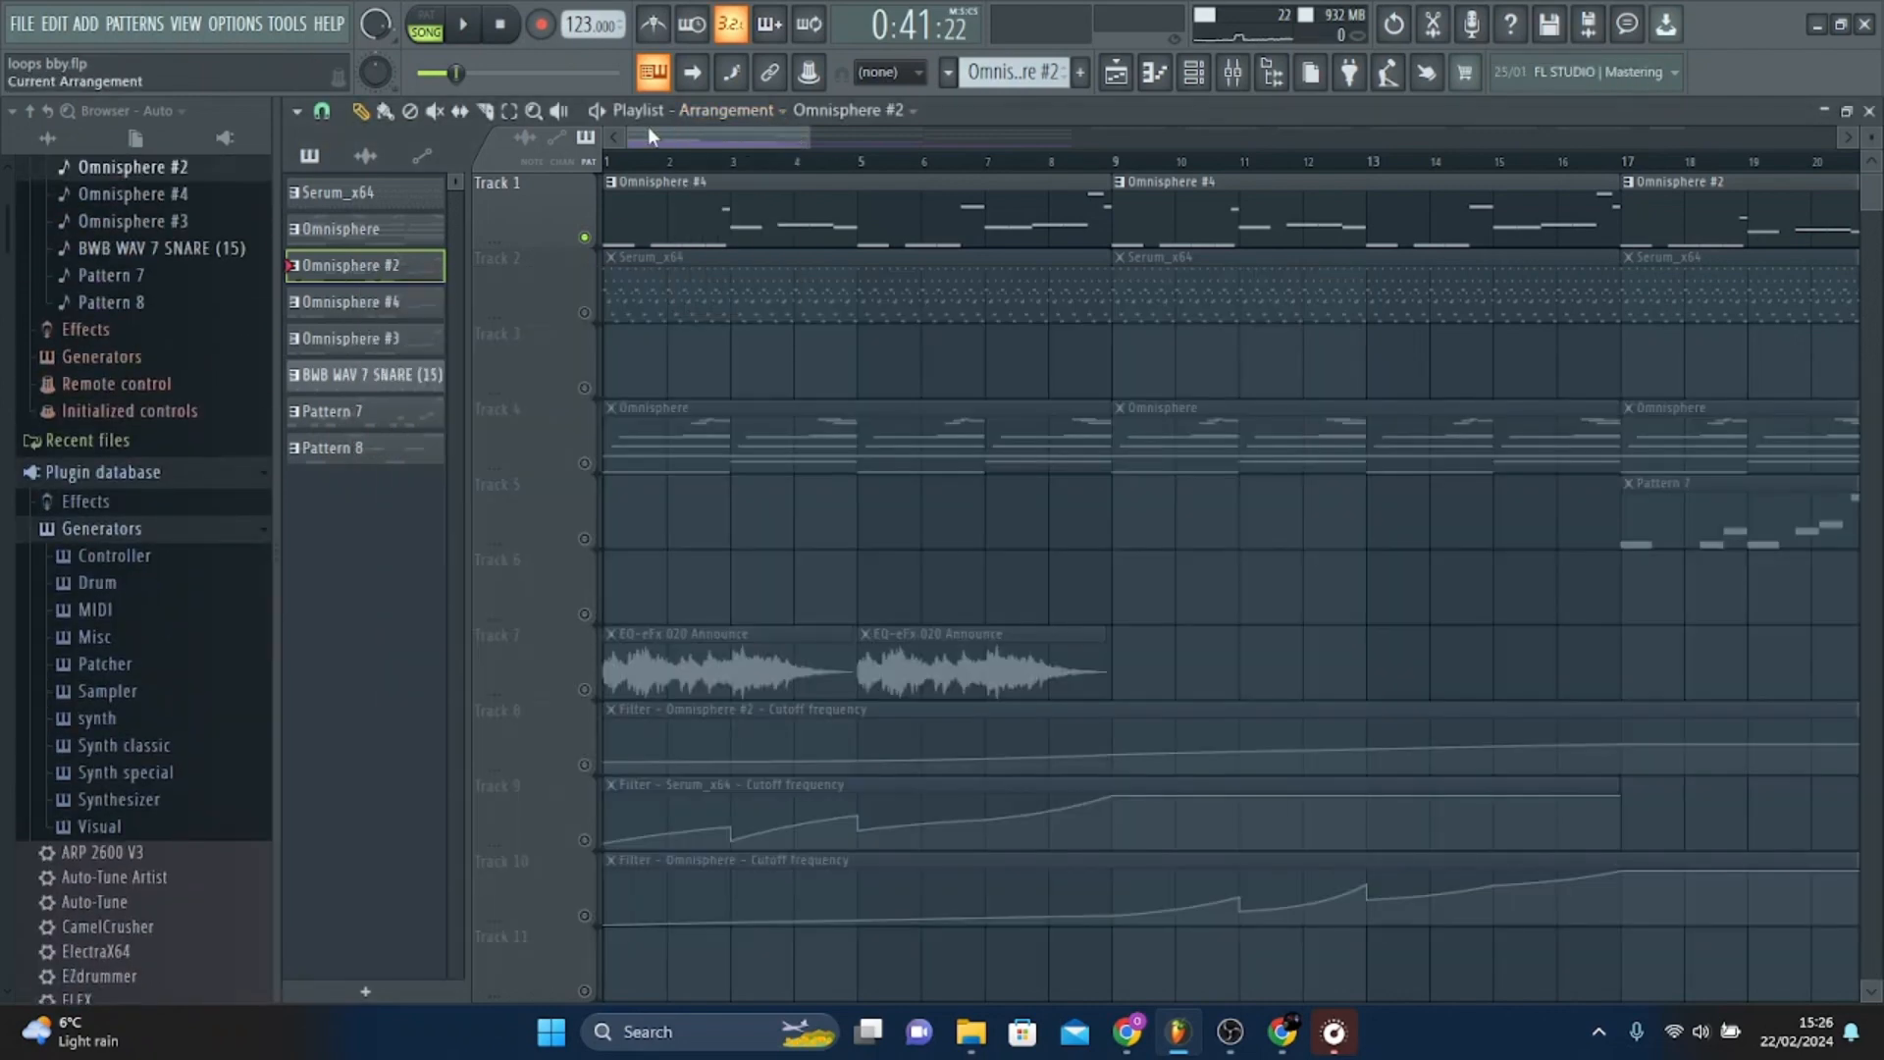
{"action": "left_click_drag", "start_coordinate": [812, 140], "coordinate": [1000, 147]}
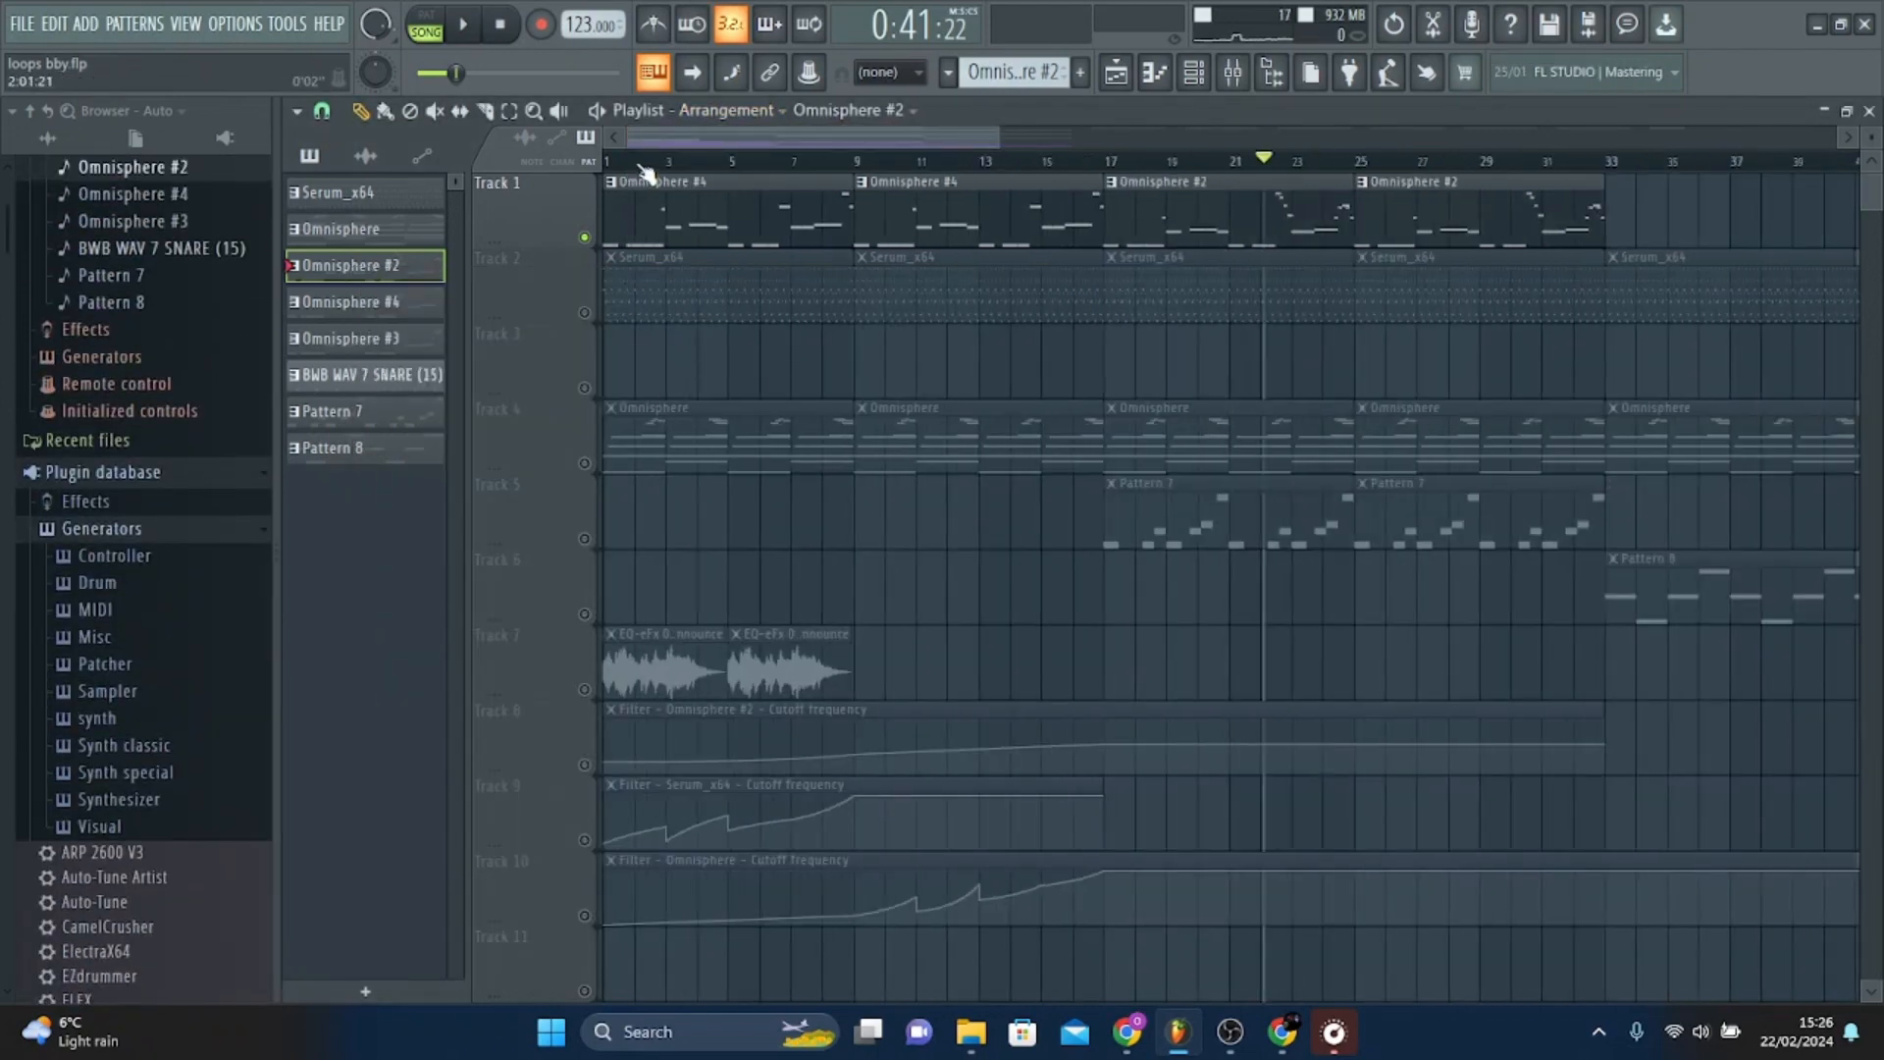
{"action": "left_click_drag", "start_coordinate": [637, 162], "coordinate": [488, 172]}
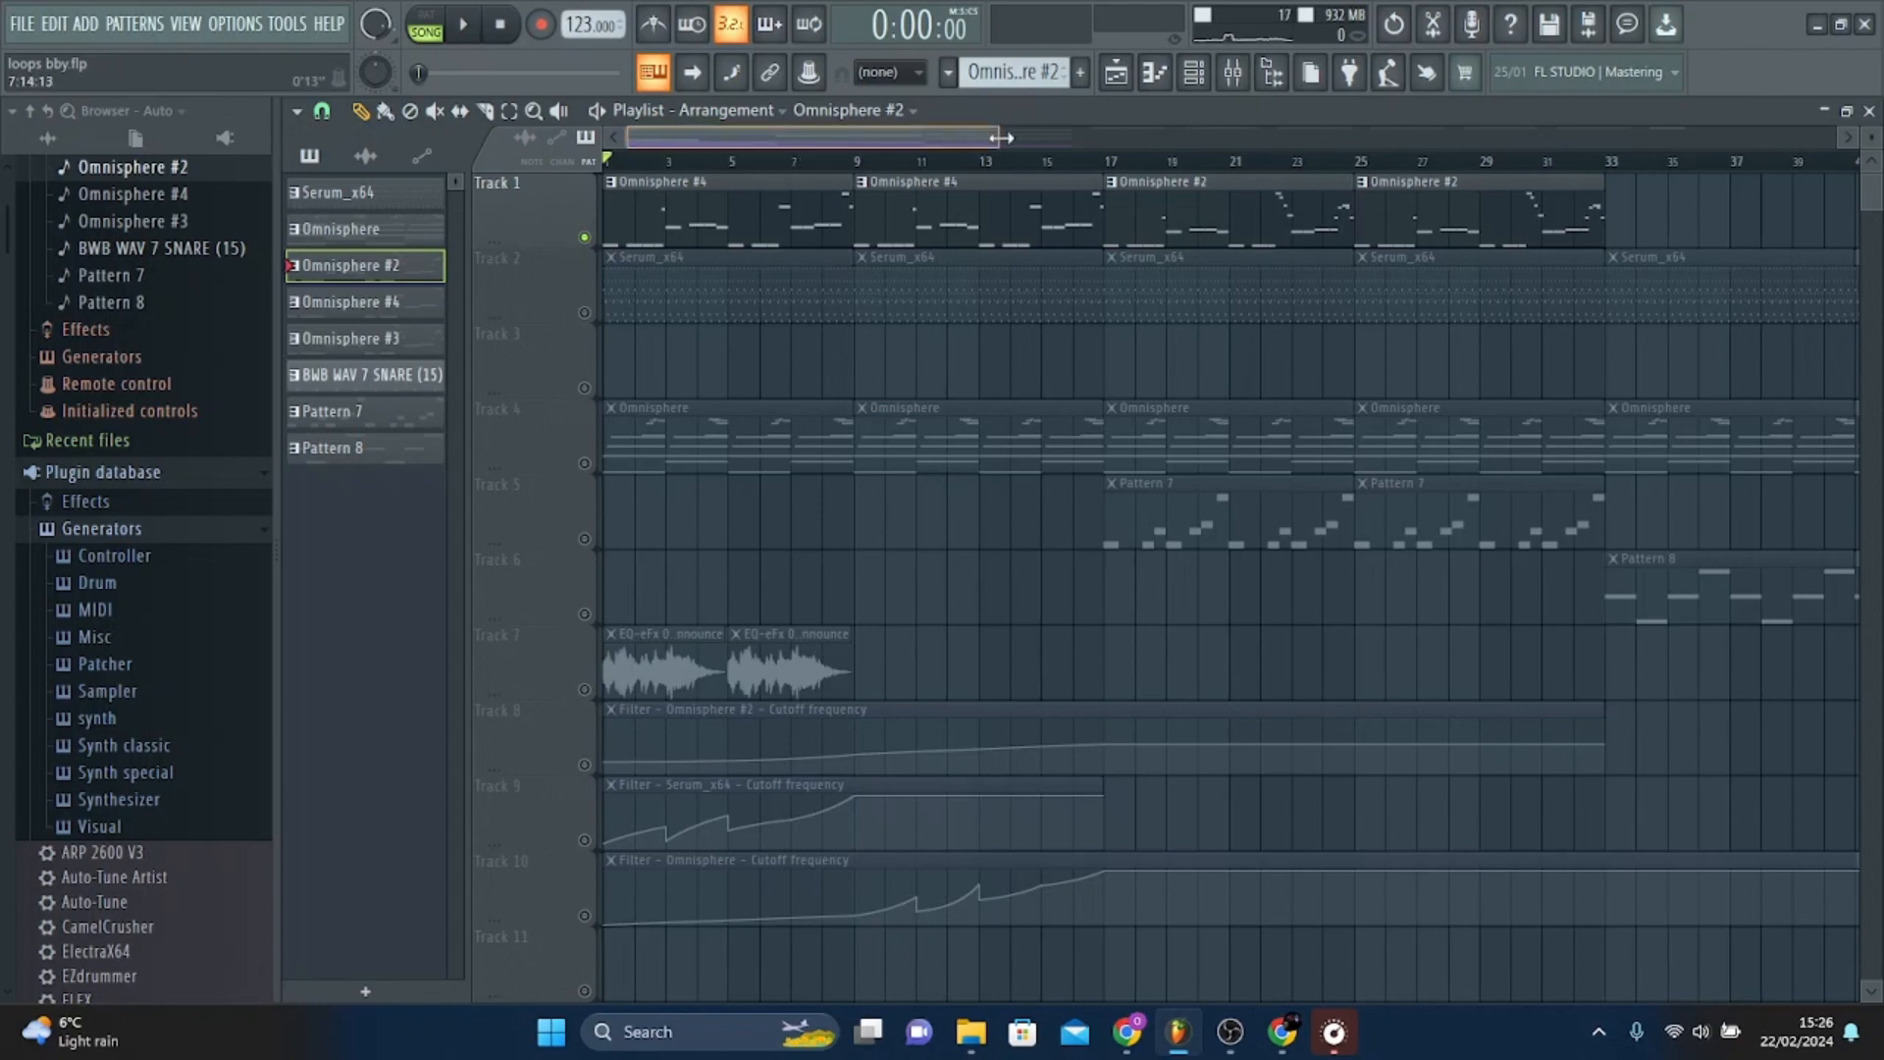
{"action": "left_click_drag", "start_coordinate": [1000, 137], "coordinate": [1215, 134]}
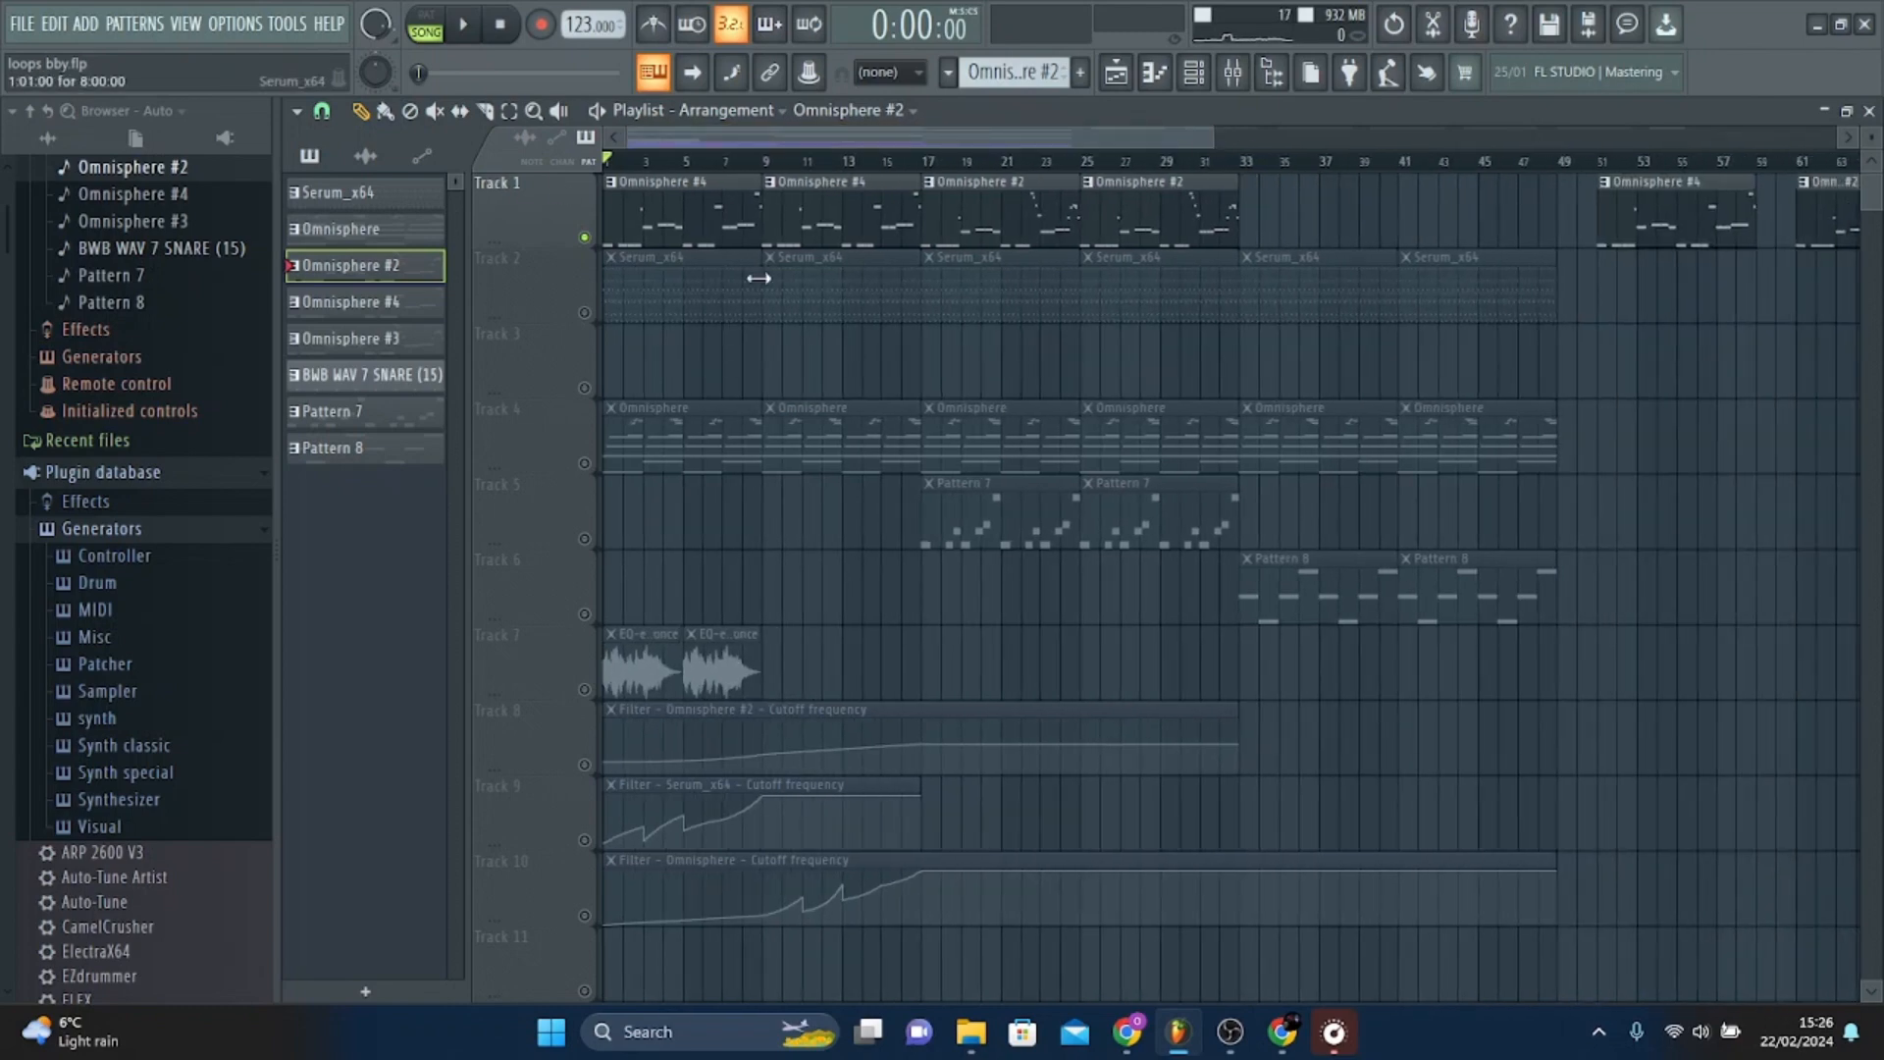
Open the first Serum_x64 clip in the piano roll and examine its arpeggio notes and its channel in the channel rack.
{"action": "mouse_move", "coordinate": [665, 905]}
{"action": "double_click", "coordinate": [718, 274]}
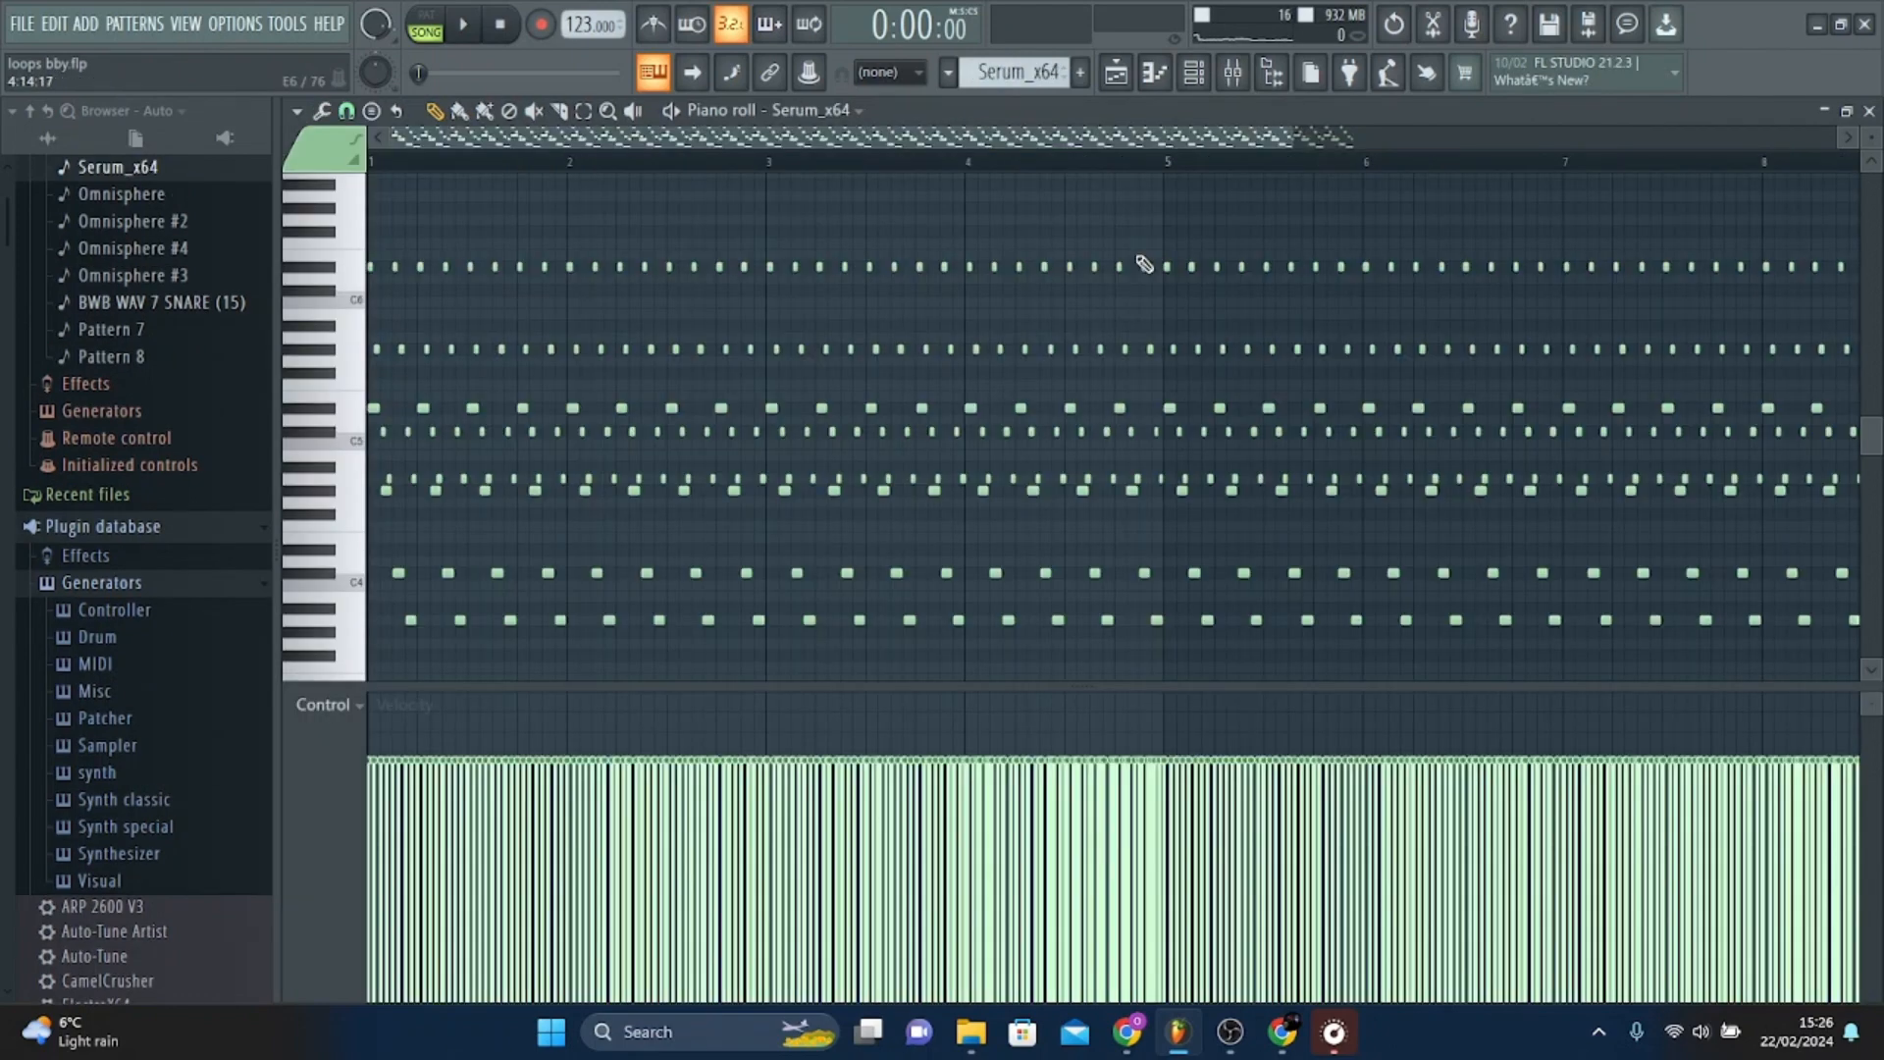
{"action": "left_click_drag", "start_coordinate": [1296, 143], "coordinate": [889, 211]}
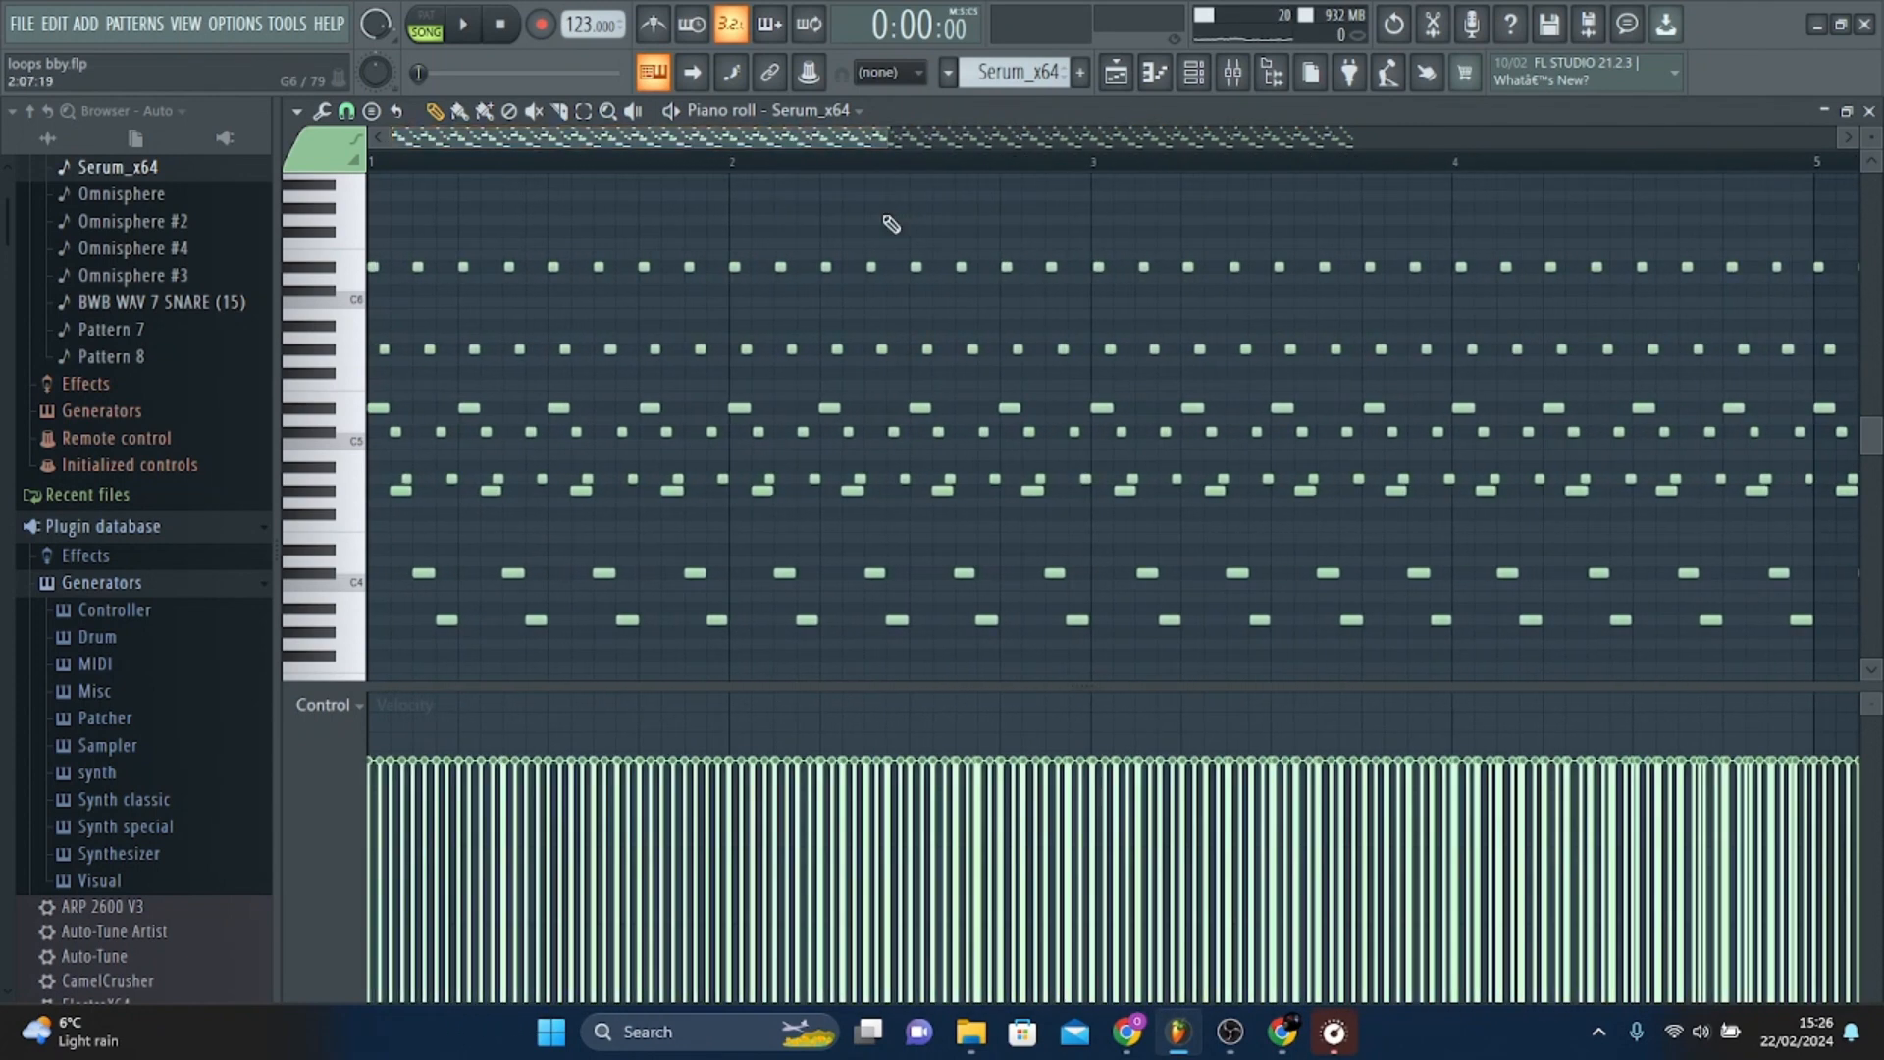
{"action": "left_click", "coordinate": [1194, 75]}
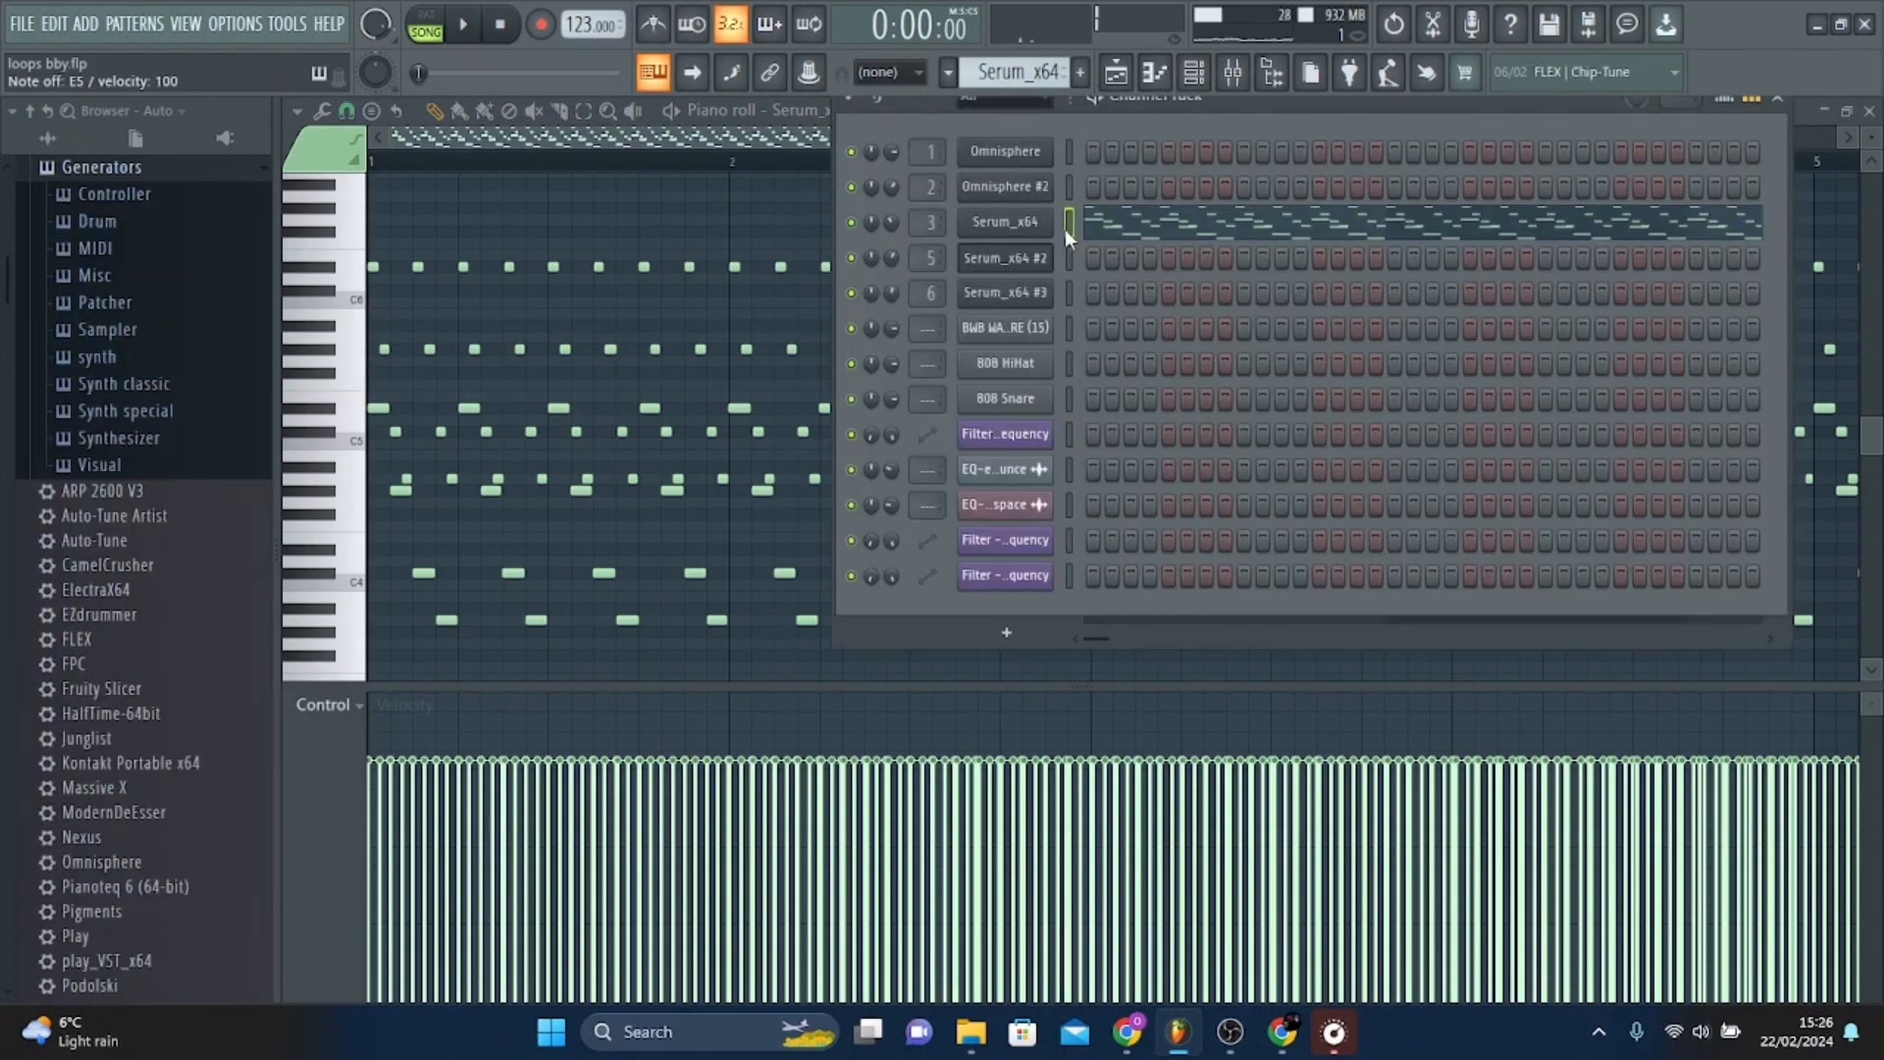
{"action": "left_click", "coordinate": [775, 145]}
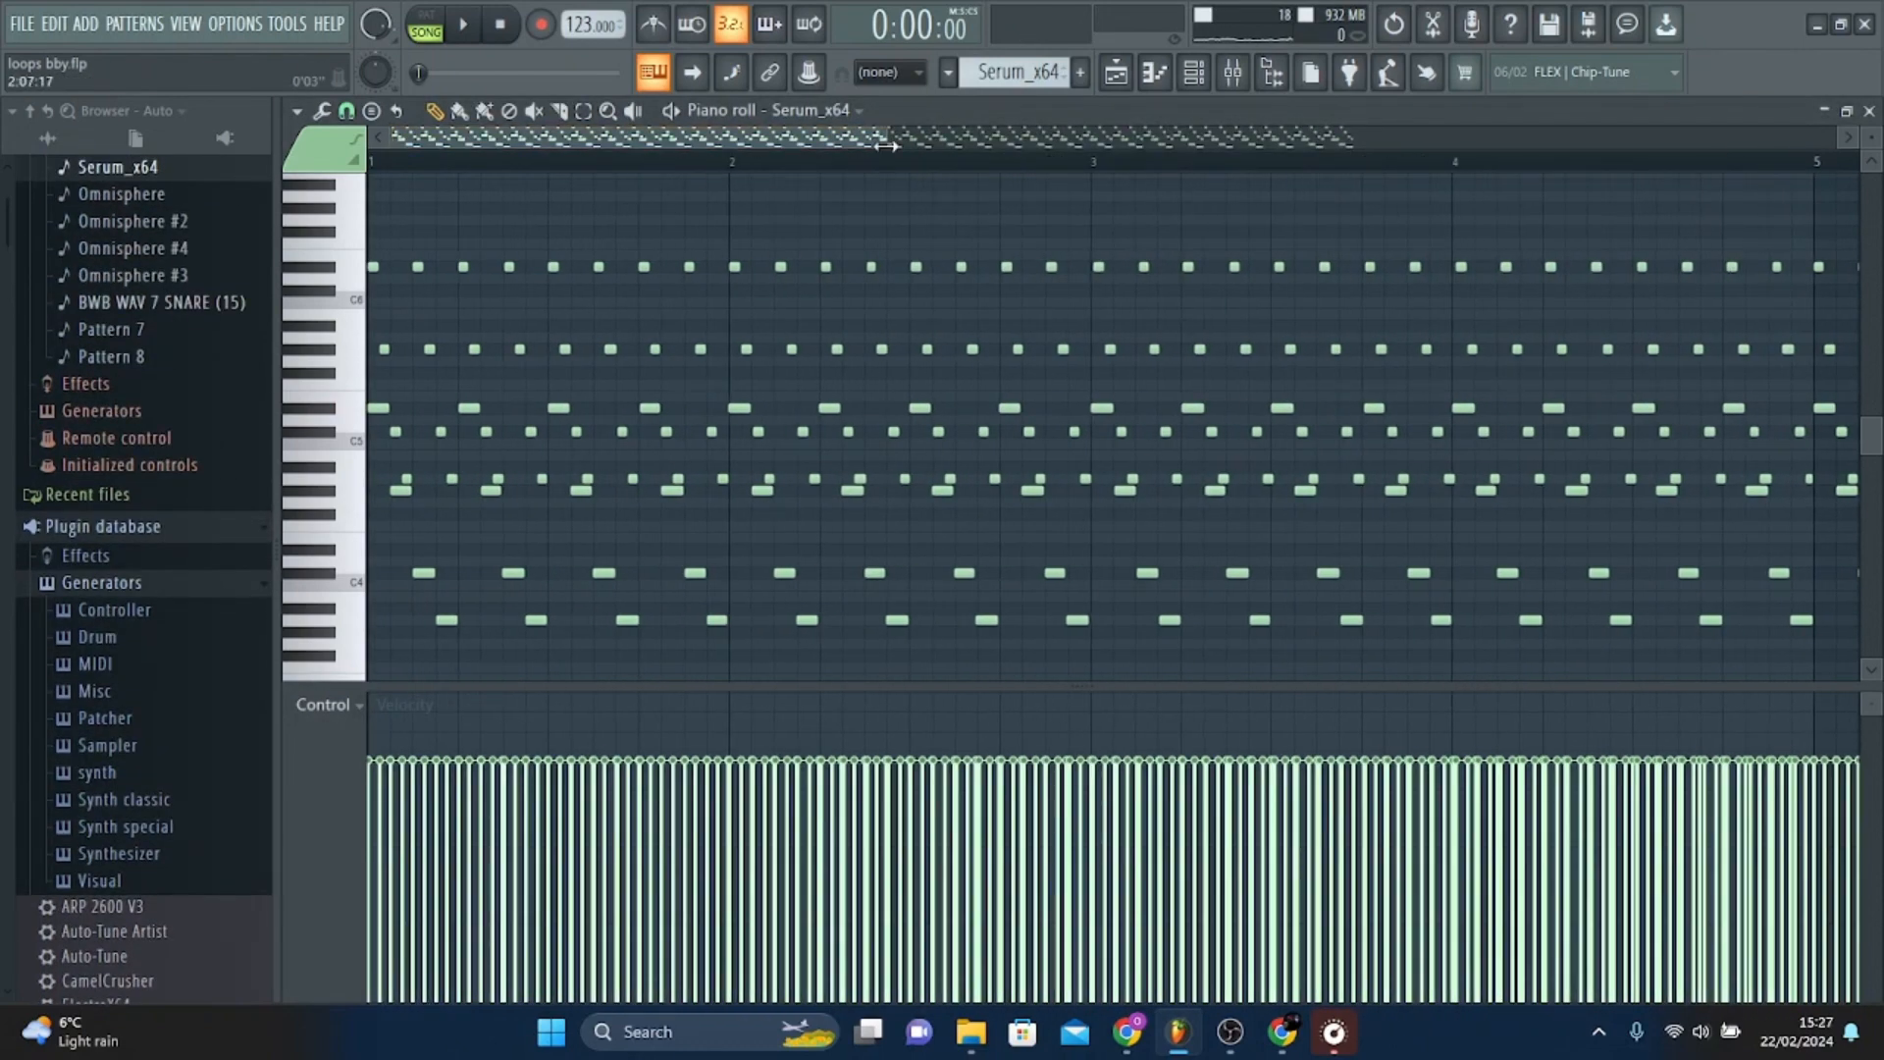
Examine the opening bars of the Serum_x64 arpeggio up close and audition its lowest note.
{"action": "left_click_drag", "start_coordinate": [886, 146], "coordinate": [548, 147]}
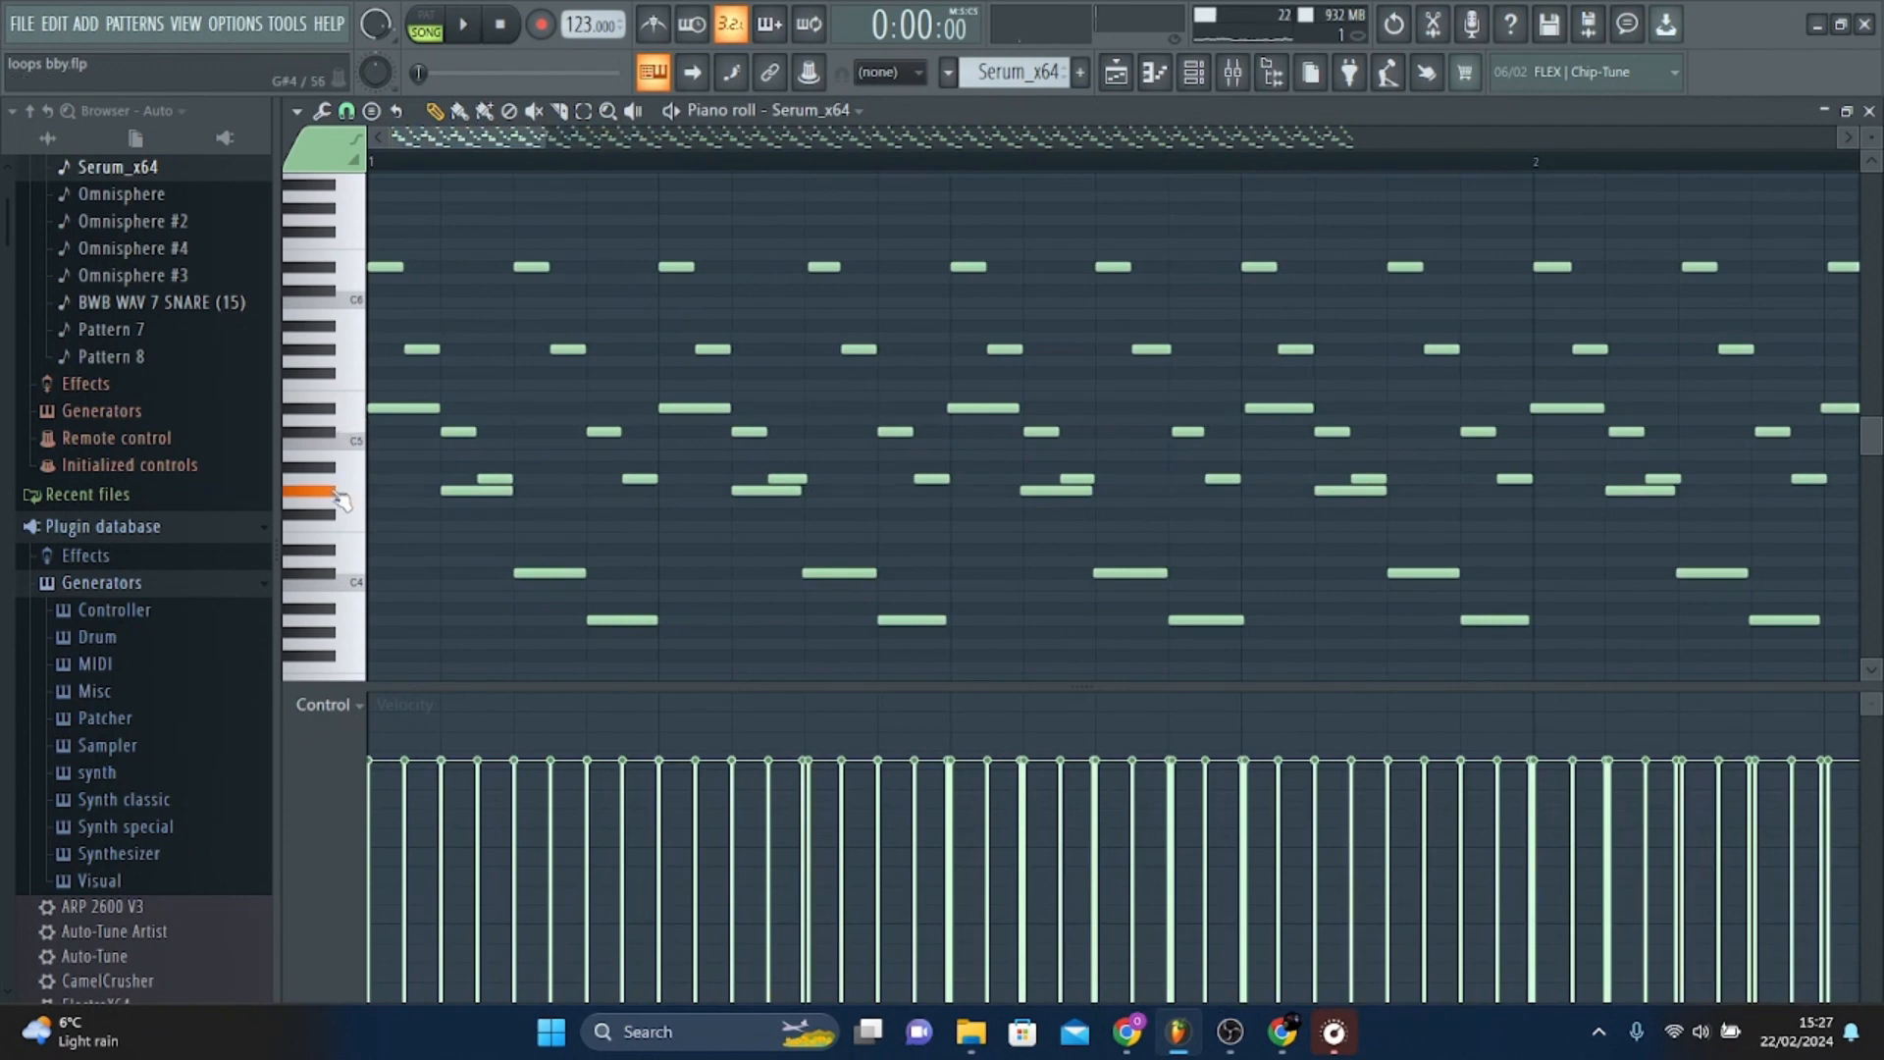
{"action": "left_click", "coordinate": [344, 626]}
{"action": "left_click_drag", "start_coordinate": [550, 133], "coordinate": [771, 234]}
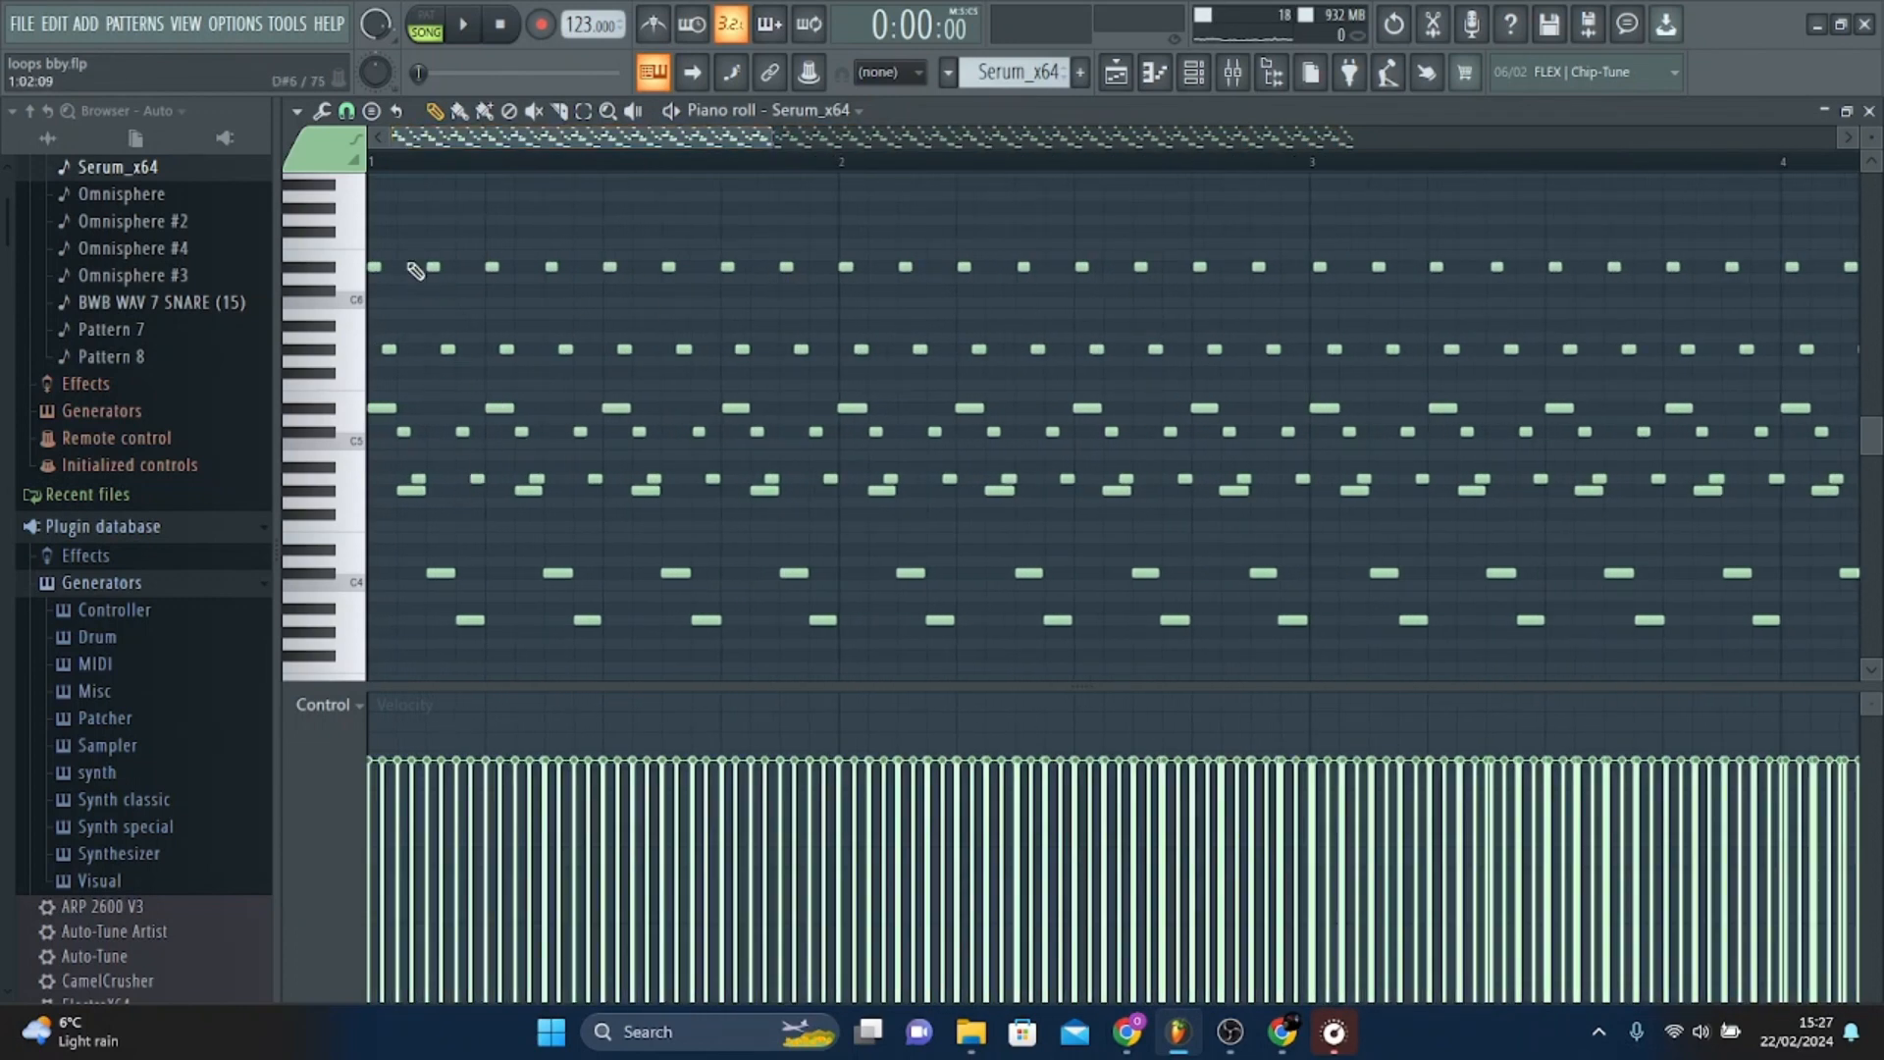
{"action": "left_click_drag", "start_coordinate": [374, 228], "coordinate": [827, 309]}
{"action": "key", "text": "ctrl+z"}
{"action": "left_click", "coordinate": [790, 234]}
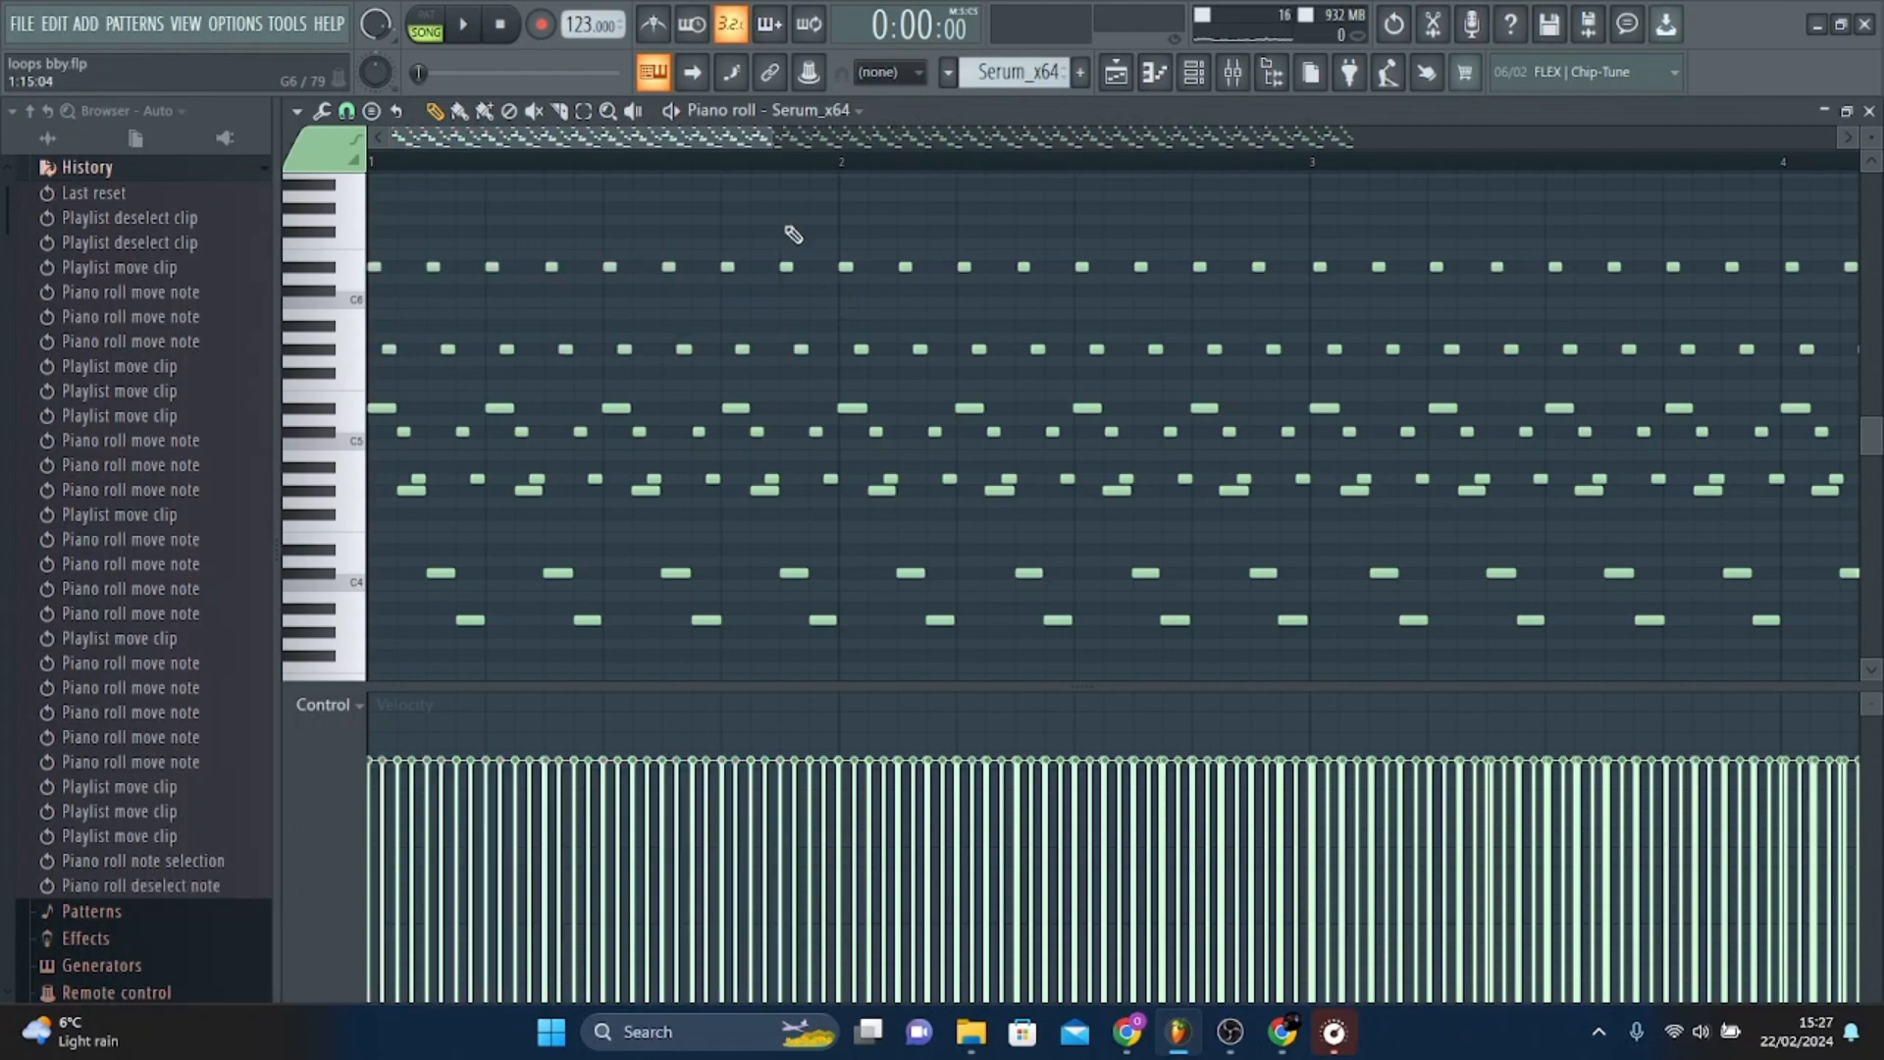
Play the song from the start and follow the Serum_x64 arpeggio across its eight bars in the piano roll before stopping playback.
{"action": "left_click_drag", "start_coordinate": [783, 138], "coordinate": [1161, 140]}
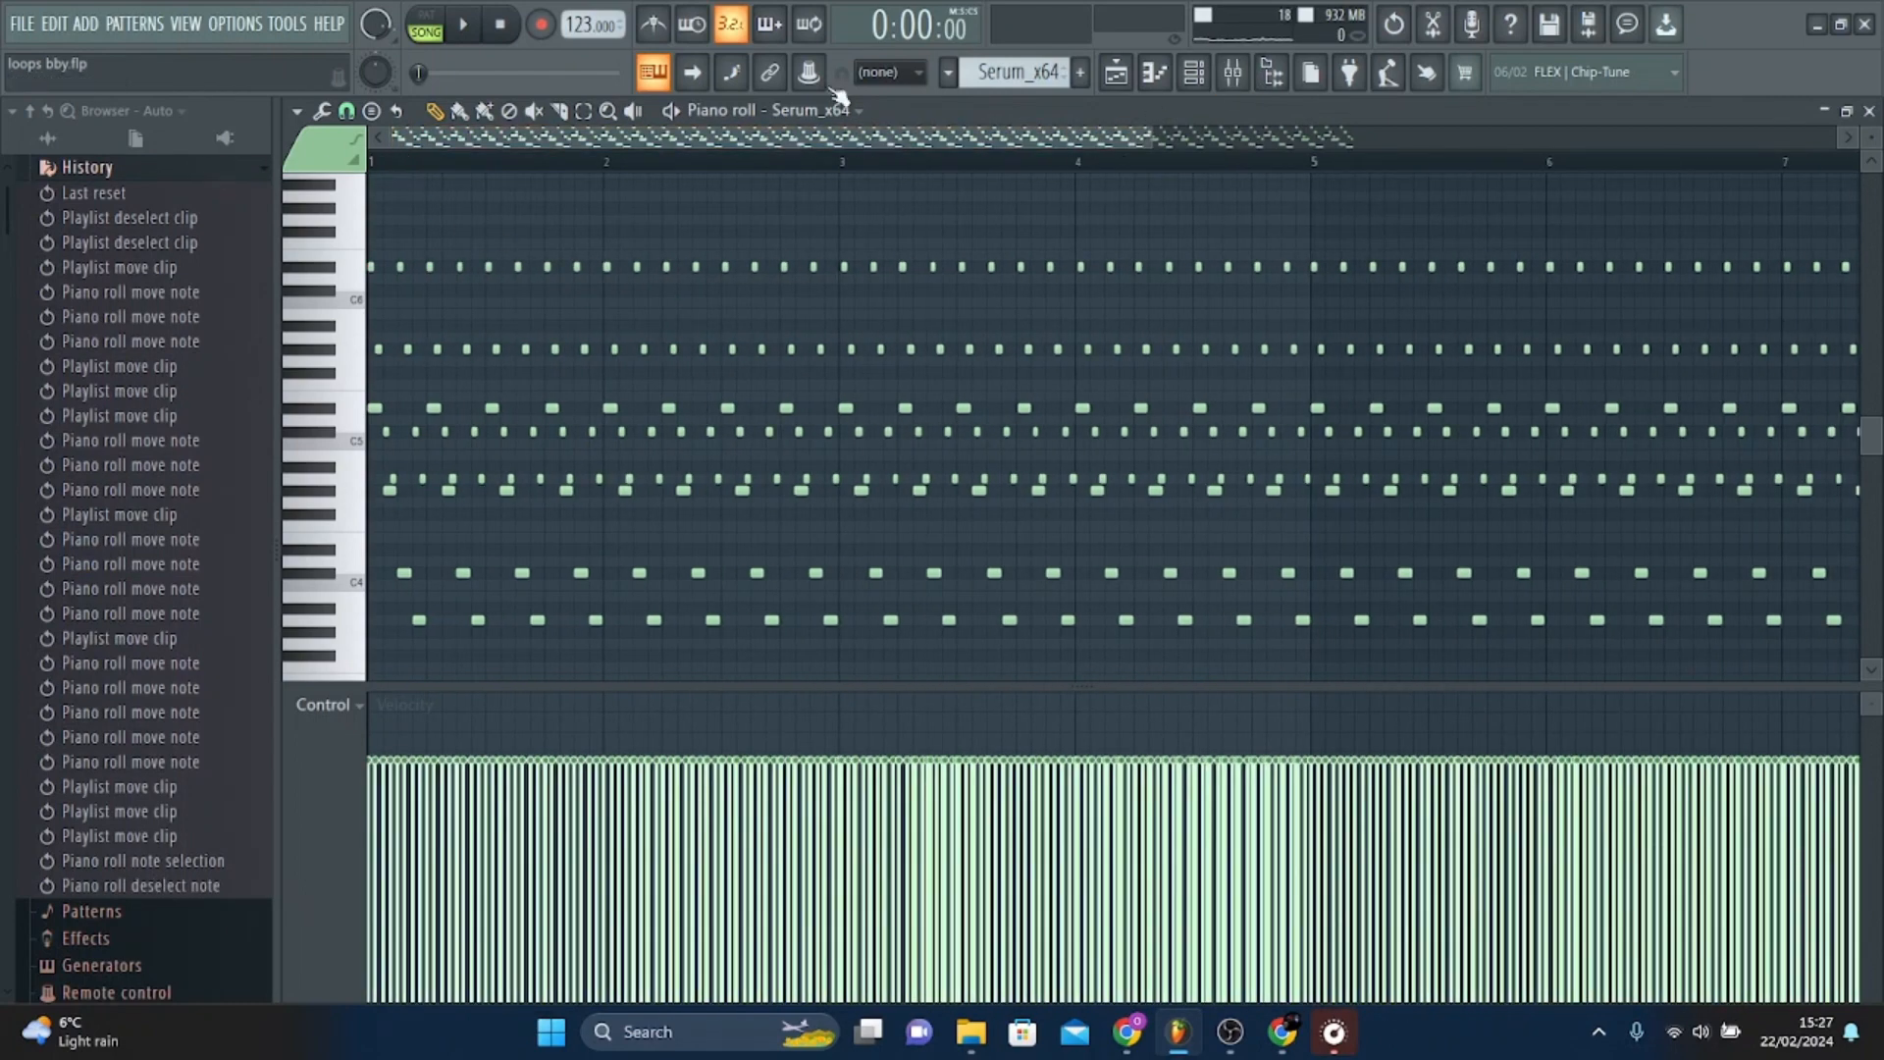
{"action": "left_click_drag", "start_coordinate": [1154, 135], "coordinate": [807, 183]}
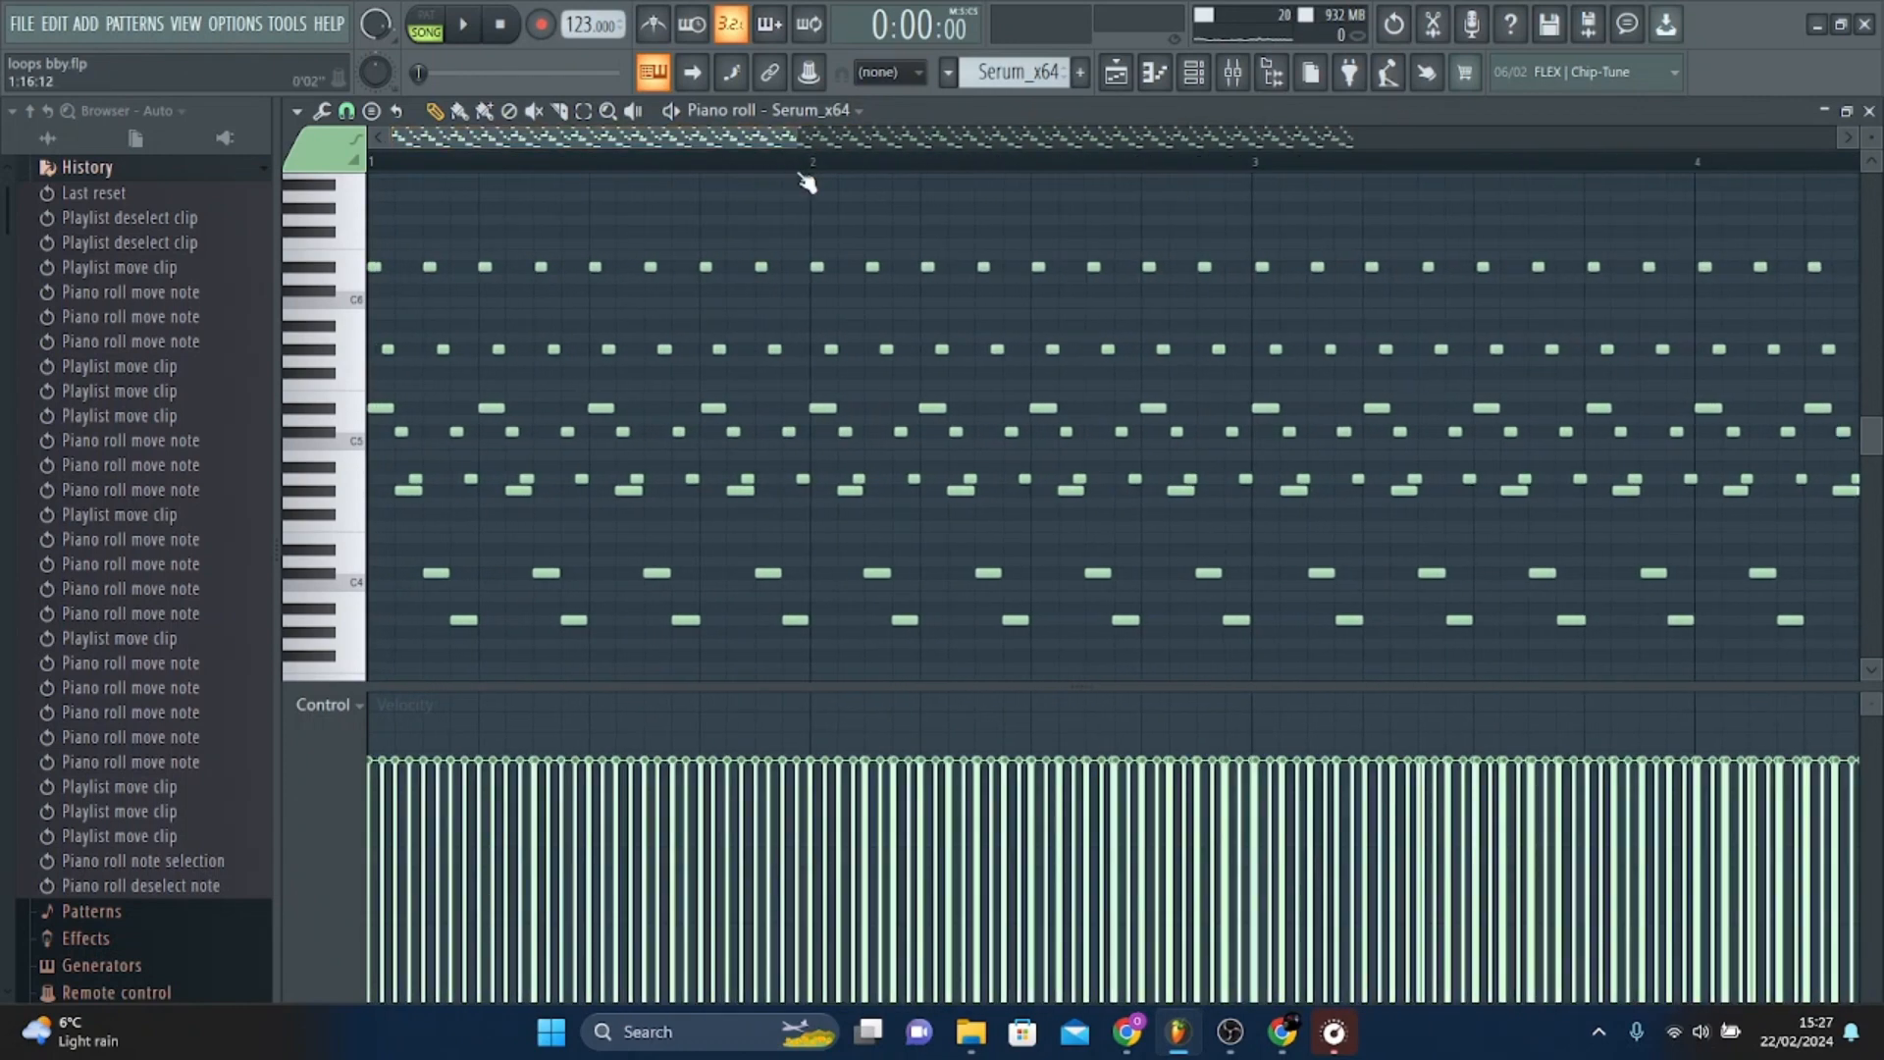
{"action": "left_click", "coordinate": [469, 31]}
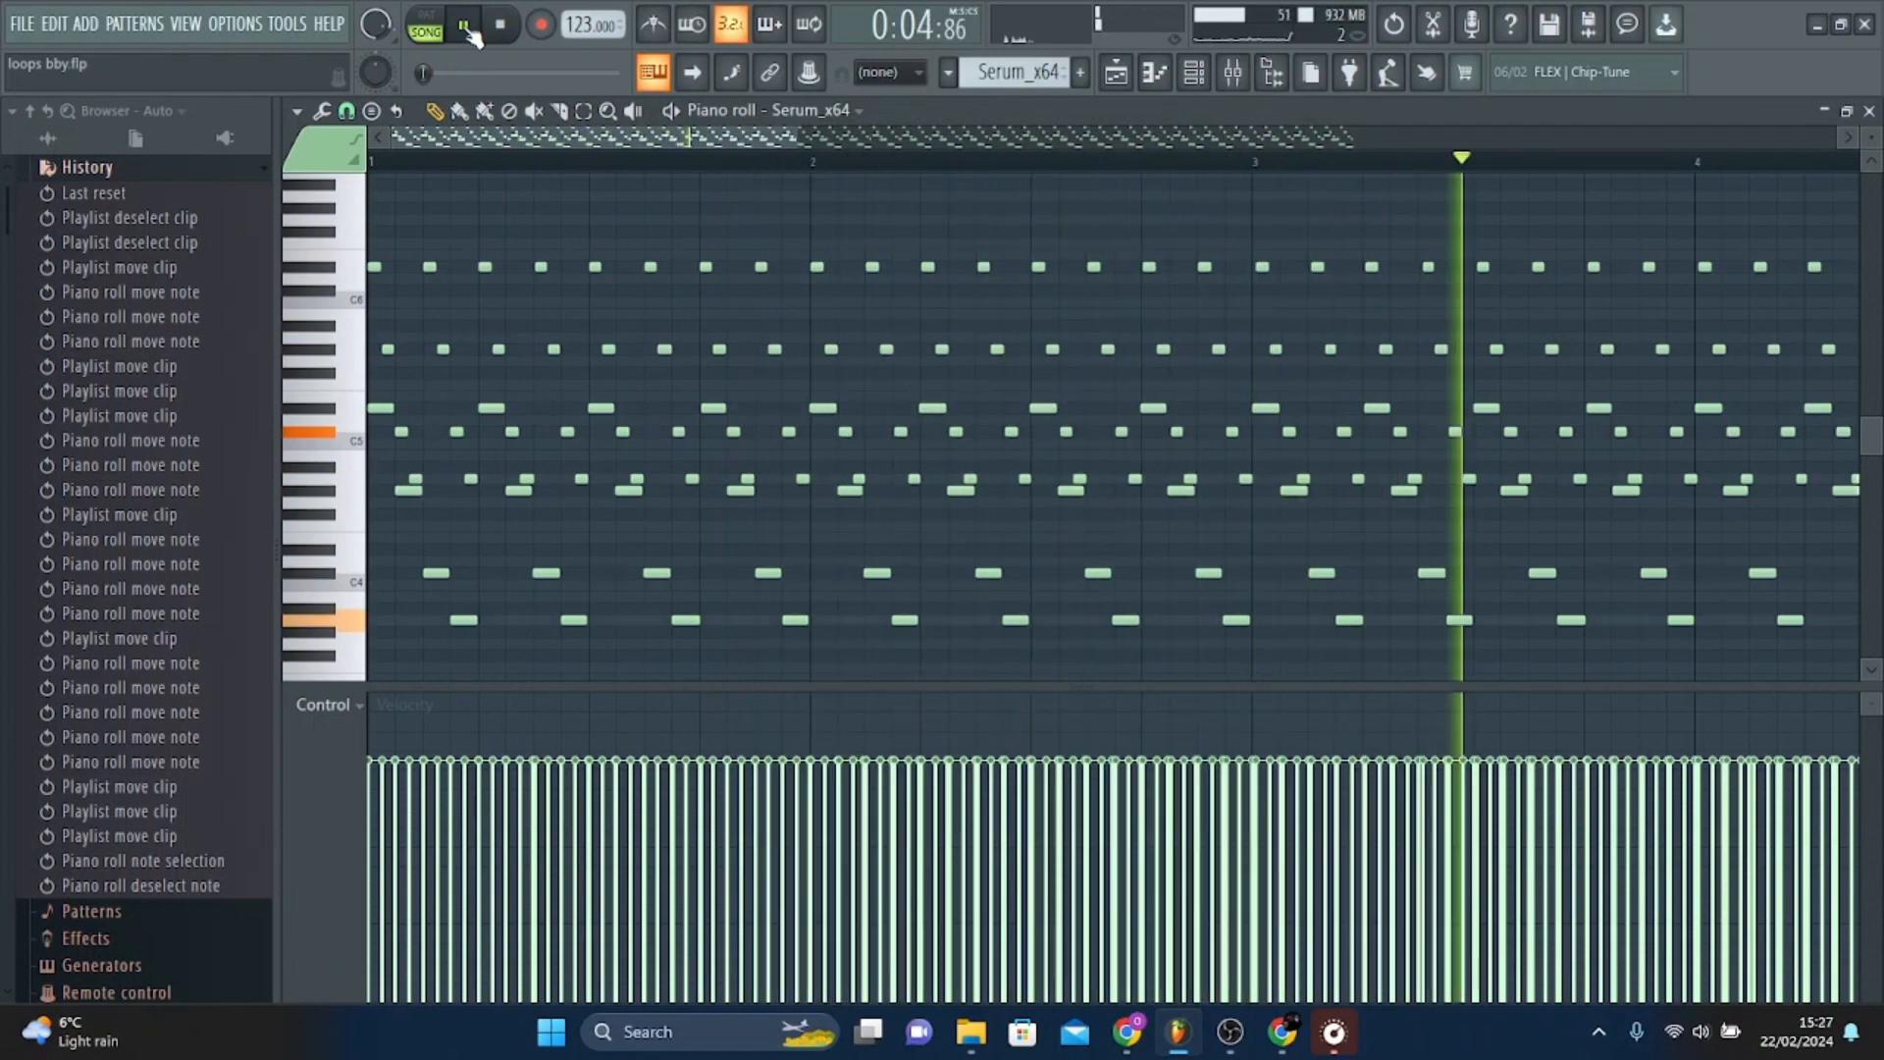
{"action": "left_click_drag", "start_coordinate": [793, 132], "coordinate": [1450, 164]}
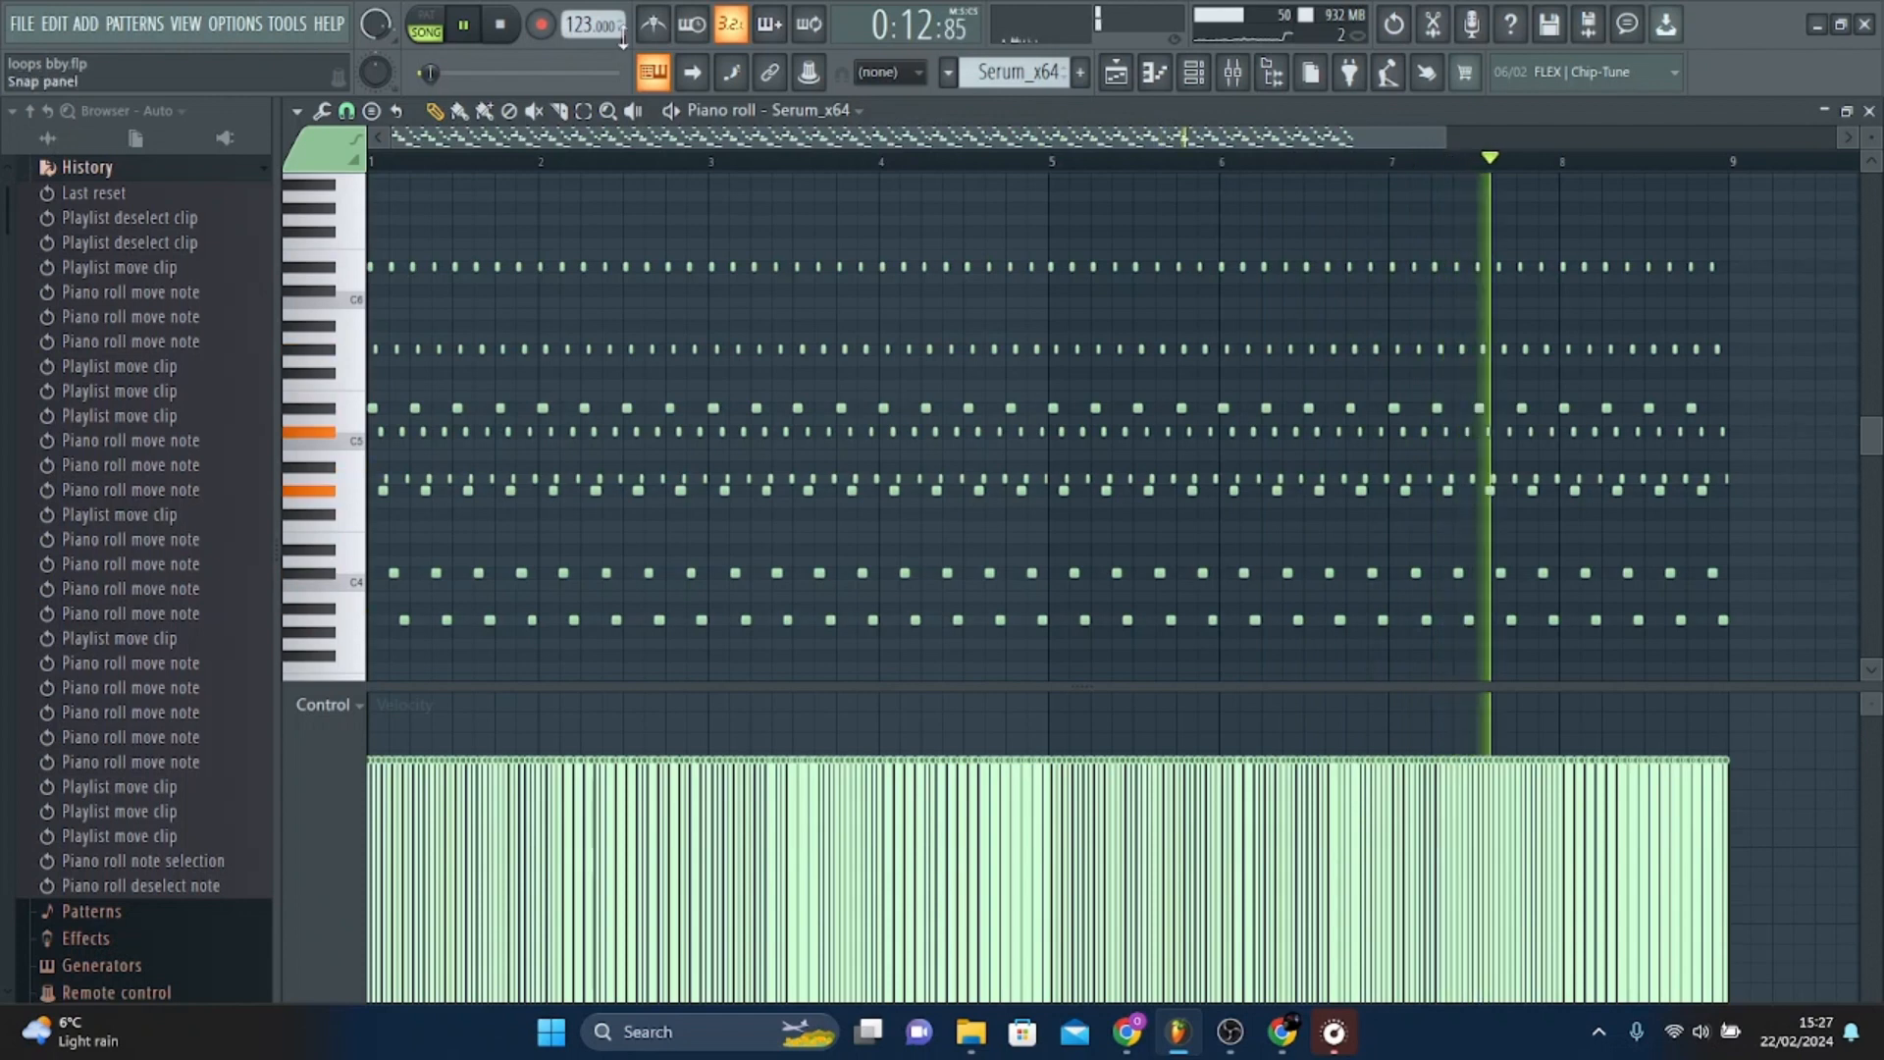
{"action": "left_click", "coordinate": [471, 28]}
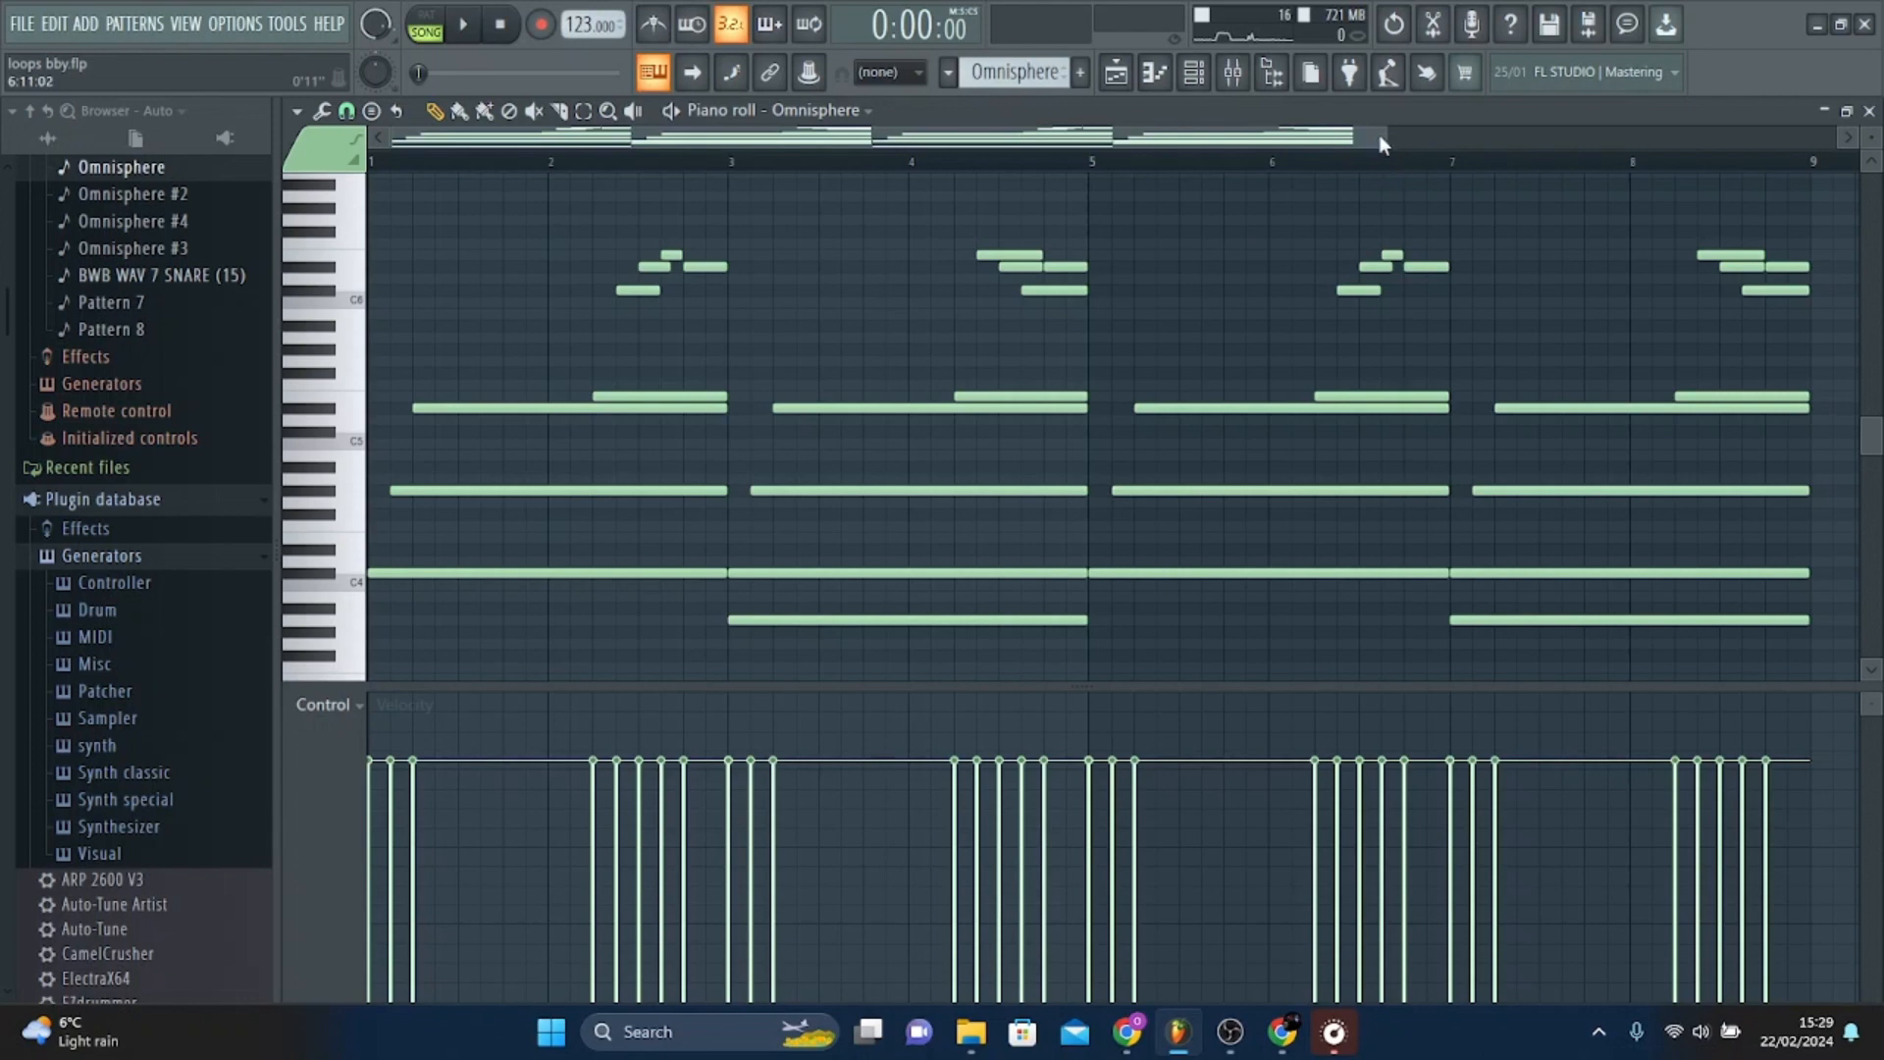
Examine the sustained chords and high notes of the Omnisphere pattern, audition C5 and play the pattern in pattern mode.
{"action": "left_click_drag", "start_coordinate": [1385, 141], "coordinate": [1250, 180]}
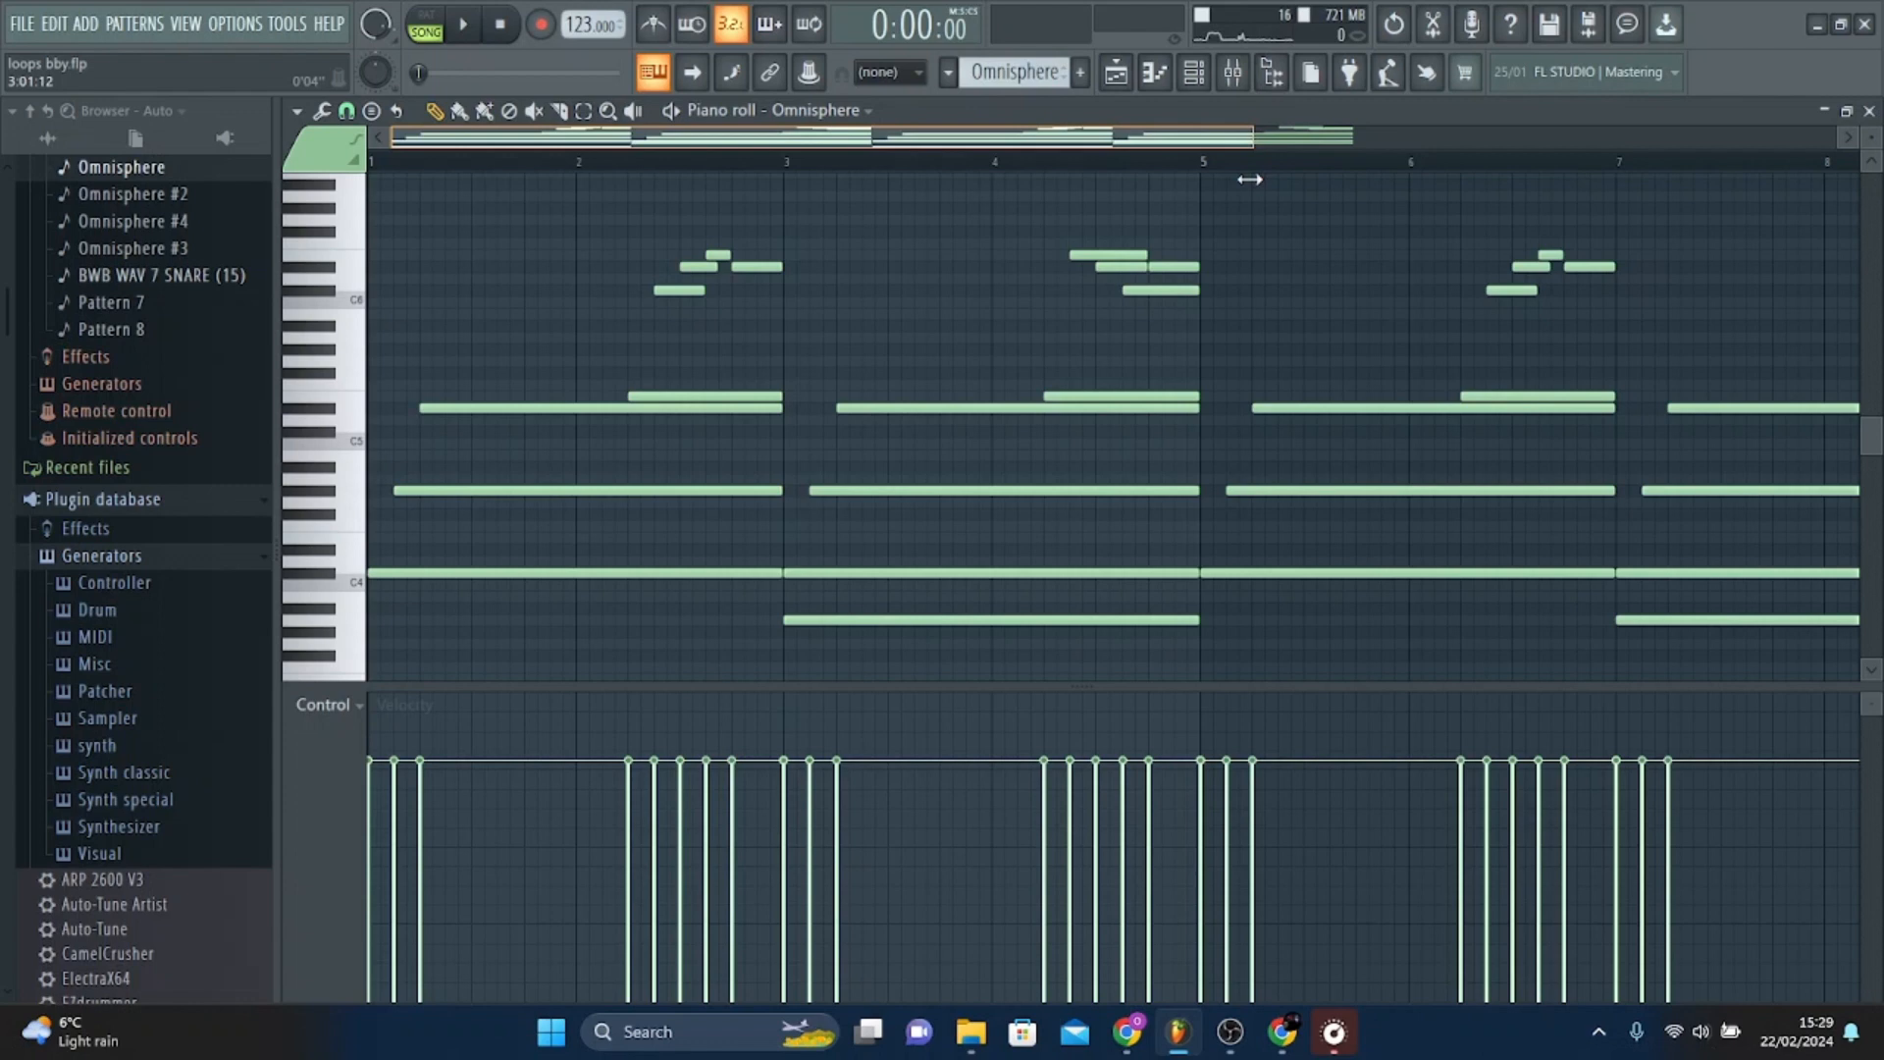
{"action": "mouse_move", "coordinate": [1250, 180]}
{"action": "left_mouse_down"}
{"action": "mouse_move", "coordinate": [1662, 190]}
{"action": "mouse_move", "coordinate": [1284, 182]}
{"action": "left_mouse_up"}
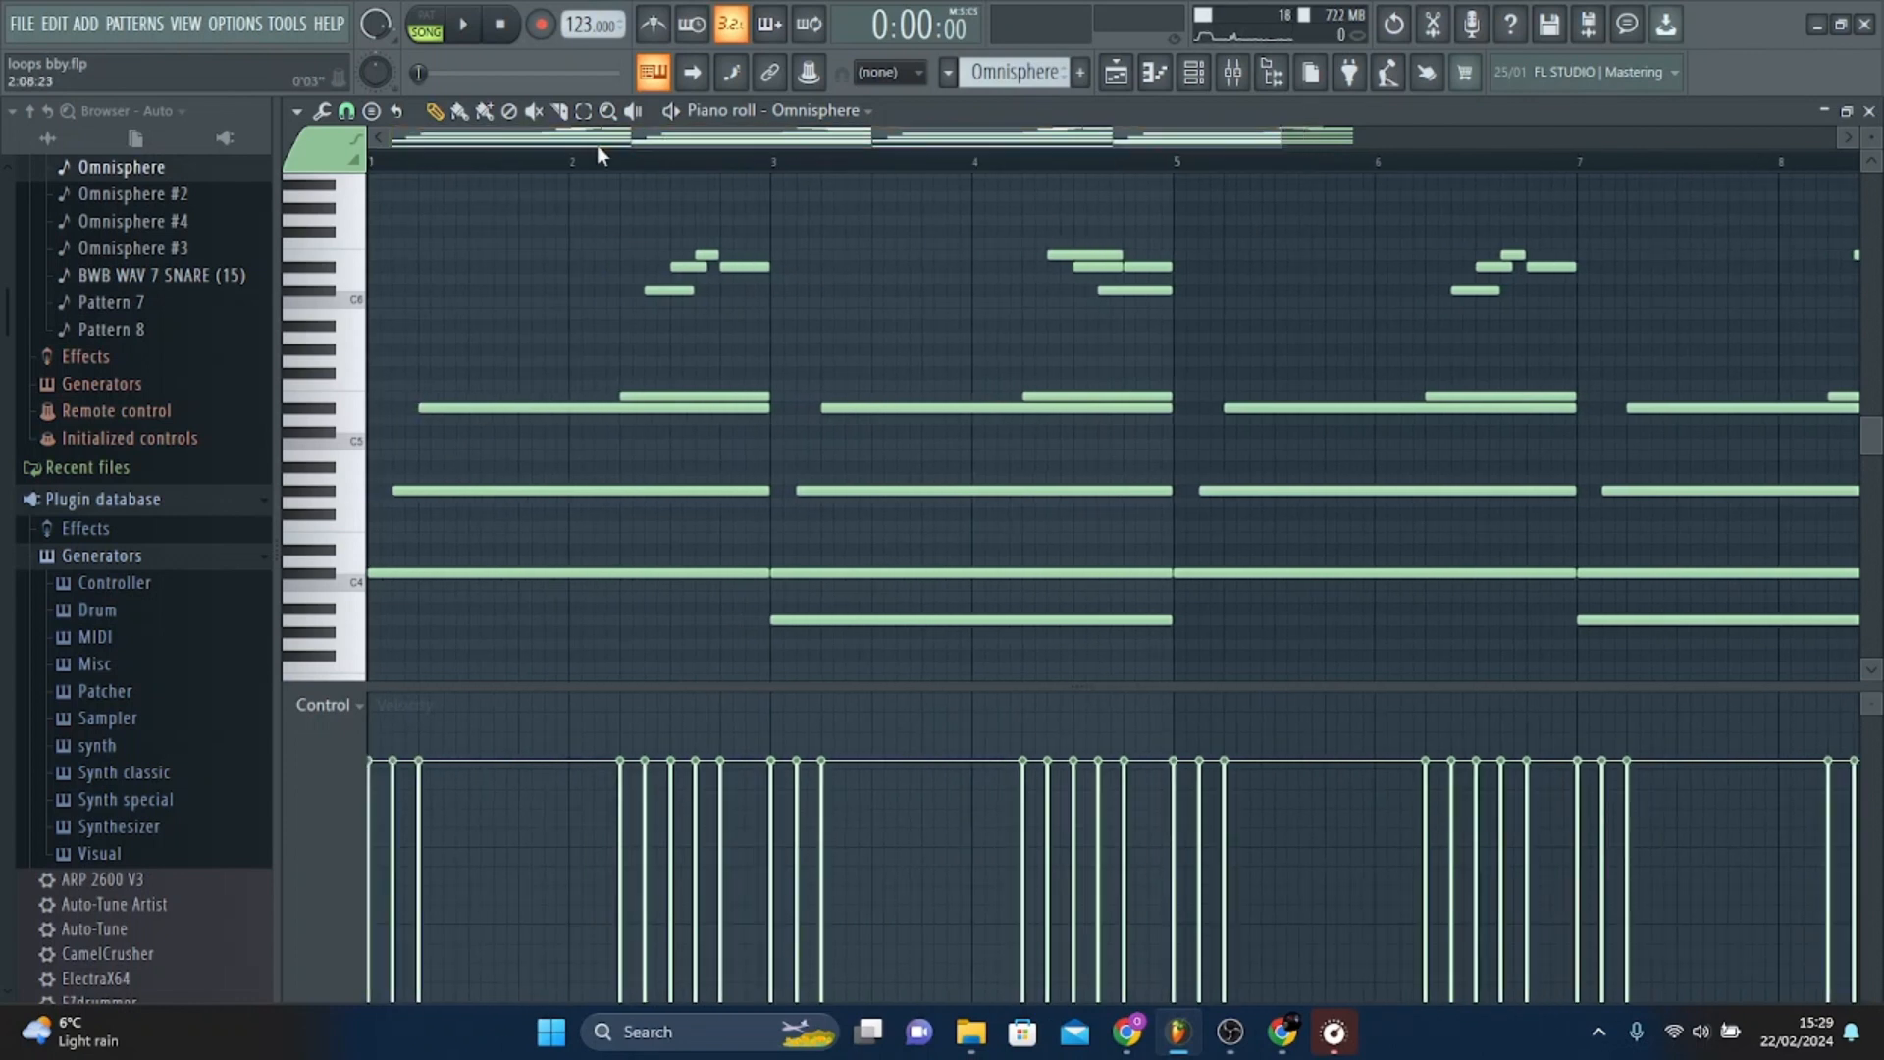
{"action": "key", "text": "z"}
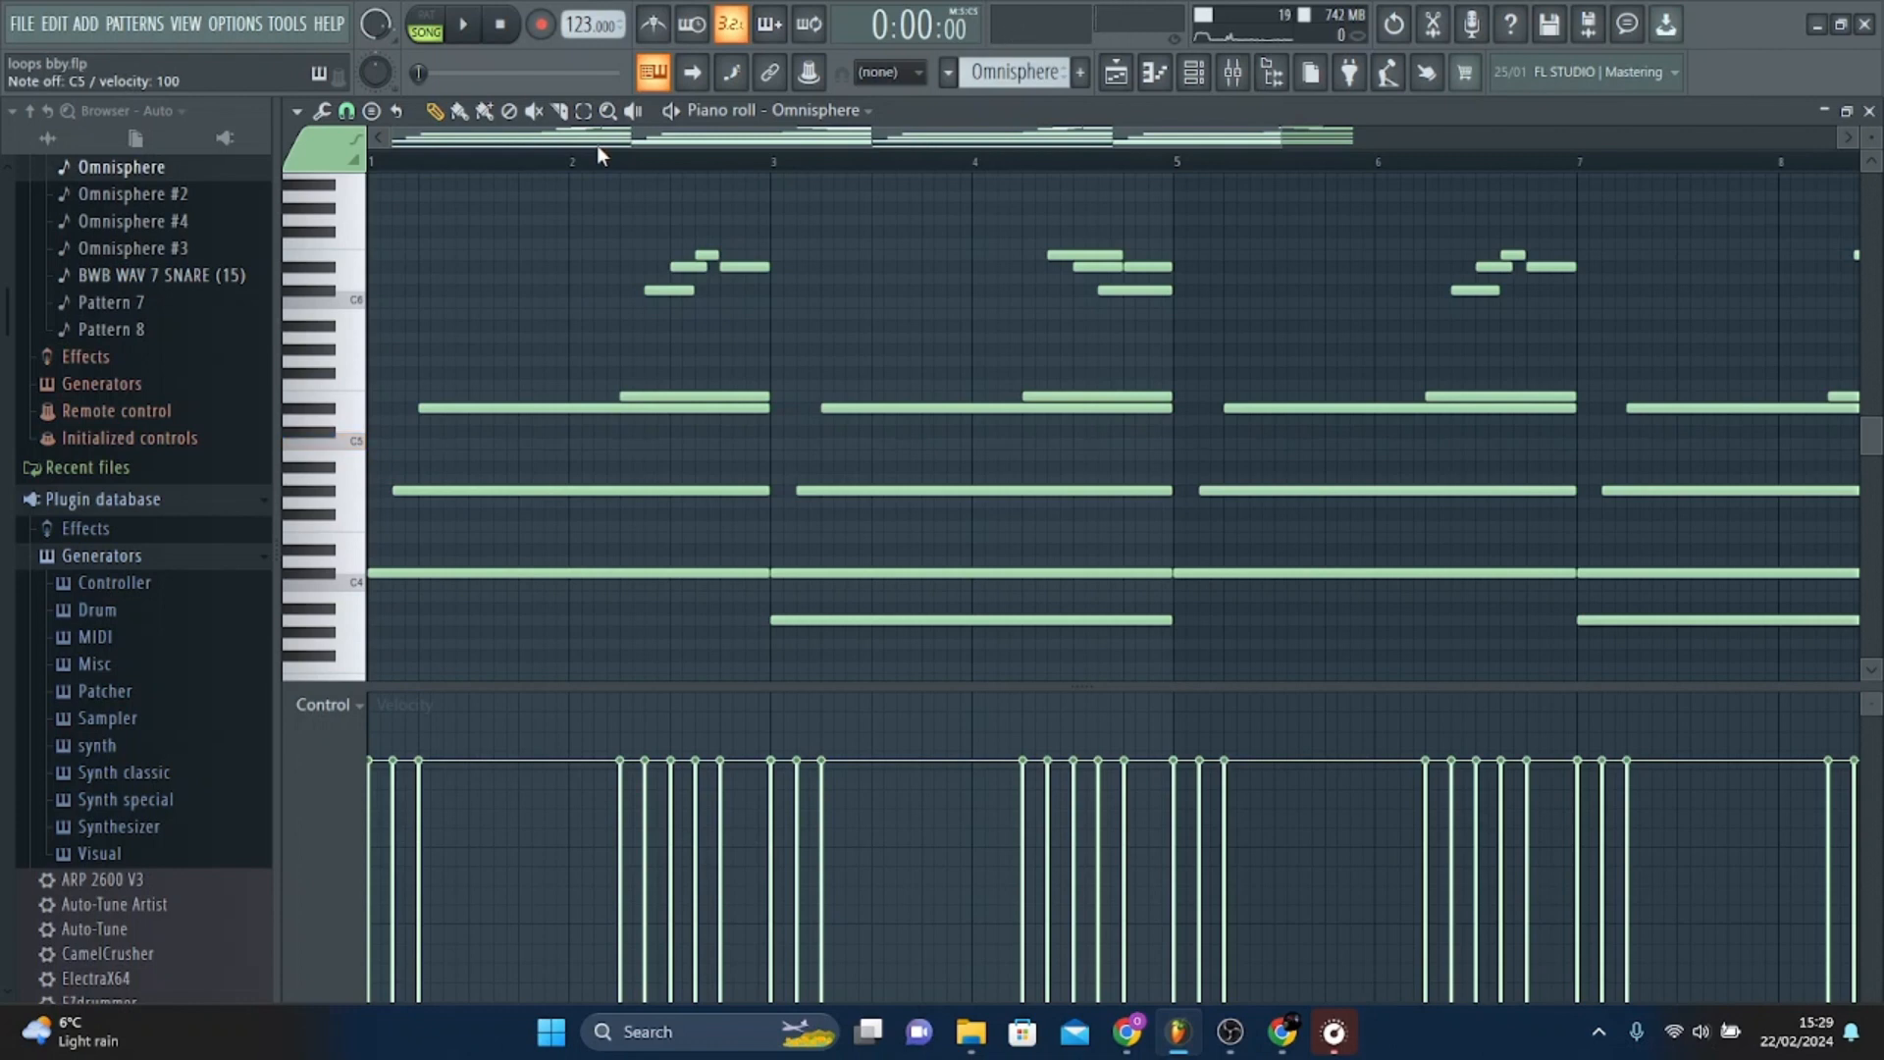
{"action": "scroll", "coordinate": [1291, 154], "scroll_direction": "down", "scroll_amount": 2}
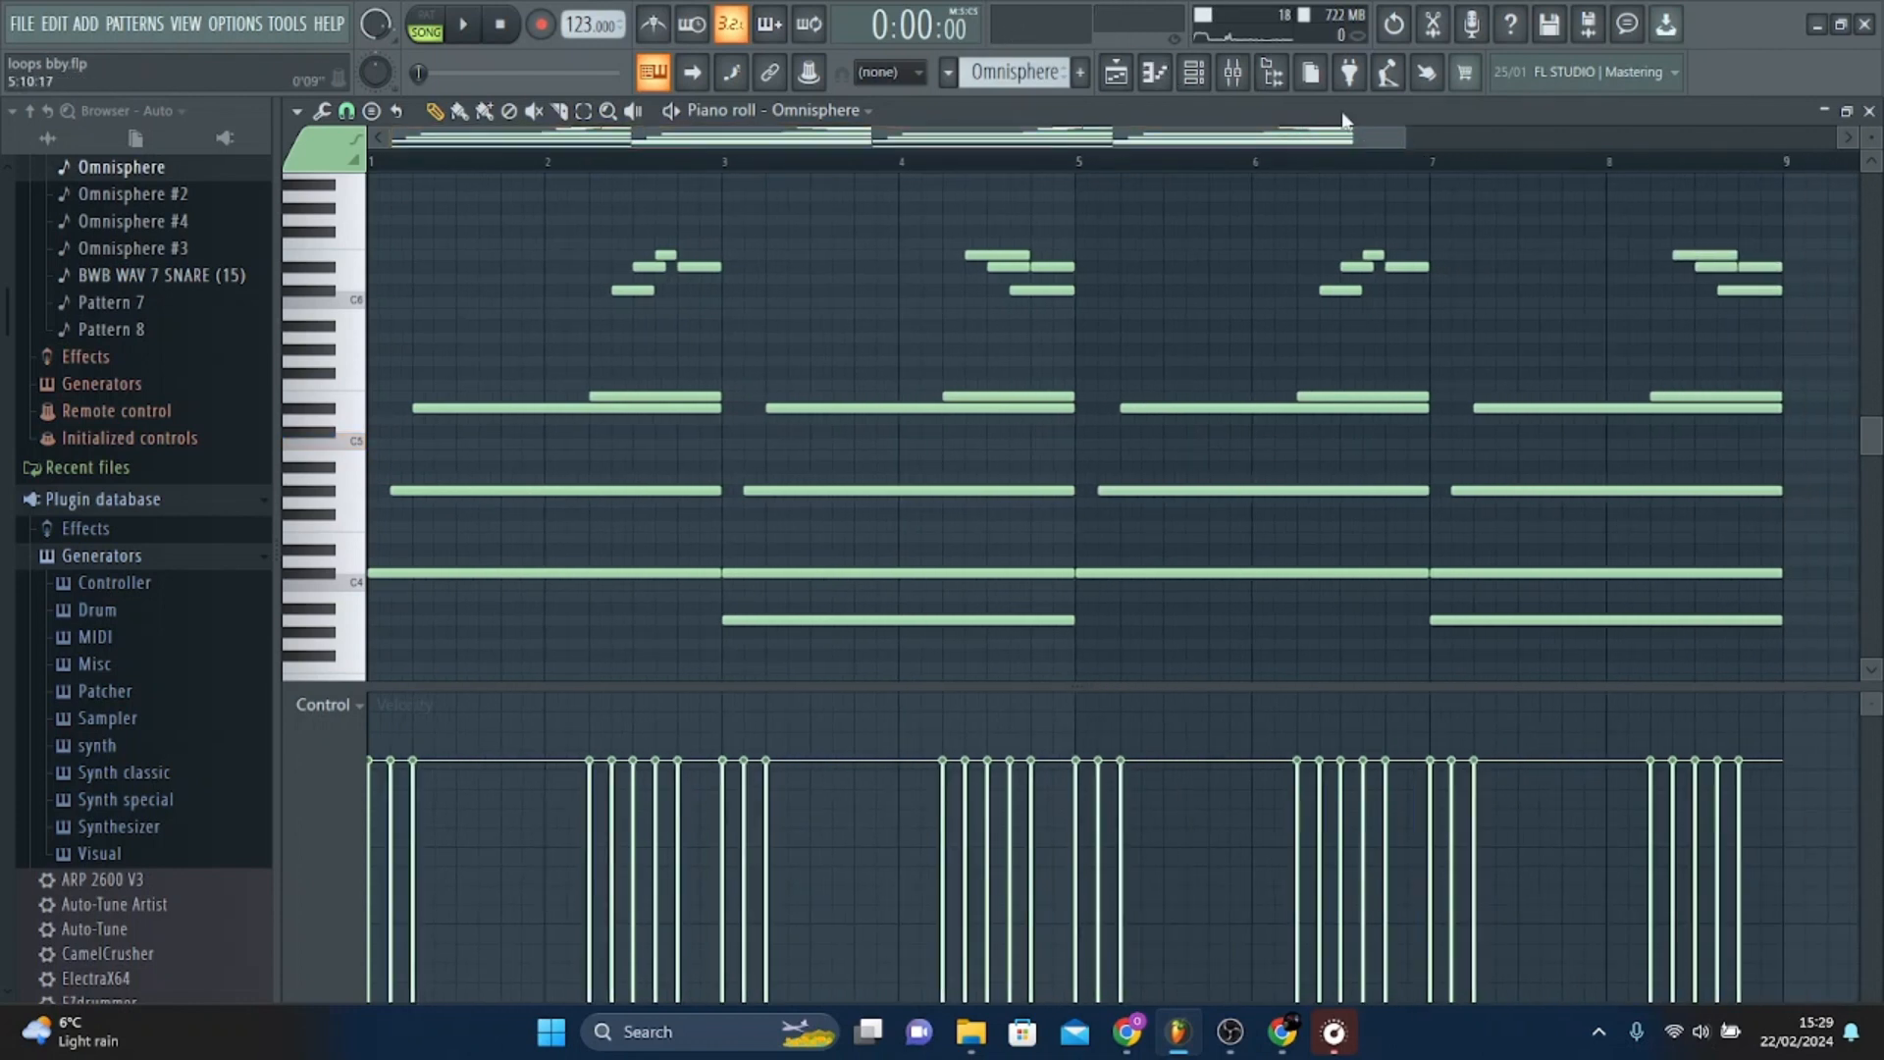
{"action": "key", "text": "l"}
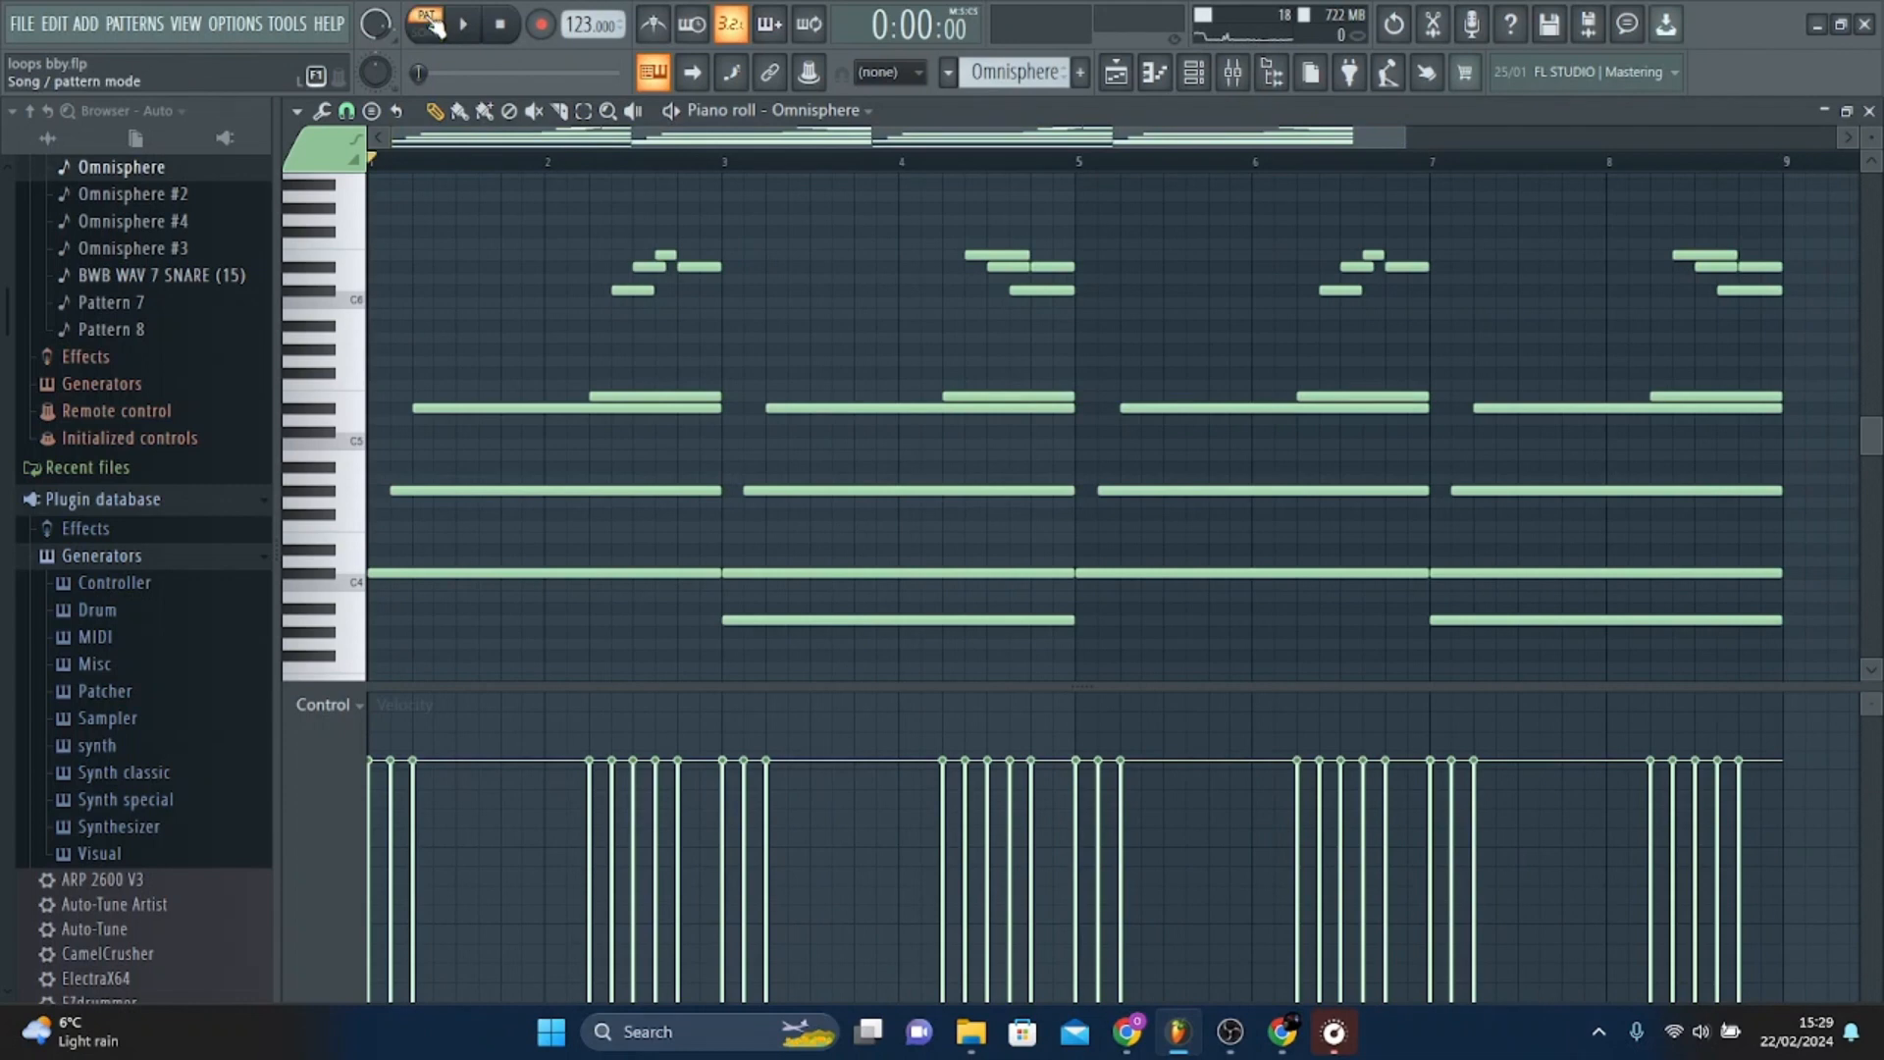
{"action": "key", "text": "space"}
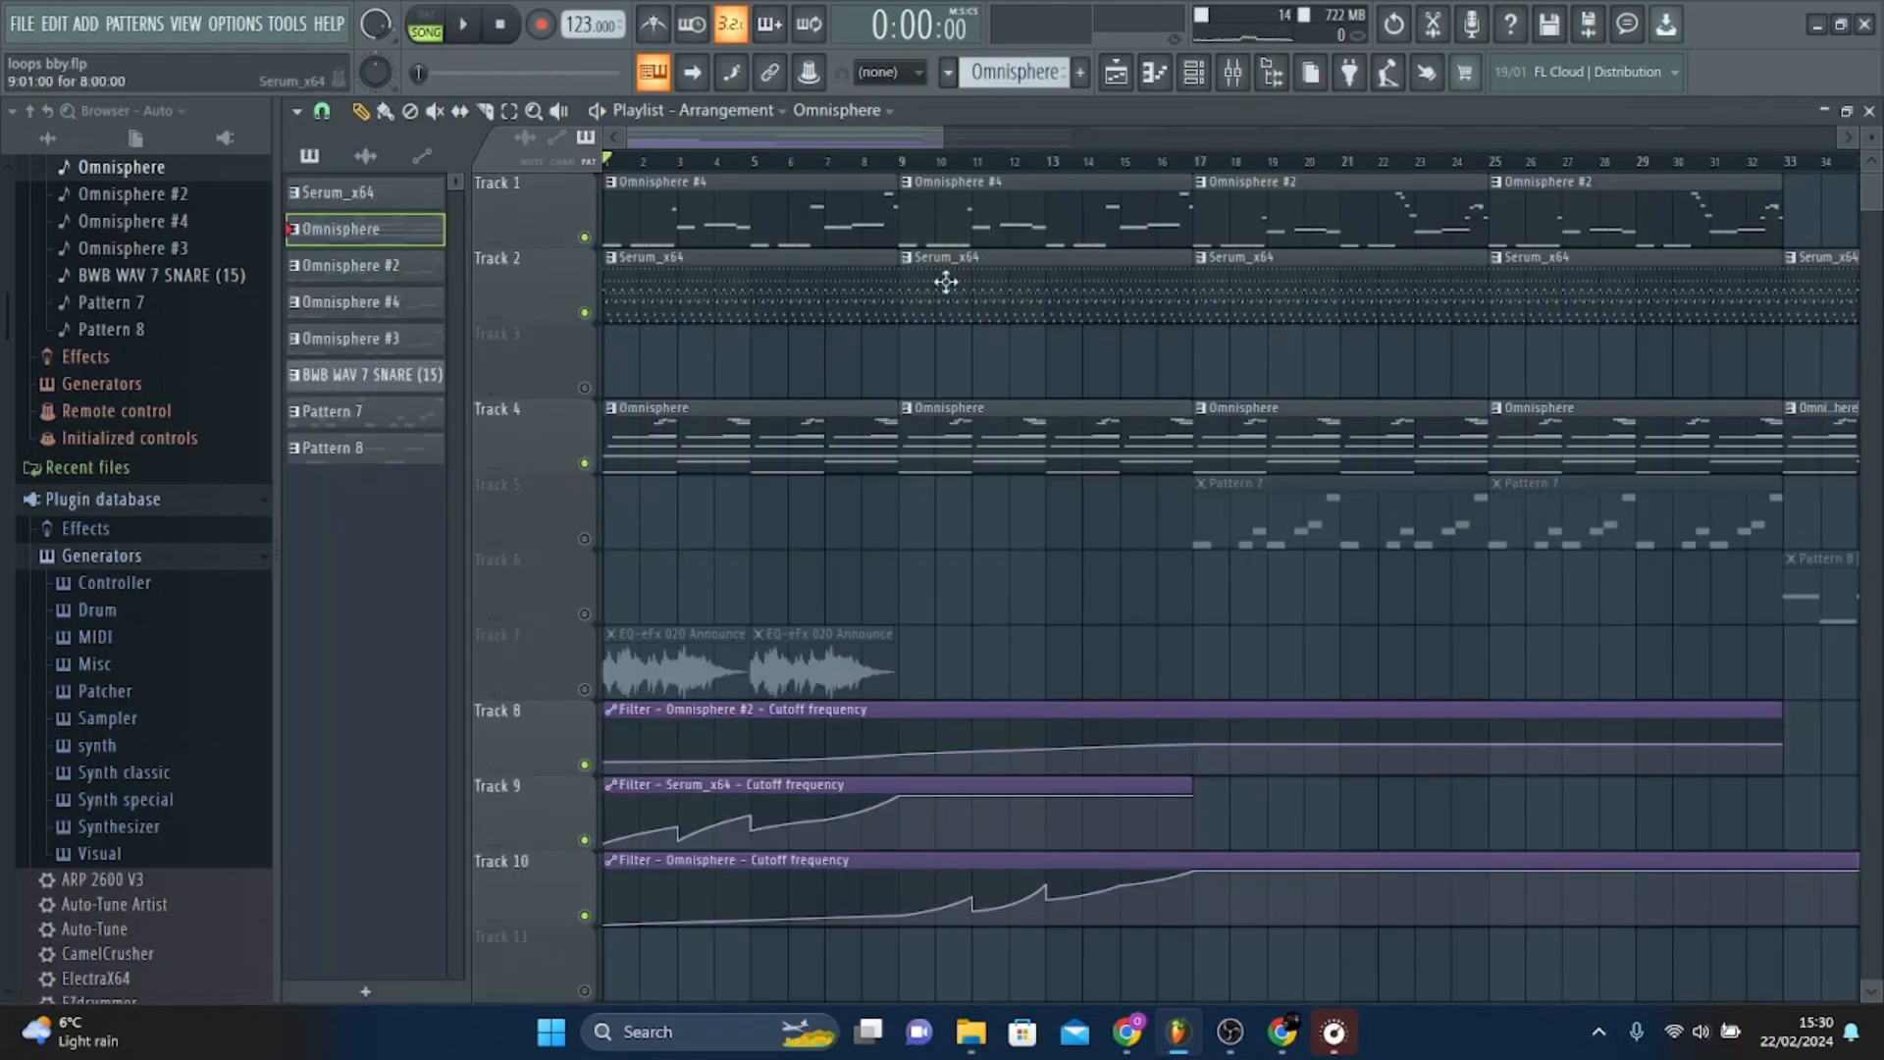
Select the first 16 bars of the arrangement in the playlist.
{"action": "left_click_drag", "start_coordinate": [942, 131], "coordinate": [878, 148]}
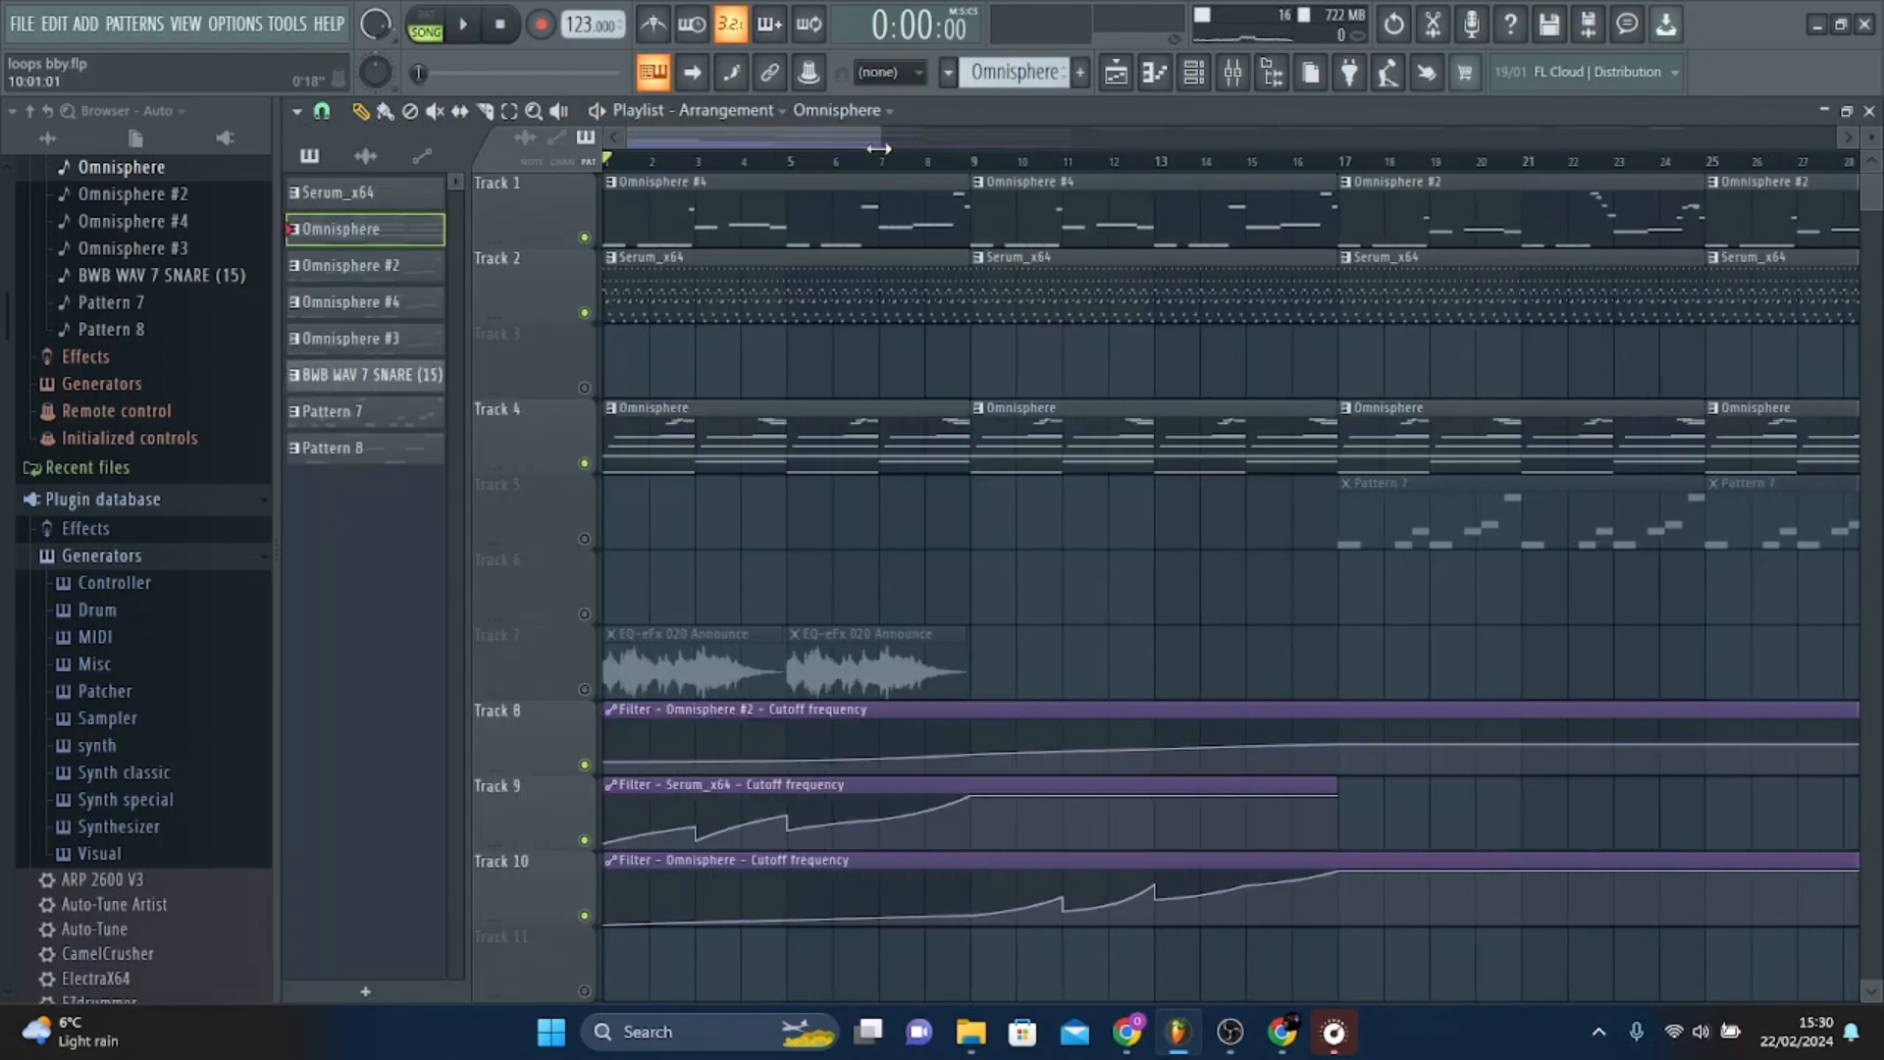
{"action": "mouse_move", "coordinate": [624, 167]}
{"action": "left_mouse_down"}
{"action": "mouse_move", "coordinate": [1384, 171]}
{"action": "mouse_move", "coordinate": [606, 167]}
{"action": "left_mouse_up"}
{"action": "left_click_drag", "start_coordinate": [1340, 177], "coordinate": [639, 193]}
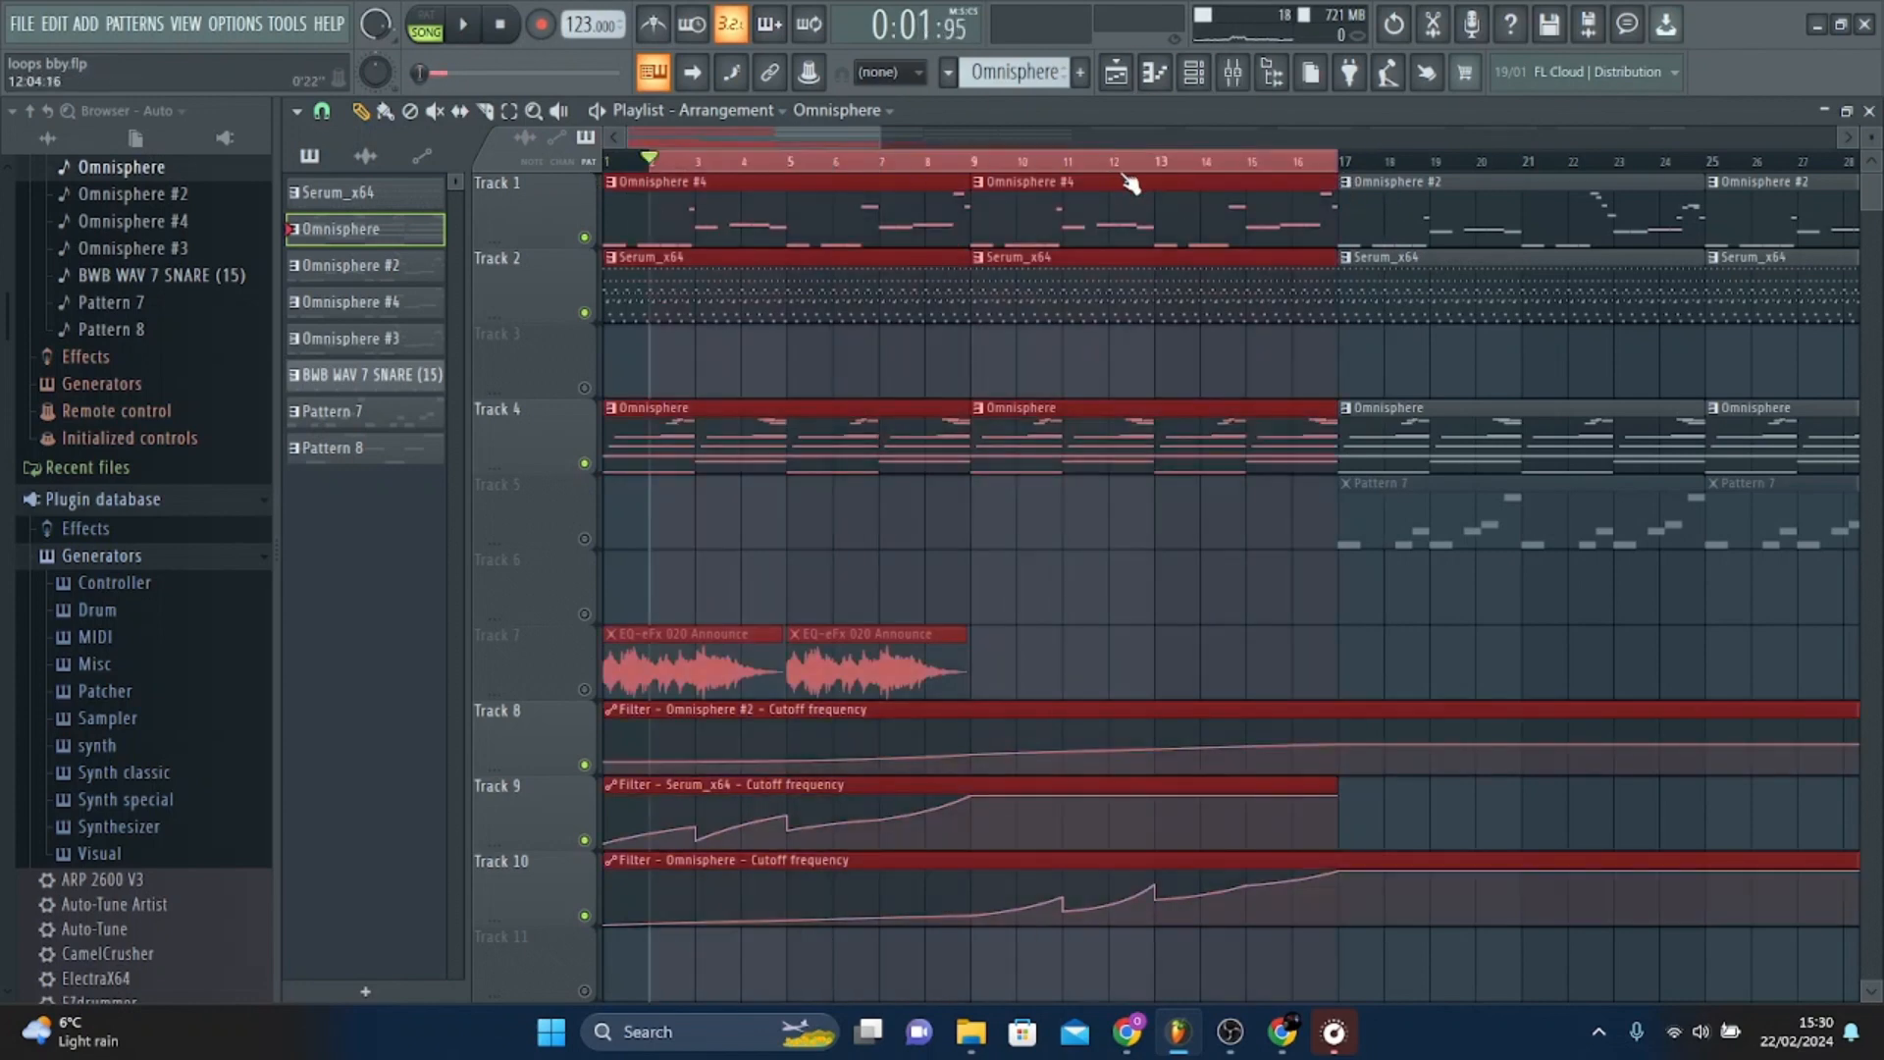
{"action": "right_click", "coordinate": [775, 145]}
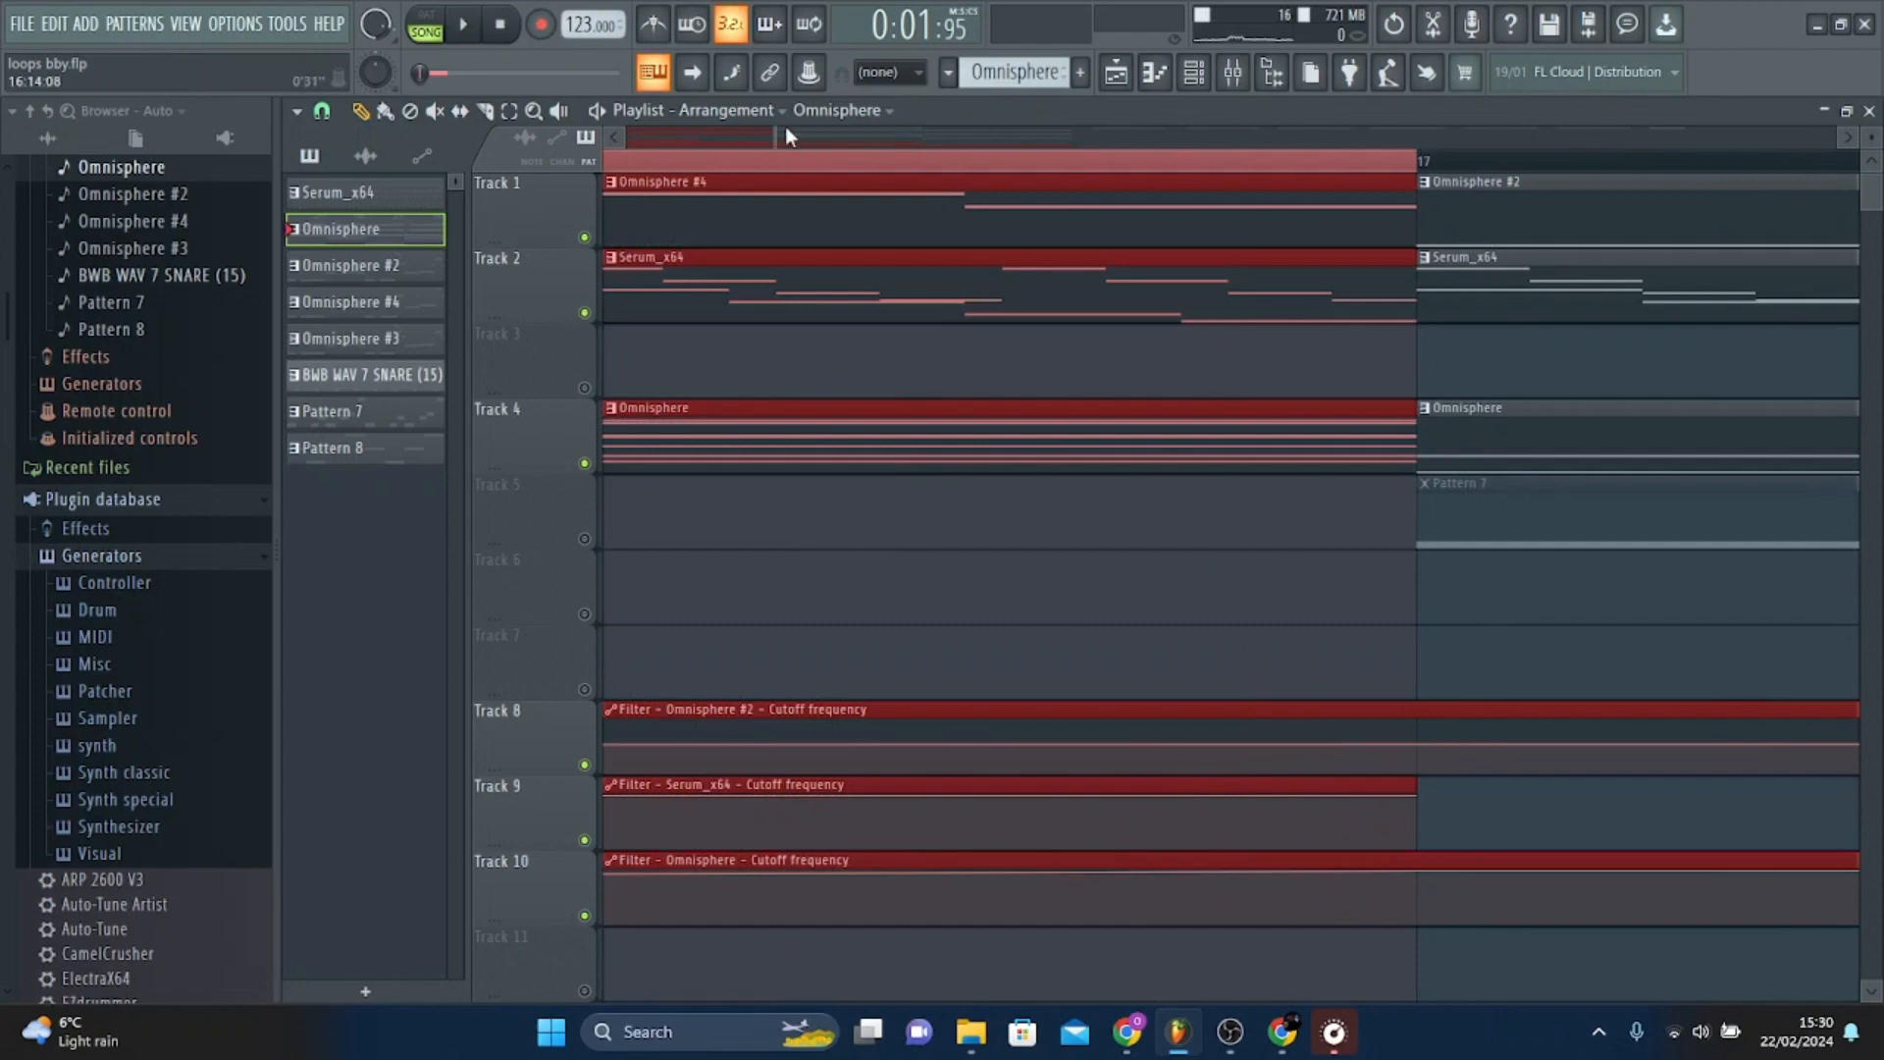
{"action": "left_click_drag", "start_coordinate": [770, 134], "coordinate": [628, 135]}
{"action": "right_click", "coordinate": [679, 141]}
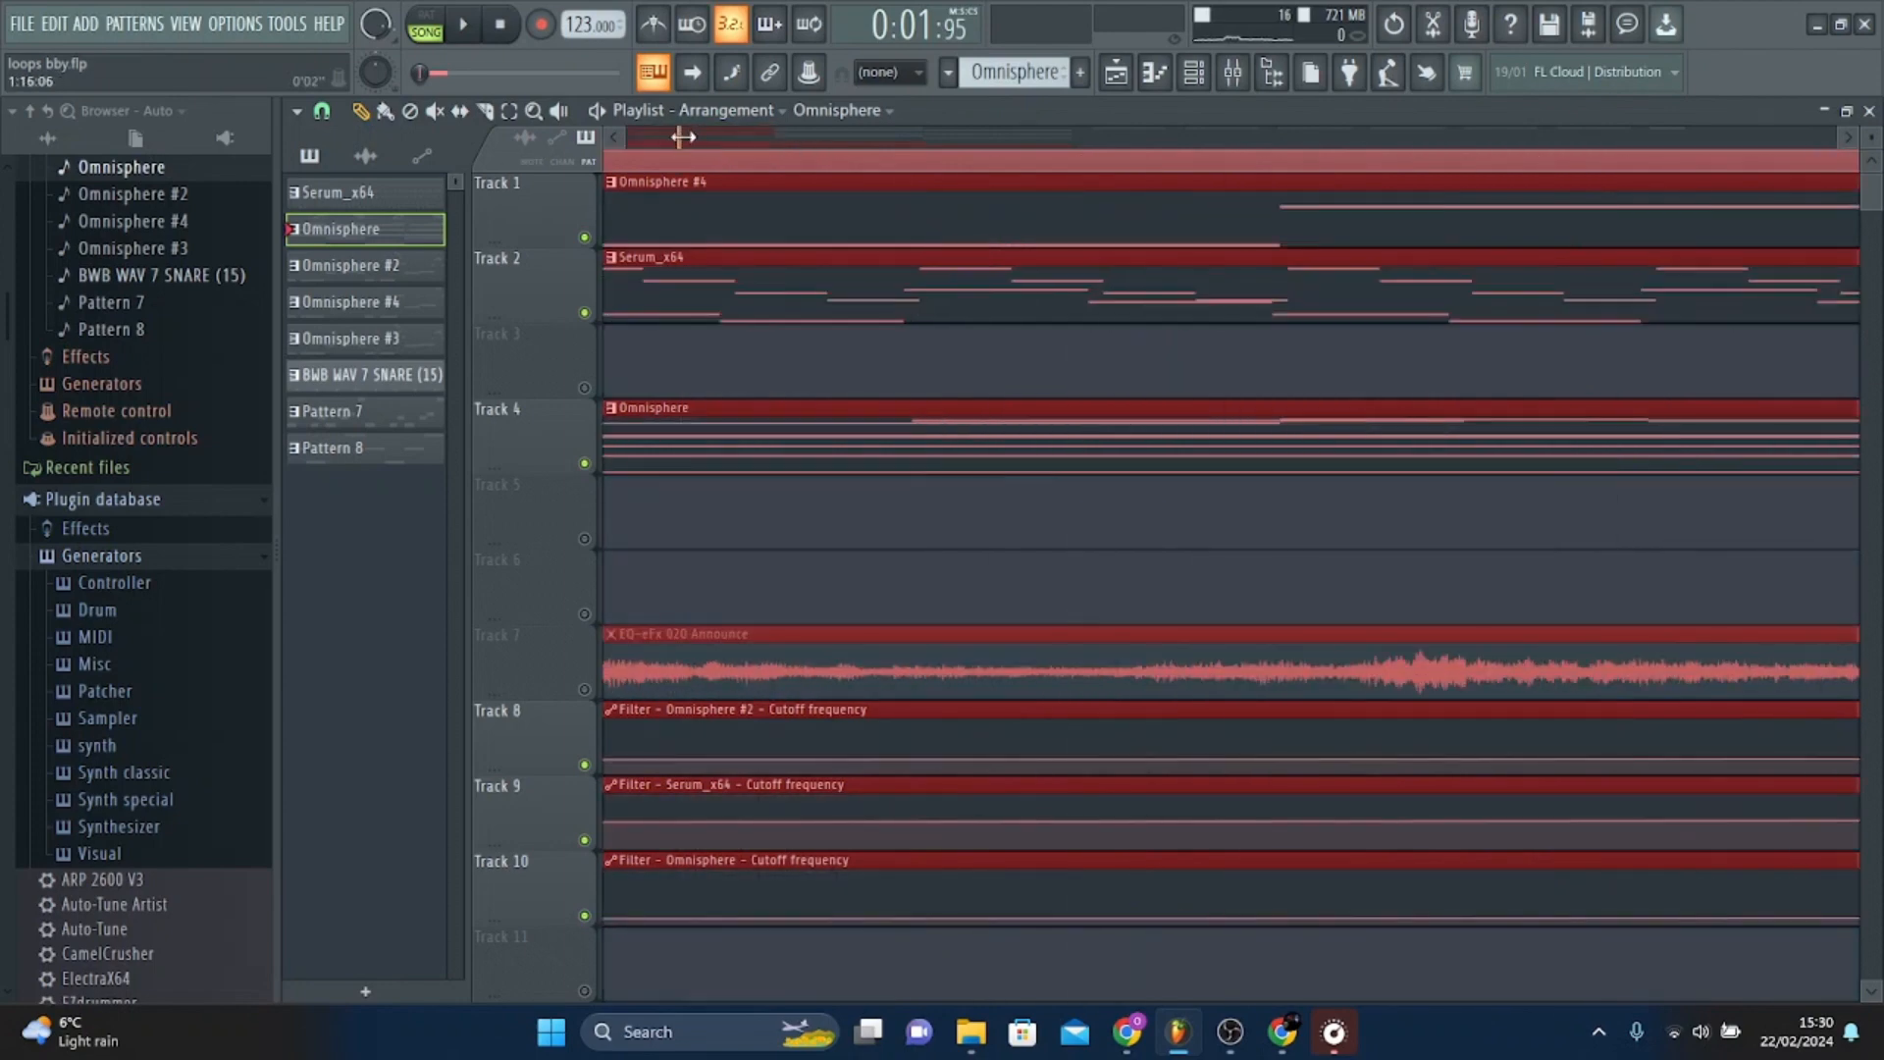
{"action": "left_click_drag", "start_coordinate": [681, 134], "coordinate": [1080, 162]}
{"action": "left_click_drag", "start_coordinate": [764, 145], "coordinate": [489, 130]}
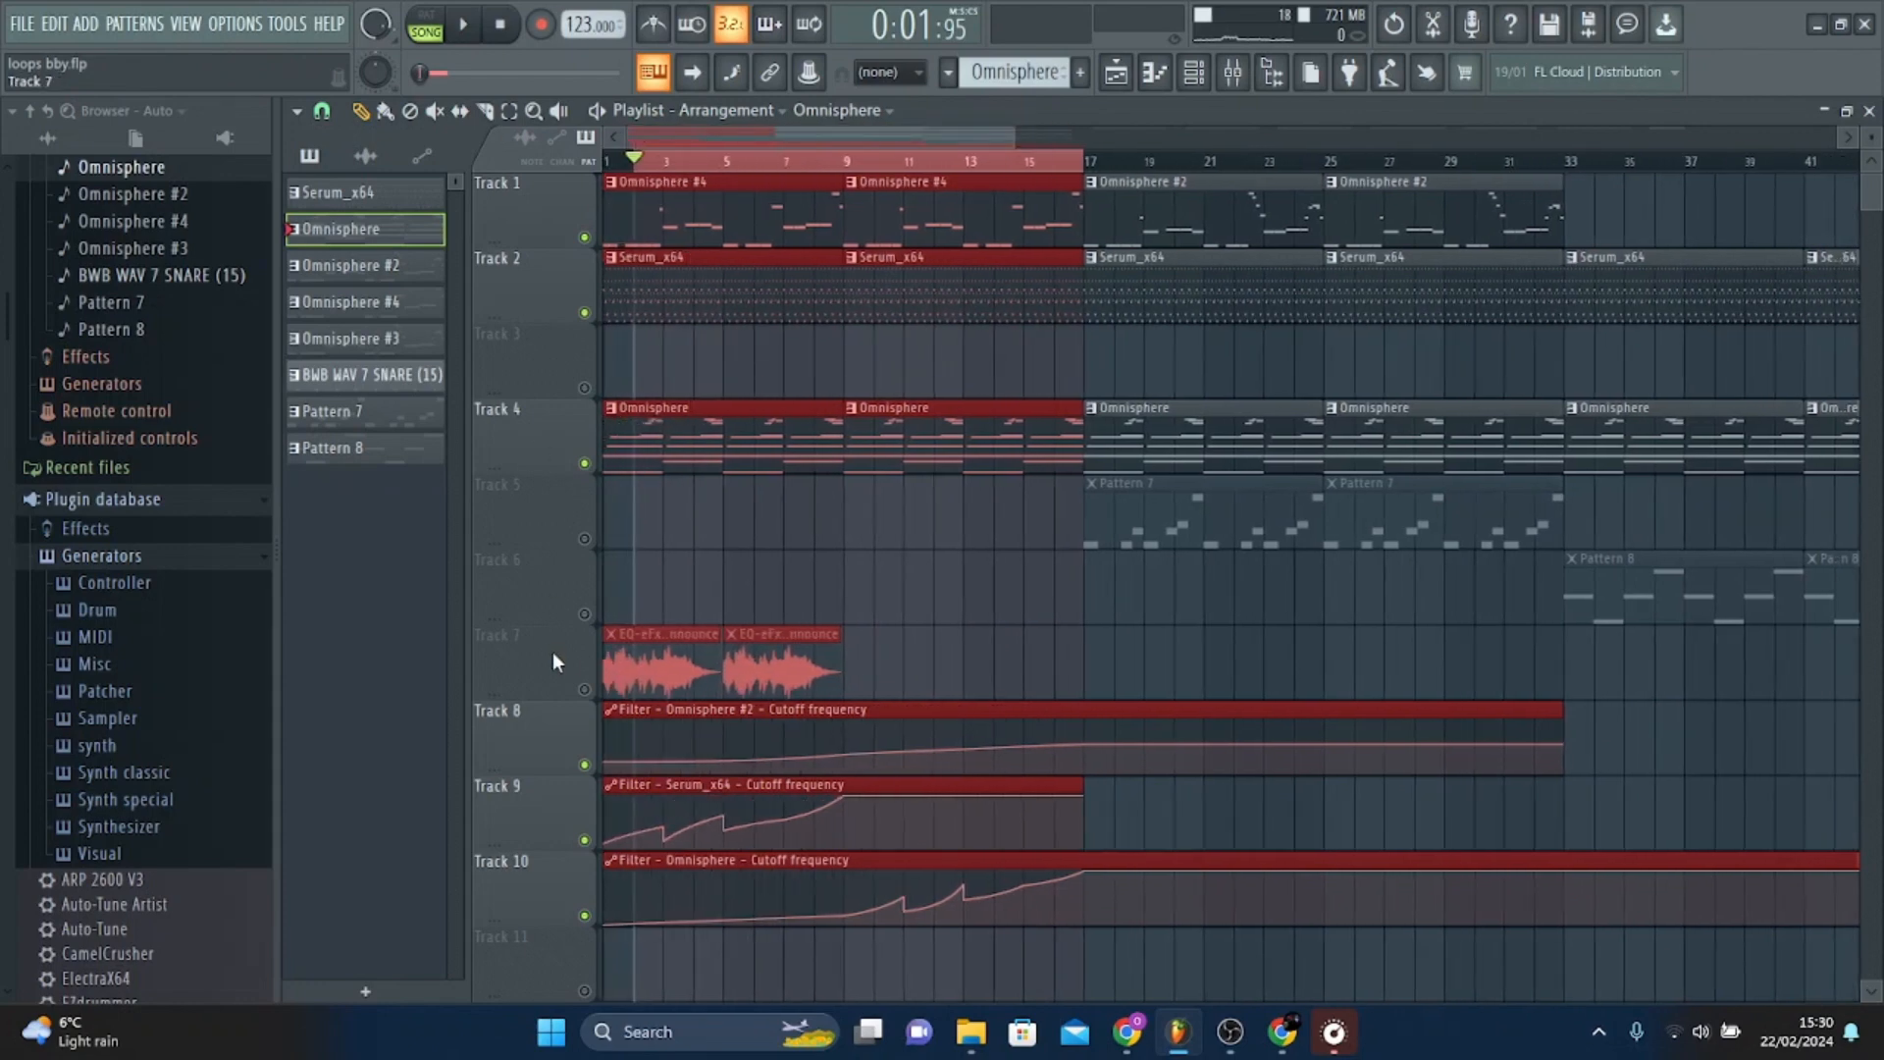
Solo Track 7 and listen to its EQ-eFx 020 Announce audio clips.
{"action": "right_click", "coordinate": [586, 690]}
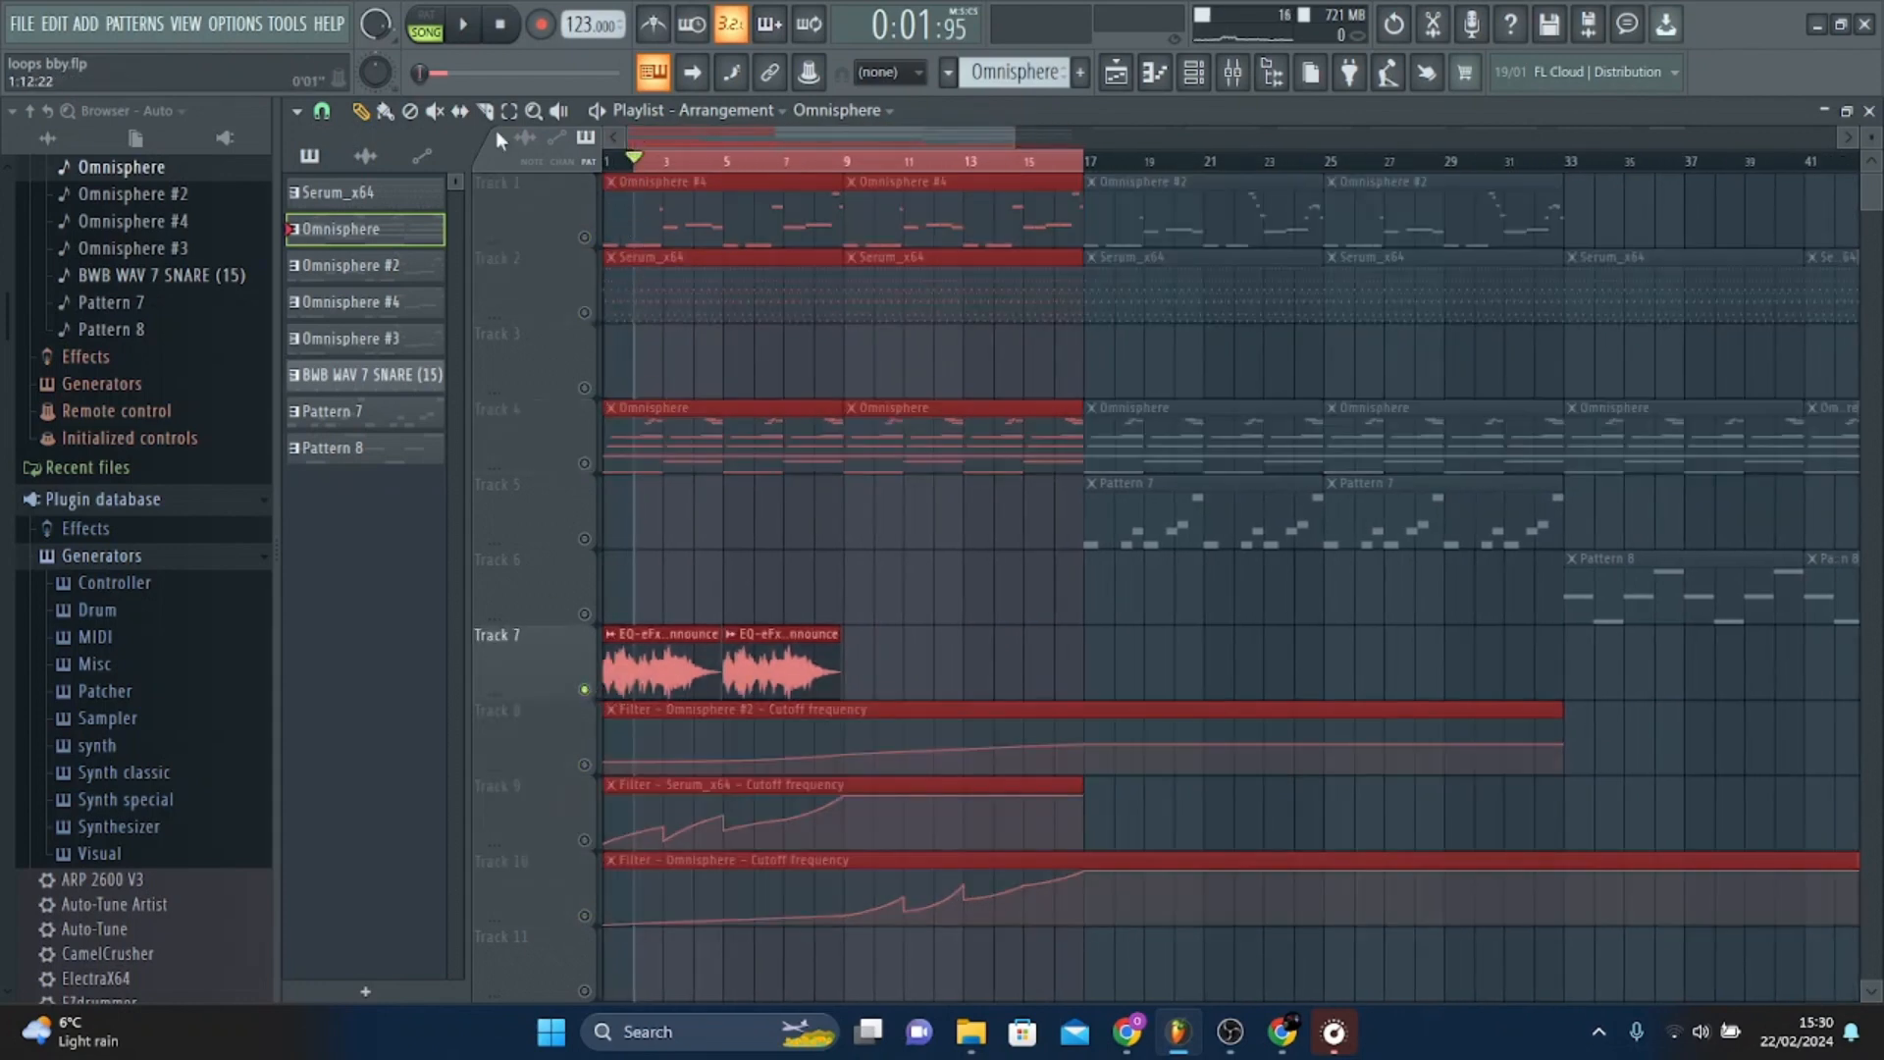
{"action": "key", "text": "space"}
{"action": "key", "text": "space"}
{"action": "left_click", "coordinate": [699, 168]}
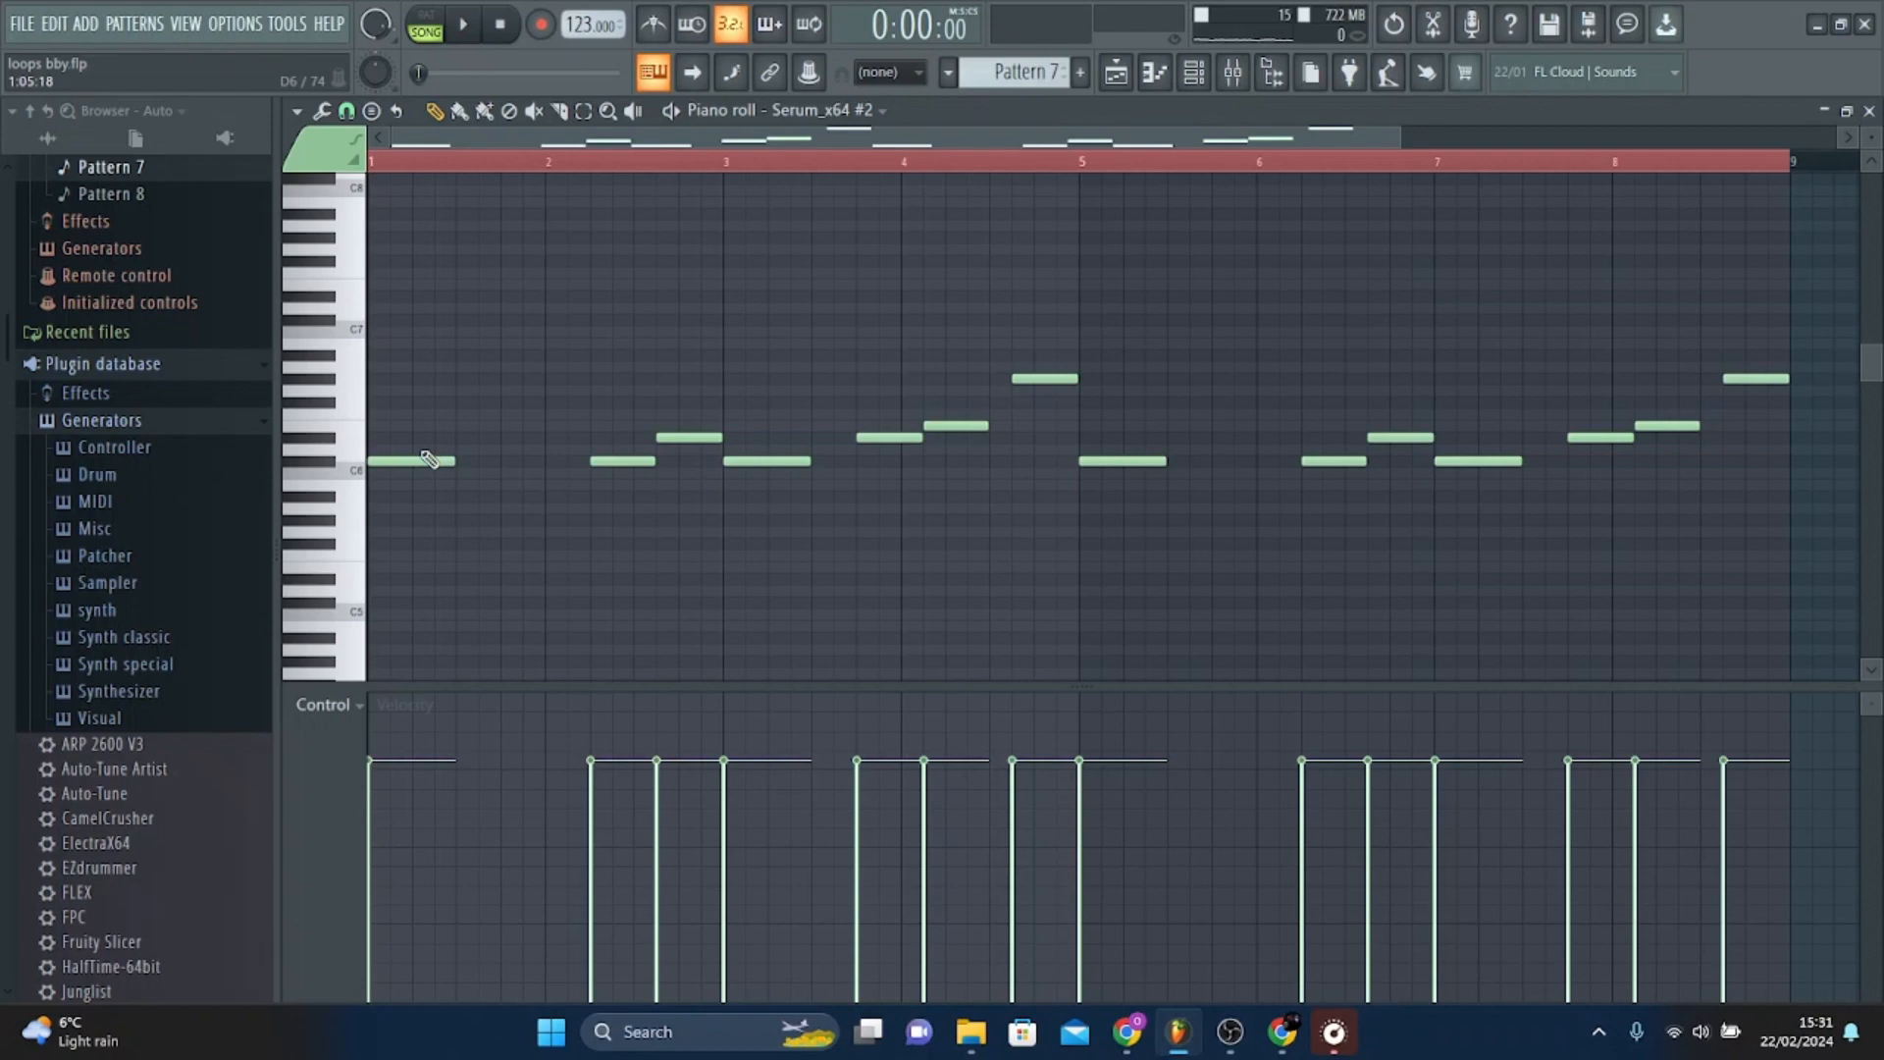
Examine the Serum_x64 #2 melody of Pattern 7 in the piano roll and play it in pattern mode.
{"action": "left_click_drag", "start_coordinate": [1394, 143], "coordinate": [998, 162]}
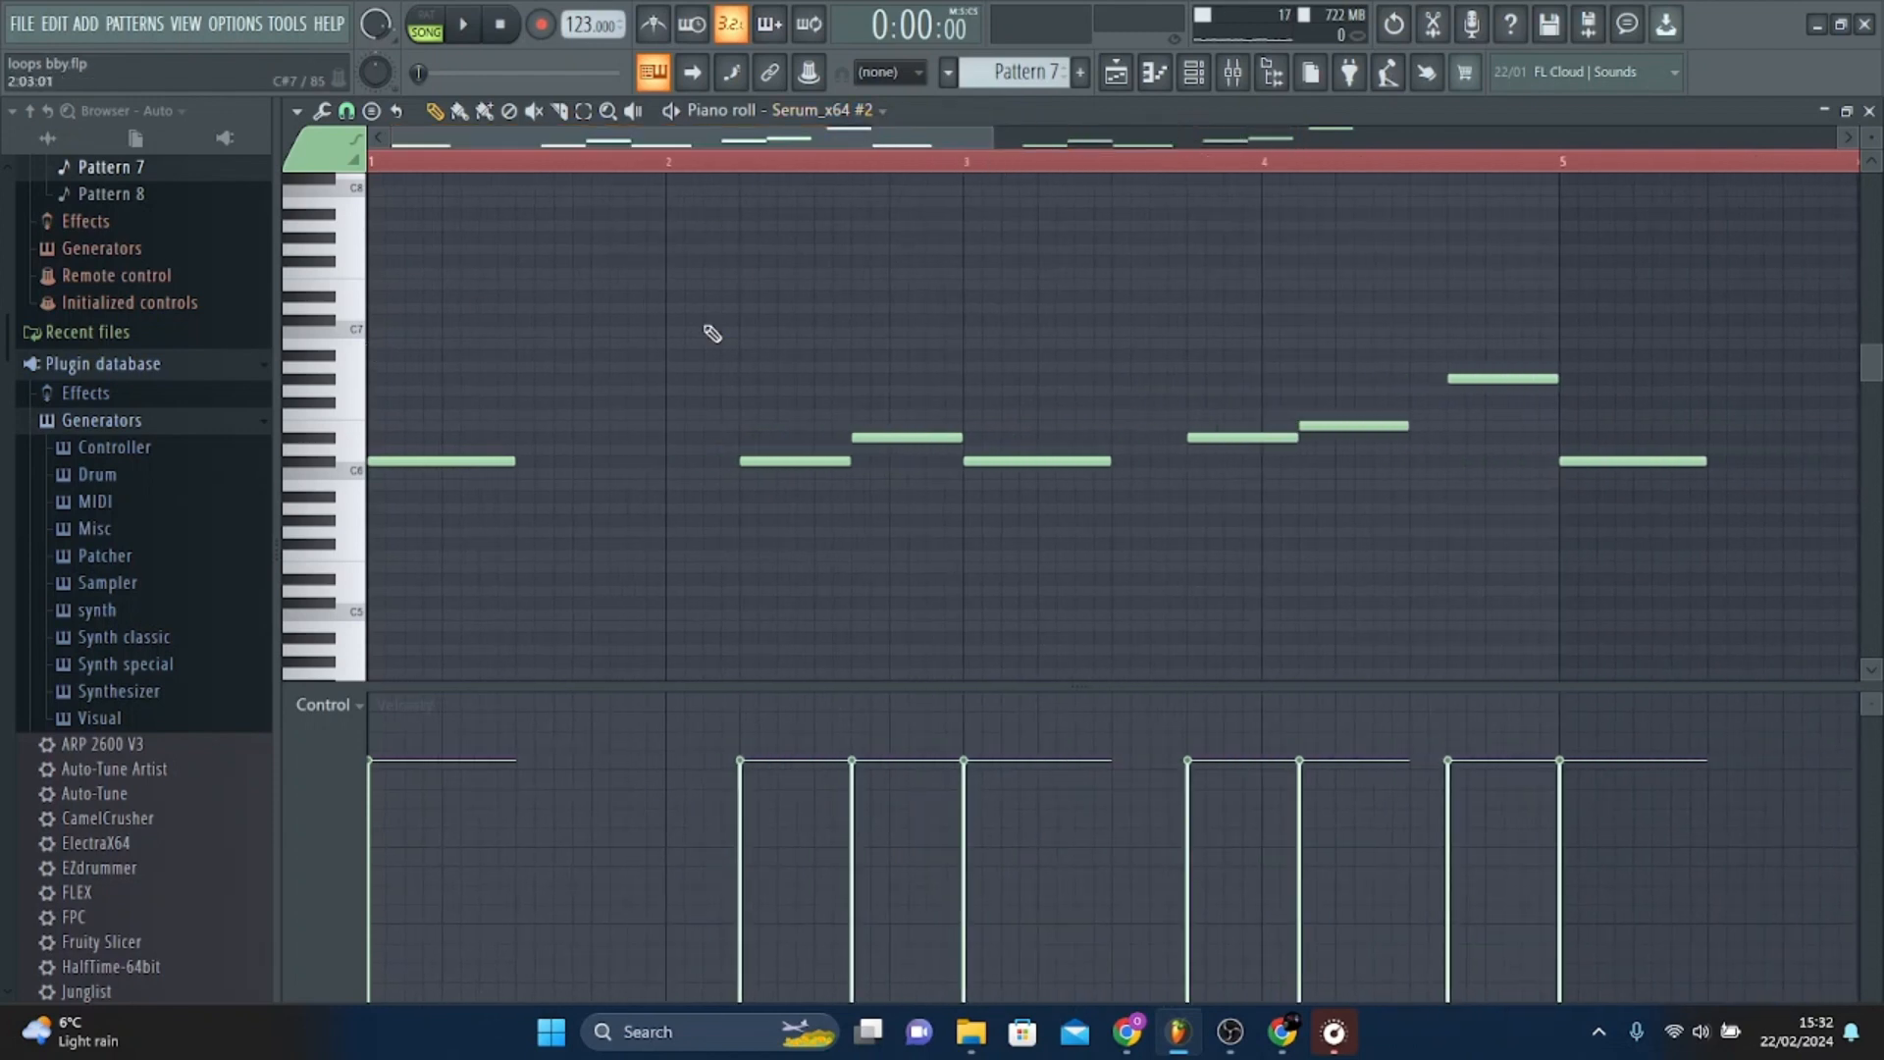
{"action": "left_click_drag", "start_coordinate": [673, 144], "coordinate": [517, 193]}
{"action": "left_click_drag", "start_coordinate": [997, 133], "coordinate": [1469, 139]}
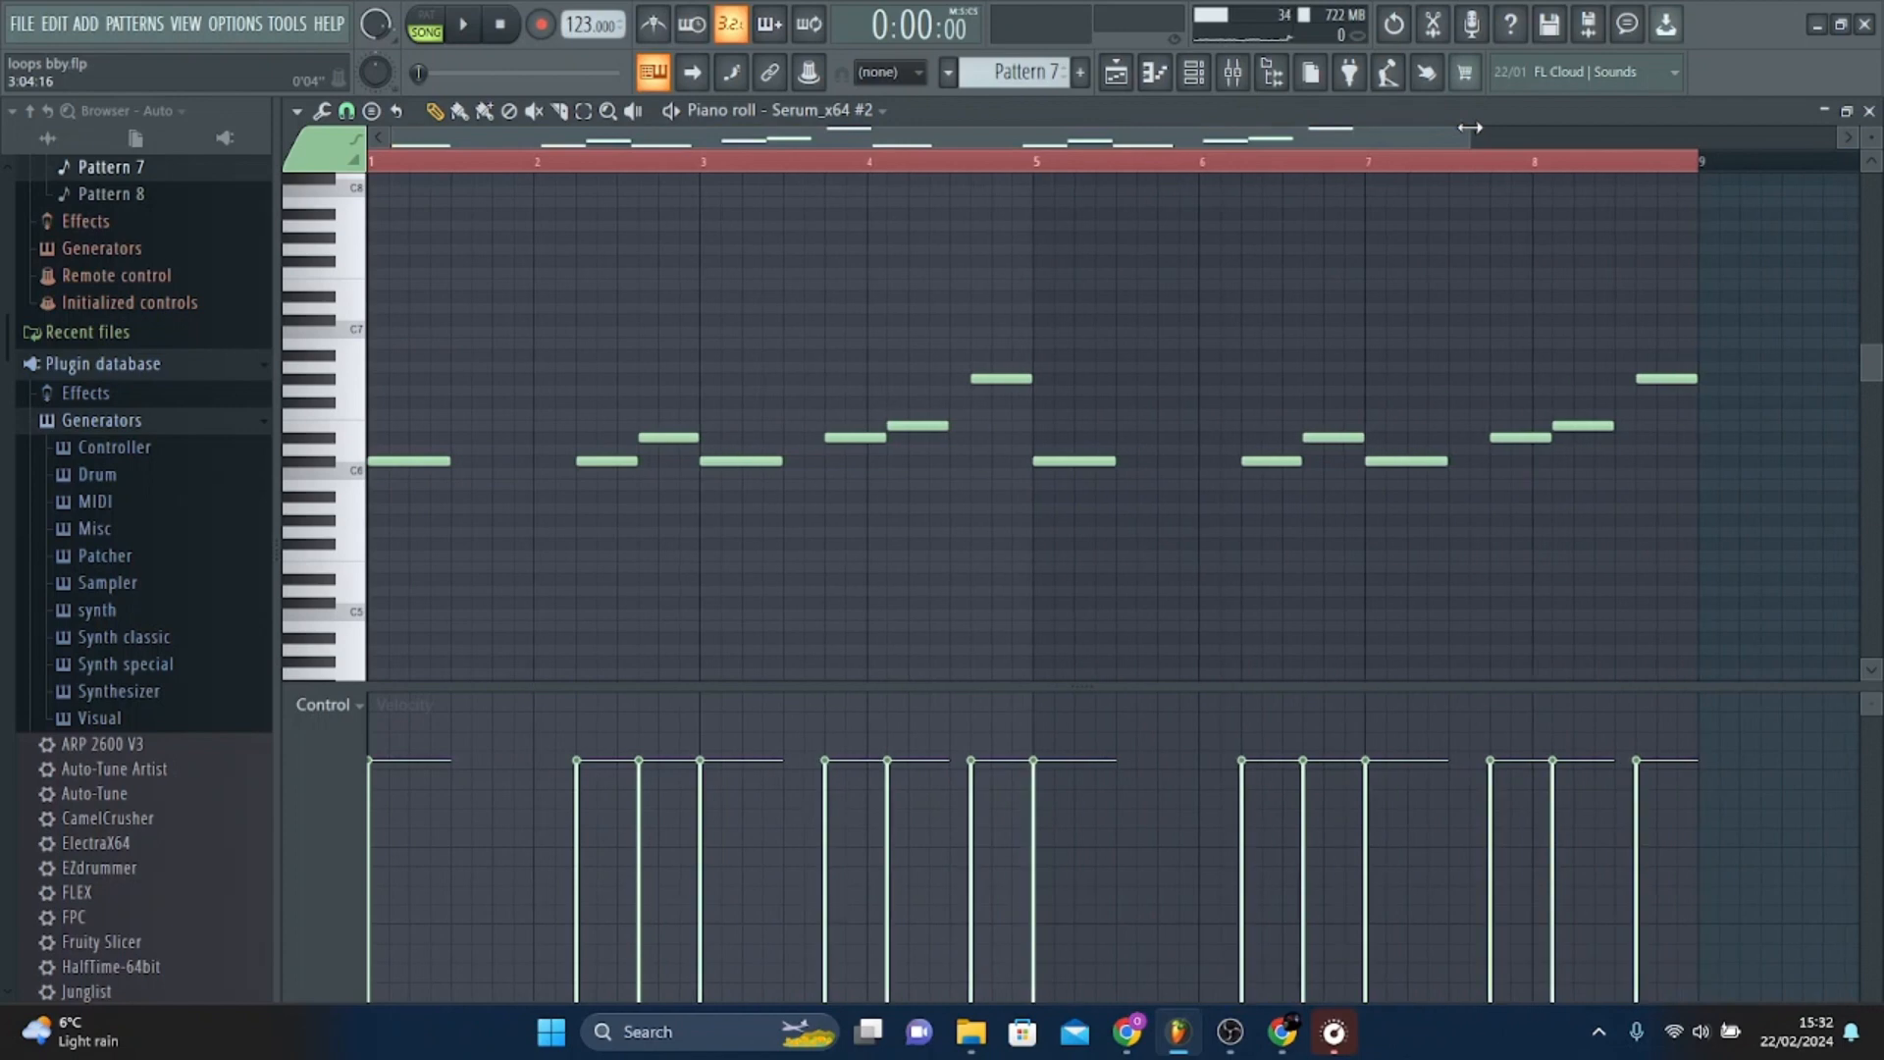
{"action": "left_click", "coordinate": [342, 476]}
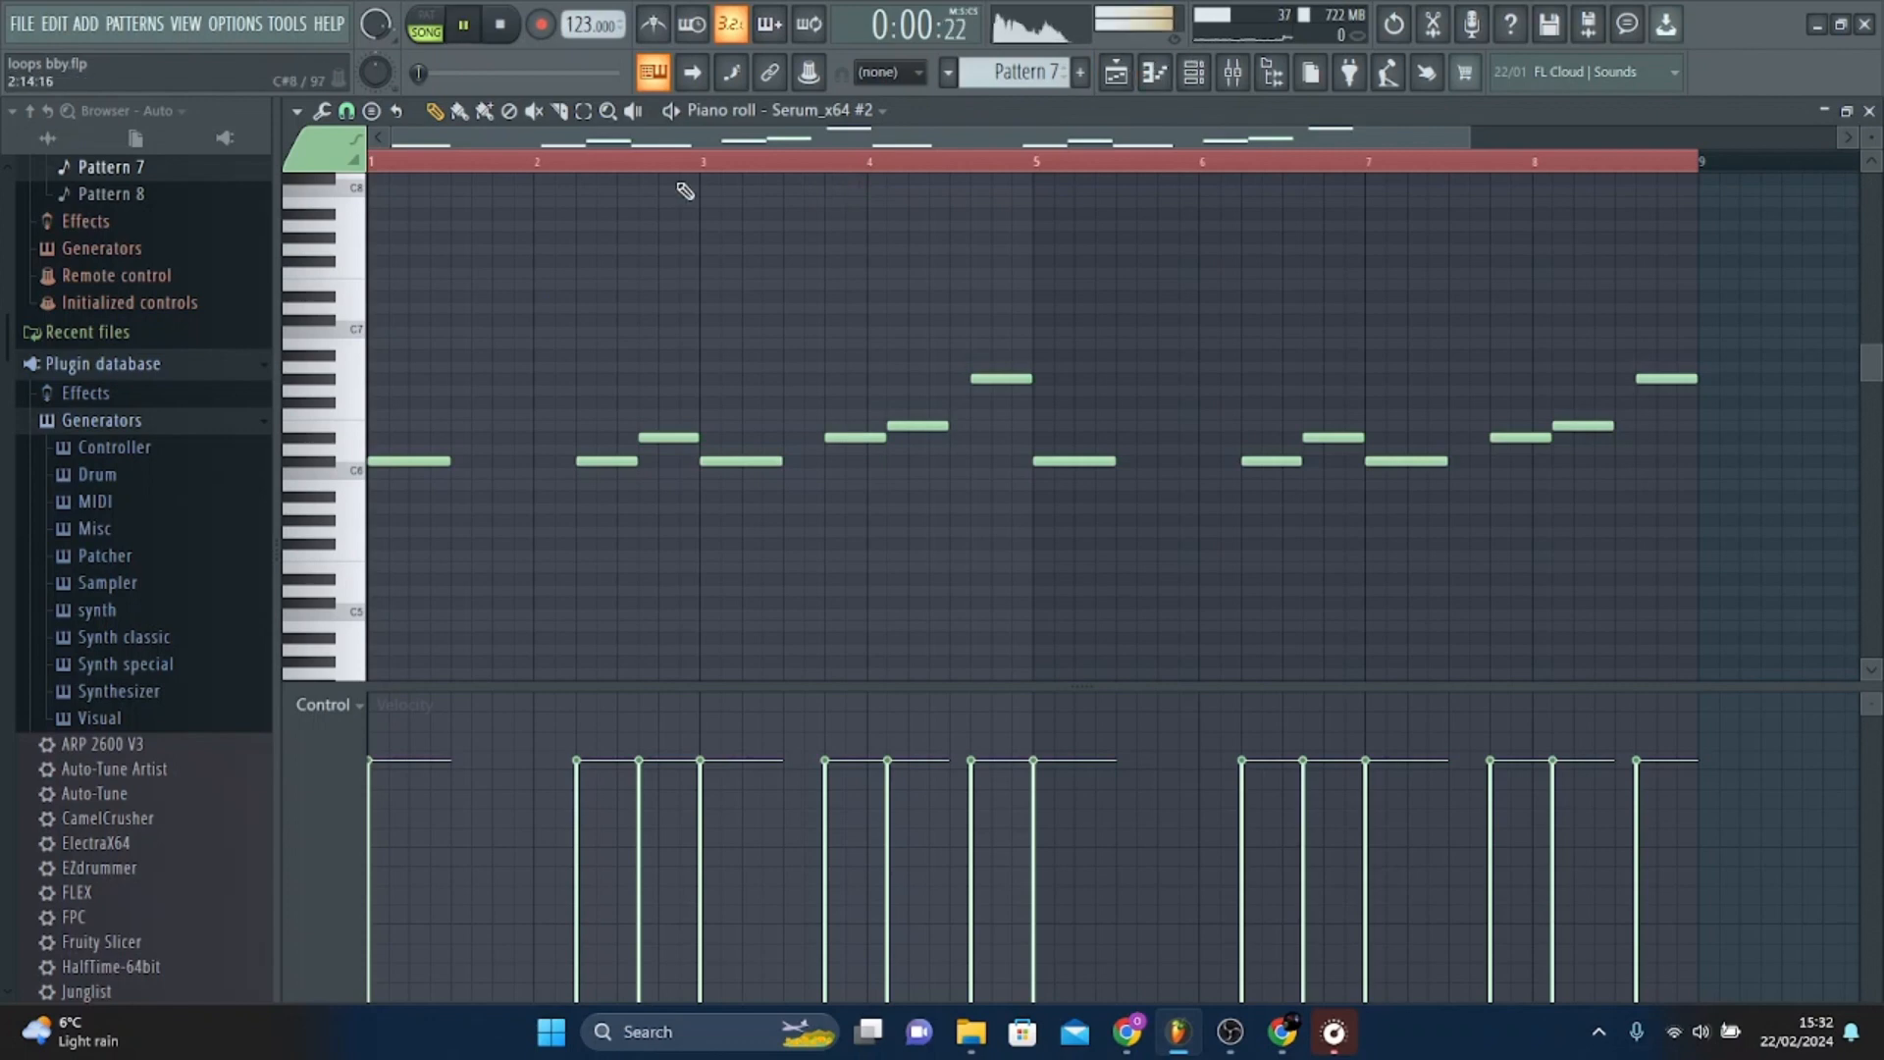
{"action": "left_click", "coordinate": [435, 42]}
{"action": "key", "text": "space"}
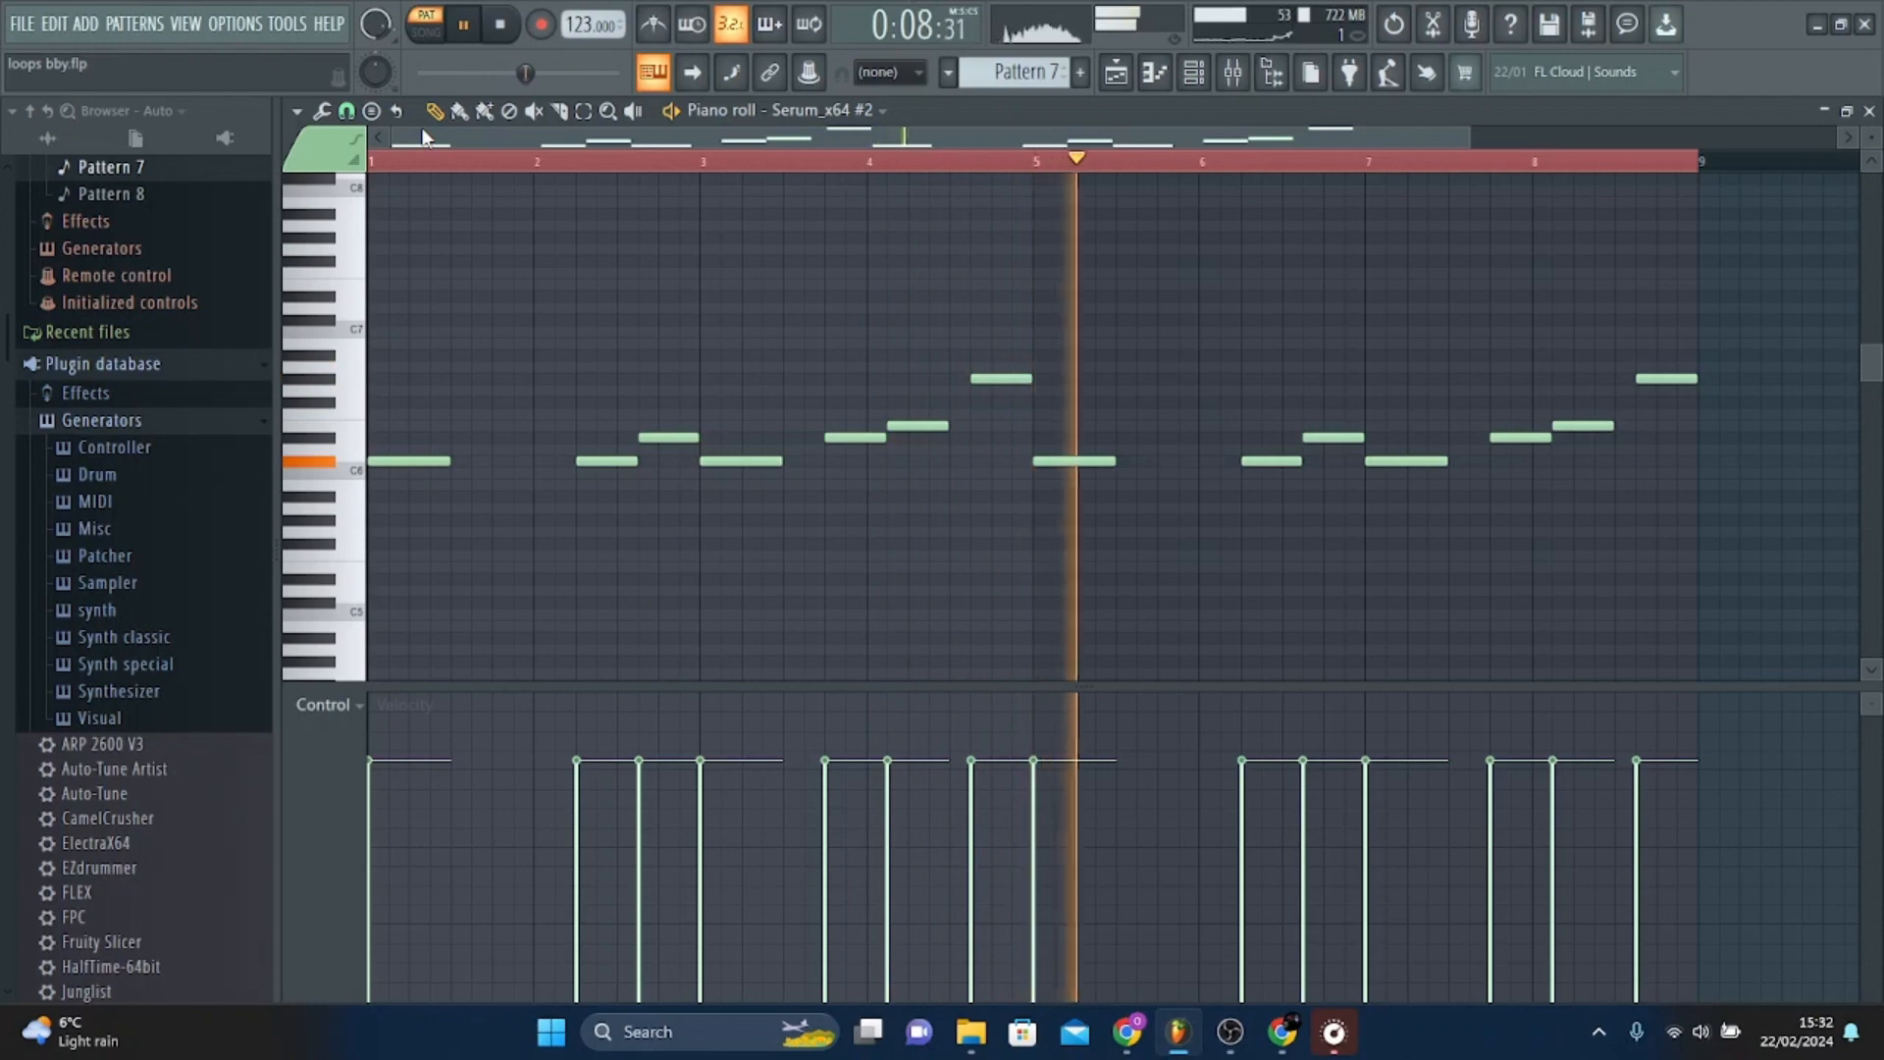
{"action": "key", "text": "space"}
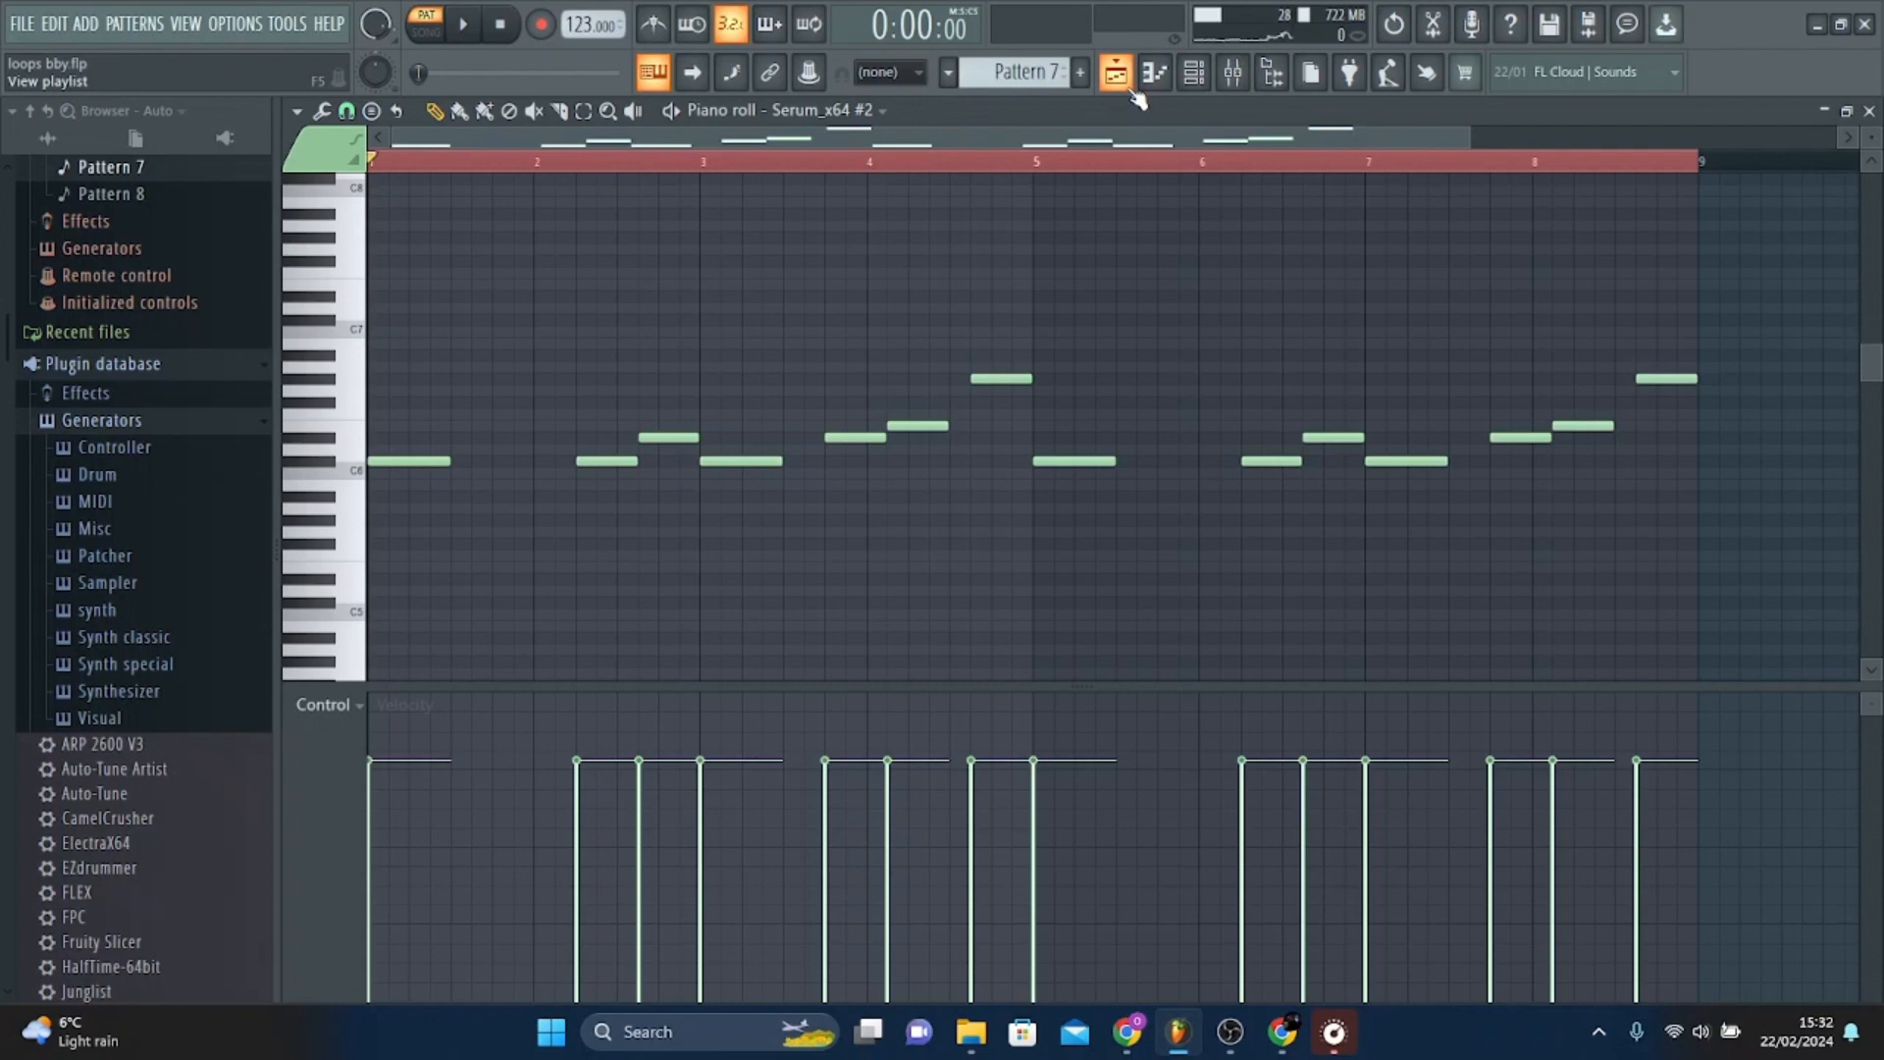
Audition notes around C6 to E6 live on the Serum_x64 #2 channel with the typing keyboard.
{"action": "key", "text": "u"}
{"action": "key", "text": "i"}
{"action": "key", "text": "o"}
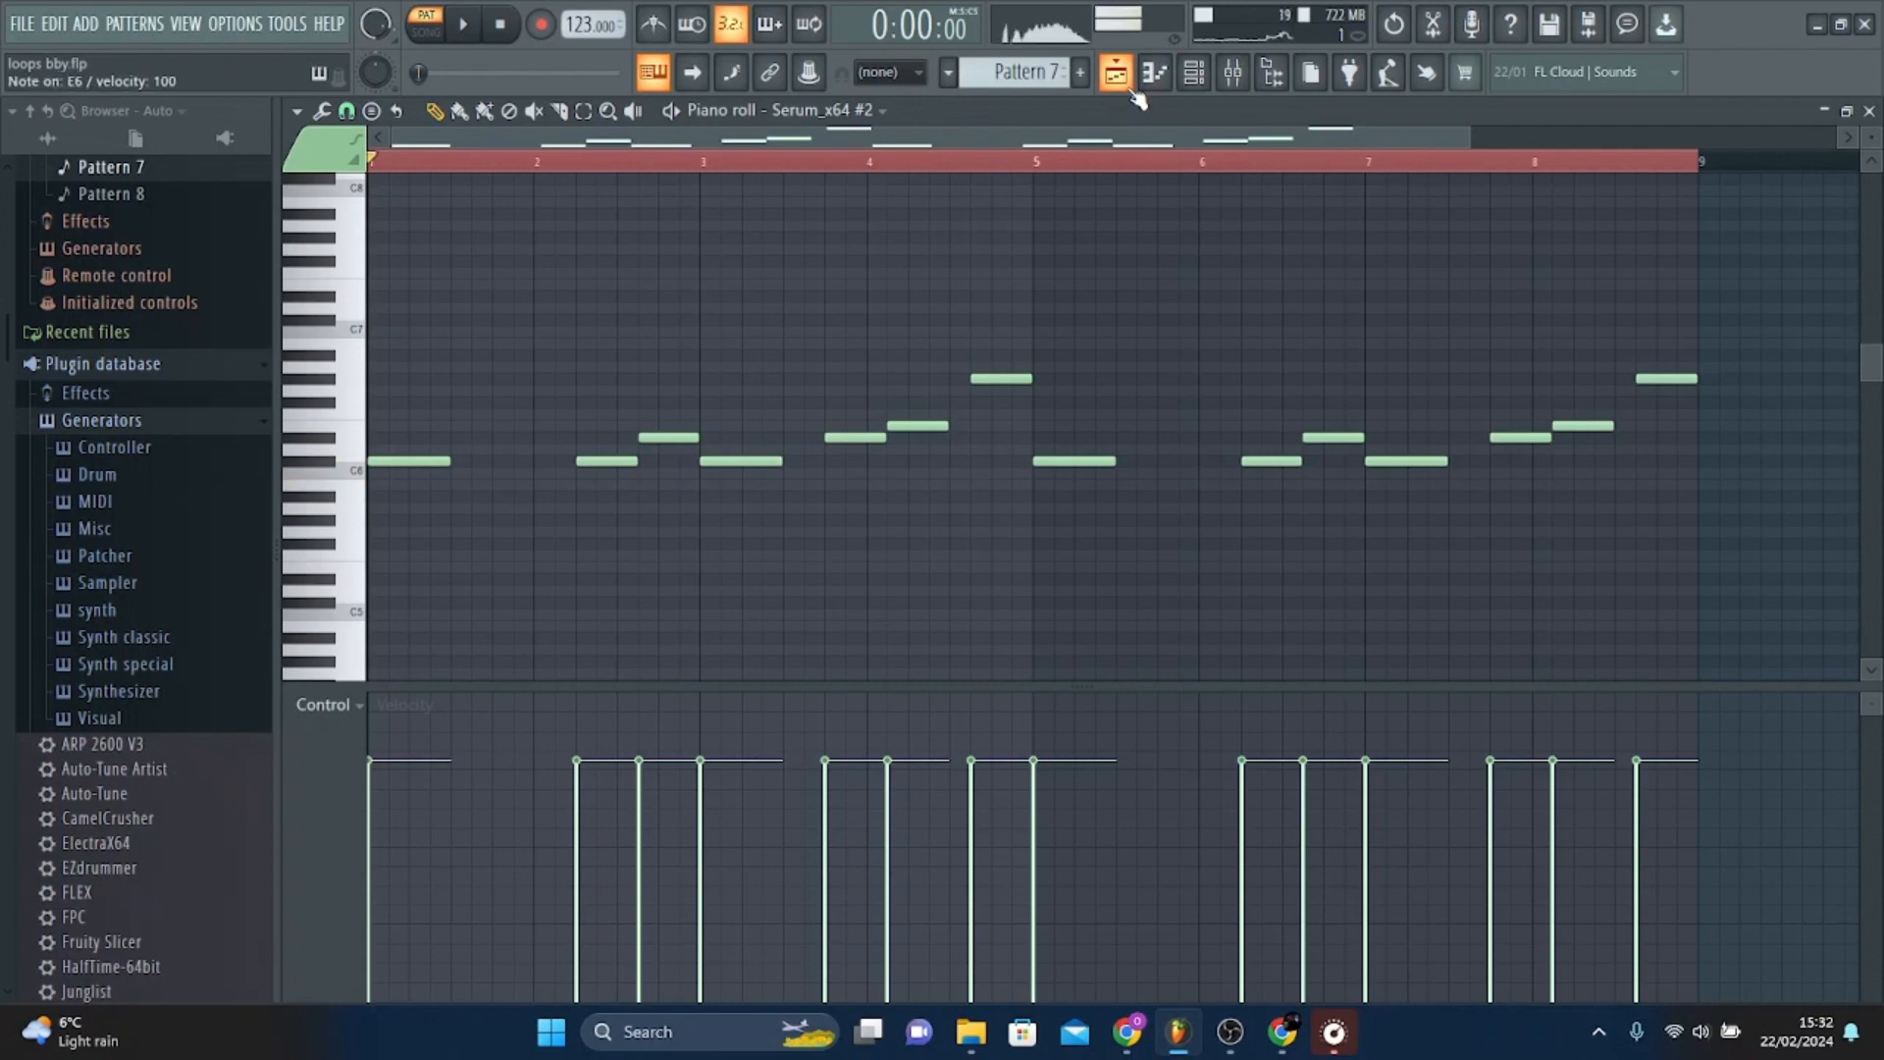
{"action": "key", "text": "o"}
{"action": "key", "text": "g"}
{"action": "key", "text": "r"}
{"action": "key", "text": "i"}
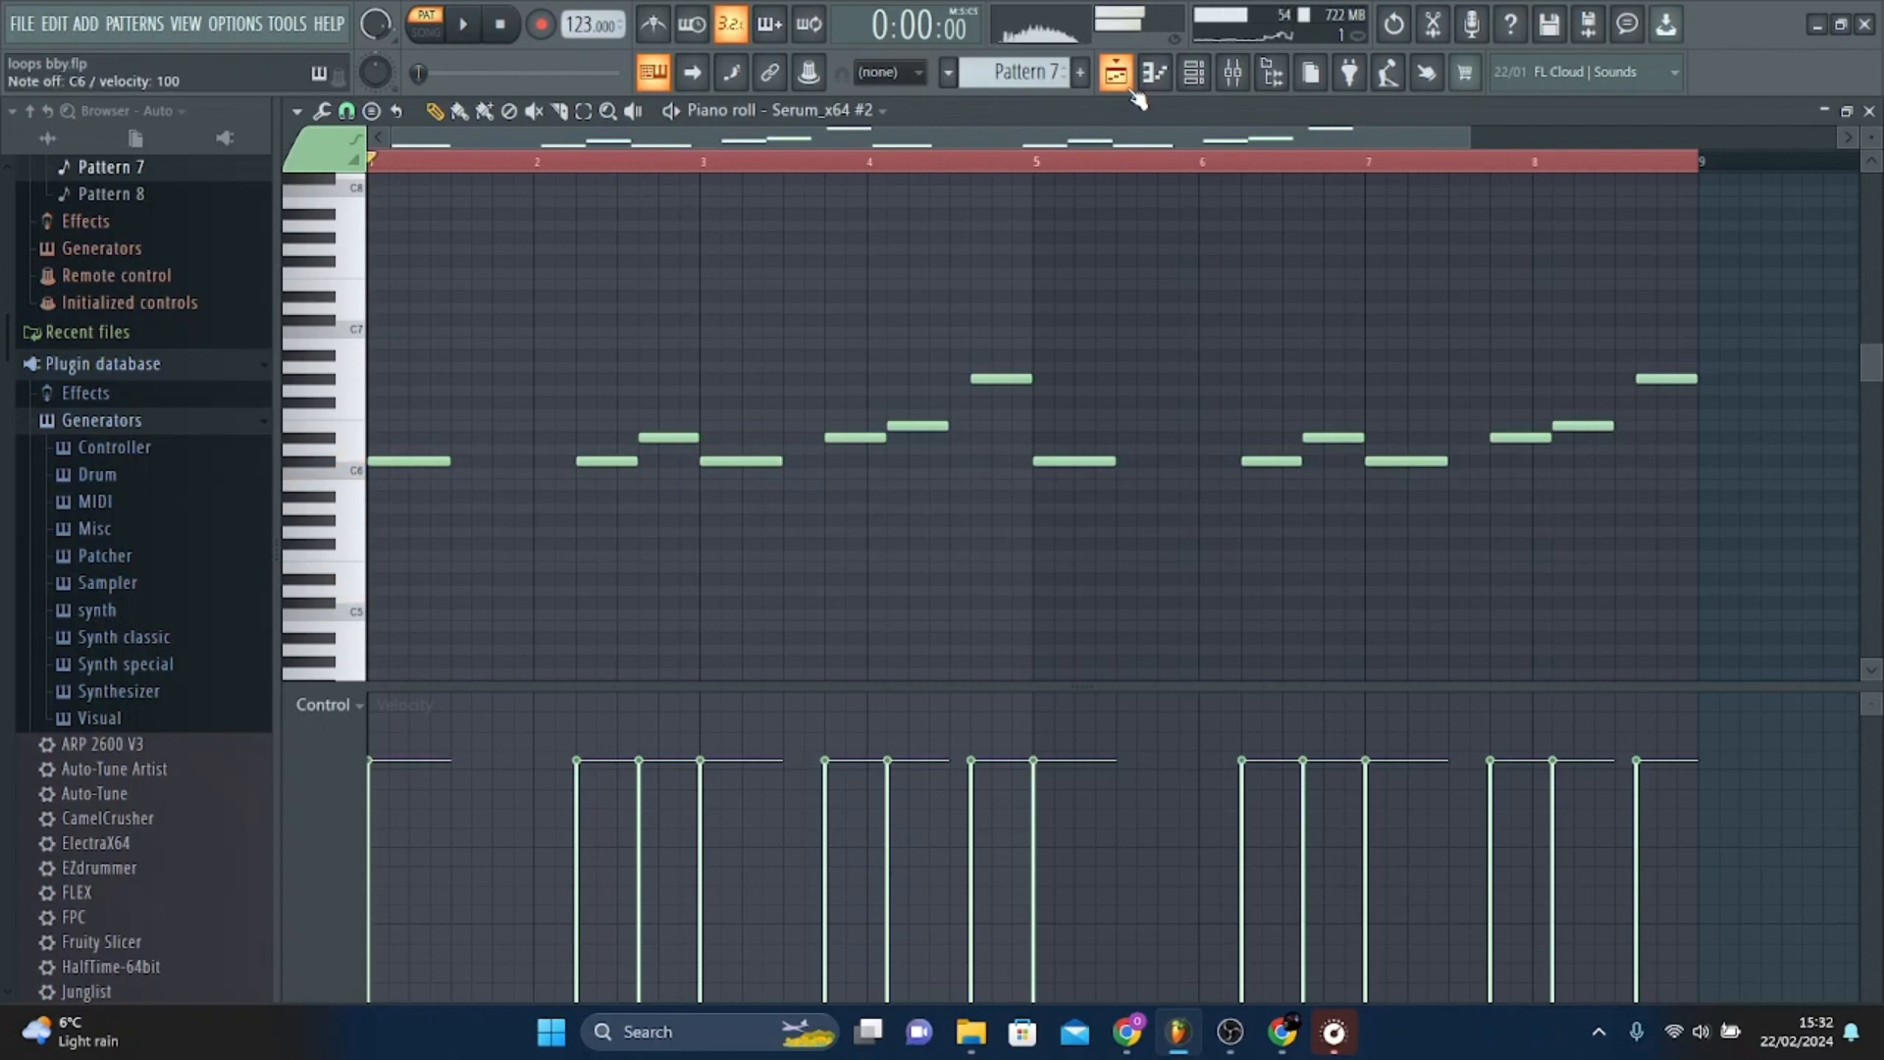
Return to the playlist, switch to song mode and place the playback position at bar 33.
{"action": "left_click", "coordinate": [1129, 79]}
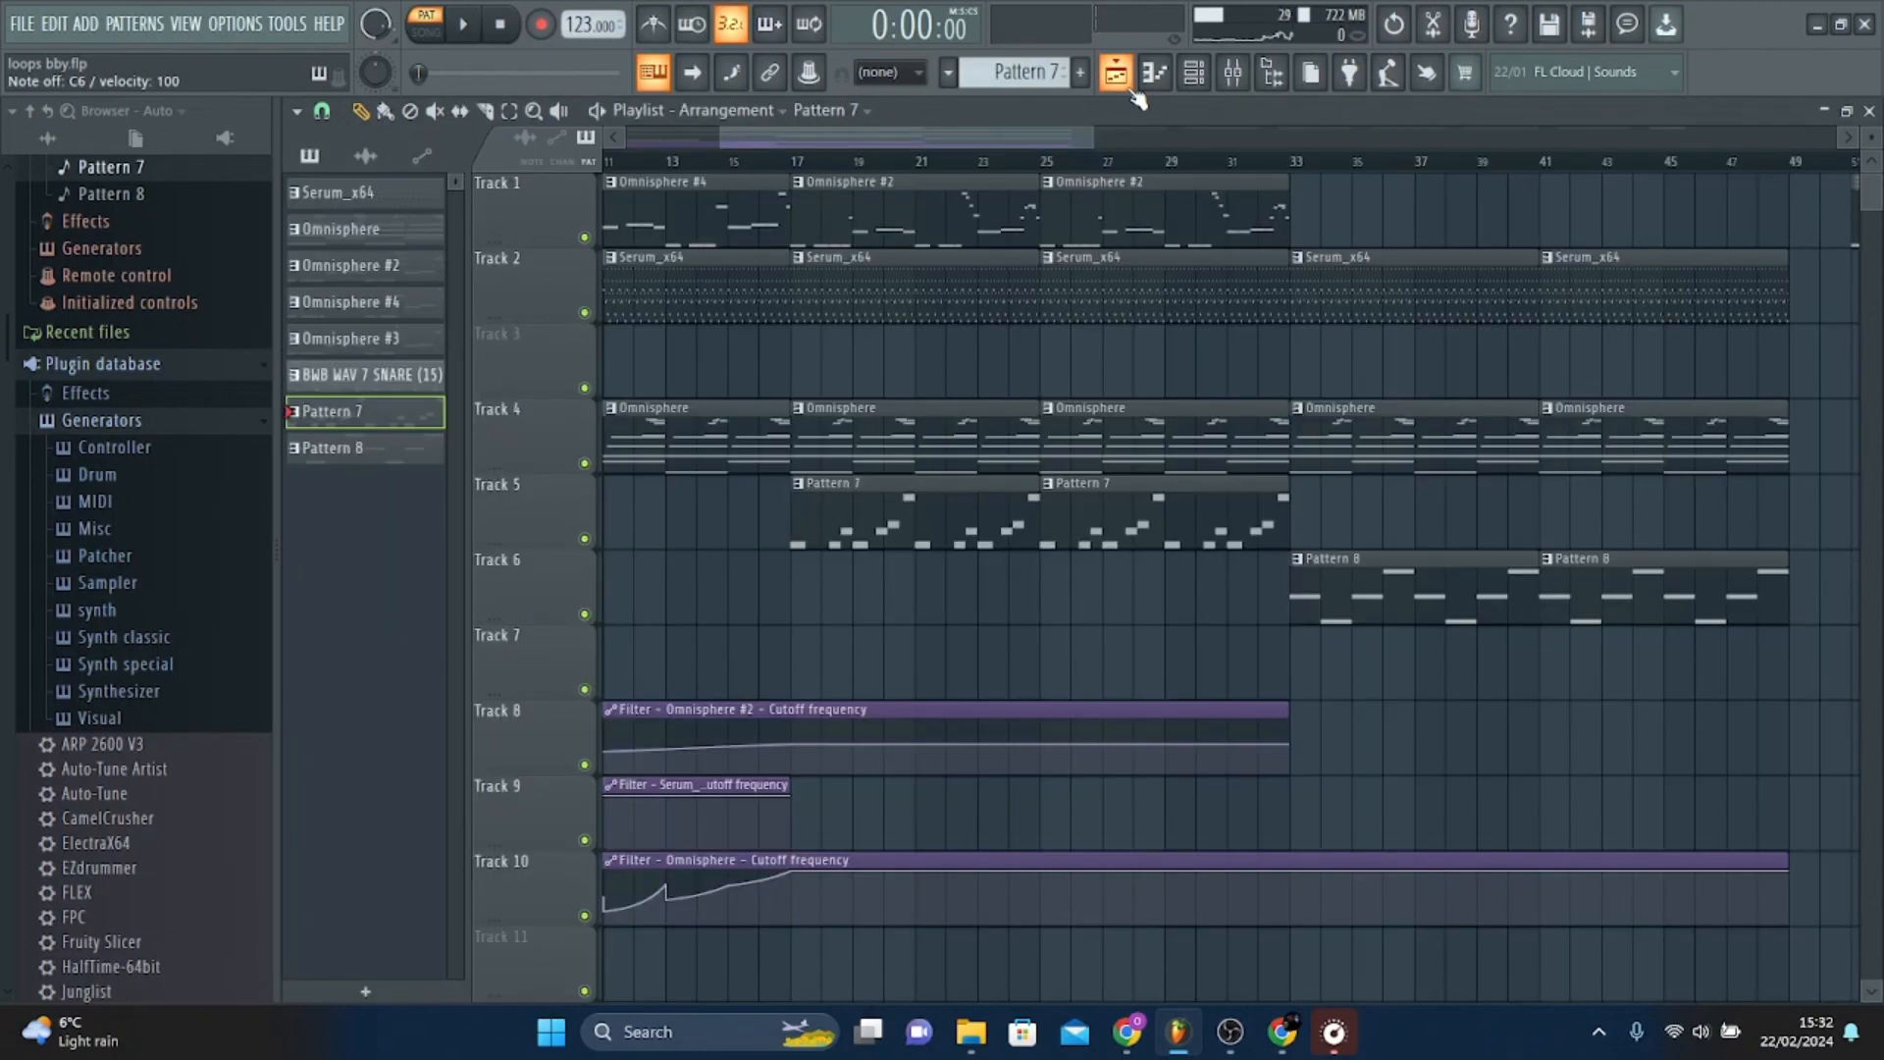
{"action": "left_click_drag", "start_coordinate": [1094, 136], "coordinate": [1057, 160]}
{"action": "key", "text": "l"}
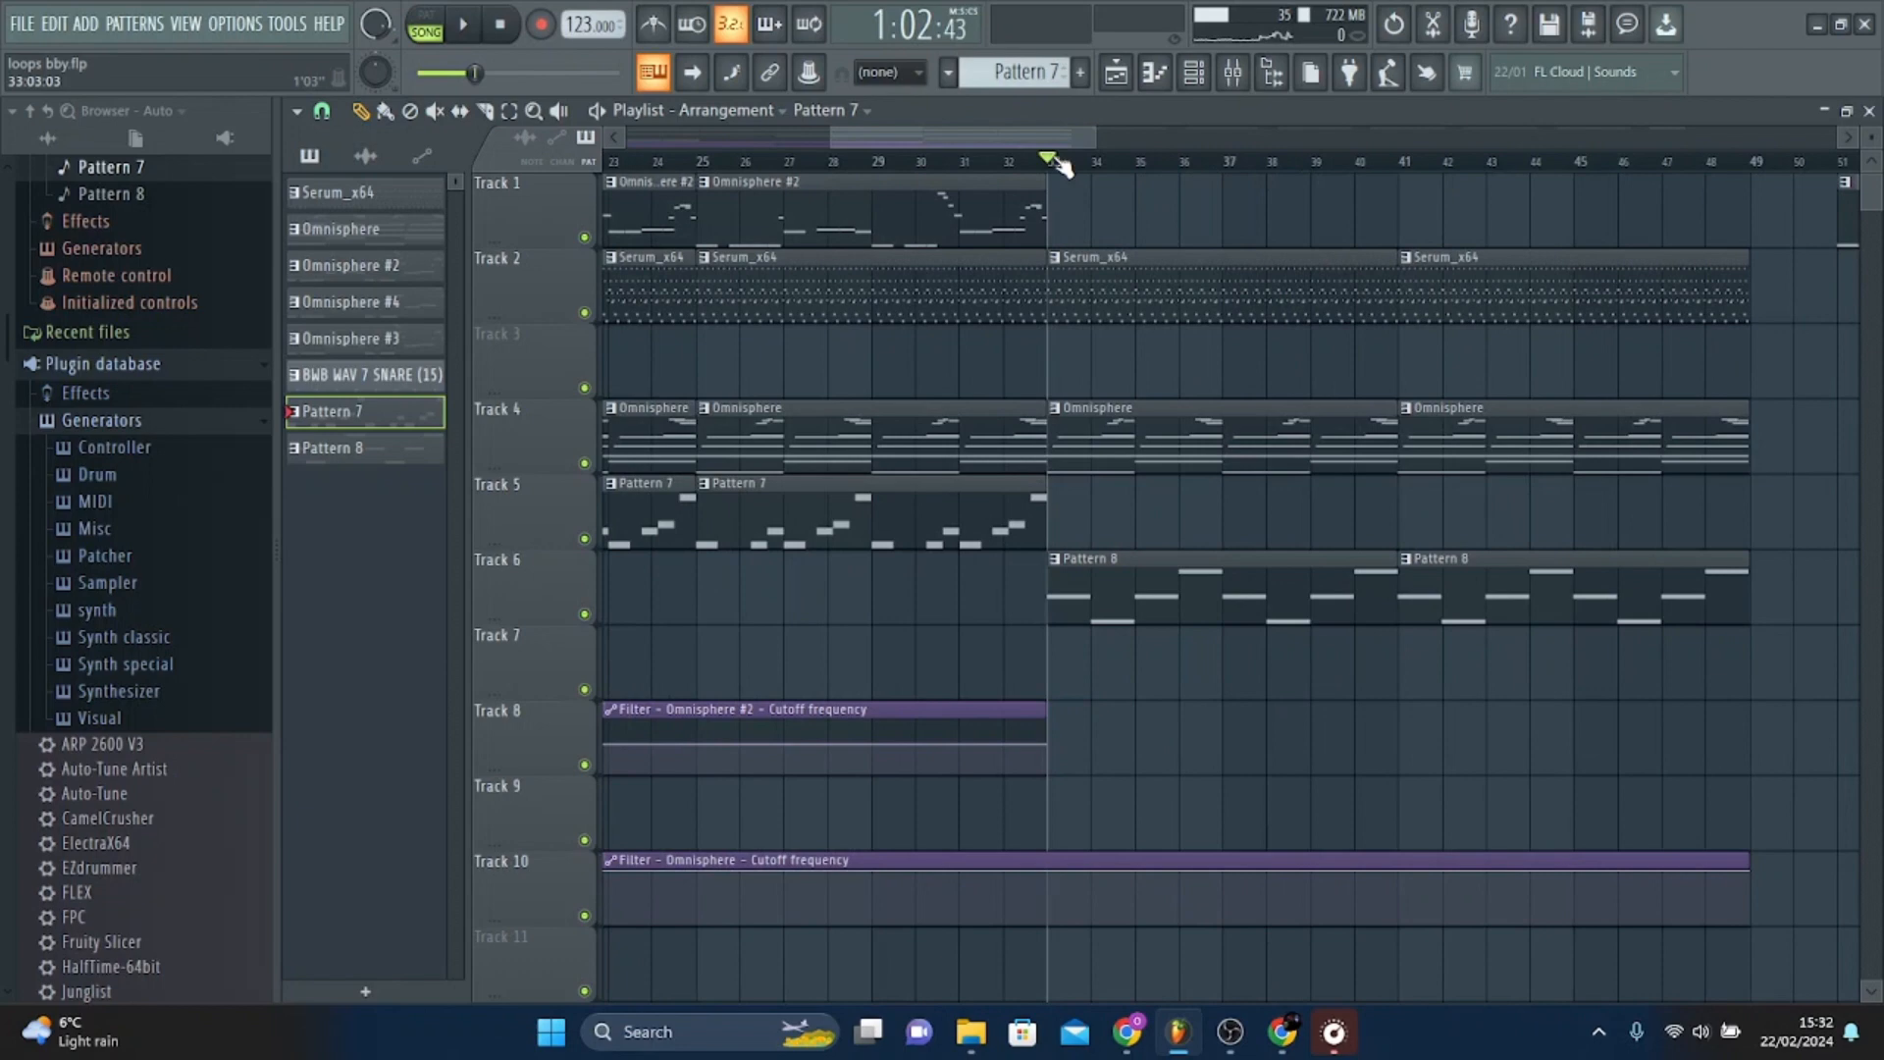
Open the first Pattern 8 clip in the piano roll and audition its D#5 and A4 notes on Serum_x64 #3.
{"action": "double_click", "coordinate": [1110, 581]}
{"action": "left_click_drag", "start_coordinate": [1084, 140], "coordinate": [962, 141]}
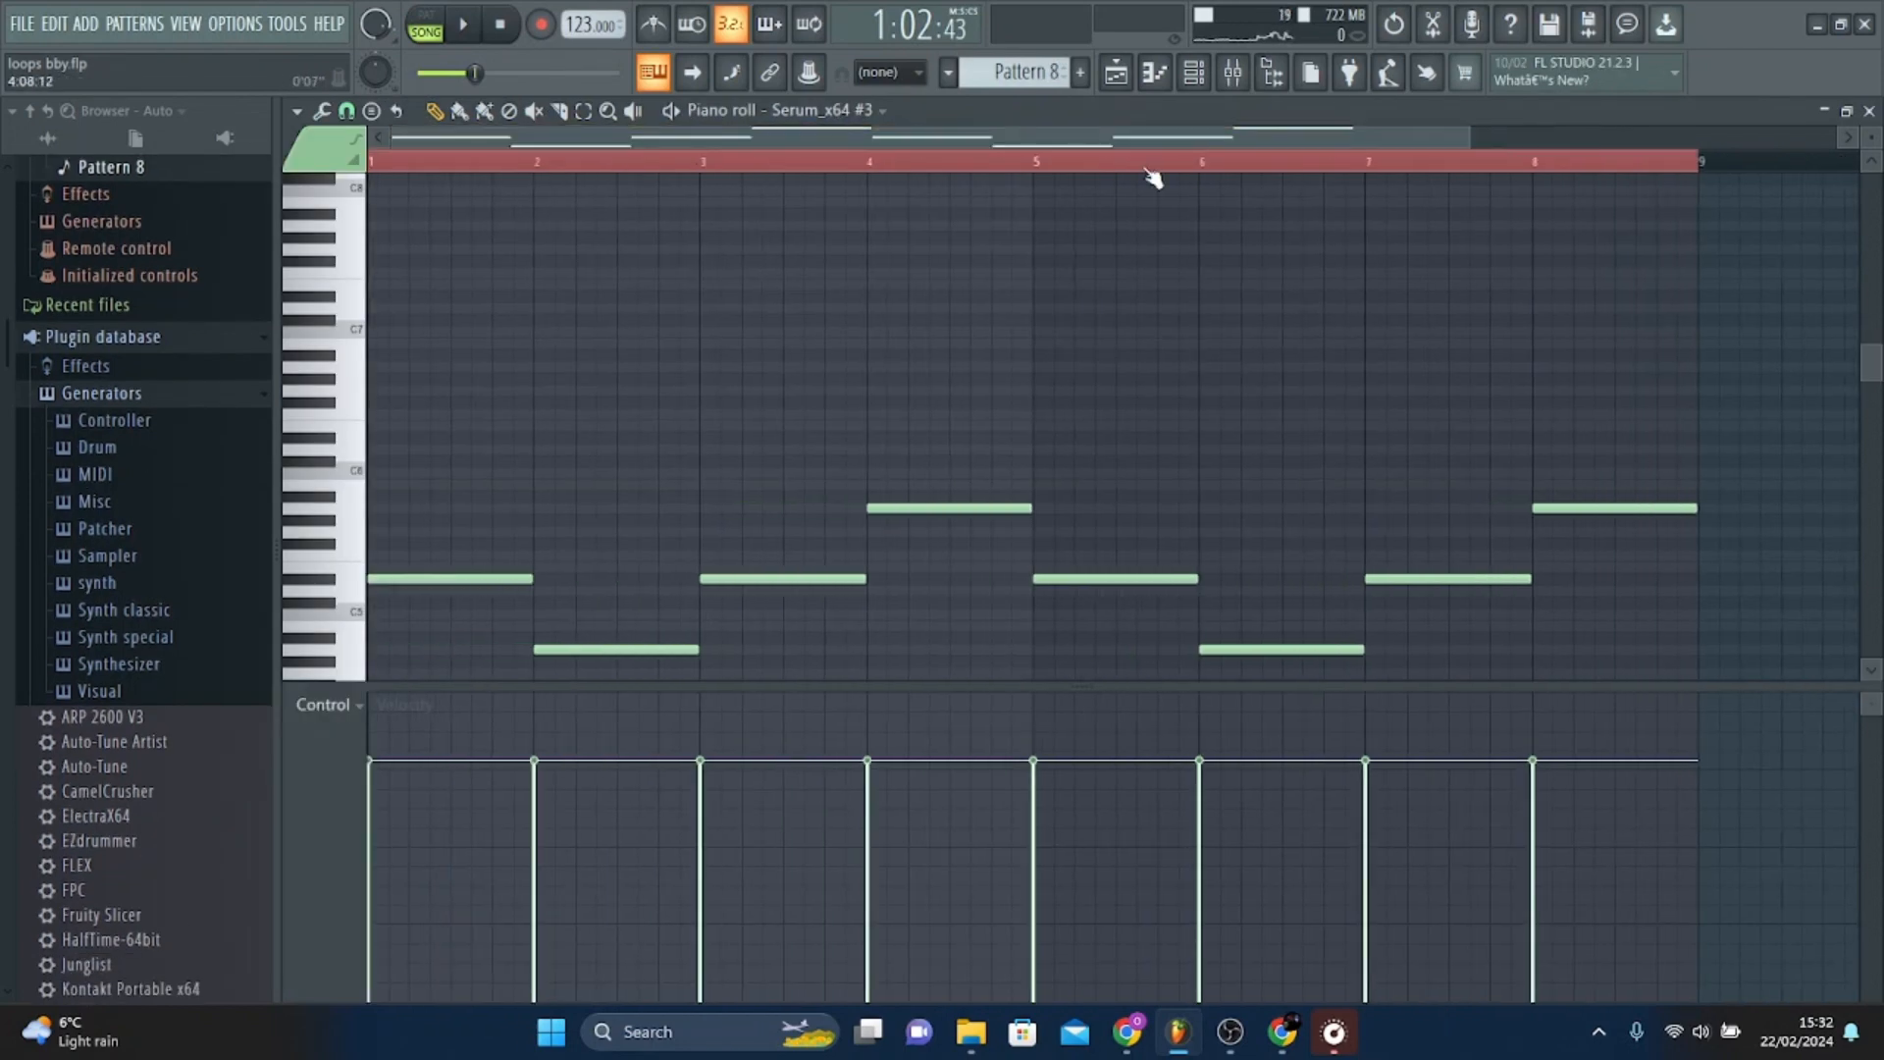
{"action": "left_click_drag", "start_coordinate": [1870, 368], "coordinate": [1869, 412]}
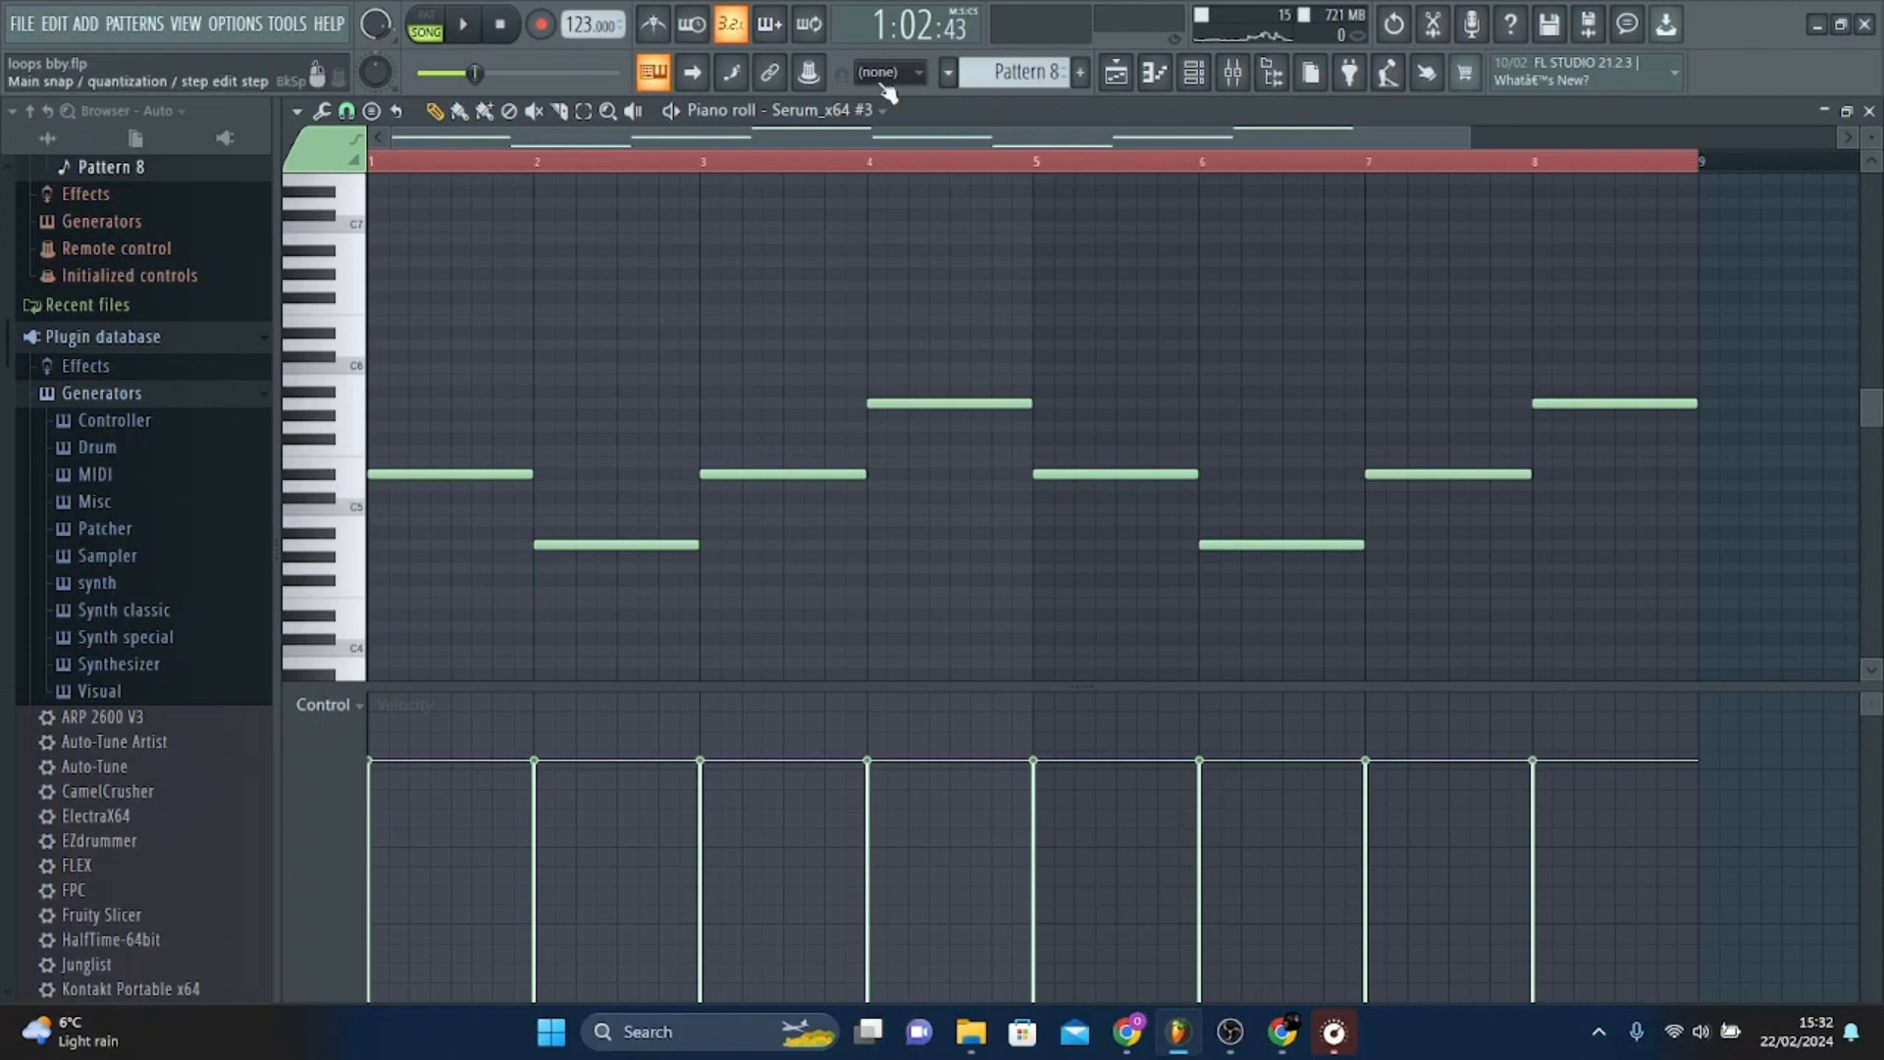
{"action": "key", "text": "e"}
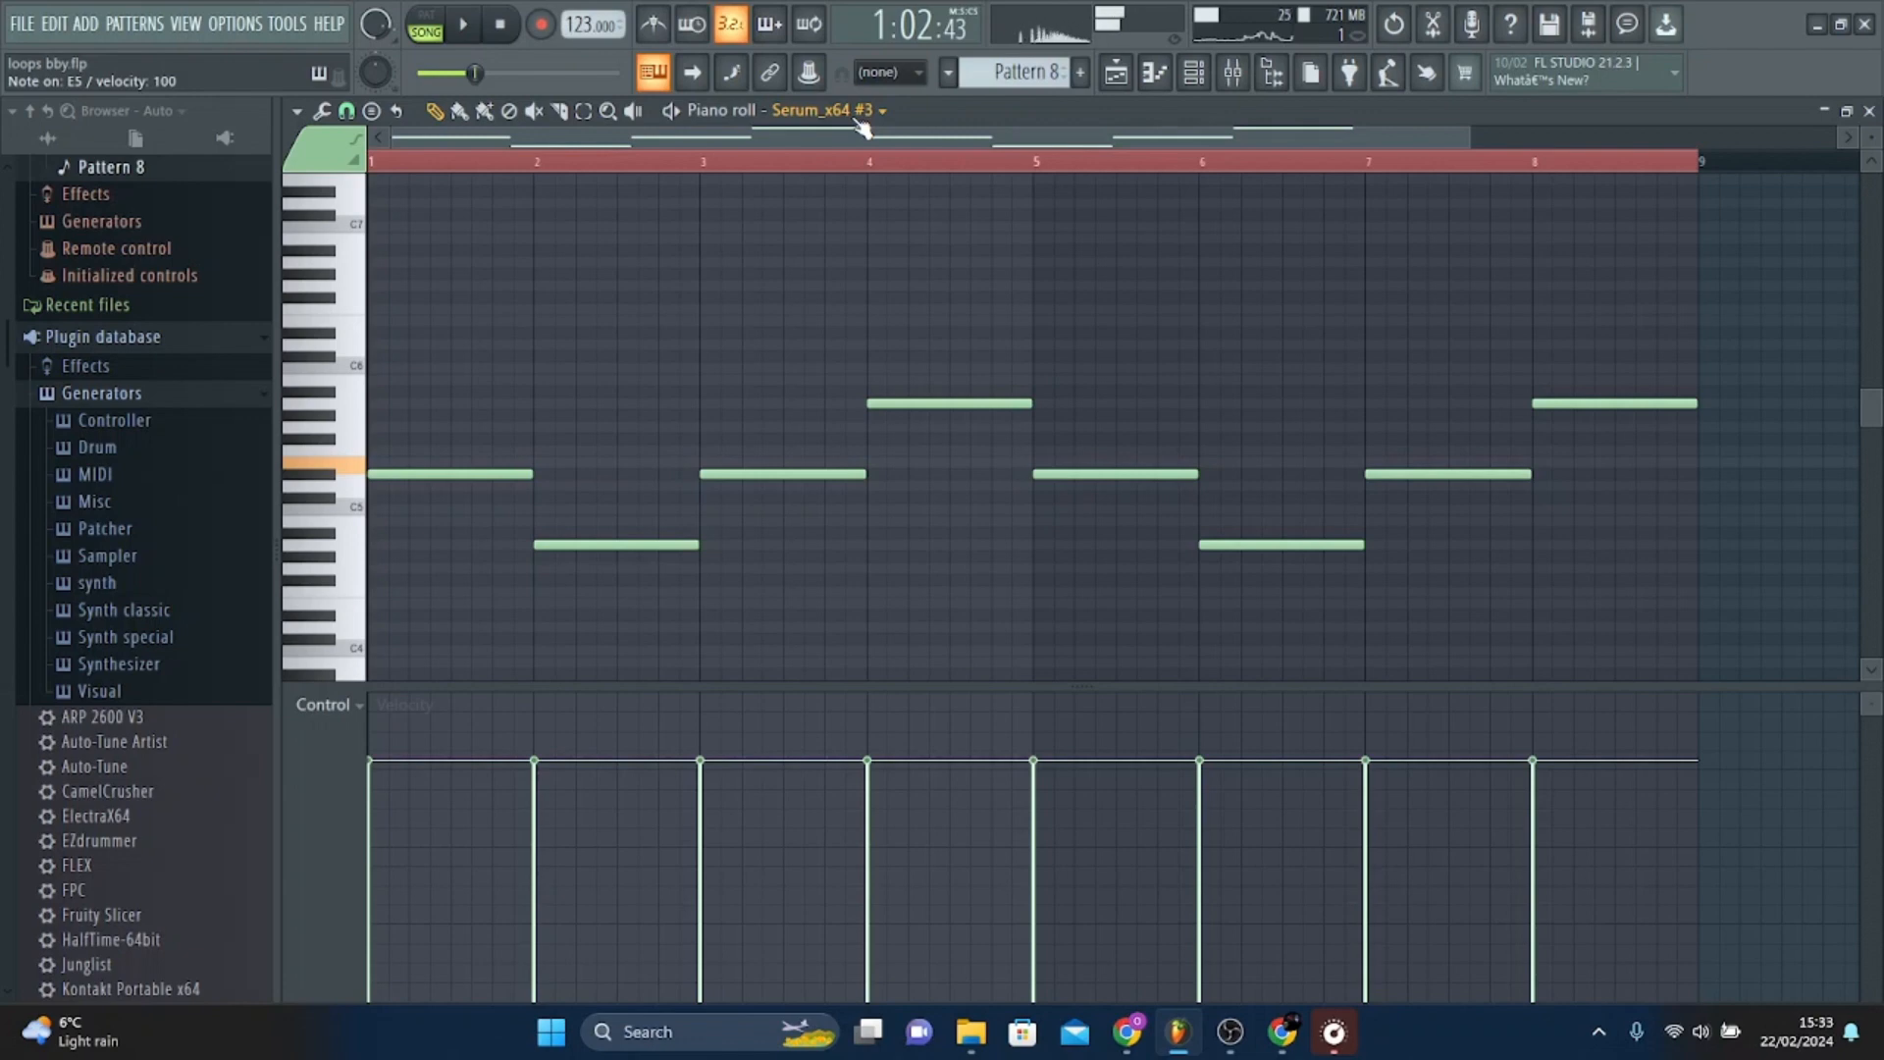
{"action": "left_click", "coordinate": [332, 477]}
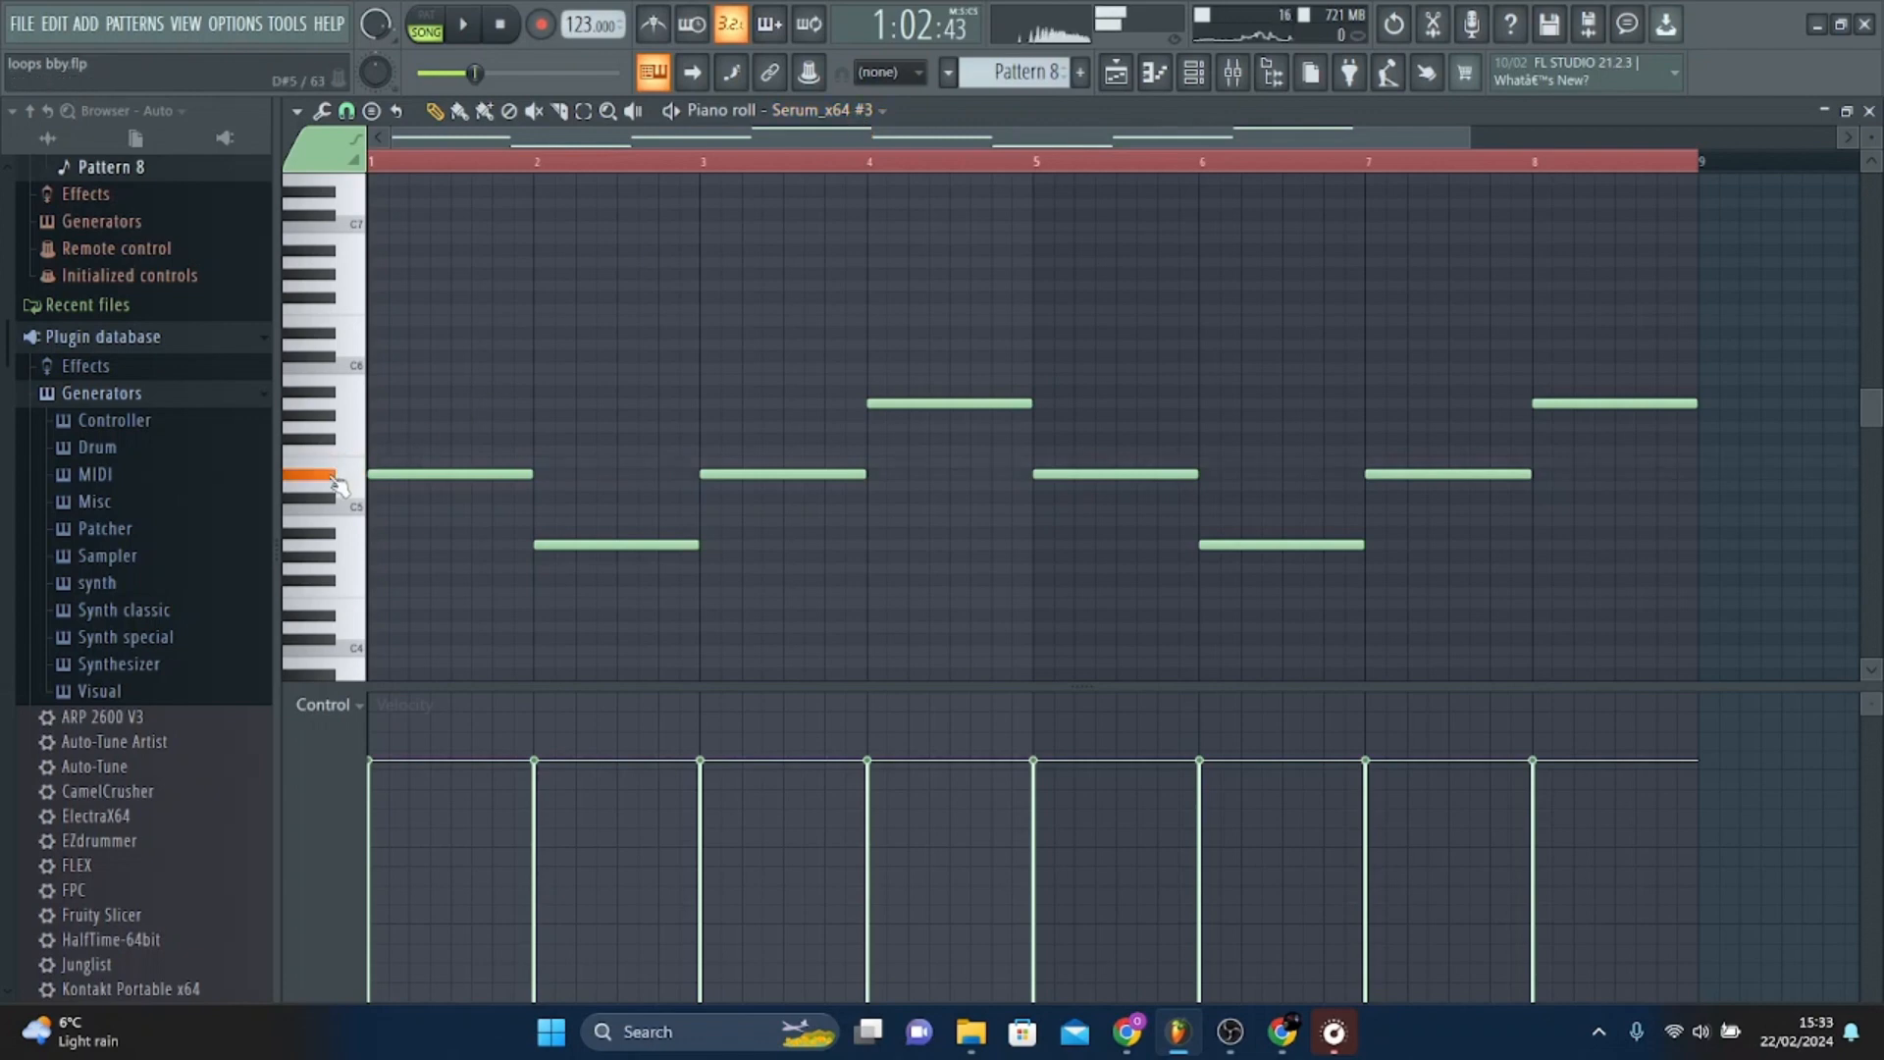
{"action": "left_click", "coordinate": [357, 547]}
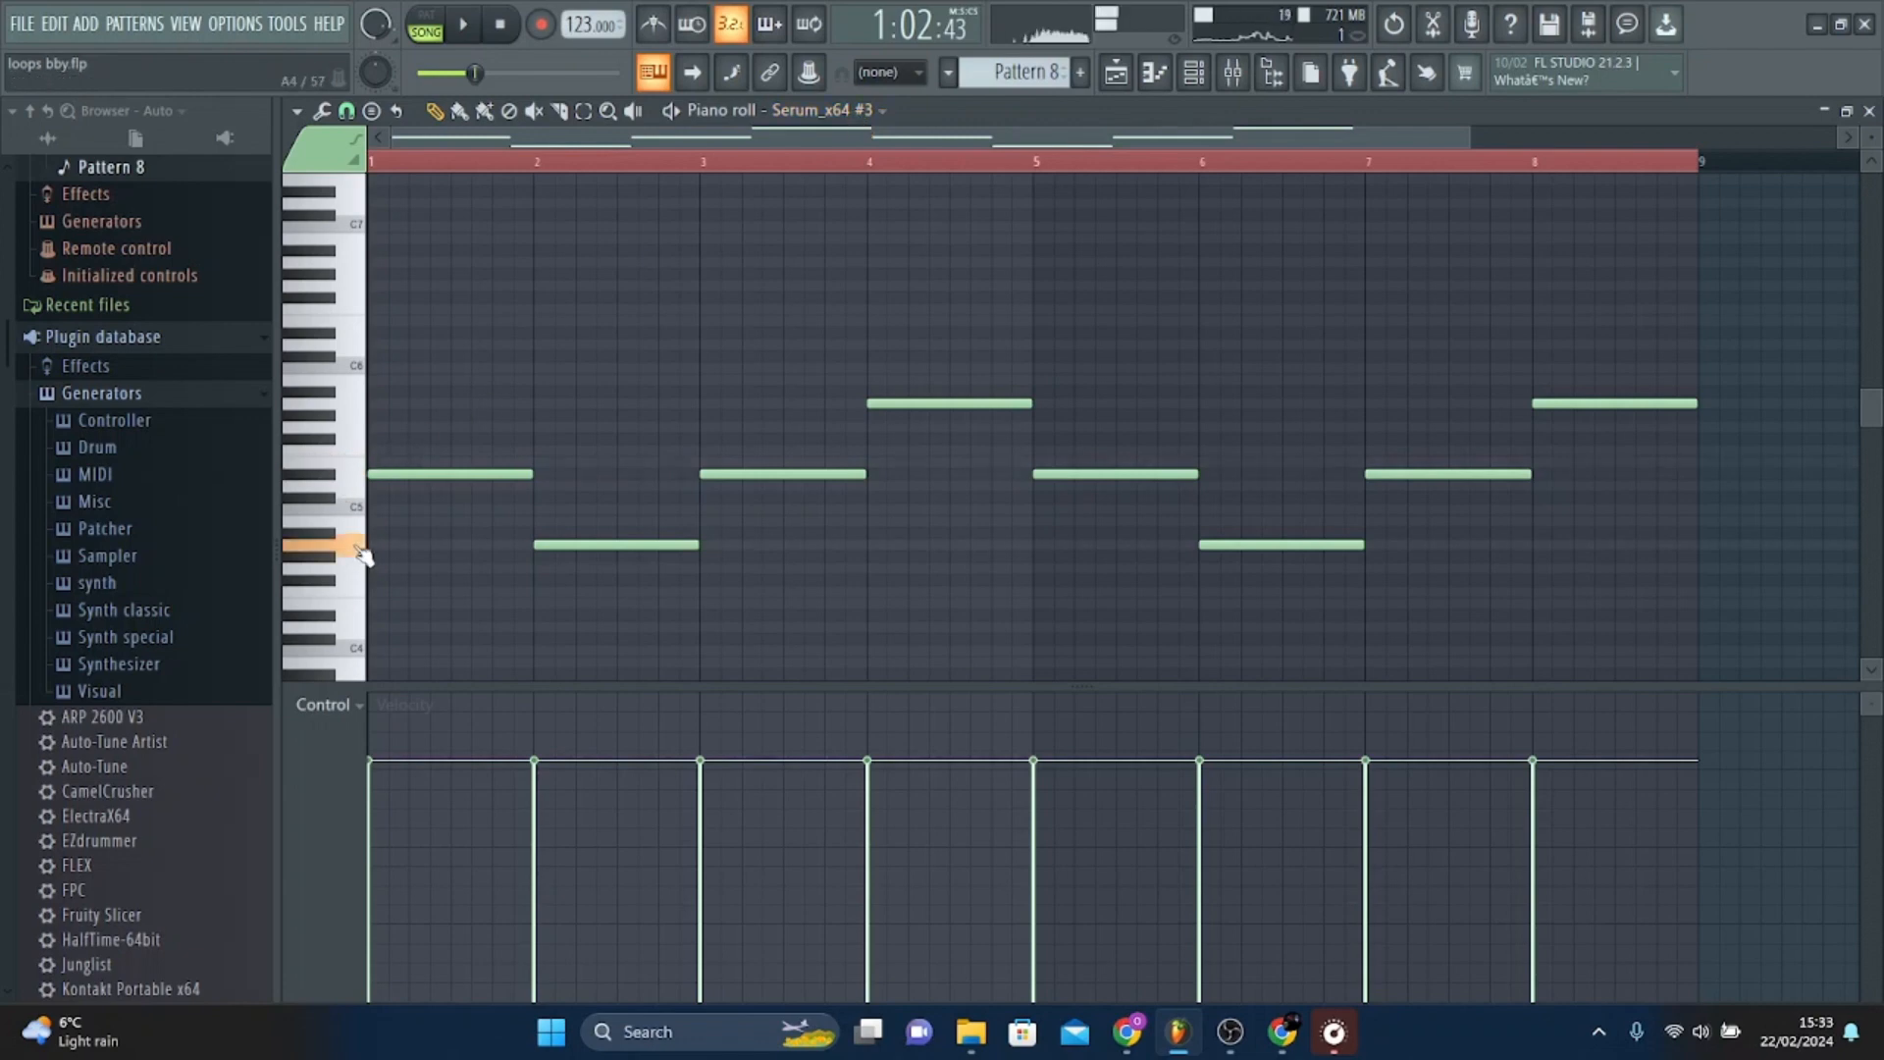
Return from the piano roll to the playlist, select bars 1 to 17 and play the start of that section.
{"action": "left_click", "coordinate": [339, 486]}
{"action": "key", "text": "F5"}
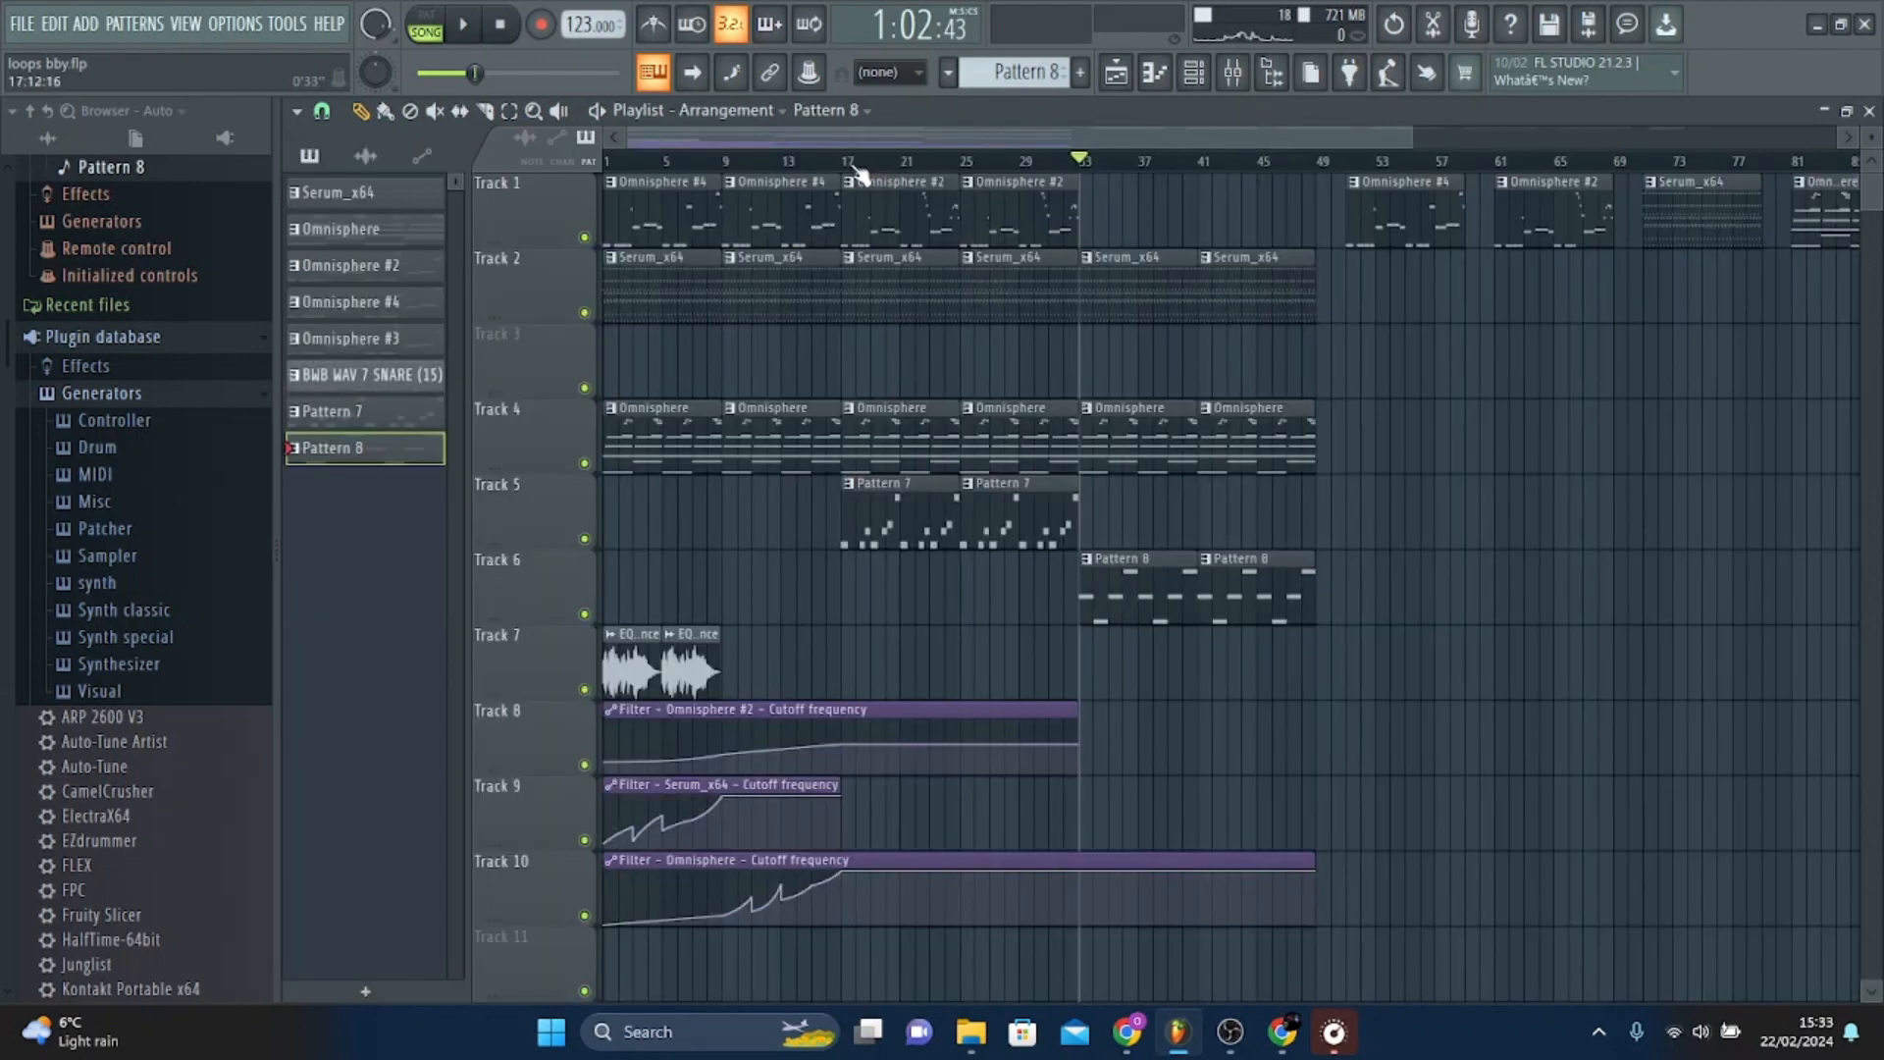
{"action": "left_click_drag", "start_coordinate": [848, 165], "coordinate": [606, 165]}
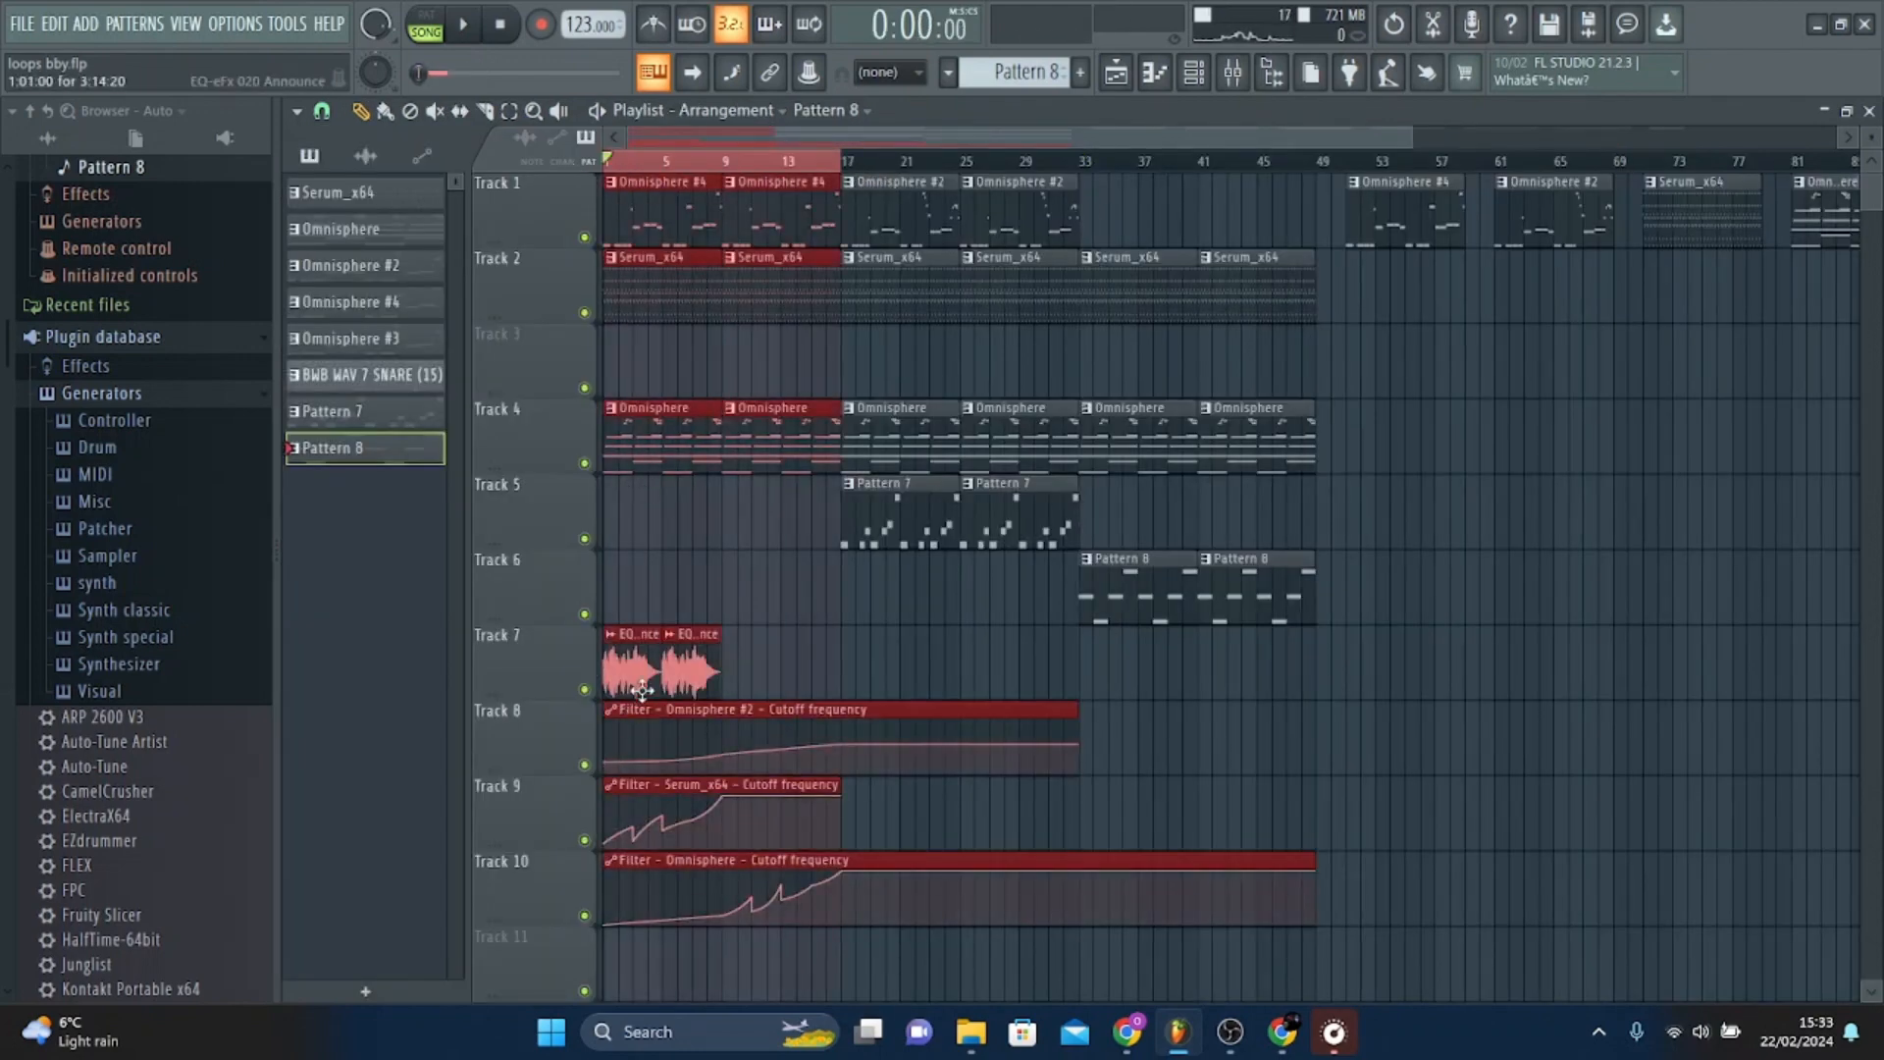
{"action": "key", "text": "space"}
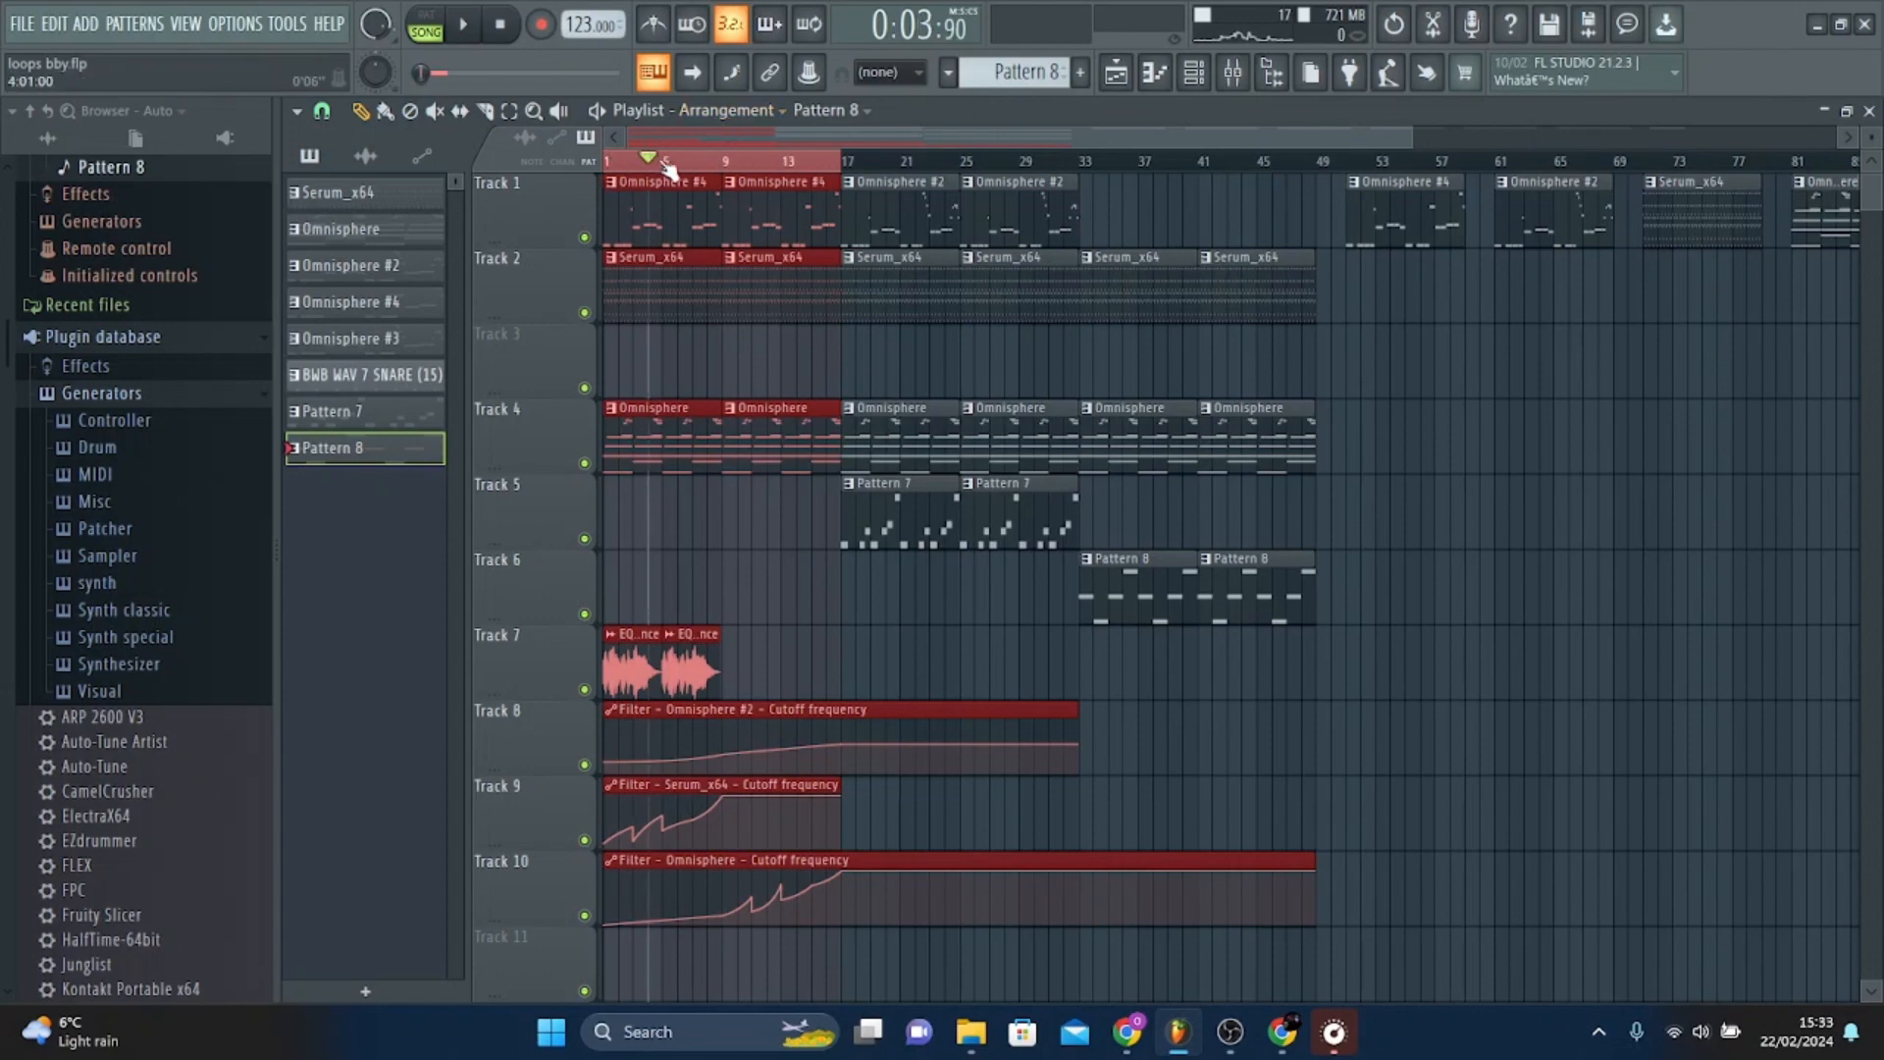
{"action": "key", "text": "space"}
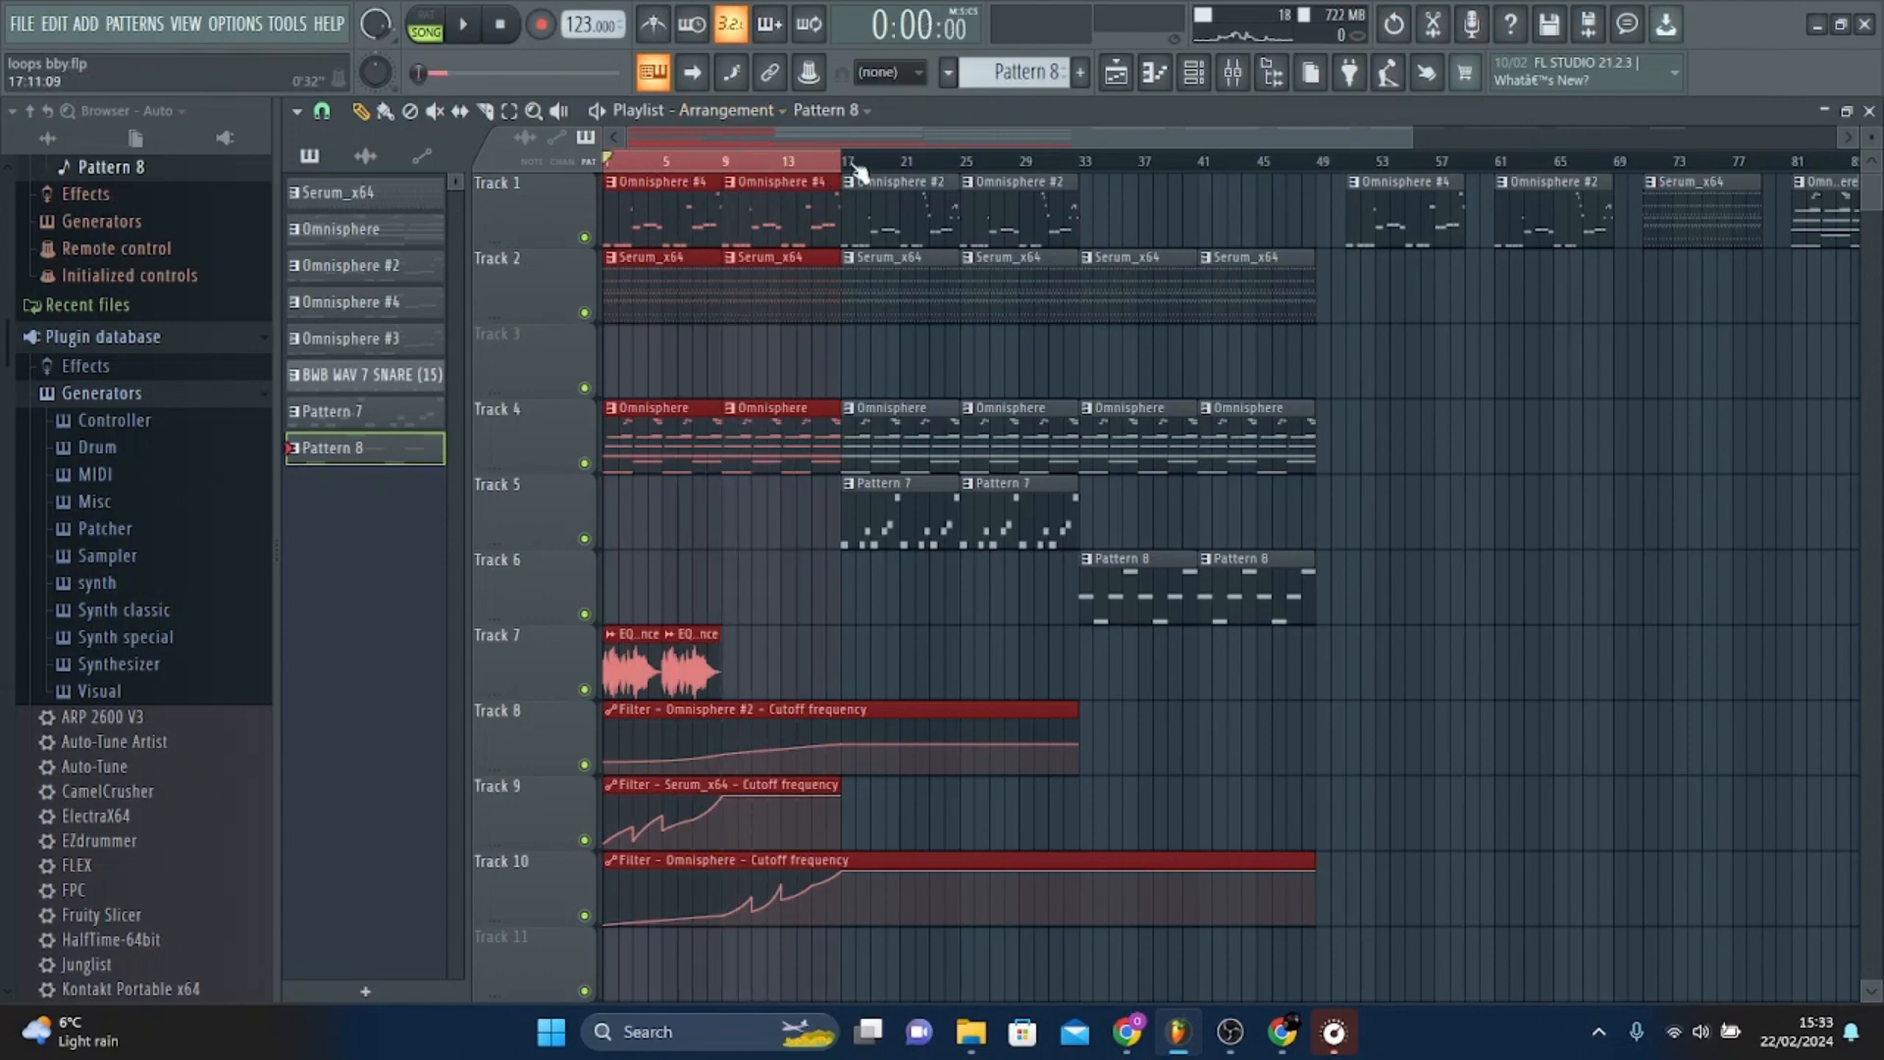
Mark bars 17 to 33 and bars 33 to 49 in turn as the playlist time selection and review the clips beyond them.
{"action": "left_click_drag", "start_coordinate": [842, 186], "coordinate": [1080, 188]}
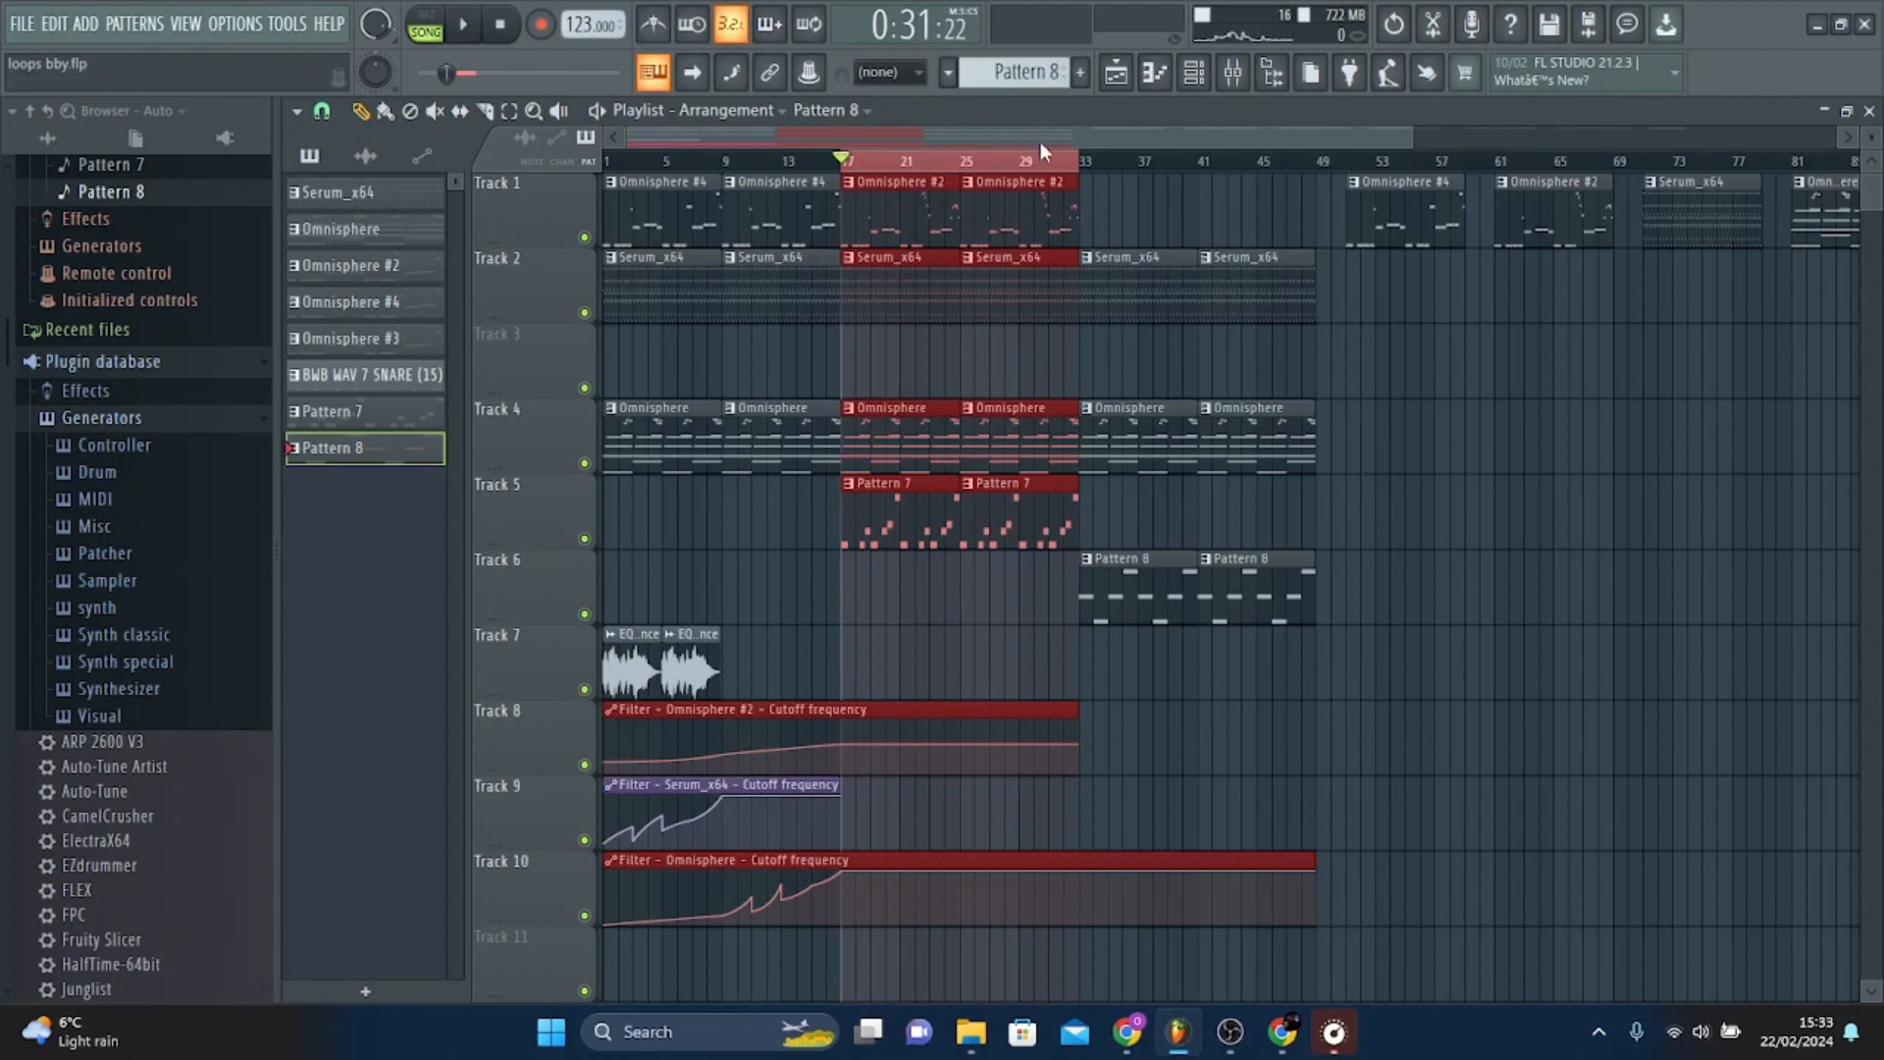
{"action": "left_click_drag", "start_coordinate": [1040, 141], "coordinate": [1135, 146]}
{"action": "left_click", "coordinate": [933, 169]}
{"action": "left_click_drag", "start_coordinate": [932, 165], "coordinate": [1213, 145]}
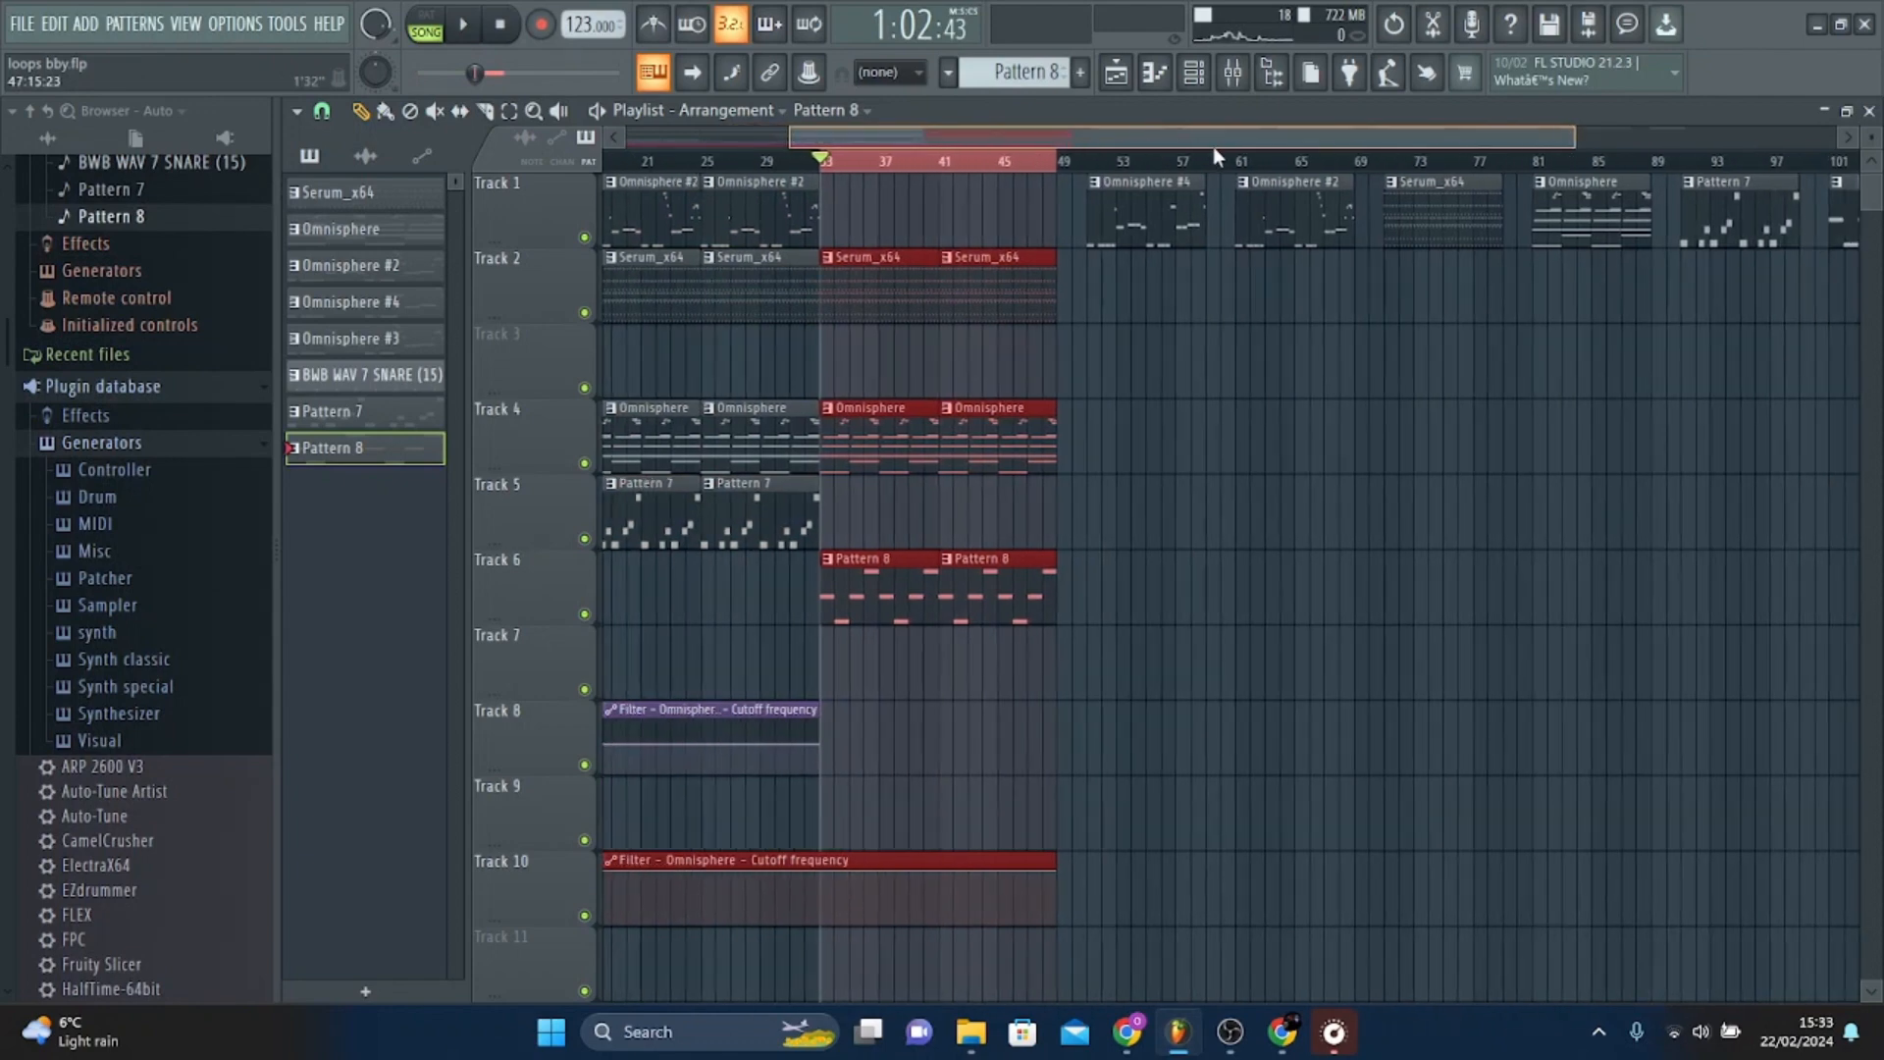
{"action": "left_click_drag", "start_coordinate": [1099, 165], "coordinate": [1520, 187]}
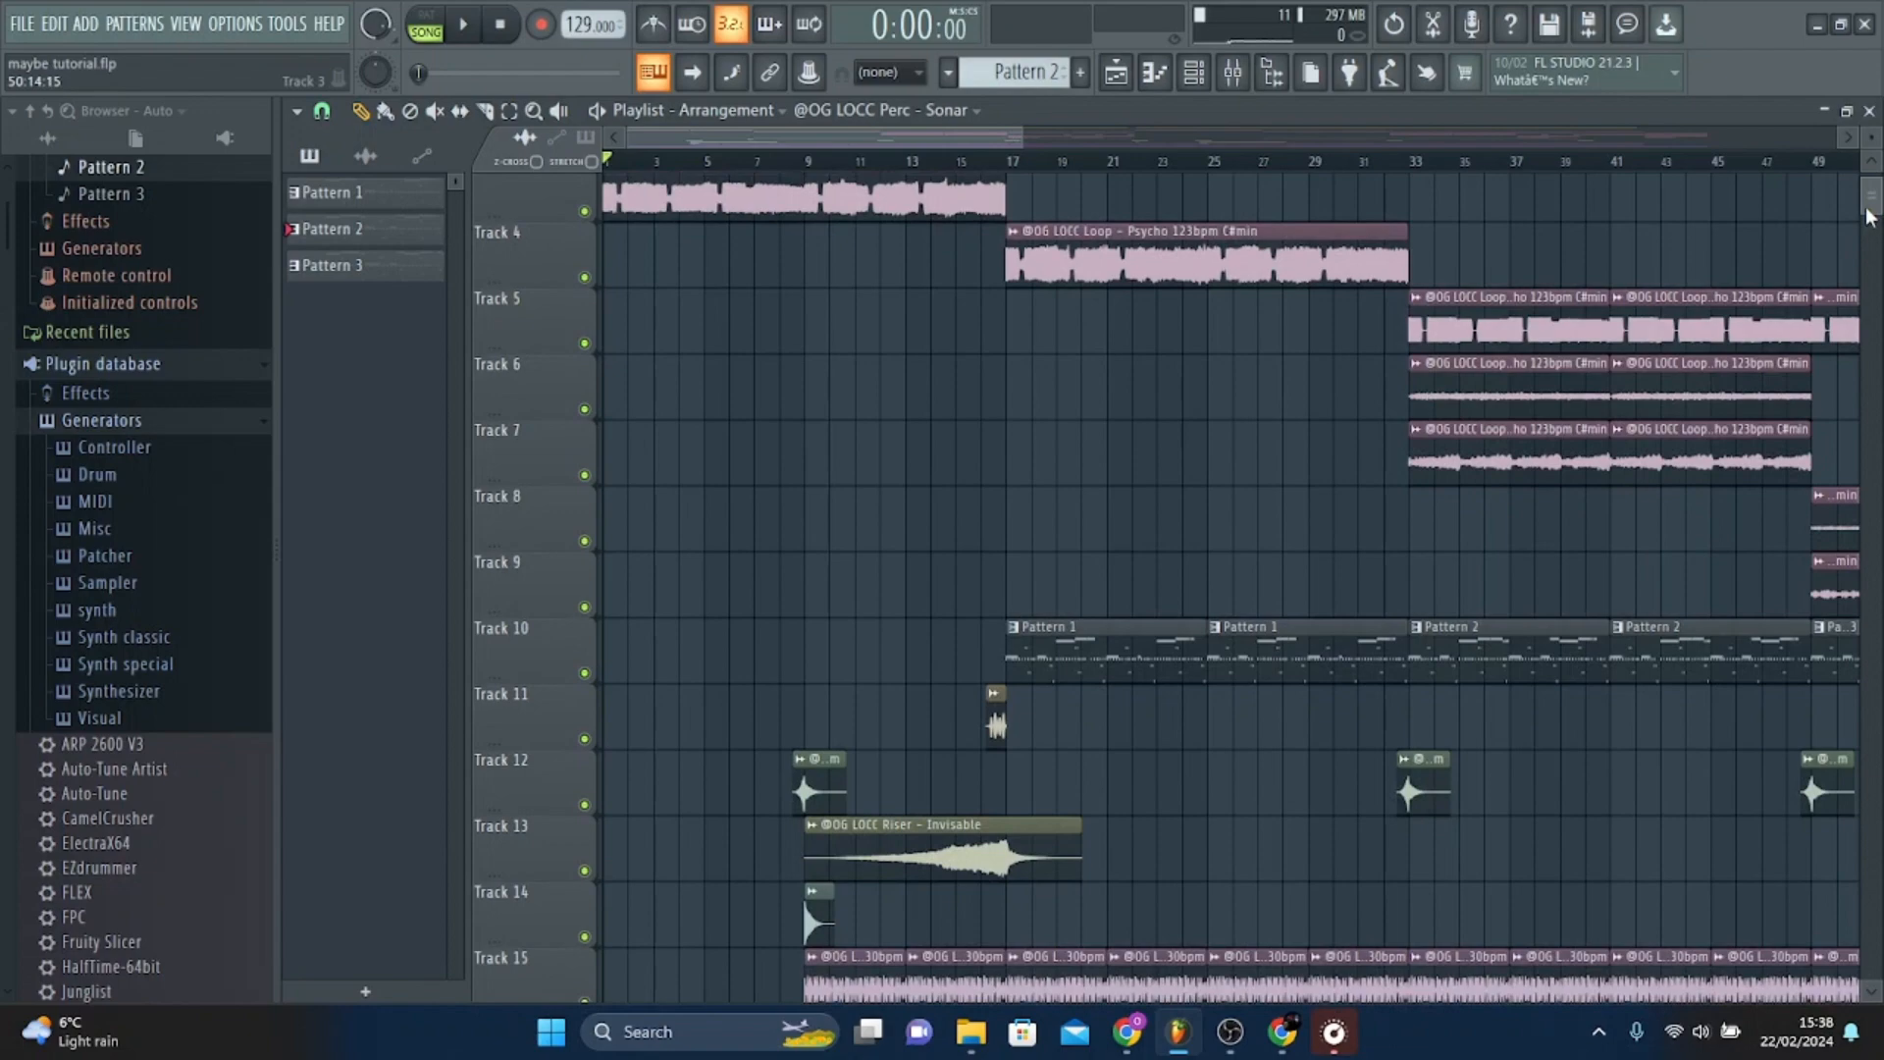
Move the Psycho 123bpm loop clip at bar 17 from Track 4 to Track 3 and mark bars 17 to 33.
{"action": "scroll", "coordinate": [1870, 216], "scroll_direction": "down", "scroll_amount": 1}
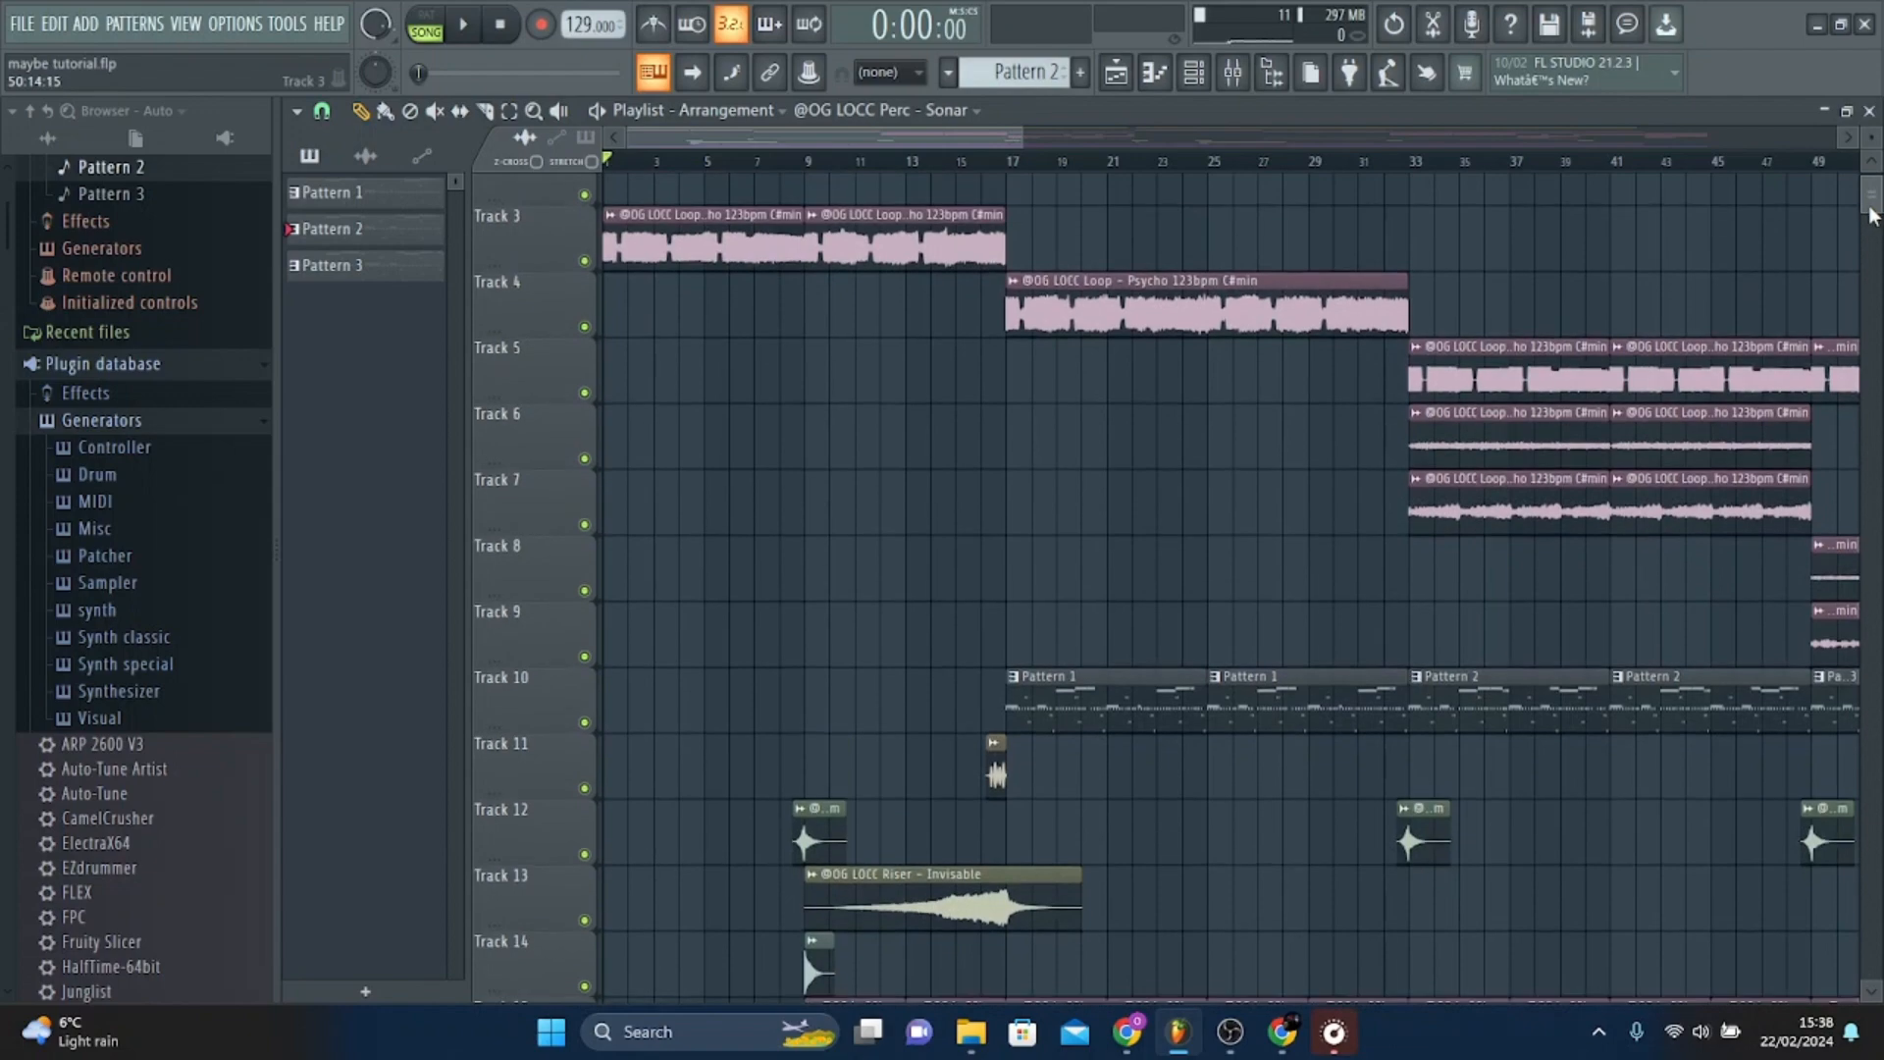
{"action": "scroll", "coordinate": [1870, 216], "scroll_direction": "down", "scroll_amount": 3}
{"action": "scroll", "coordinate": [1871, 202], "scroll_direction": "up", "scroll_amount": 5}
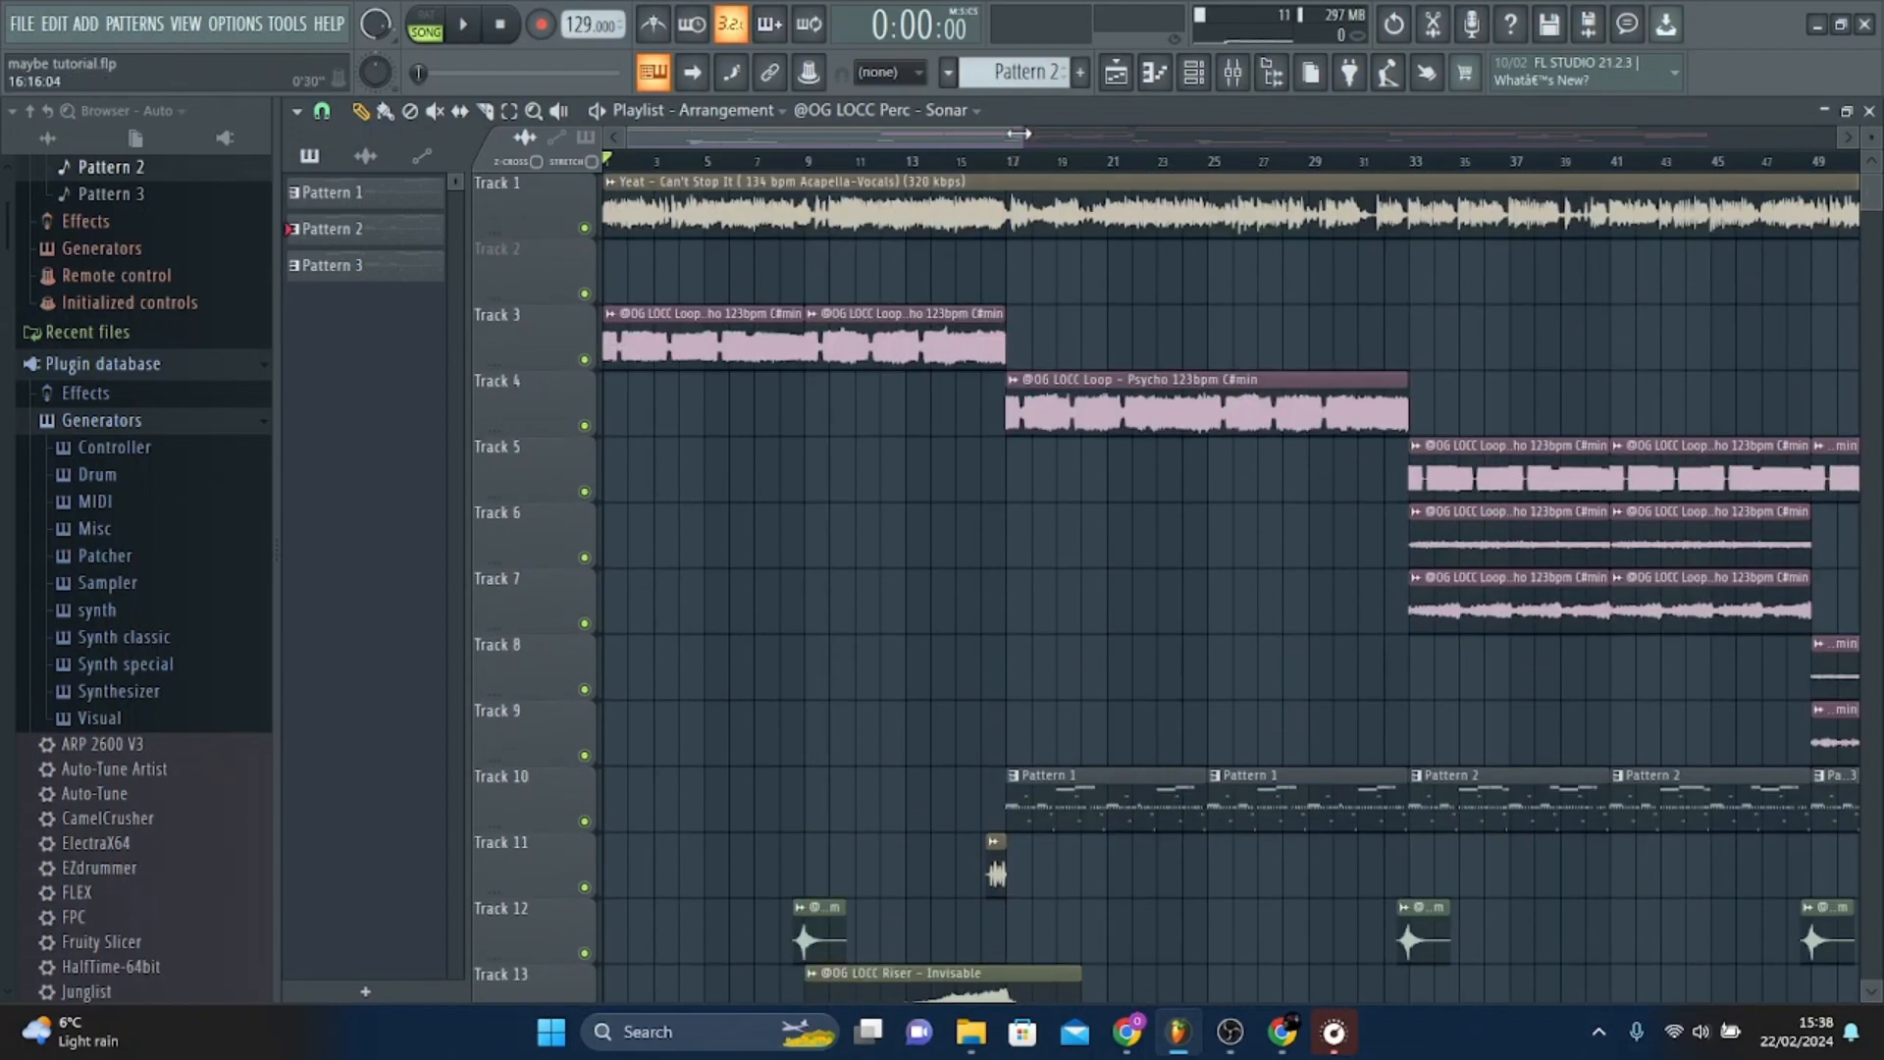
{"action": "left_click_drag", "start_coordinate": [1019, 133], "coordinate": [1461, 135]}
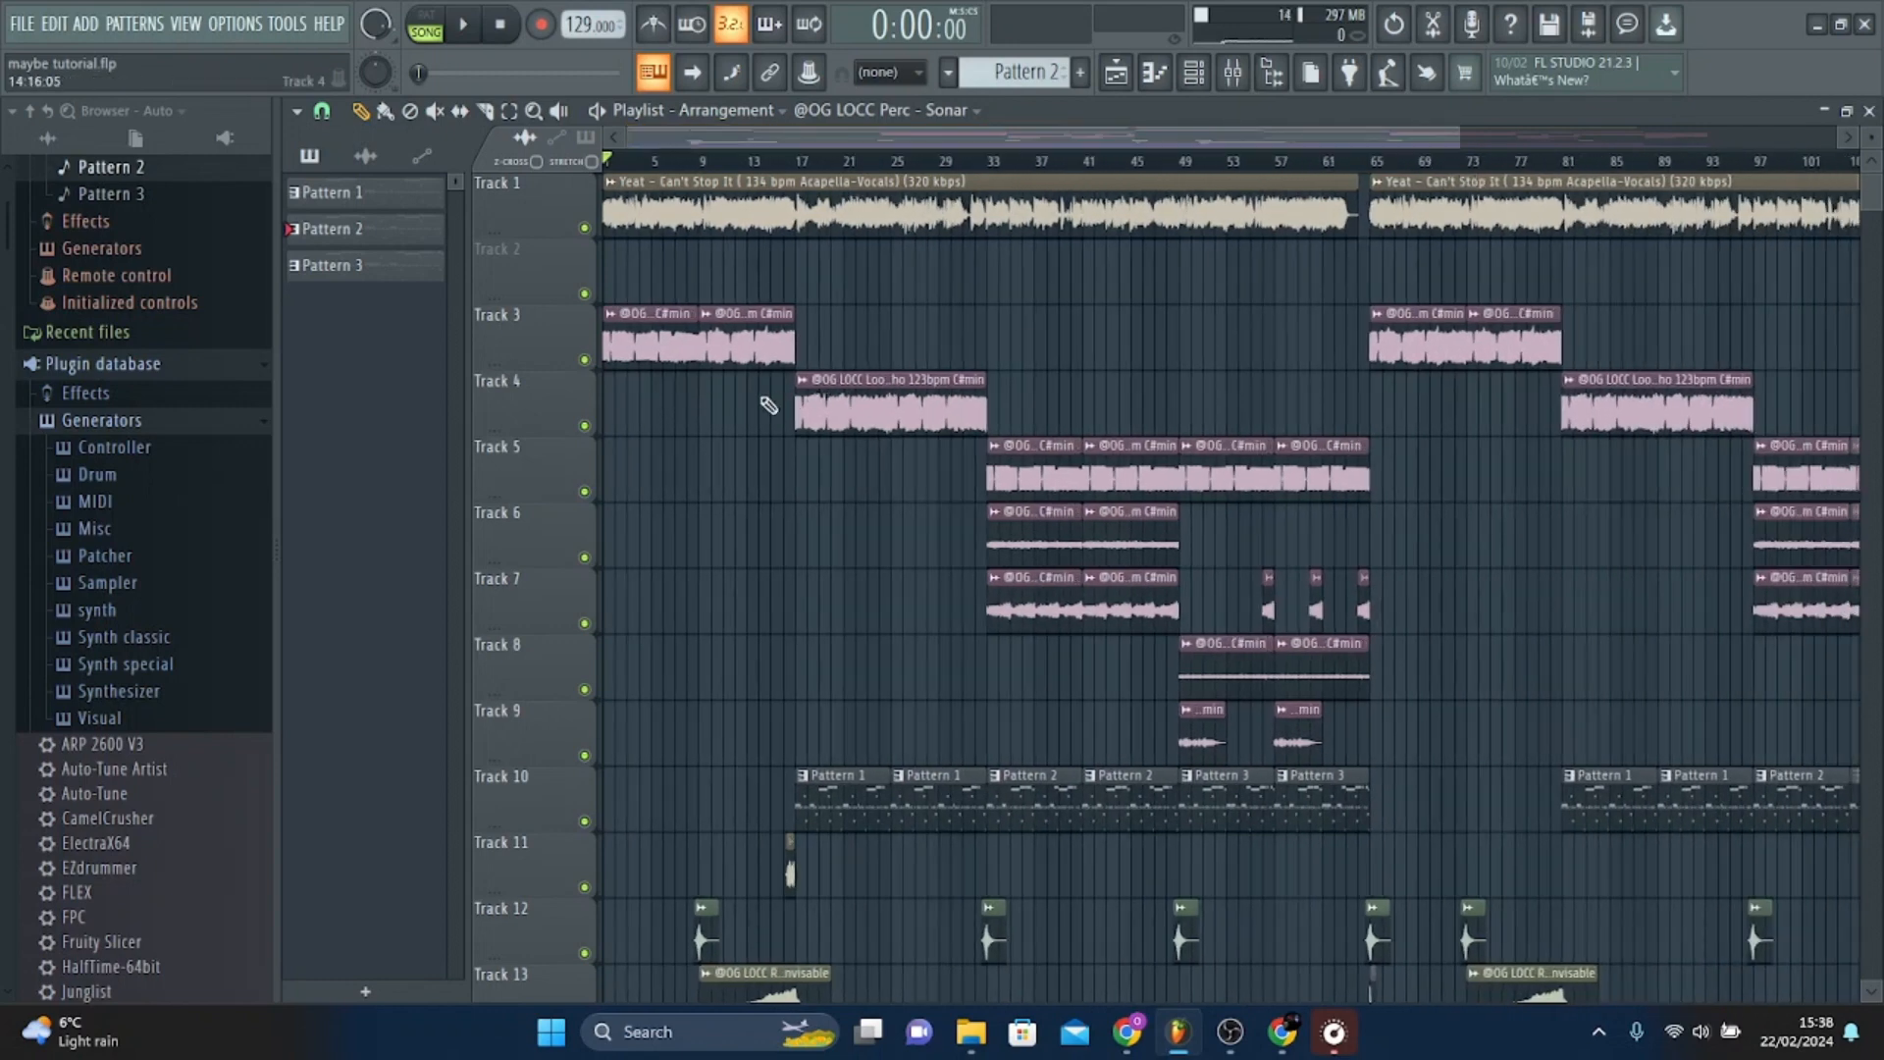
{"action": "left_click_drag", "start_coordinate": [769, 405], "coordinate": [938, 446]}
{"action": "key", "text": "shift+Up"}
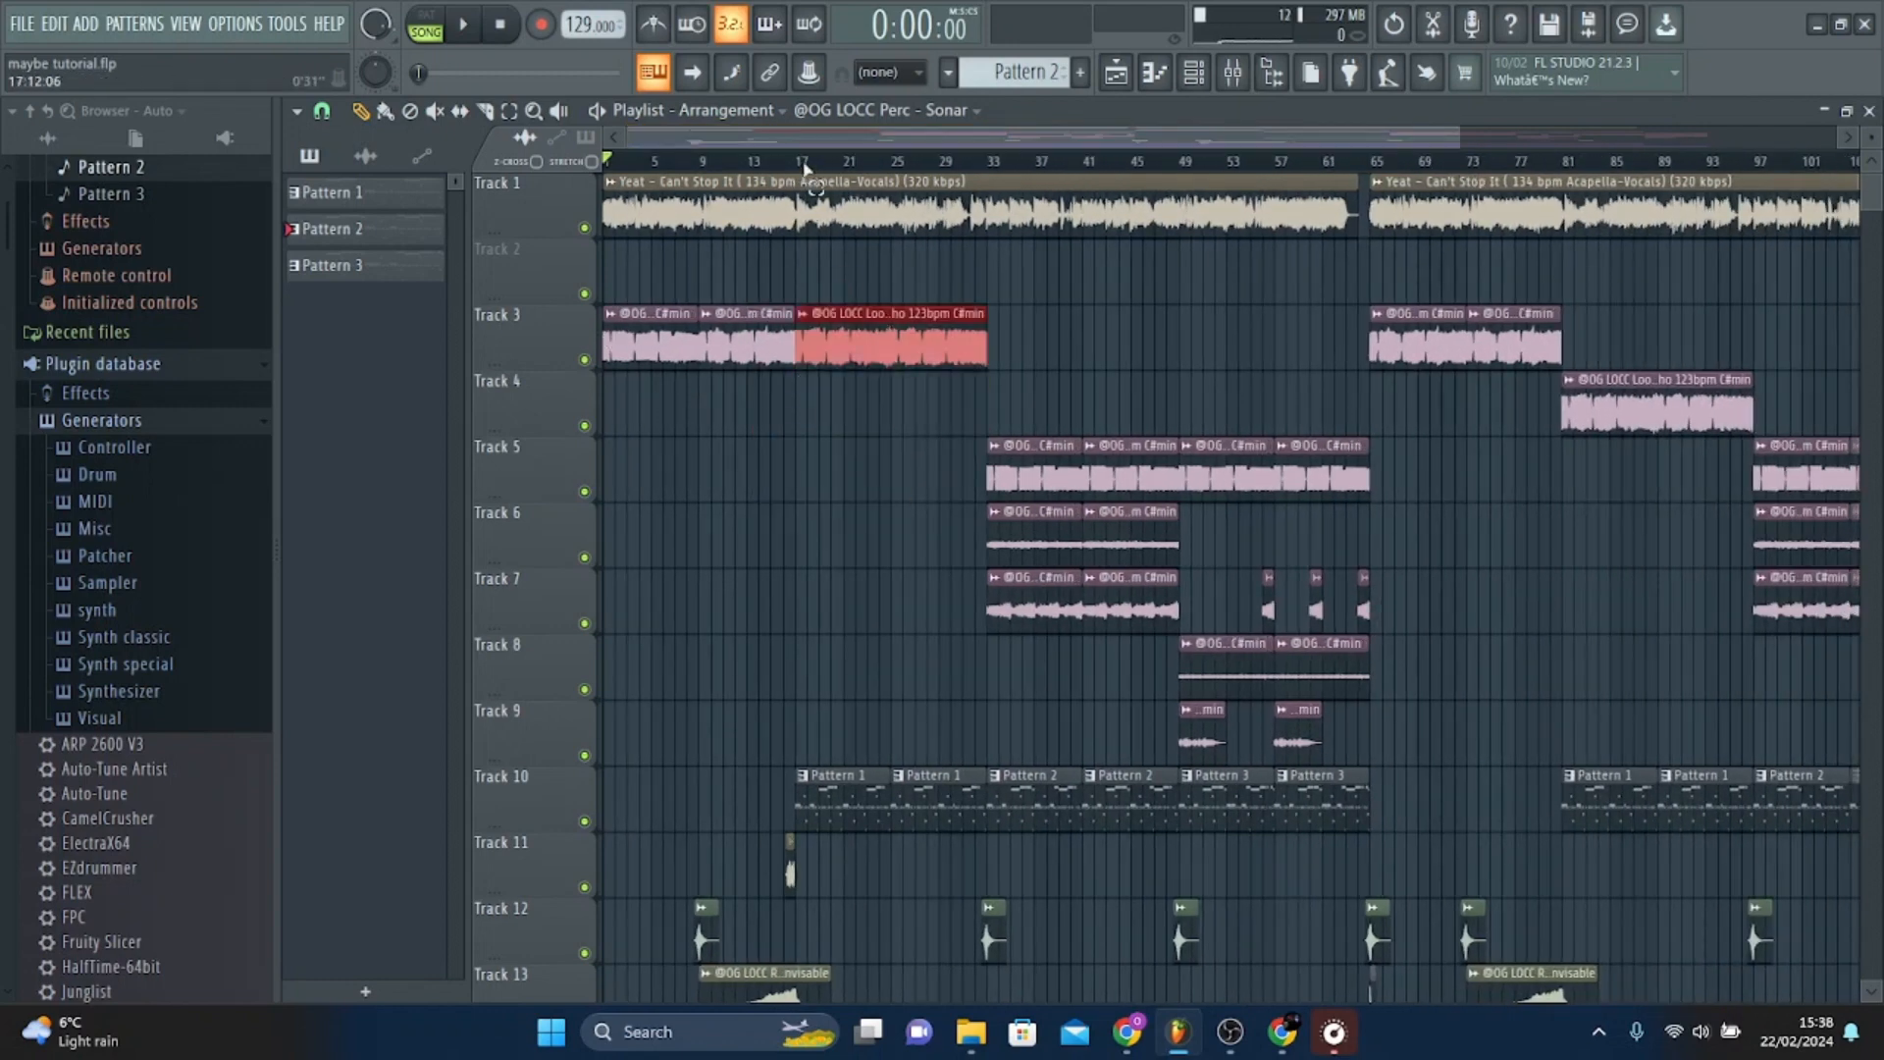
{"action": "left_click_drag", "start_coordinate": [803, 163], "coordinate": [991, 209]}
{"action": "left_click", "coordinate": [926, 534]}
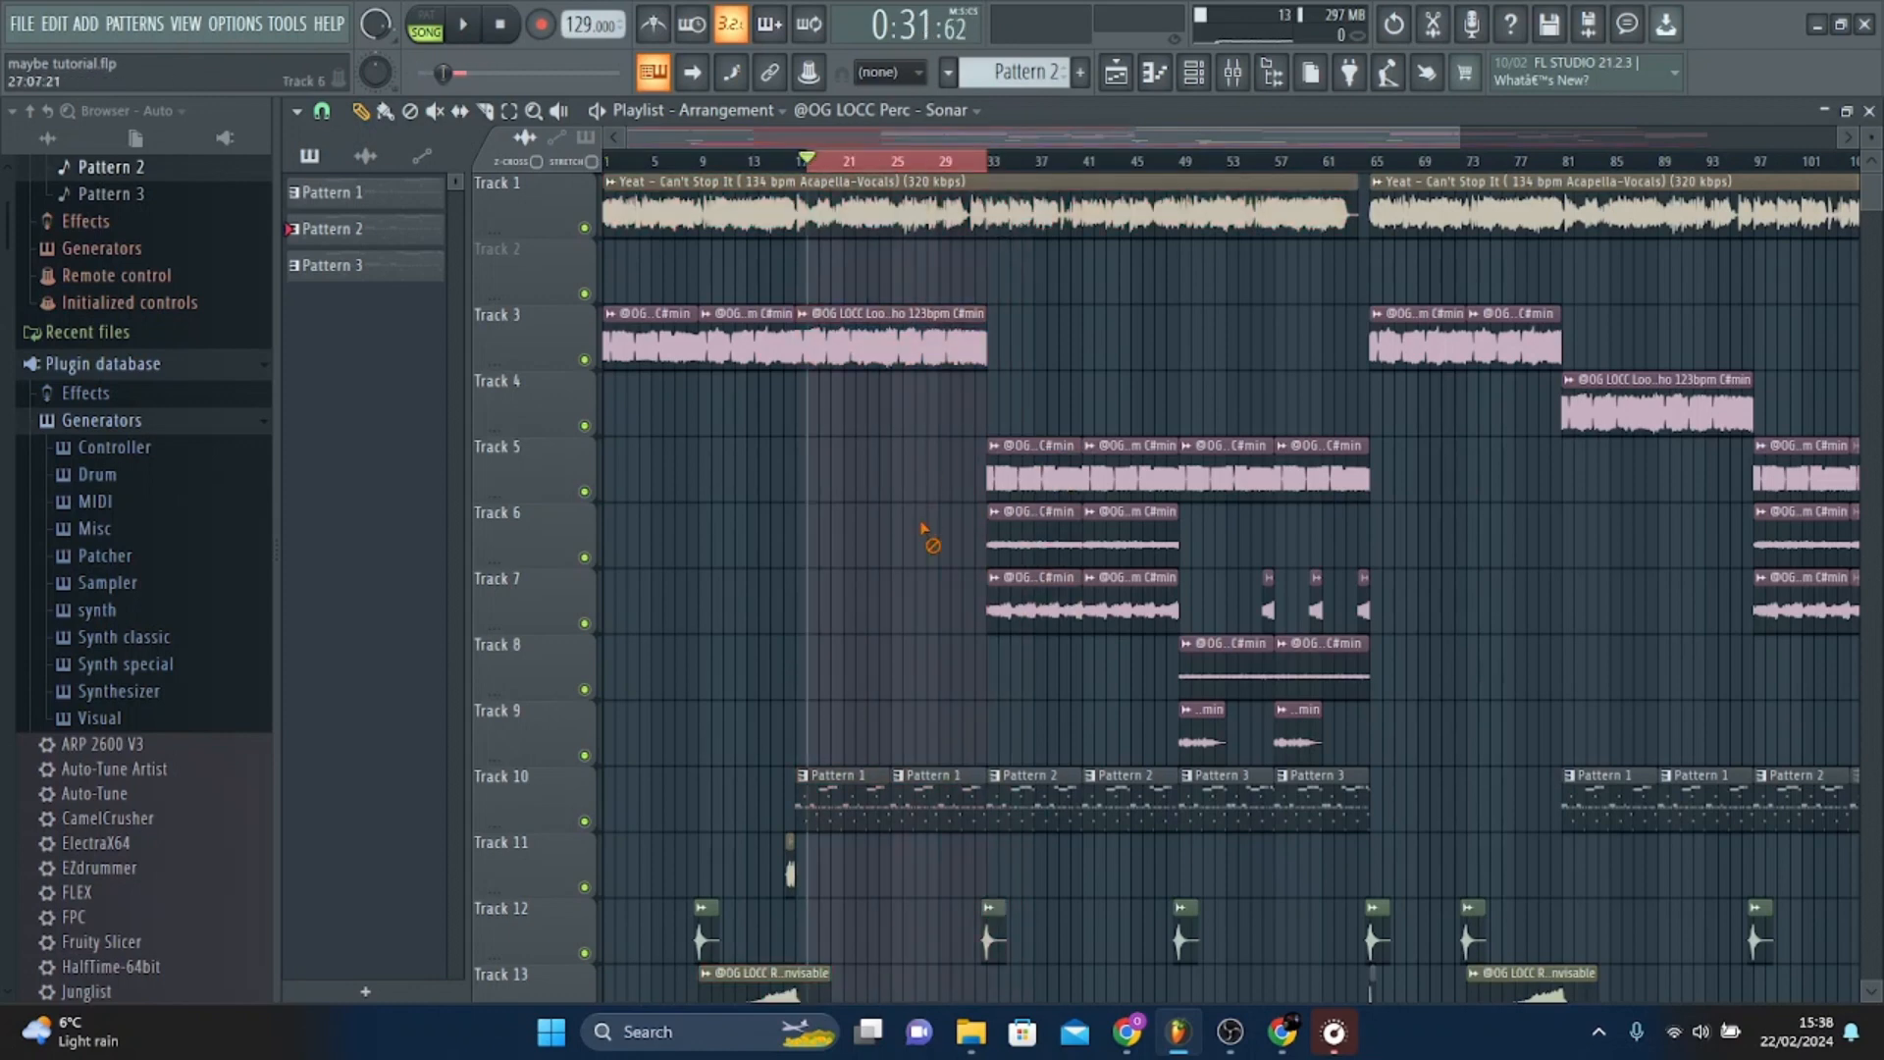
Solo the loop layers on Tracks 5 to 9 and play them from bar 33.
{"action": "right_click", "coordinate": [585, 492]}
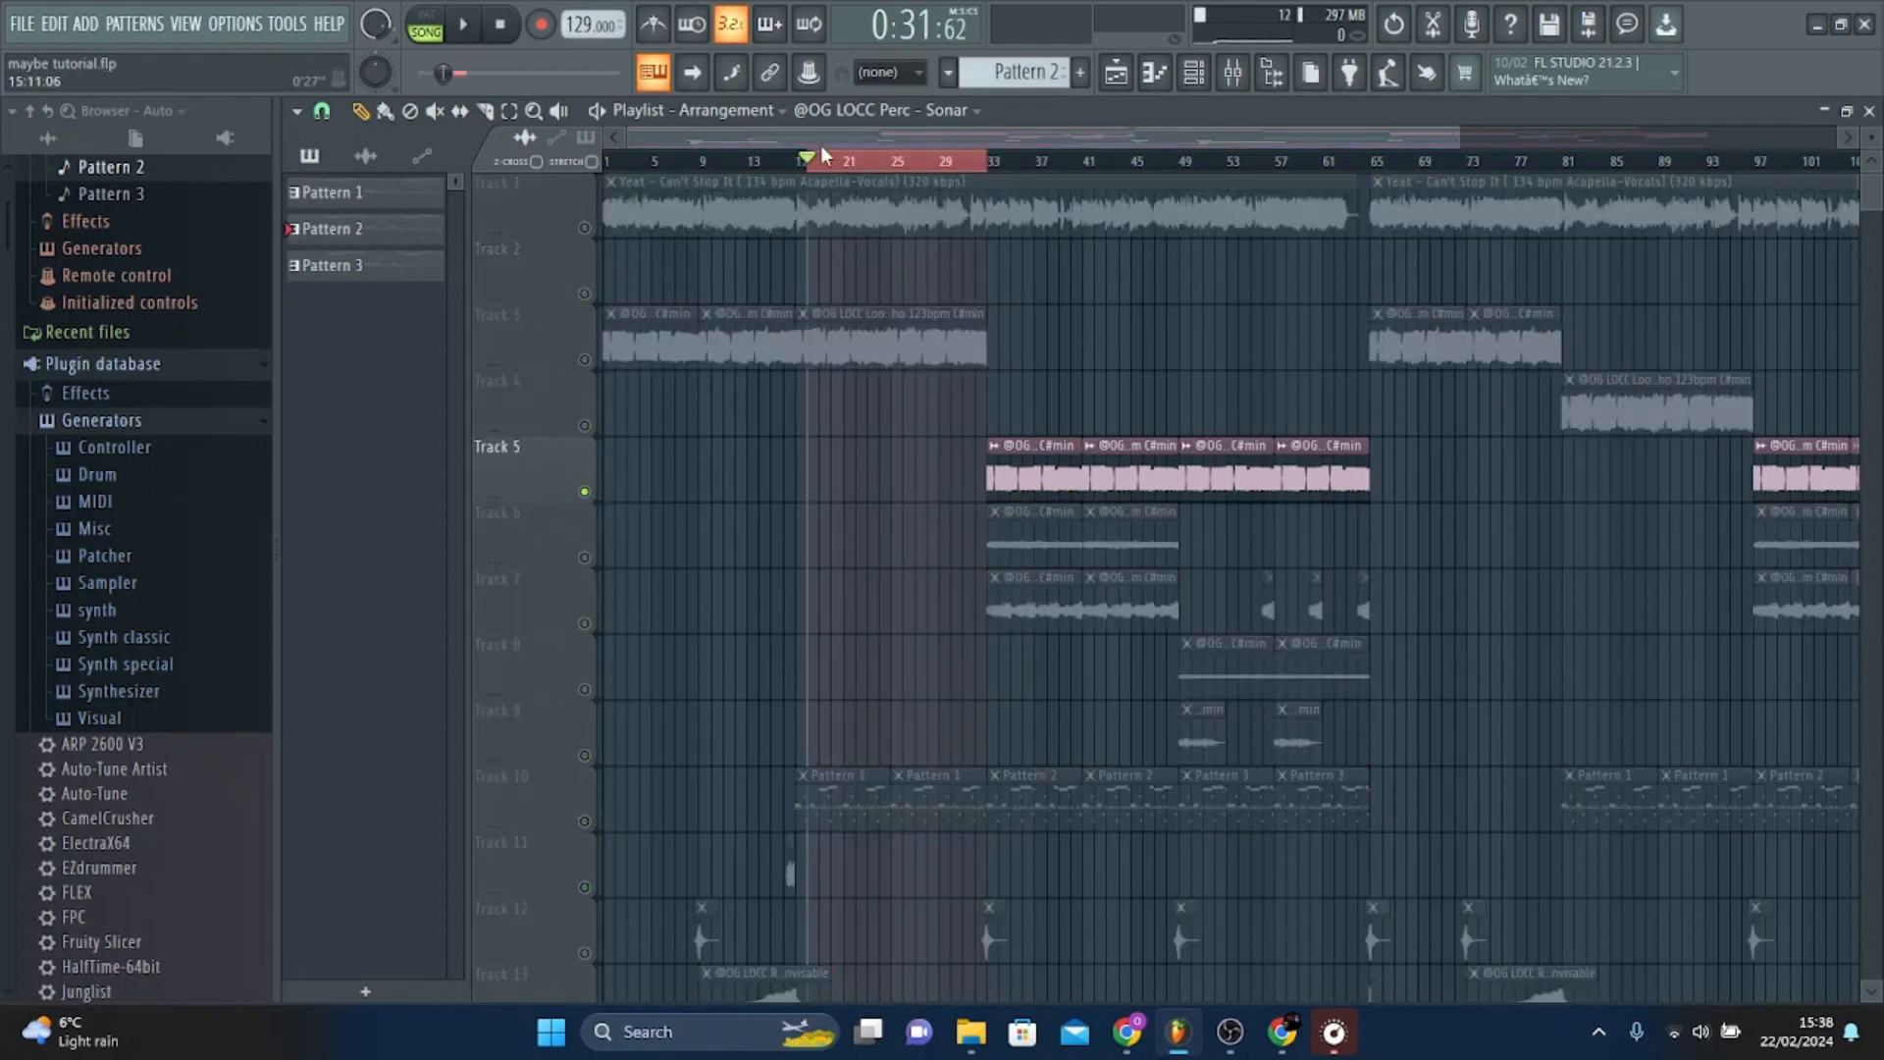
{"action": "left_click_drag", "start_coordinate": [826, 132], "coordinate": [883, 294]}
{"action": "left_click", "coordinate": [870, 149]}
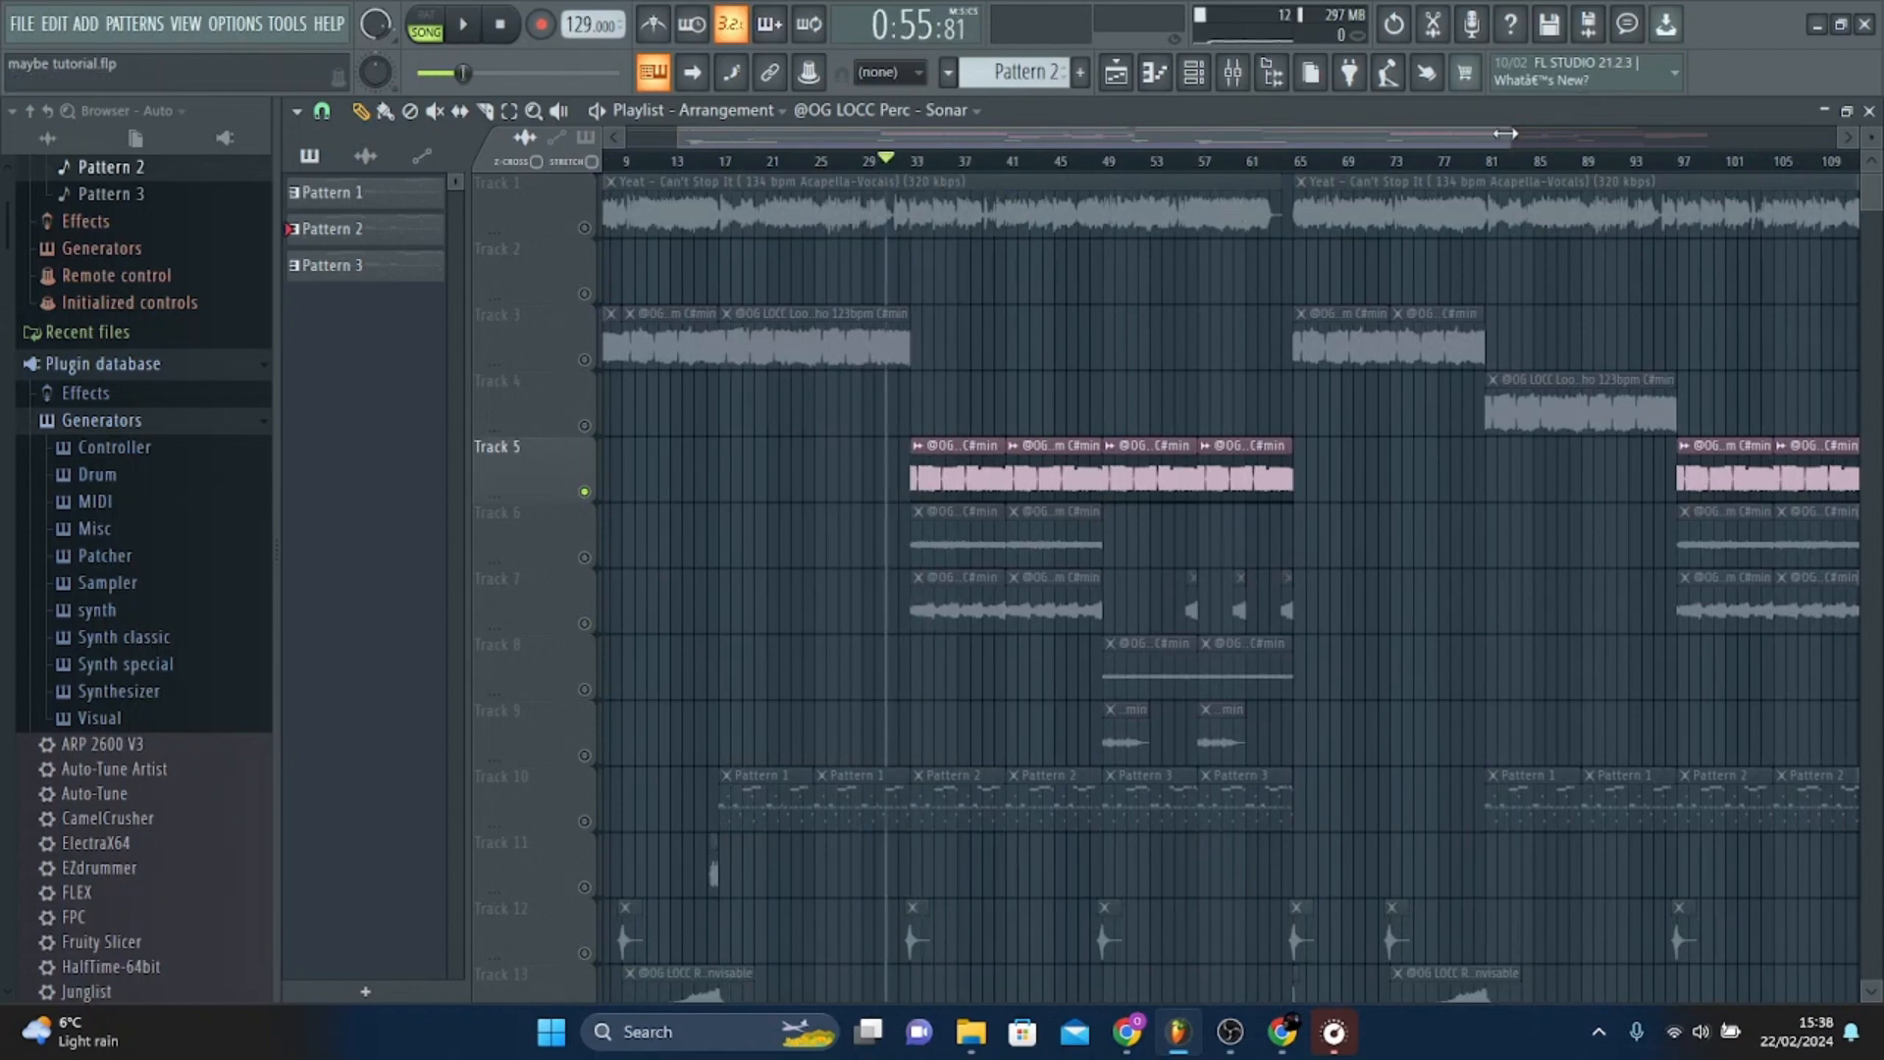
{"action": "left_click_drag", "start_coordinate": [1506, 132], "coordinate": [1389, 157]}
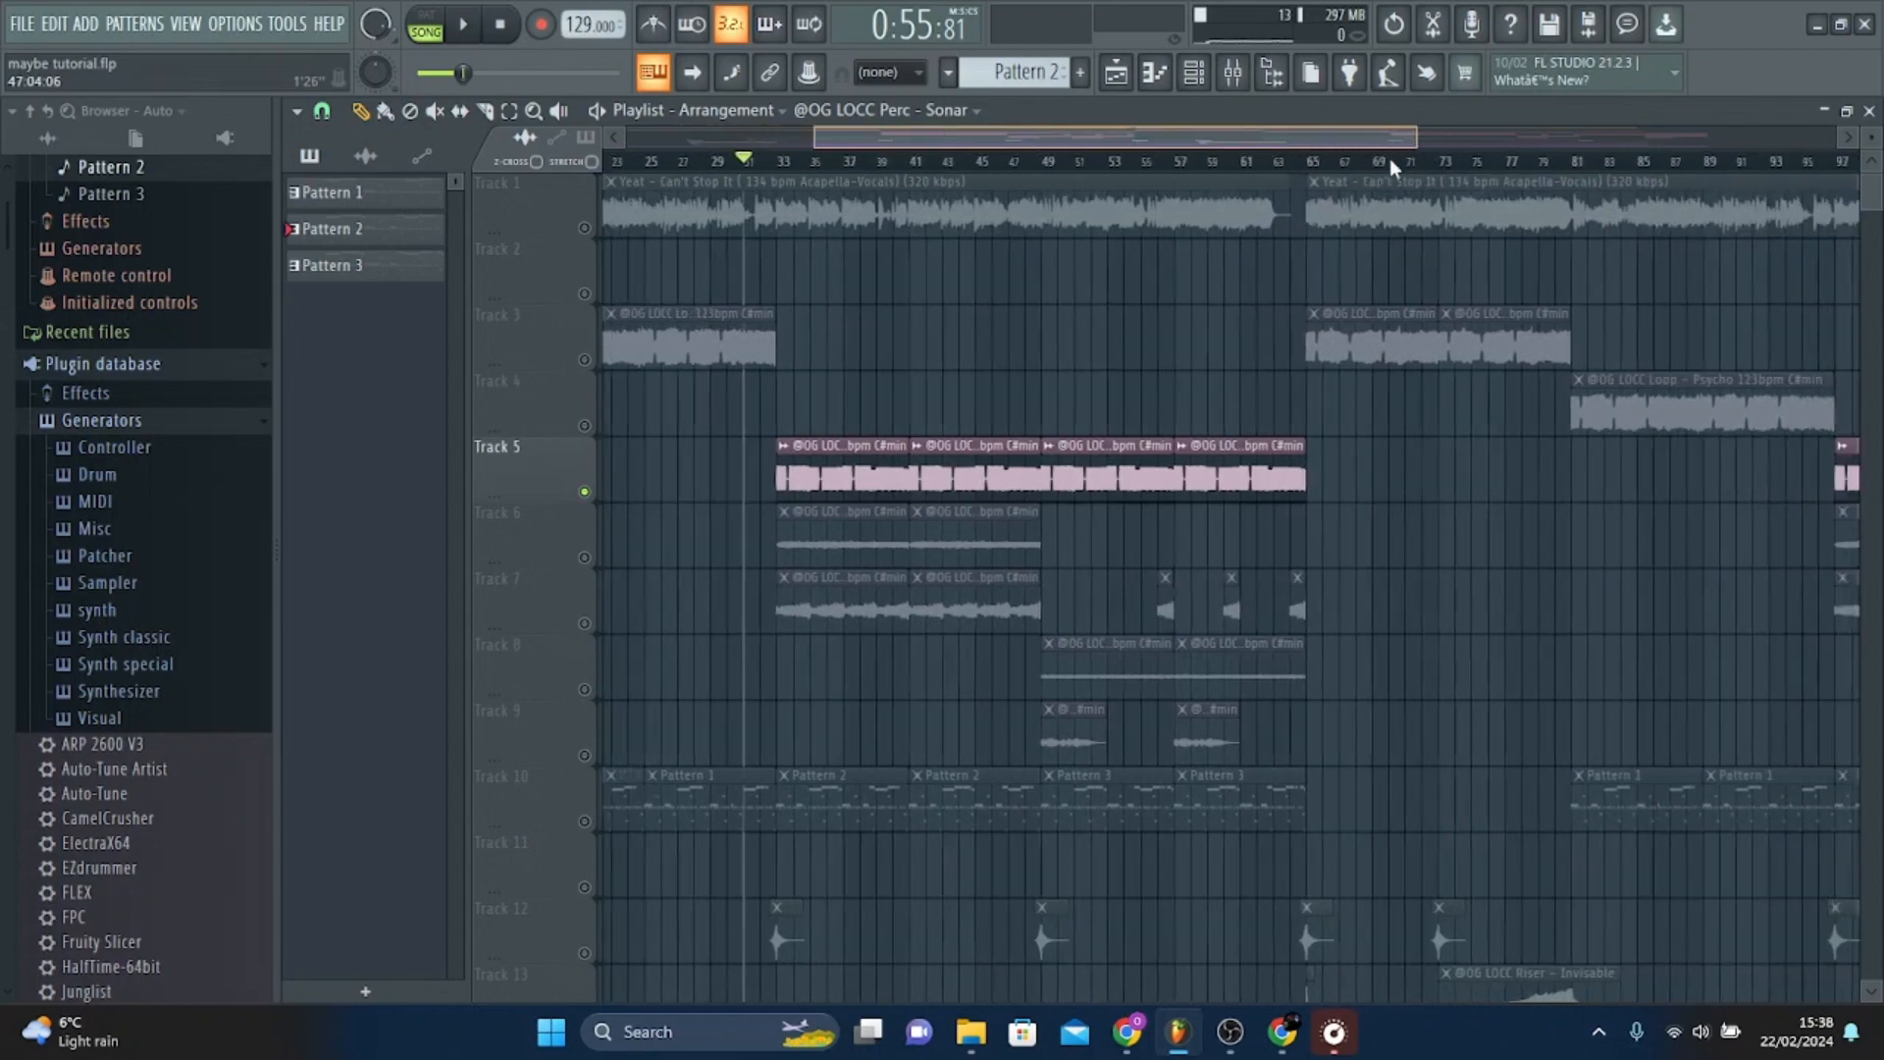
{"action": "key", "text": "space"}
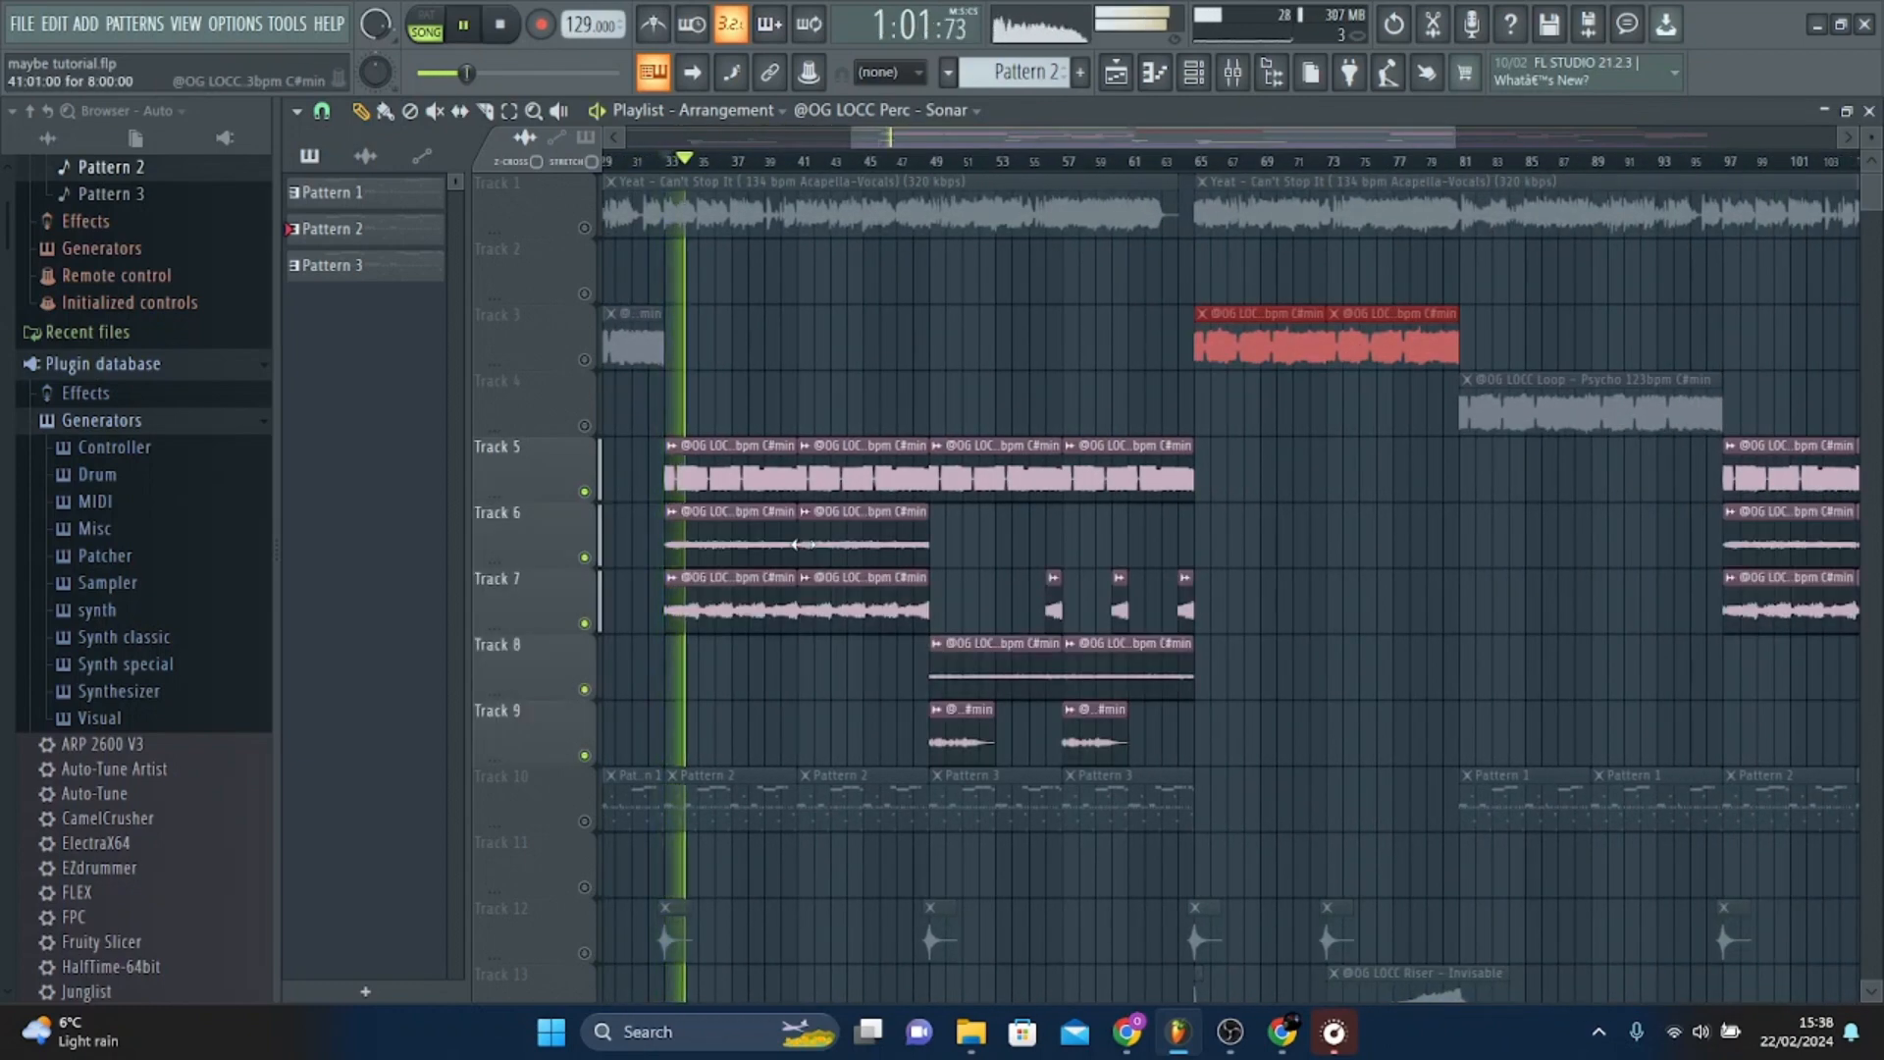
{"action": "key", "text": "space"}
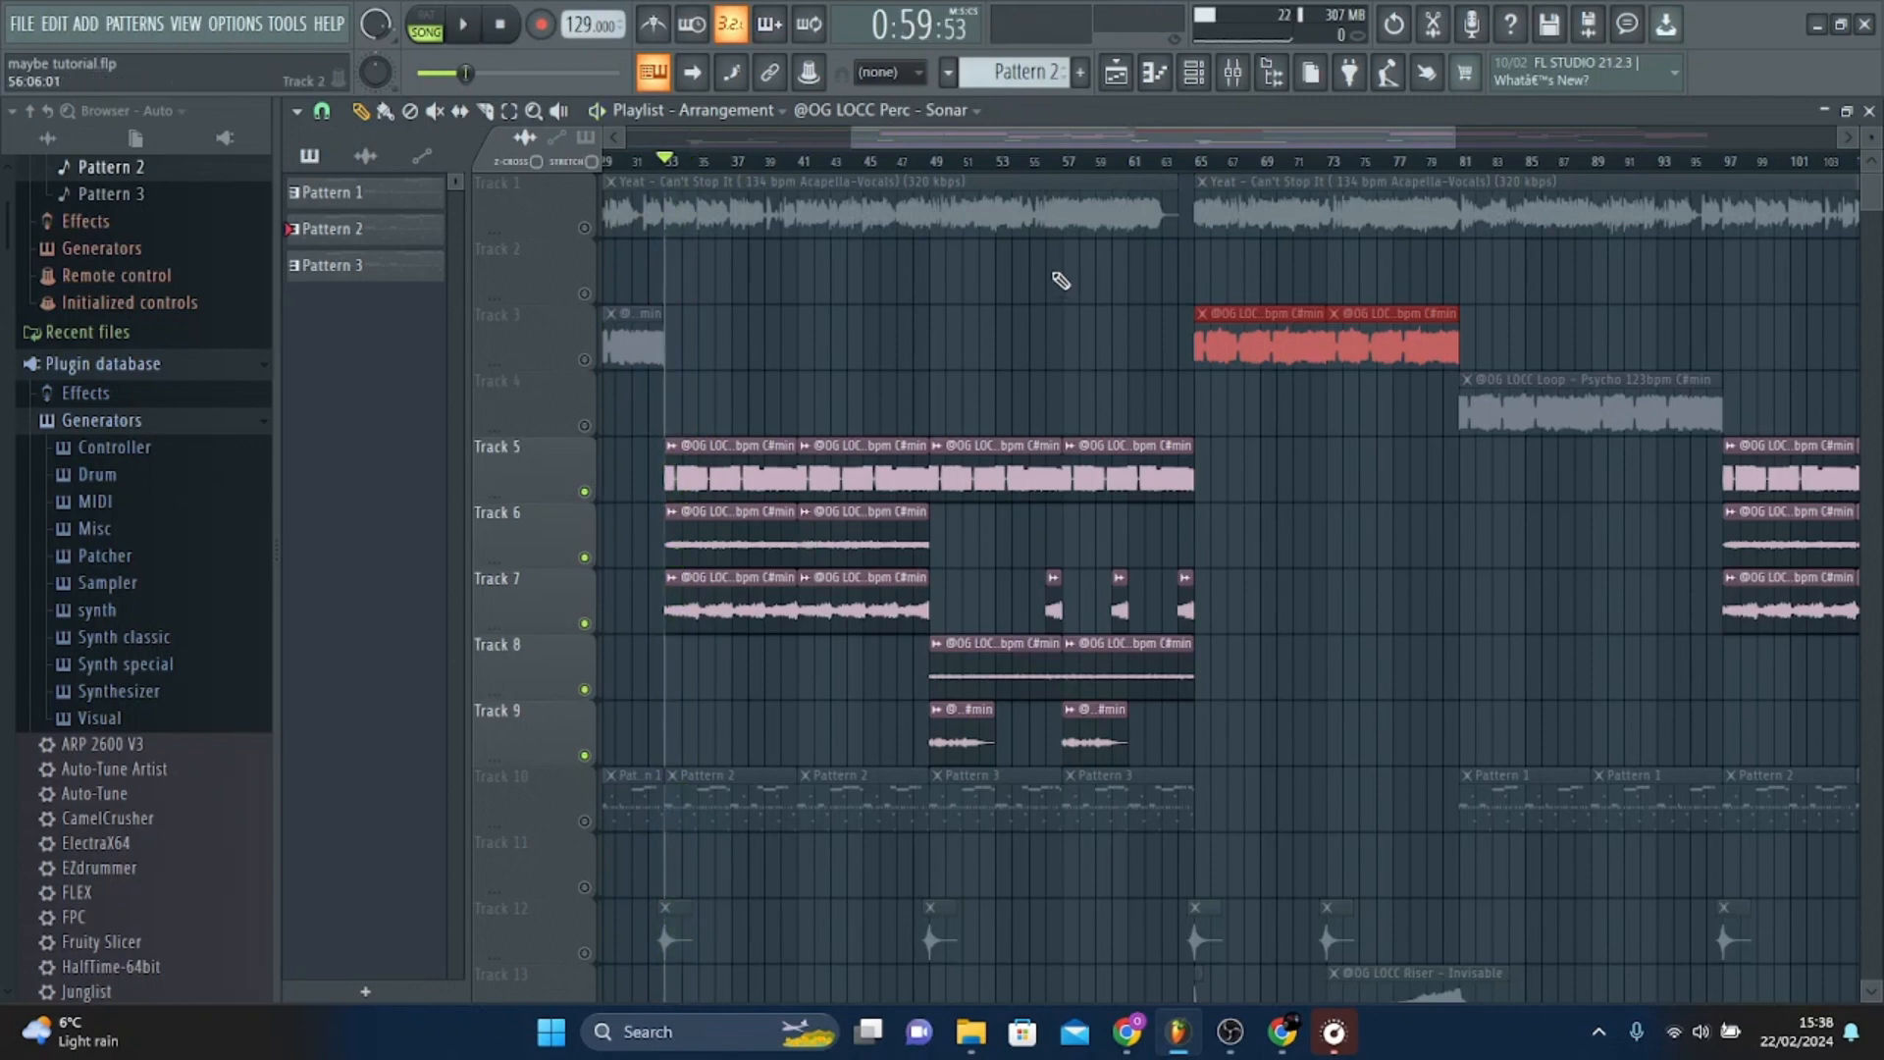
Place the playback position at bar 53 and play the soloed loop layers from there.
{"action": "left_click_drag", "start_coordinate": [1063, 162], "coordinate": [996, 218]}
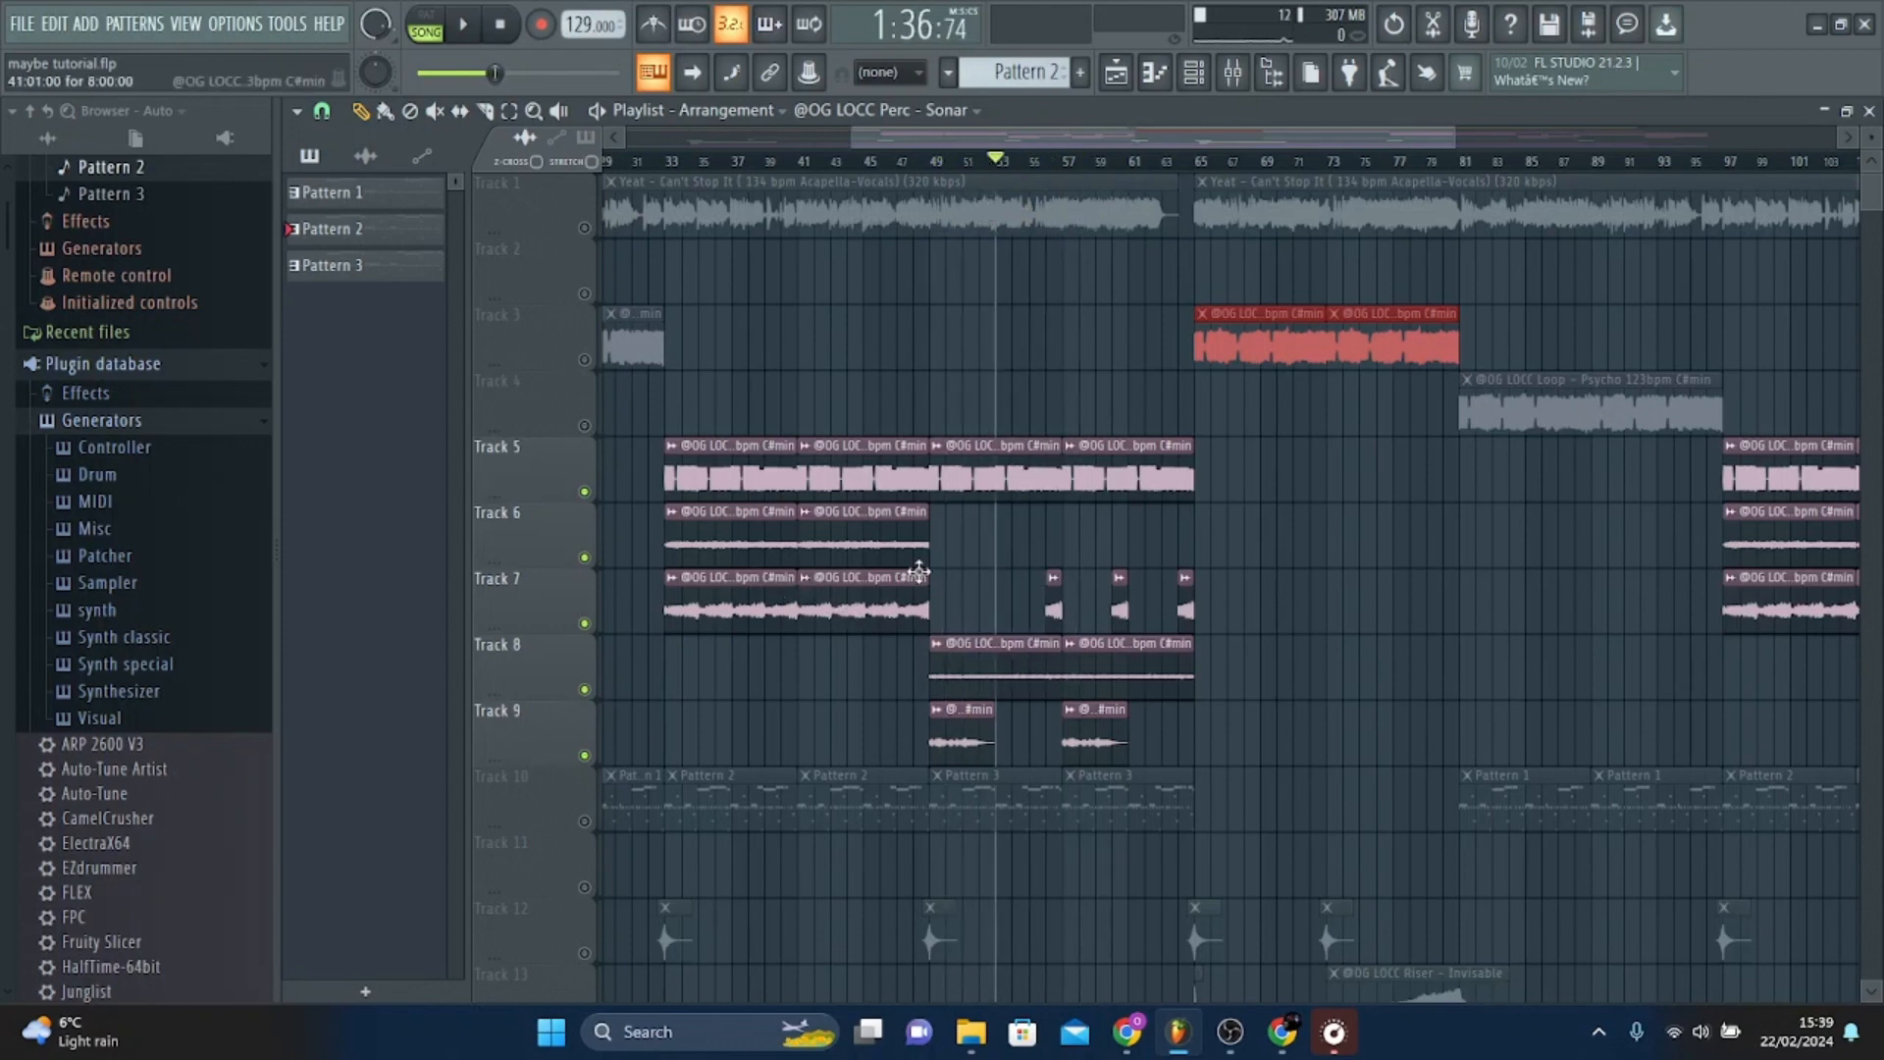
{"action": "key", "text": "space"}
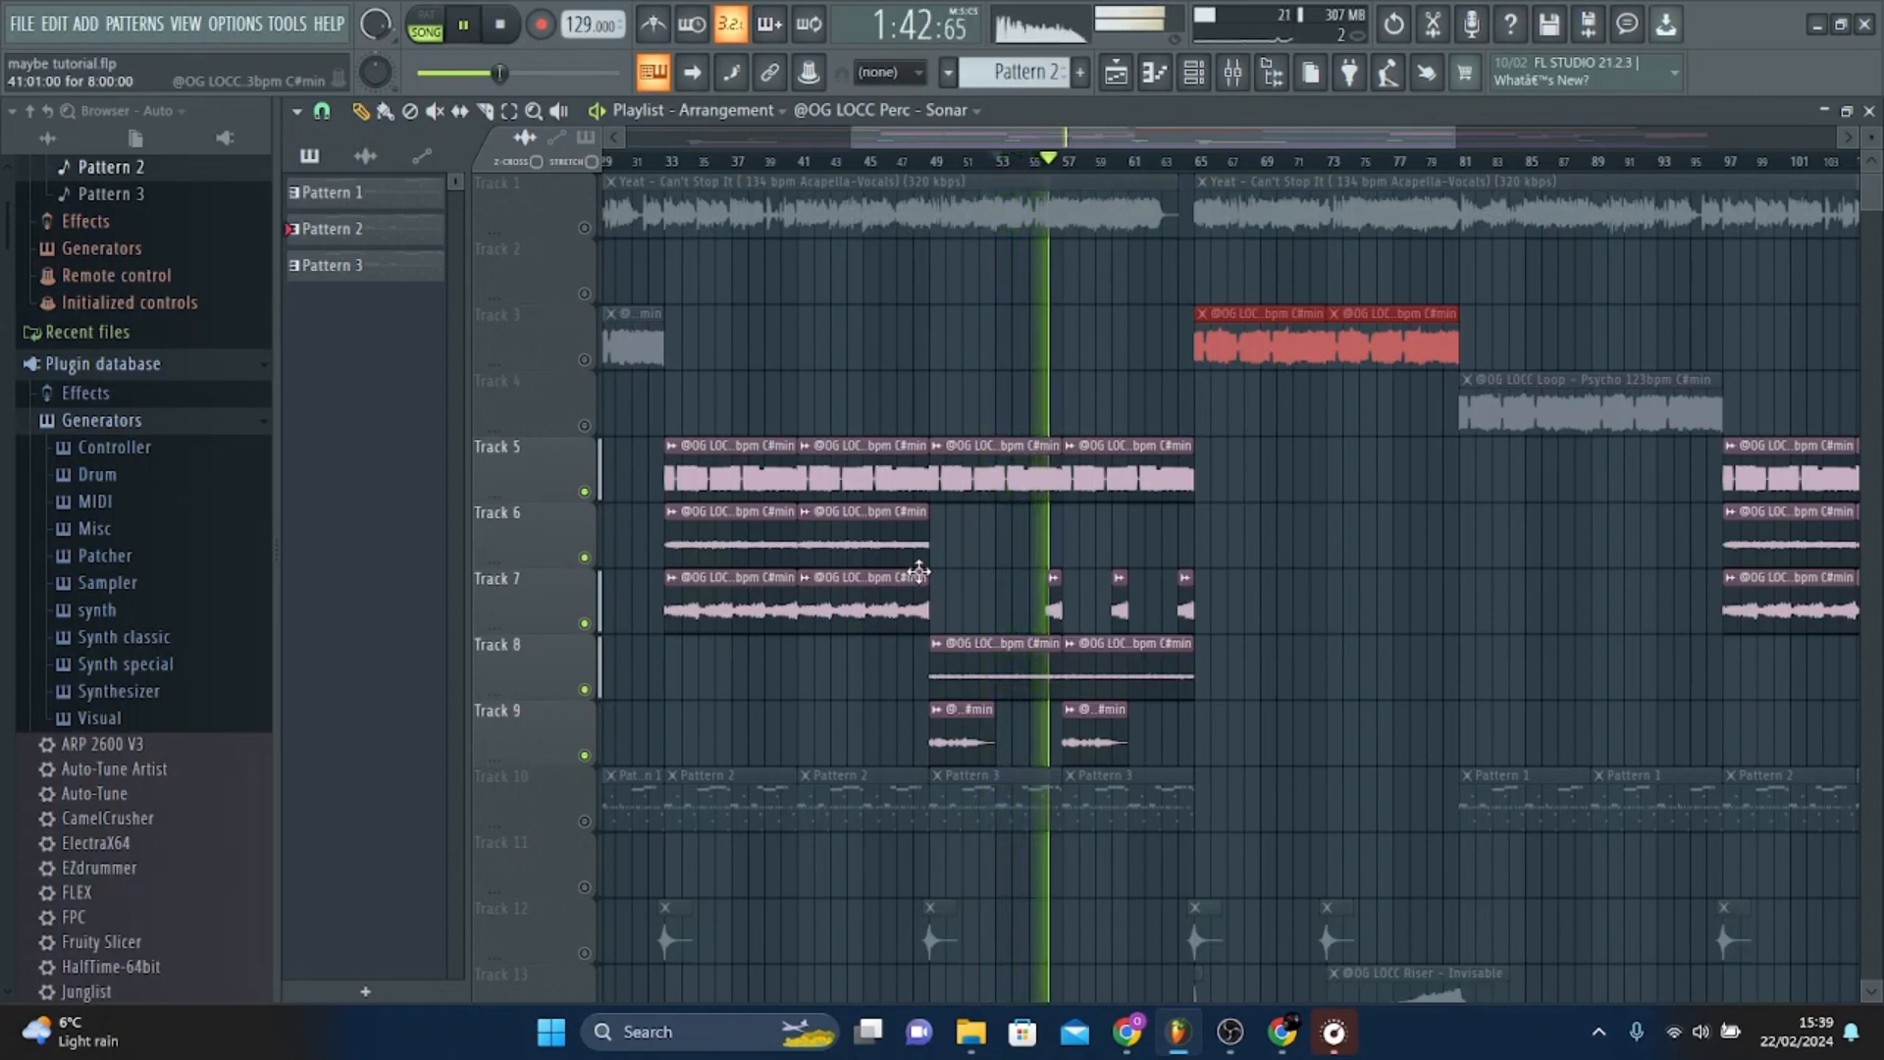
{"action": "key", "text": "space"}
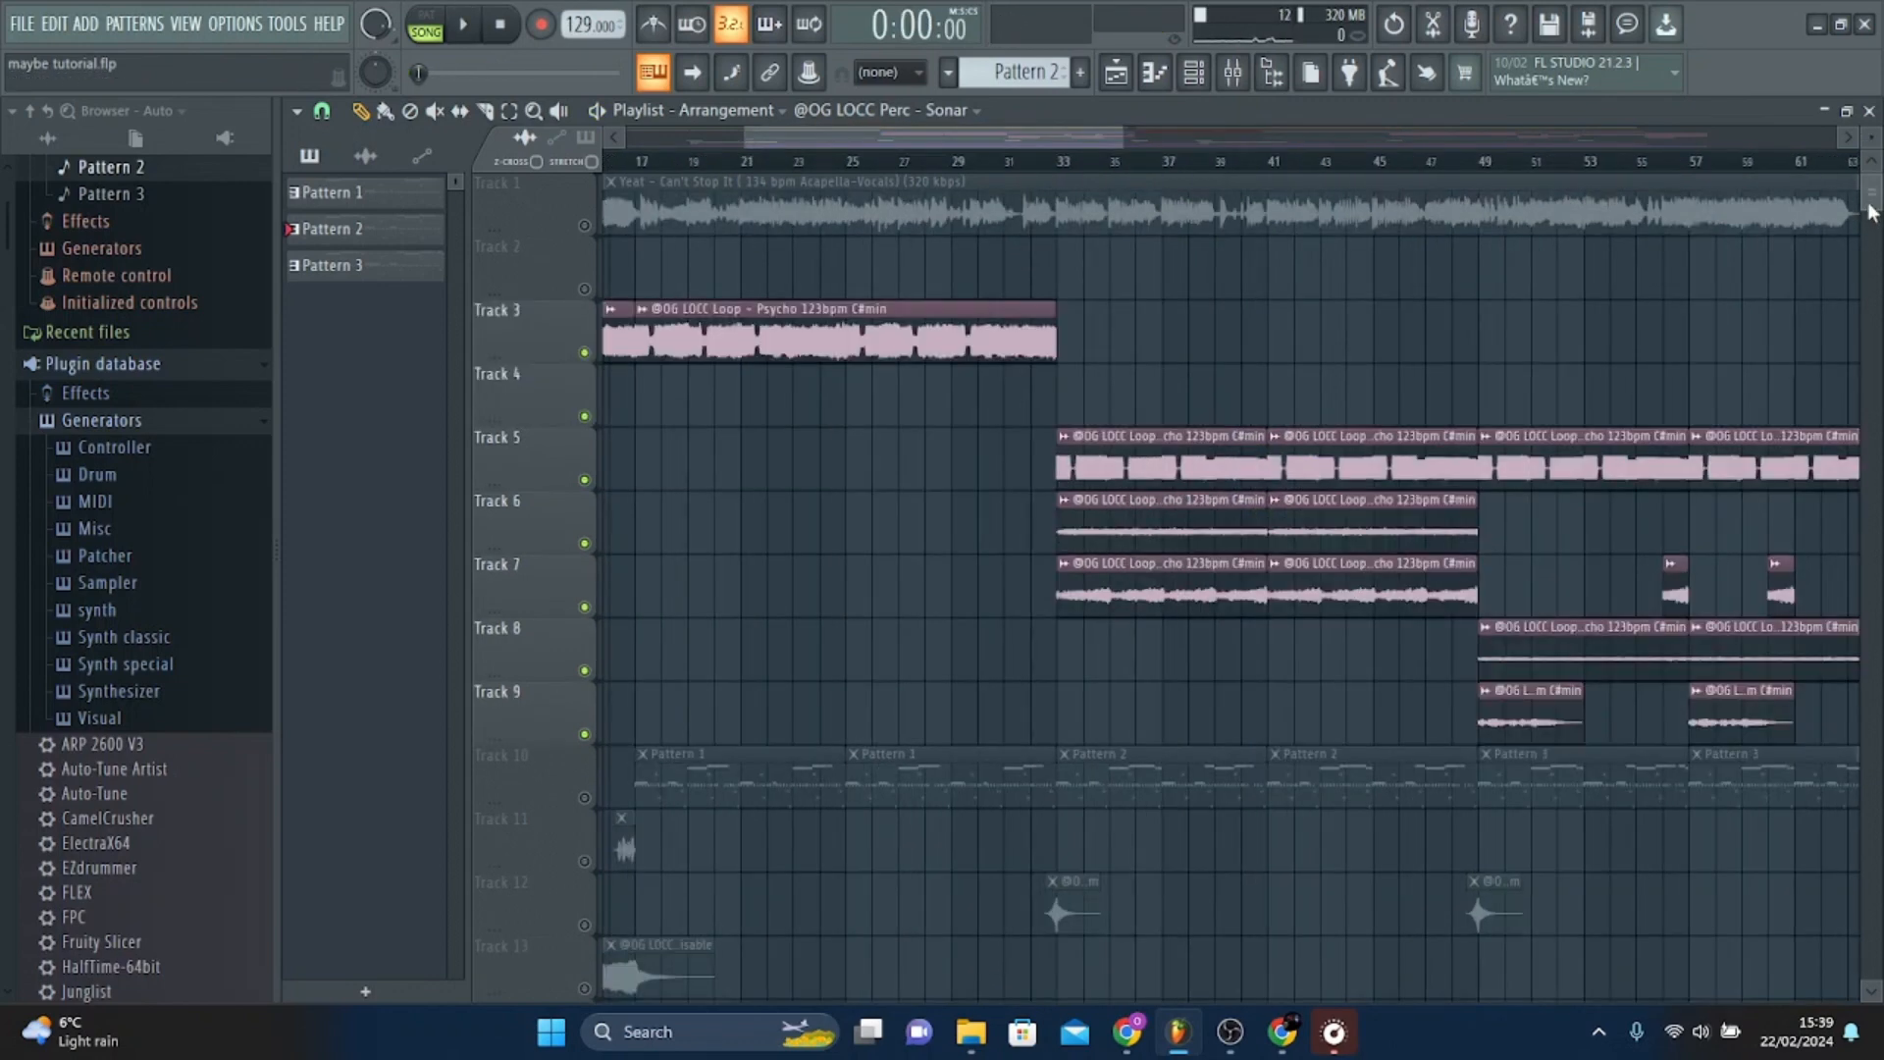
Open the first Pattern 1 clip on Track 10 in the piano roll and fit its notes in view.
{"action": "left_click_drag", "start_coordinate": [1868, 201], "coordinate": [1868, 210]}
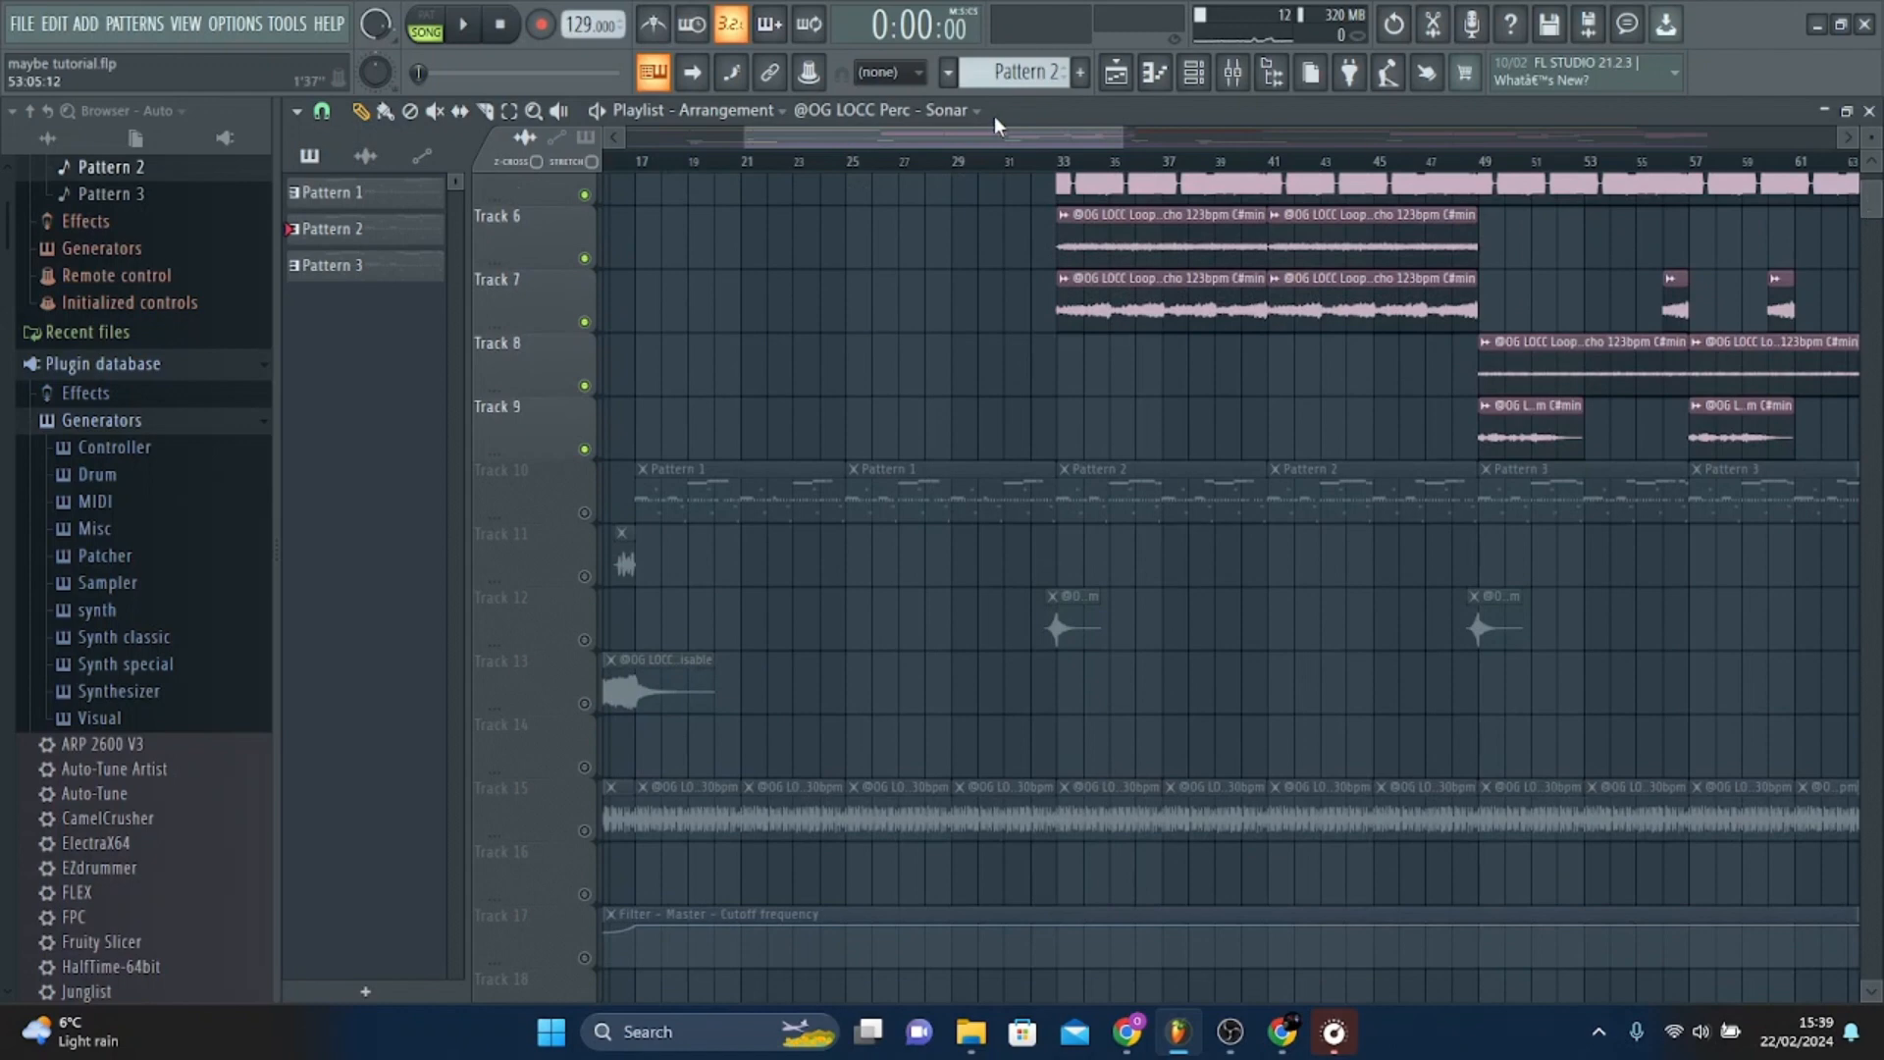
{"action": "left_click_drag", "start_coordinate": [1121, 136], "coordinate": [1019, 157]}
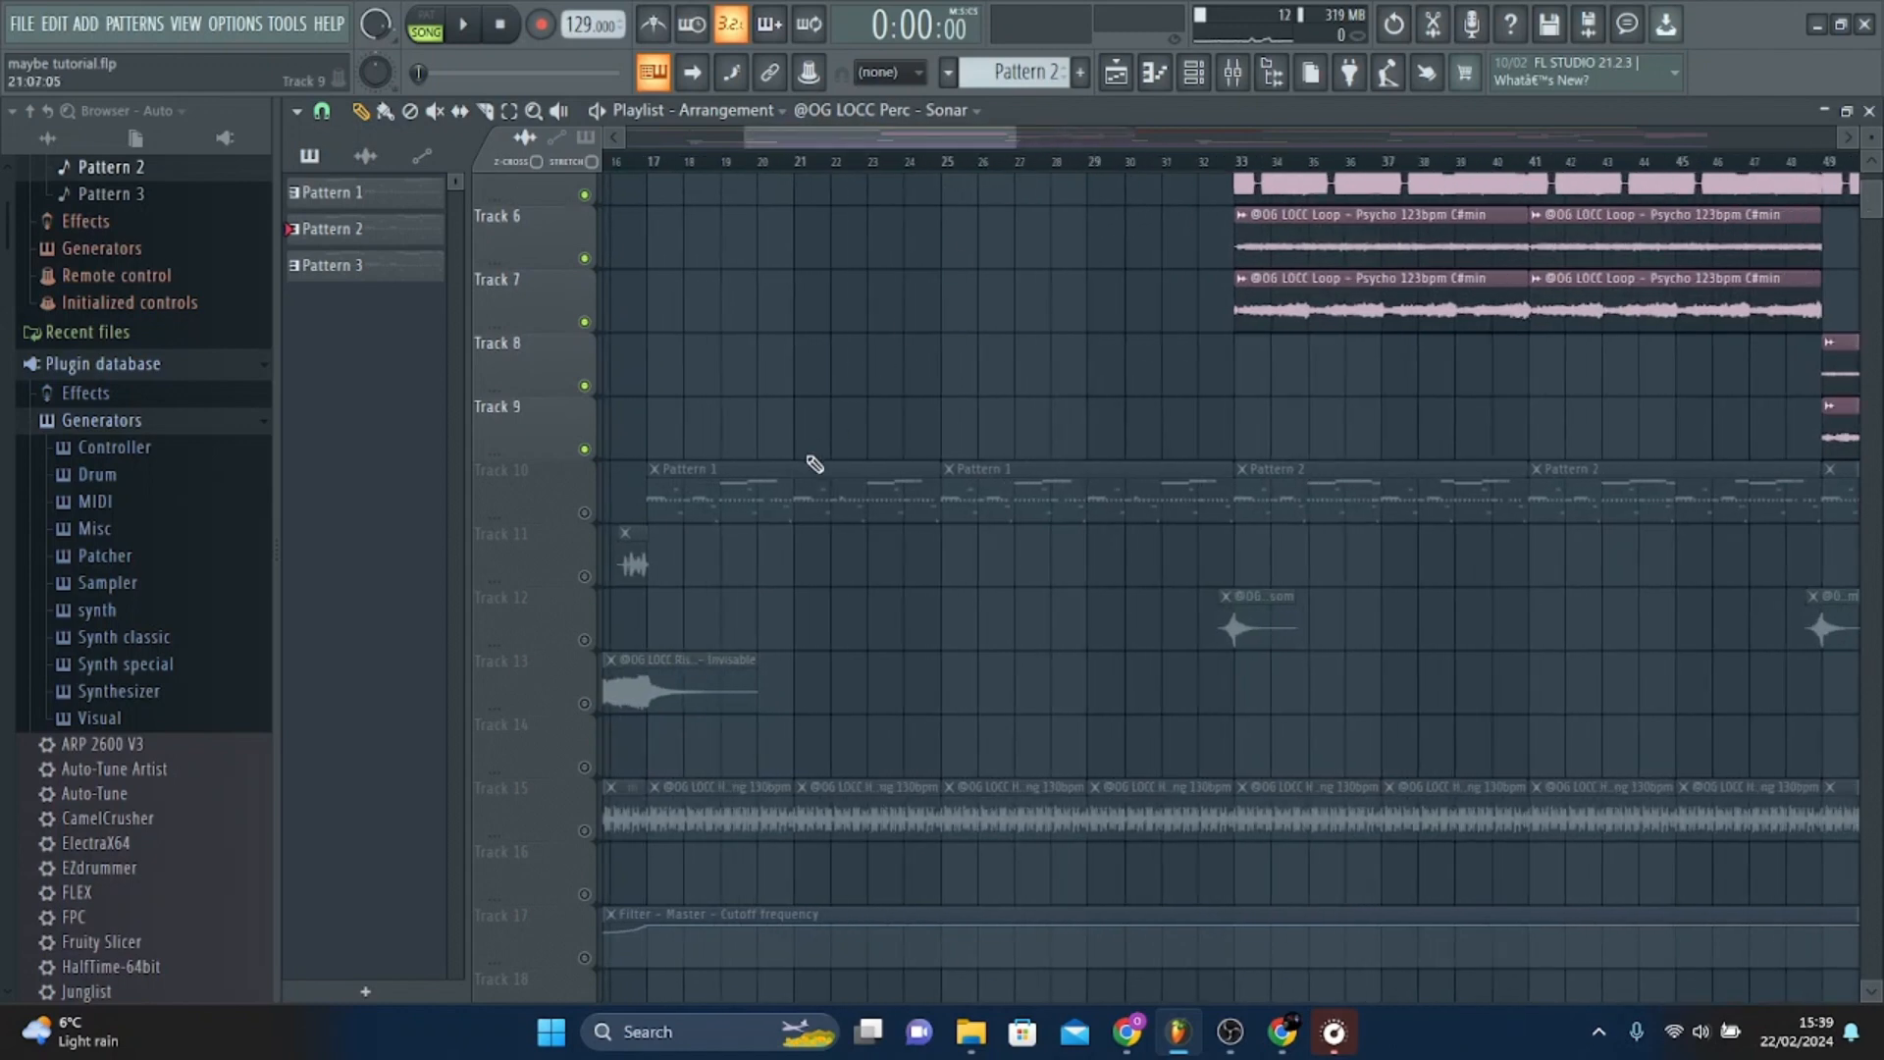
{"action": "double_click", "coordinate": [791, 493]}
{"action": "left_click_drag", "start_coordinate": [730, 139], "coordinate": [385, 137]}
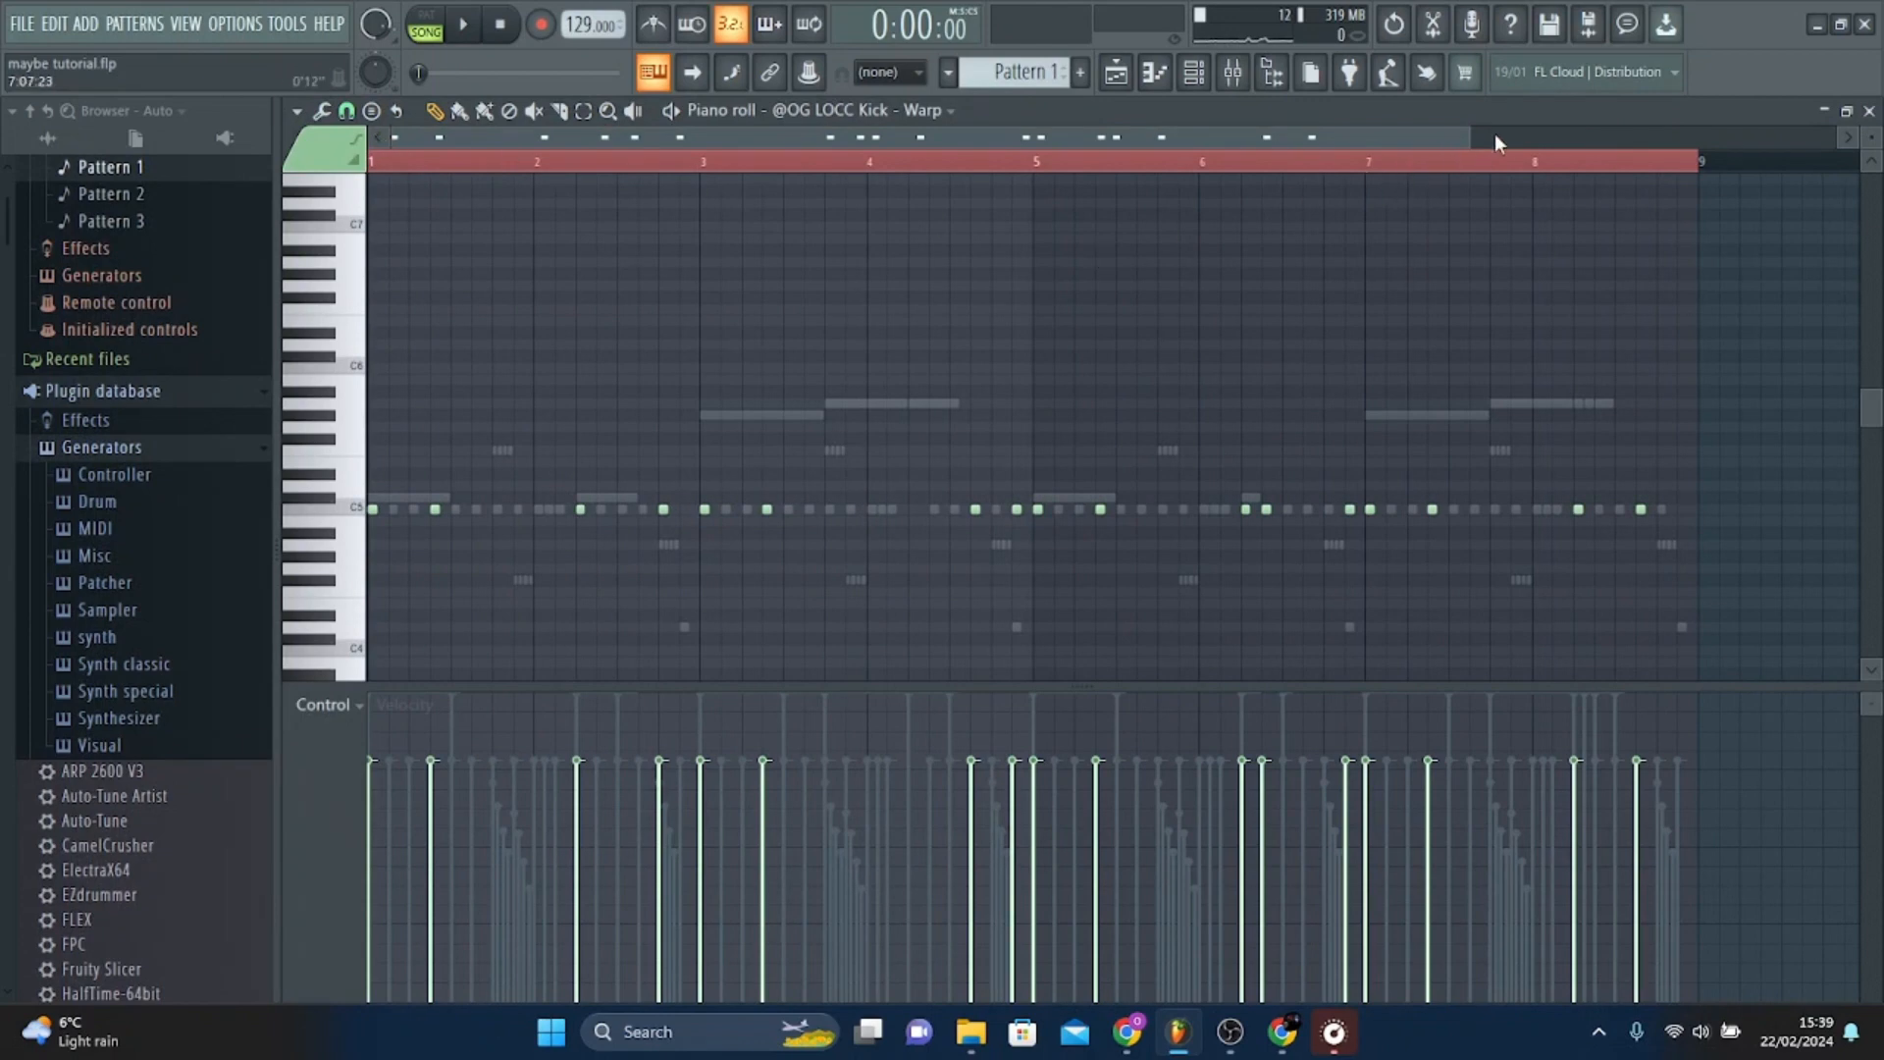
{"action": "left_click", "coordinate": [1193, 72]}
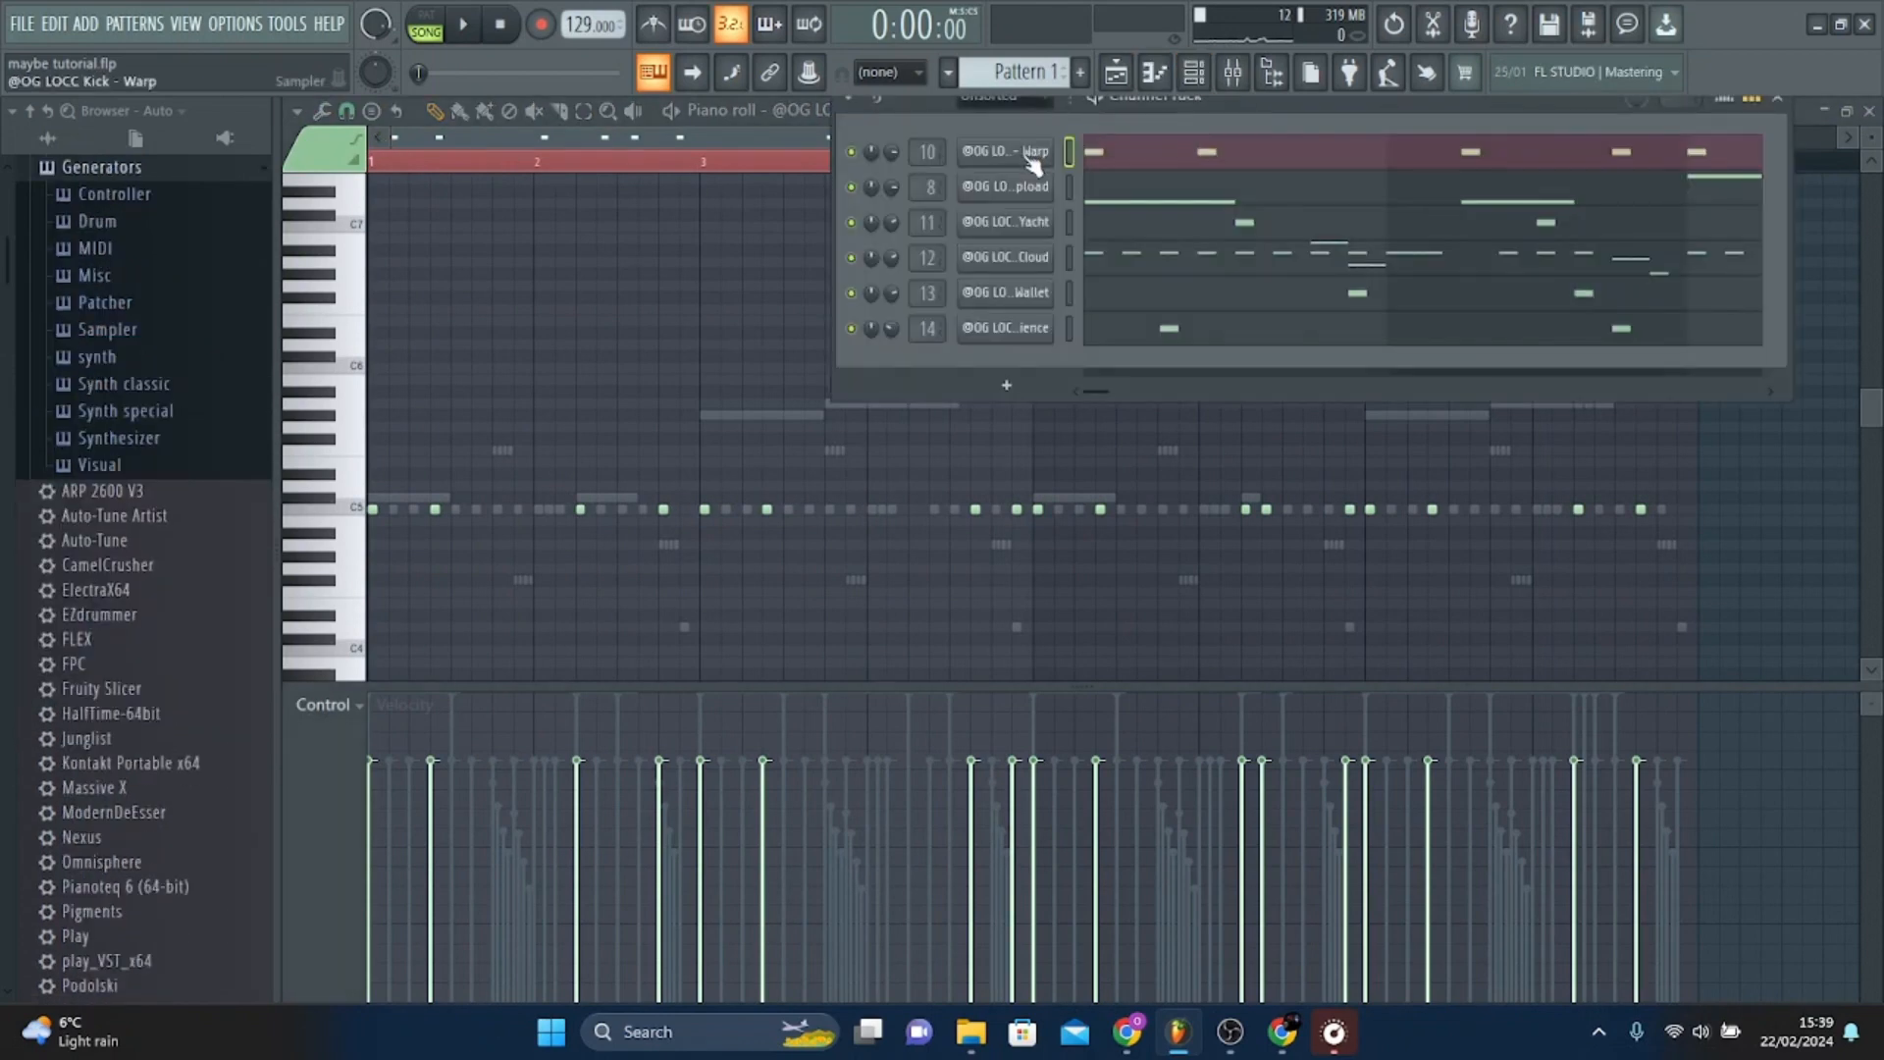
{"action": "left_click", "coordinate": [1073, 337]}
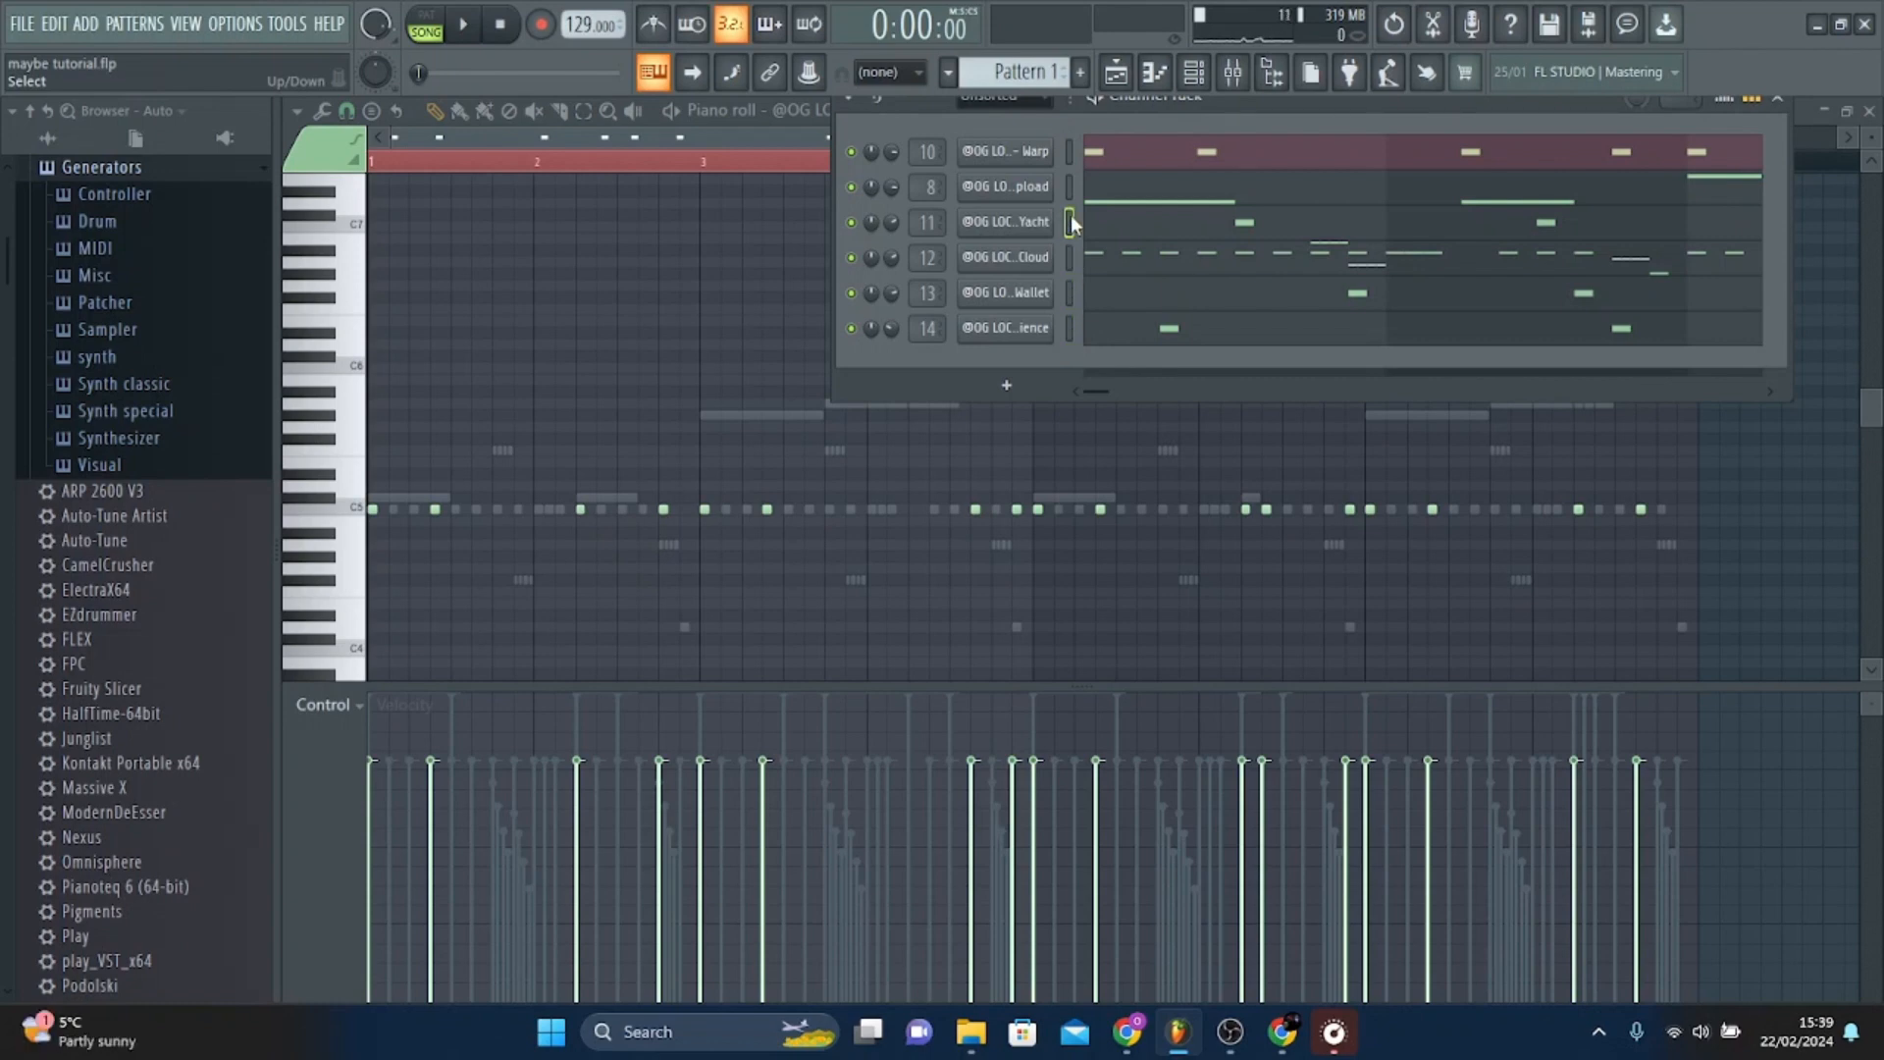
{"action": "left_click", "coordinate": [1070, 152]}
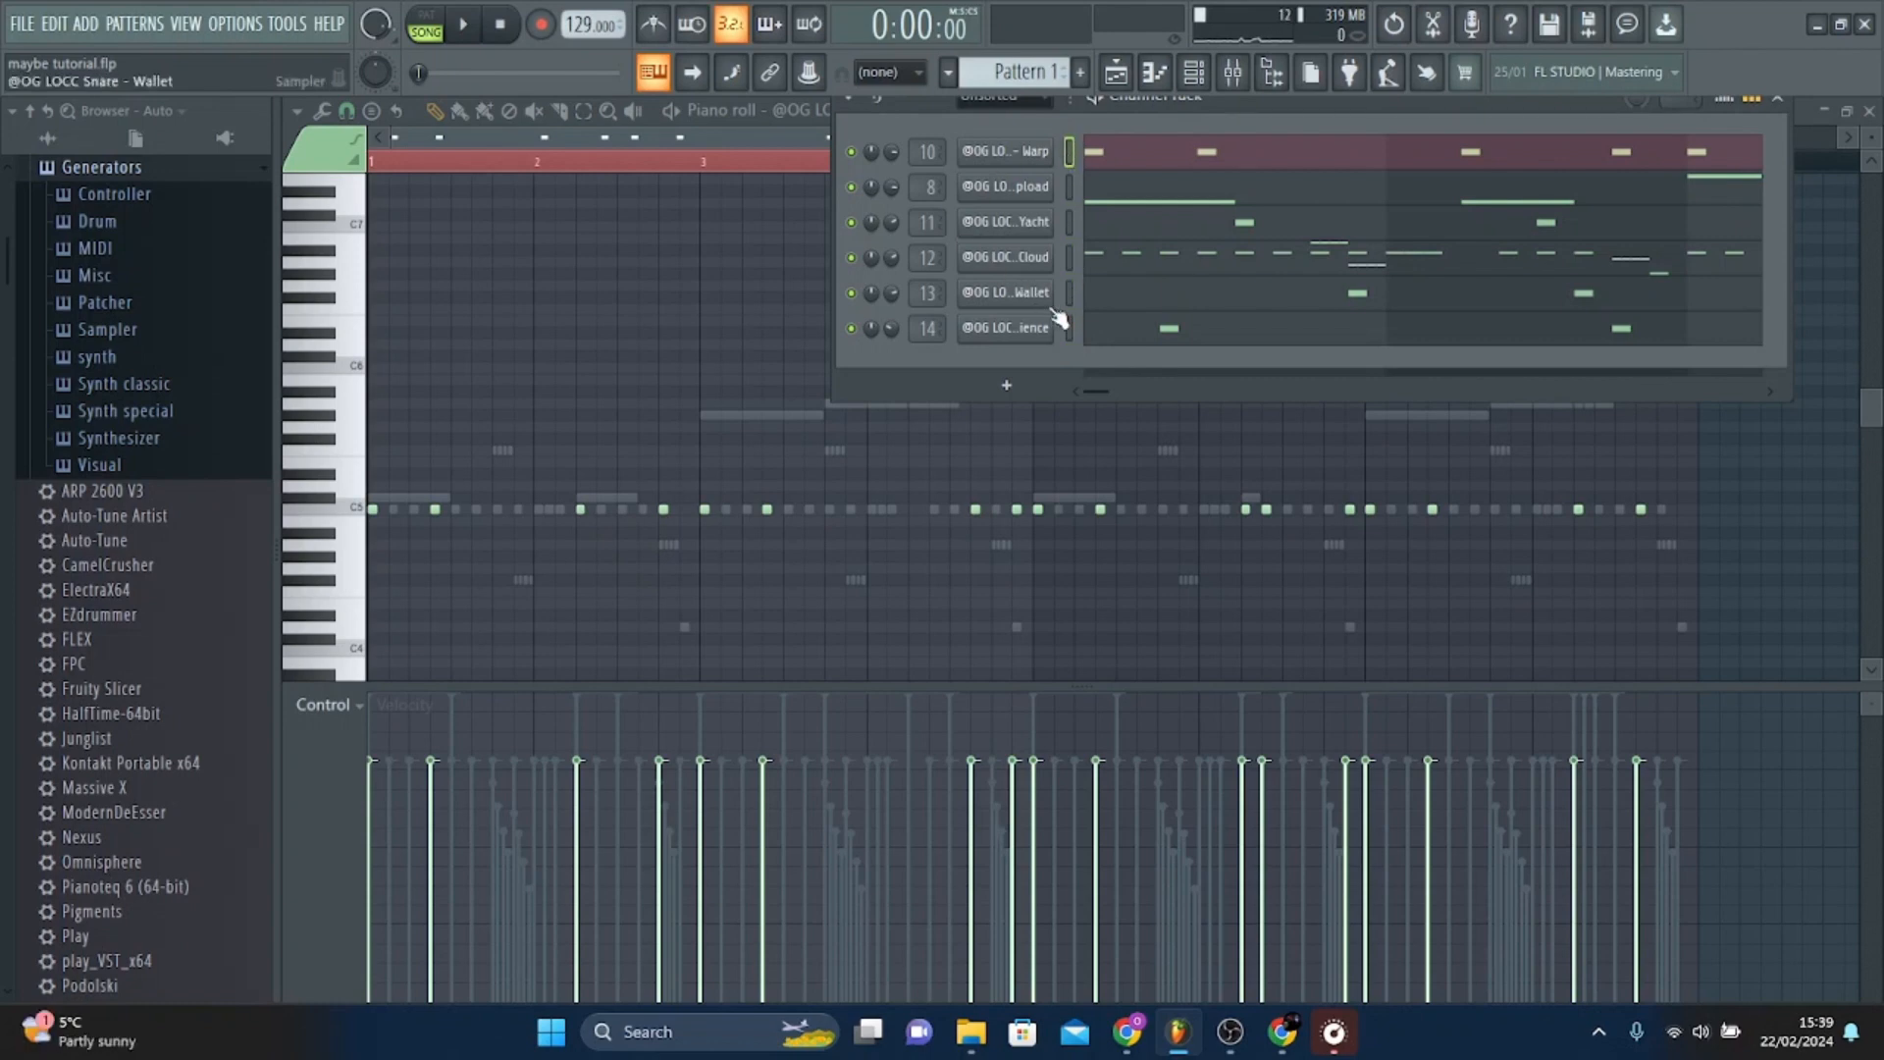
{"action": "left_click", "coordinate": [776, 132]}
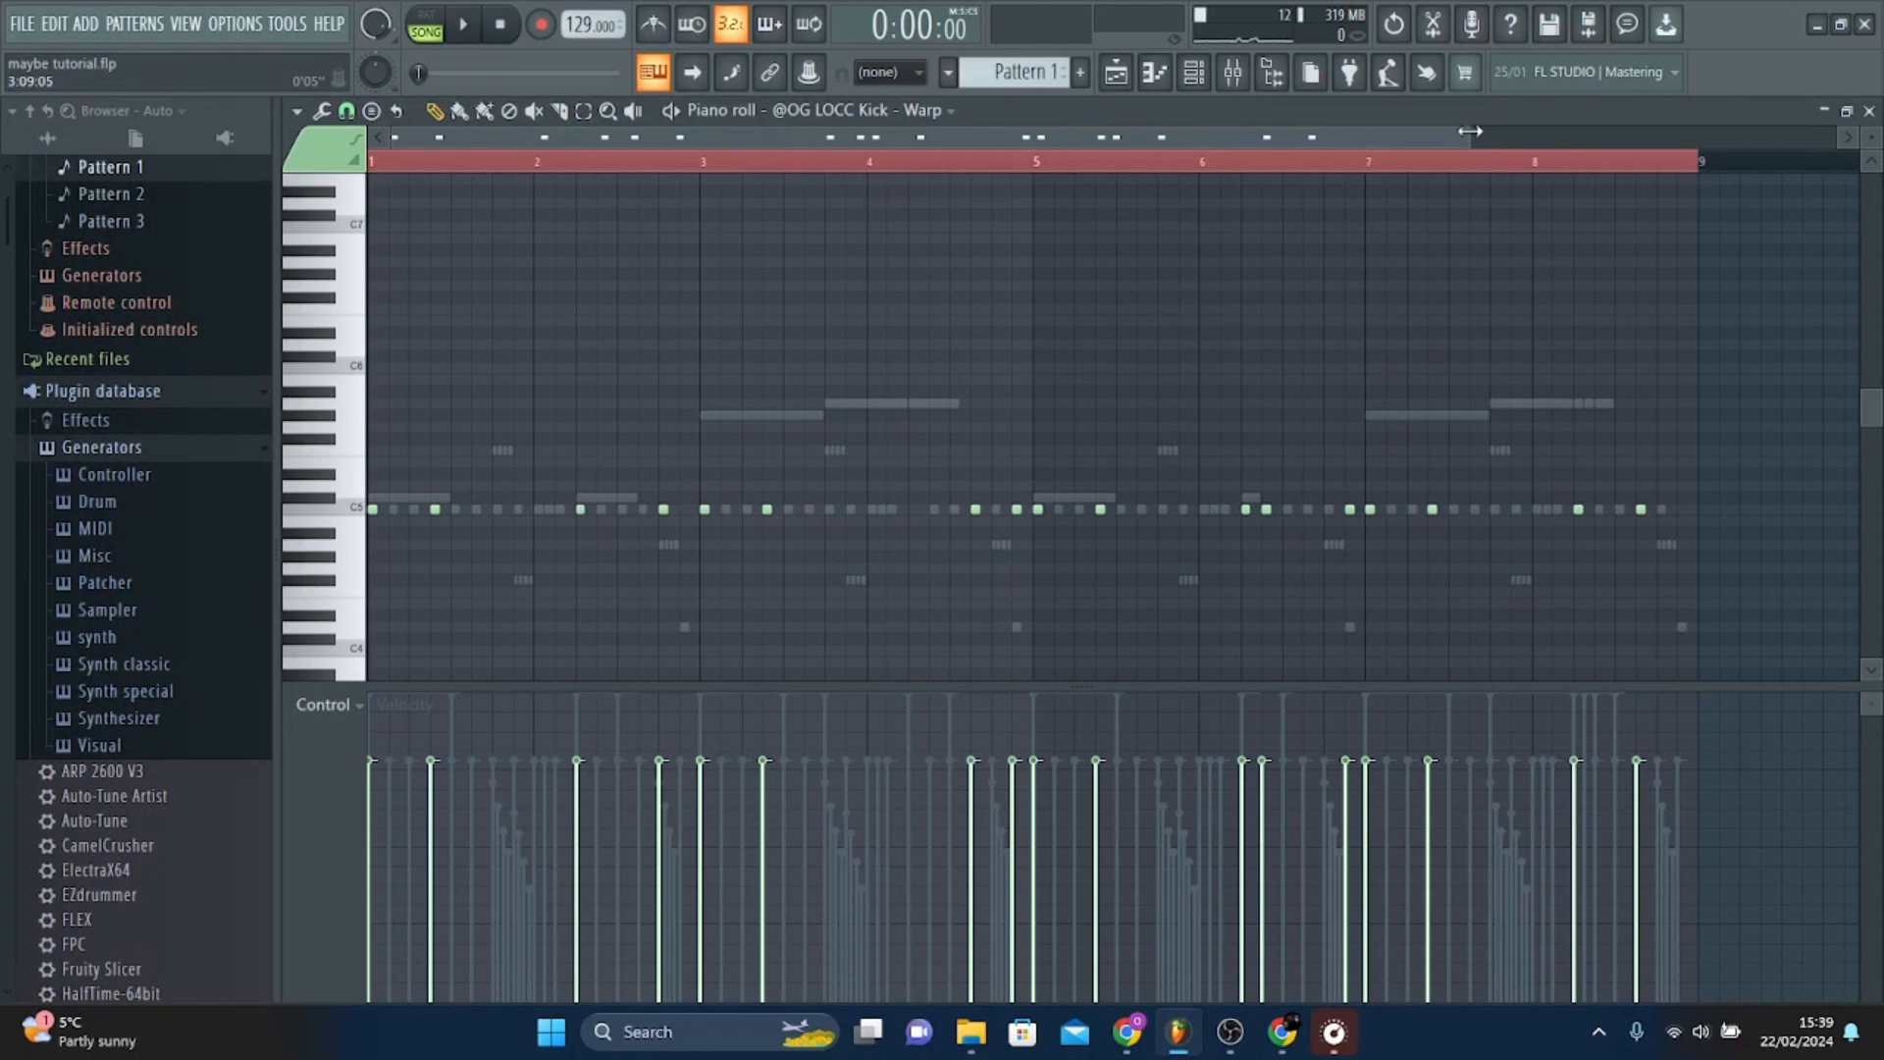
{"action": "left_click_drag", "start_coordinate": [1470, 136], "coordinate": [1125, 187]}
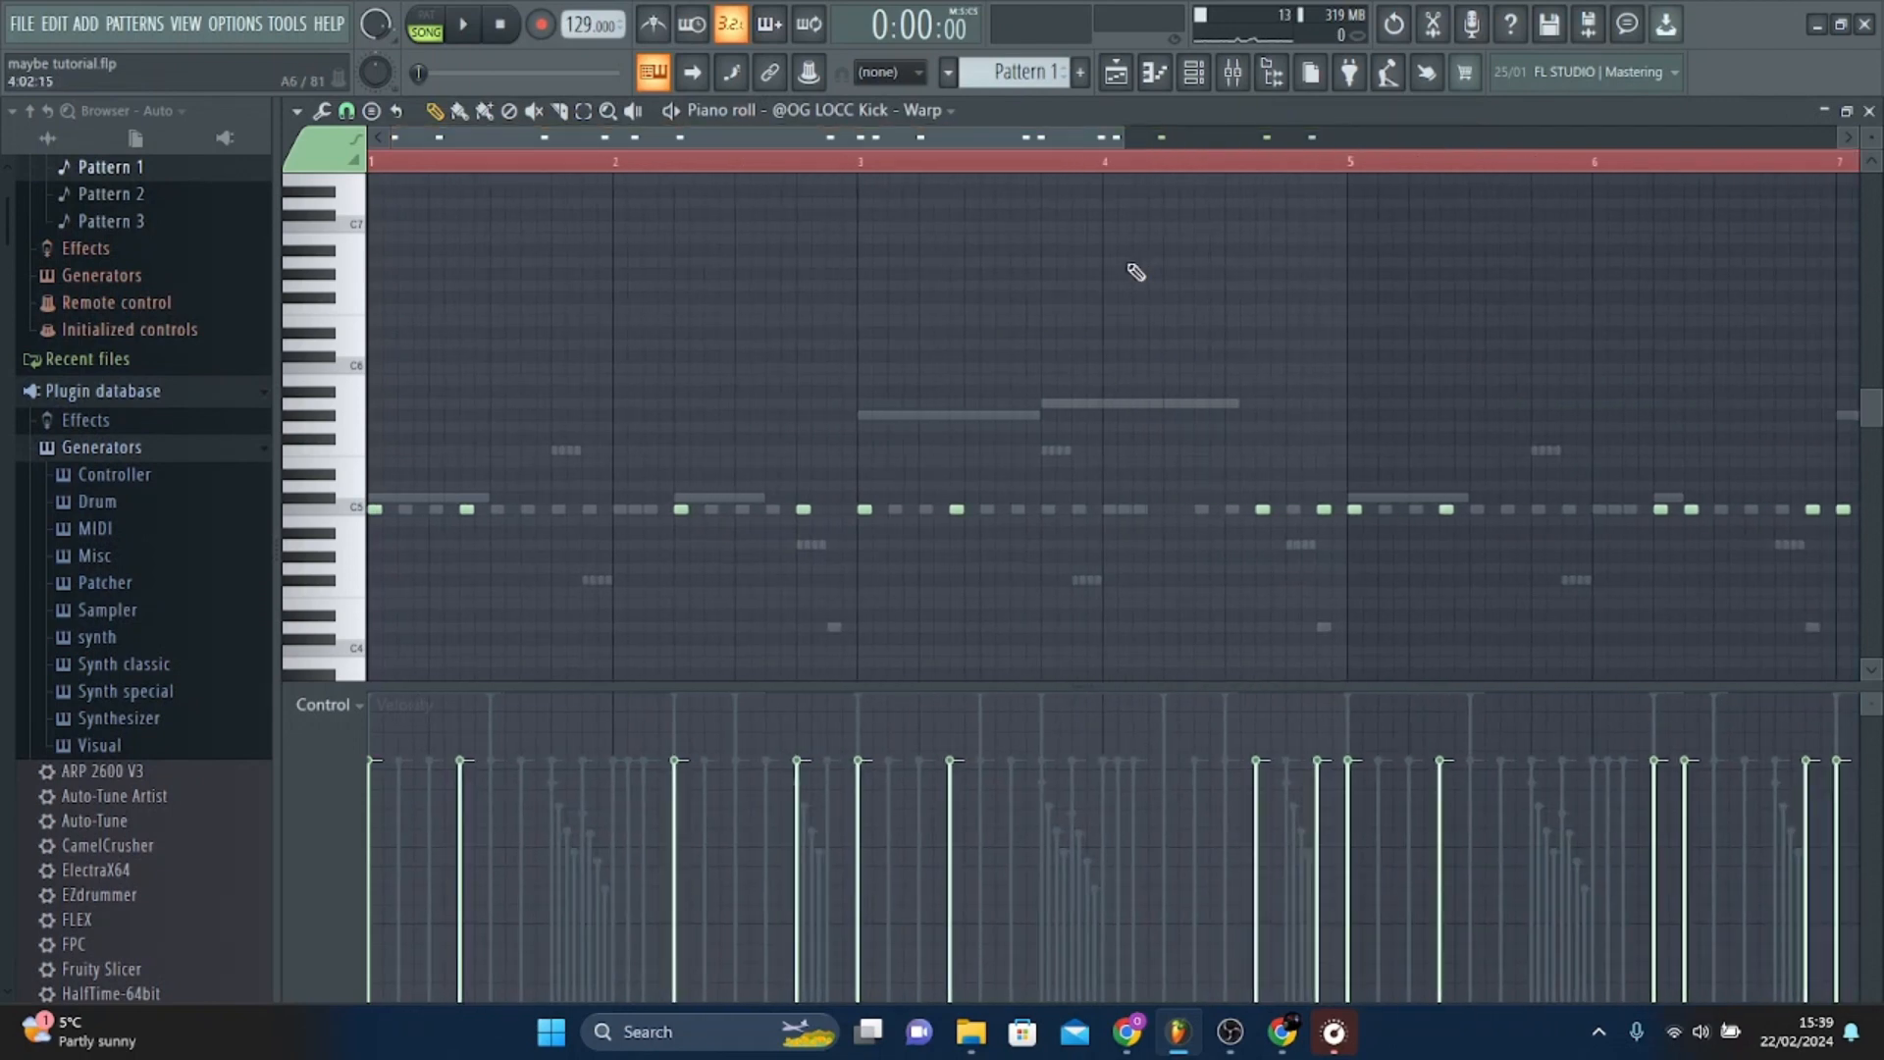
{"action": "left_click_drag", "start_coordinate": [1121, 135], "coordinate": [1014, 180]}
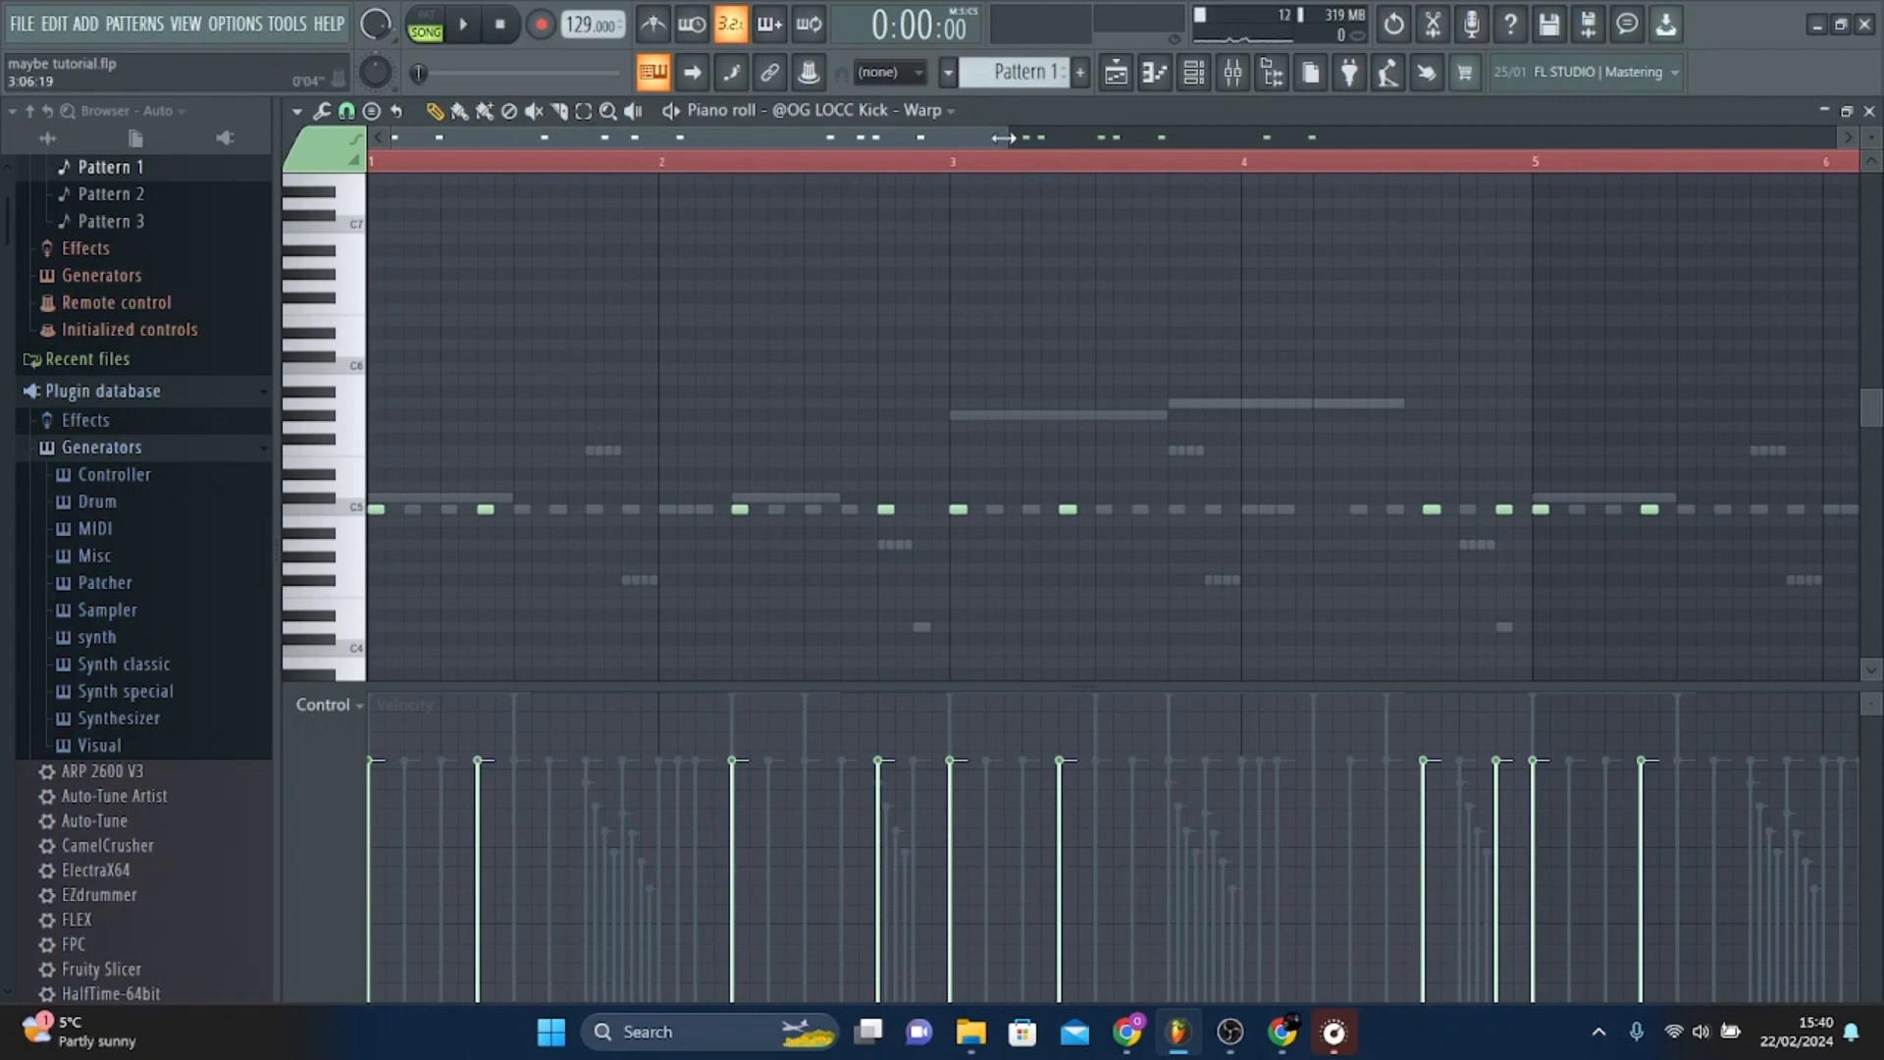
{"action": "left_click_drag", "start_coordinate": [999, 138], "coordinate": [820, 244]}
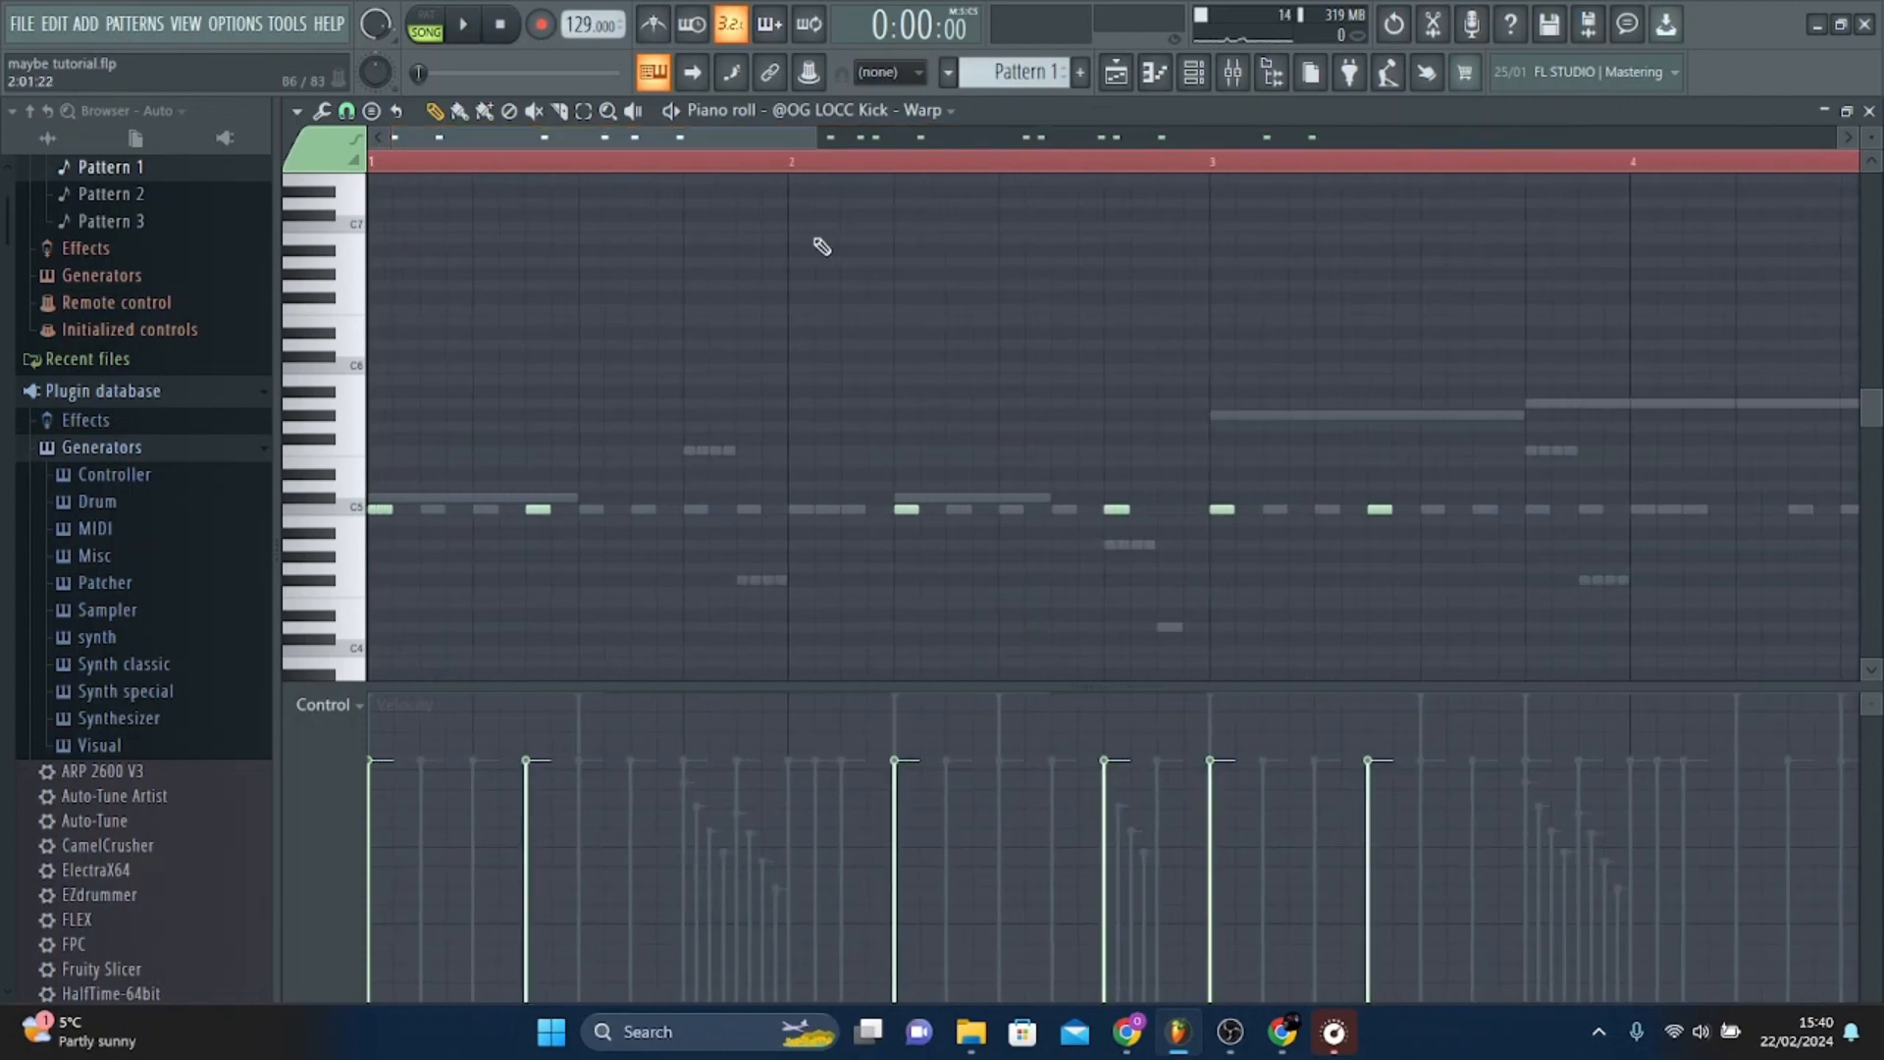
{"action": "left_click_drag", "start_coordinate": [830, 137], "coordinate": [1475, 168]}
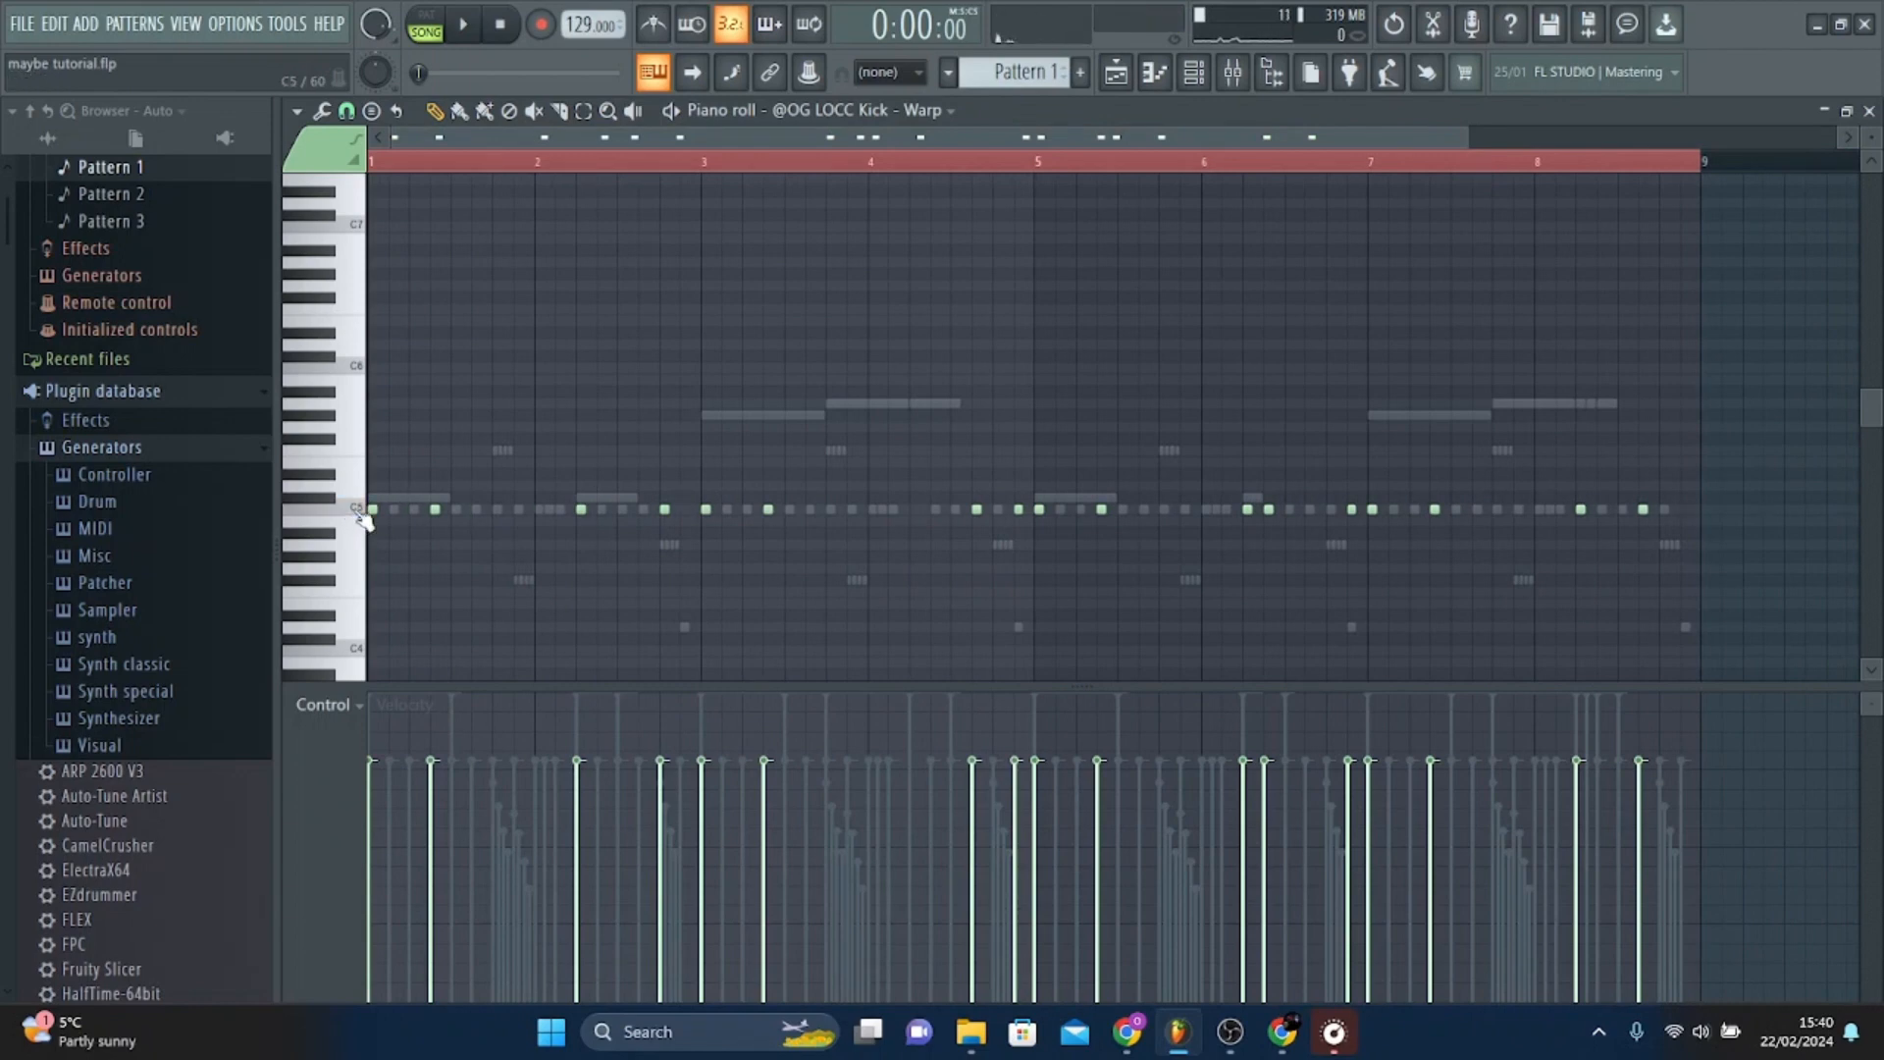
{"action": "left_click_drag", "start_coordinate": [1465, 138], "coordinate": [1280, 139]}
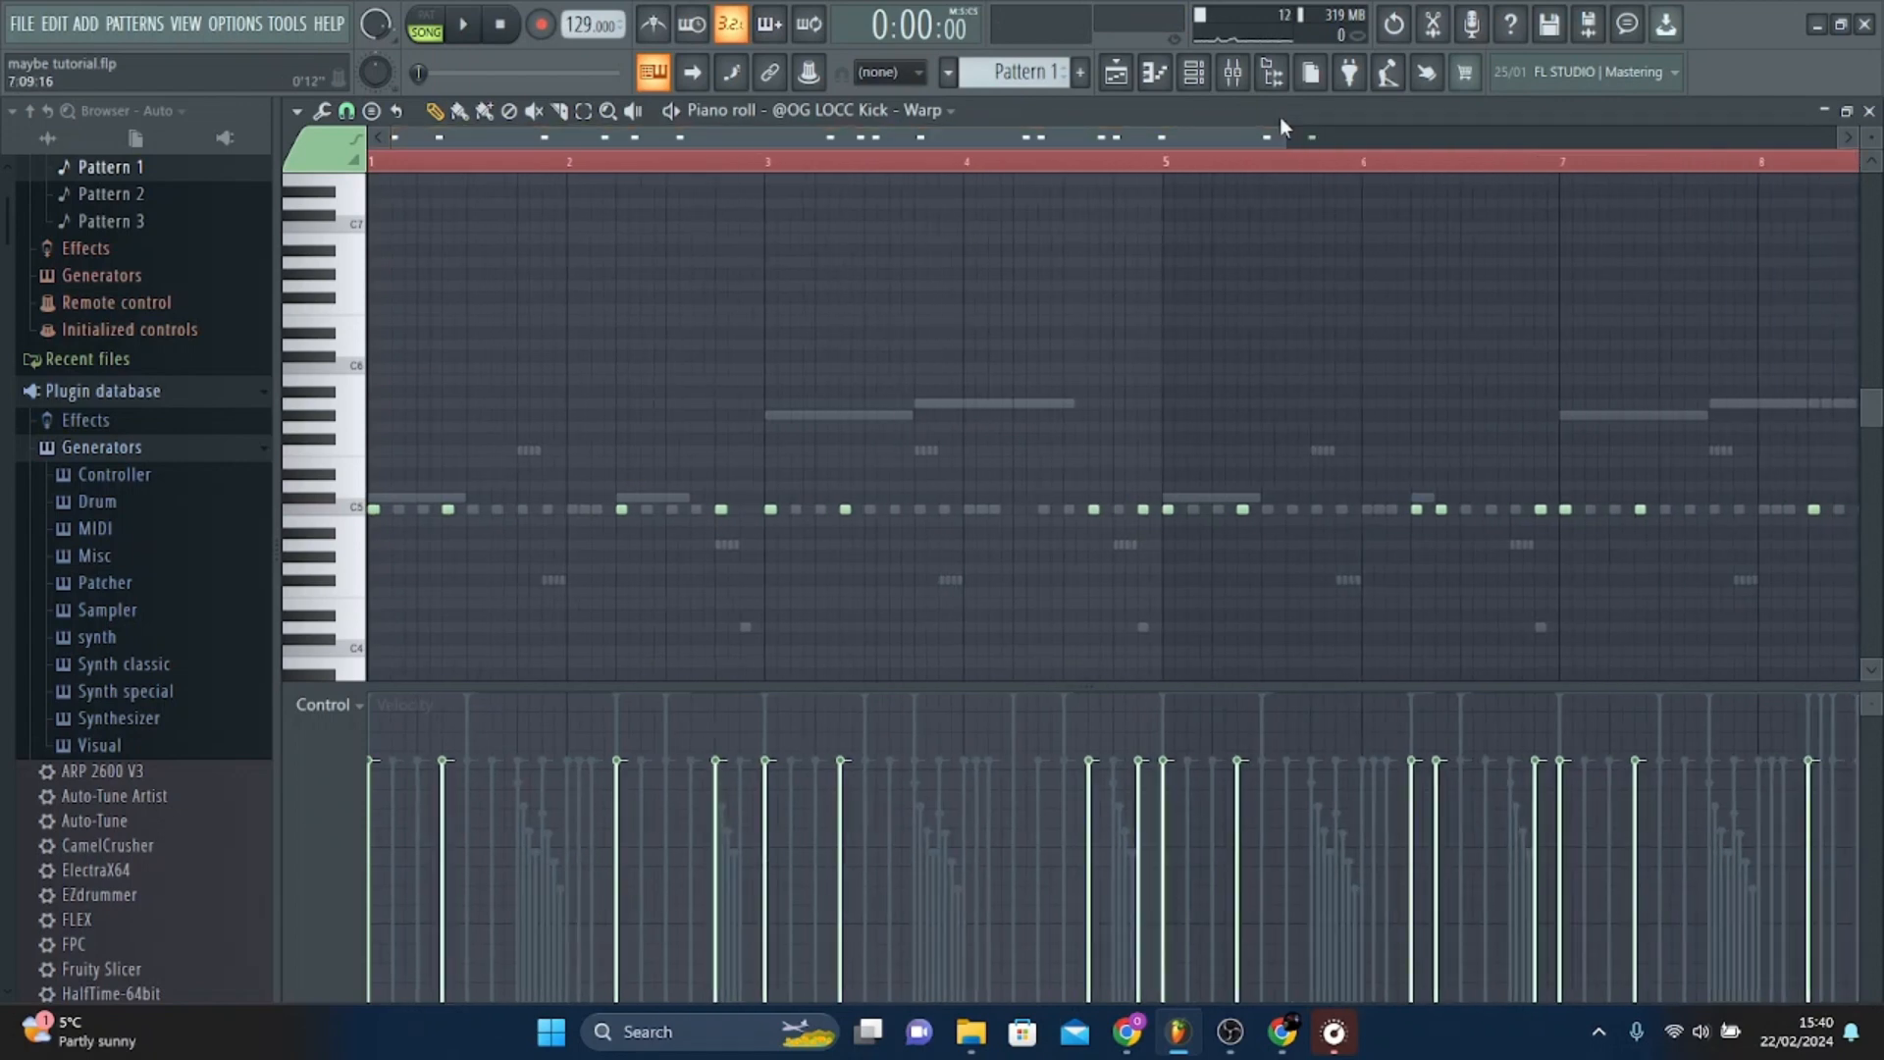
{"action": "left_click", "coordinate": [1193, 72]}
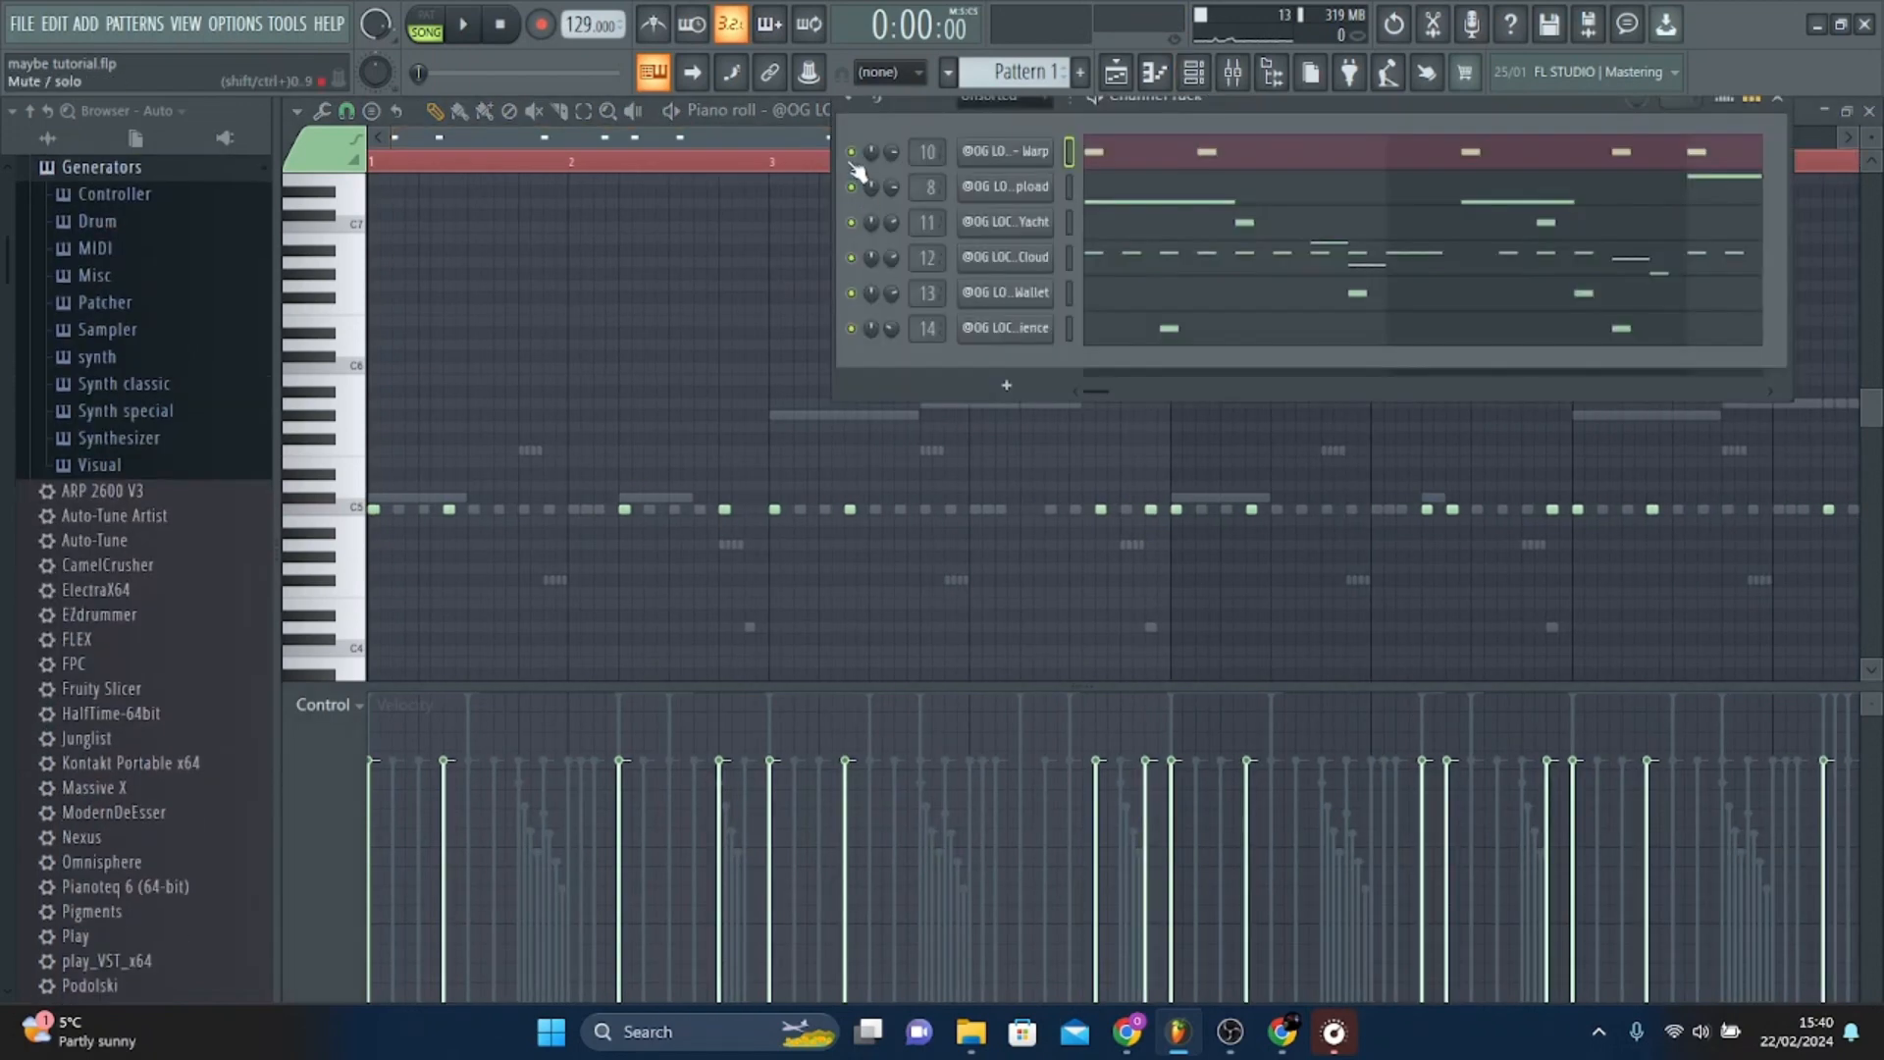
{"action": "left_click", "coordinate": [1131, 203]}
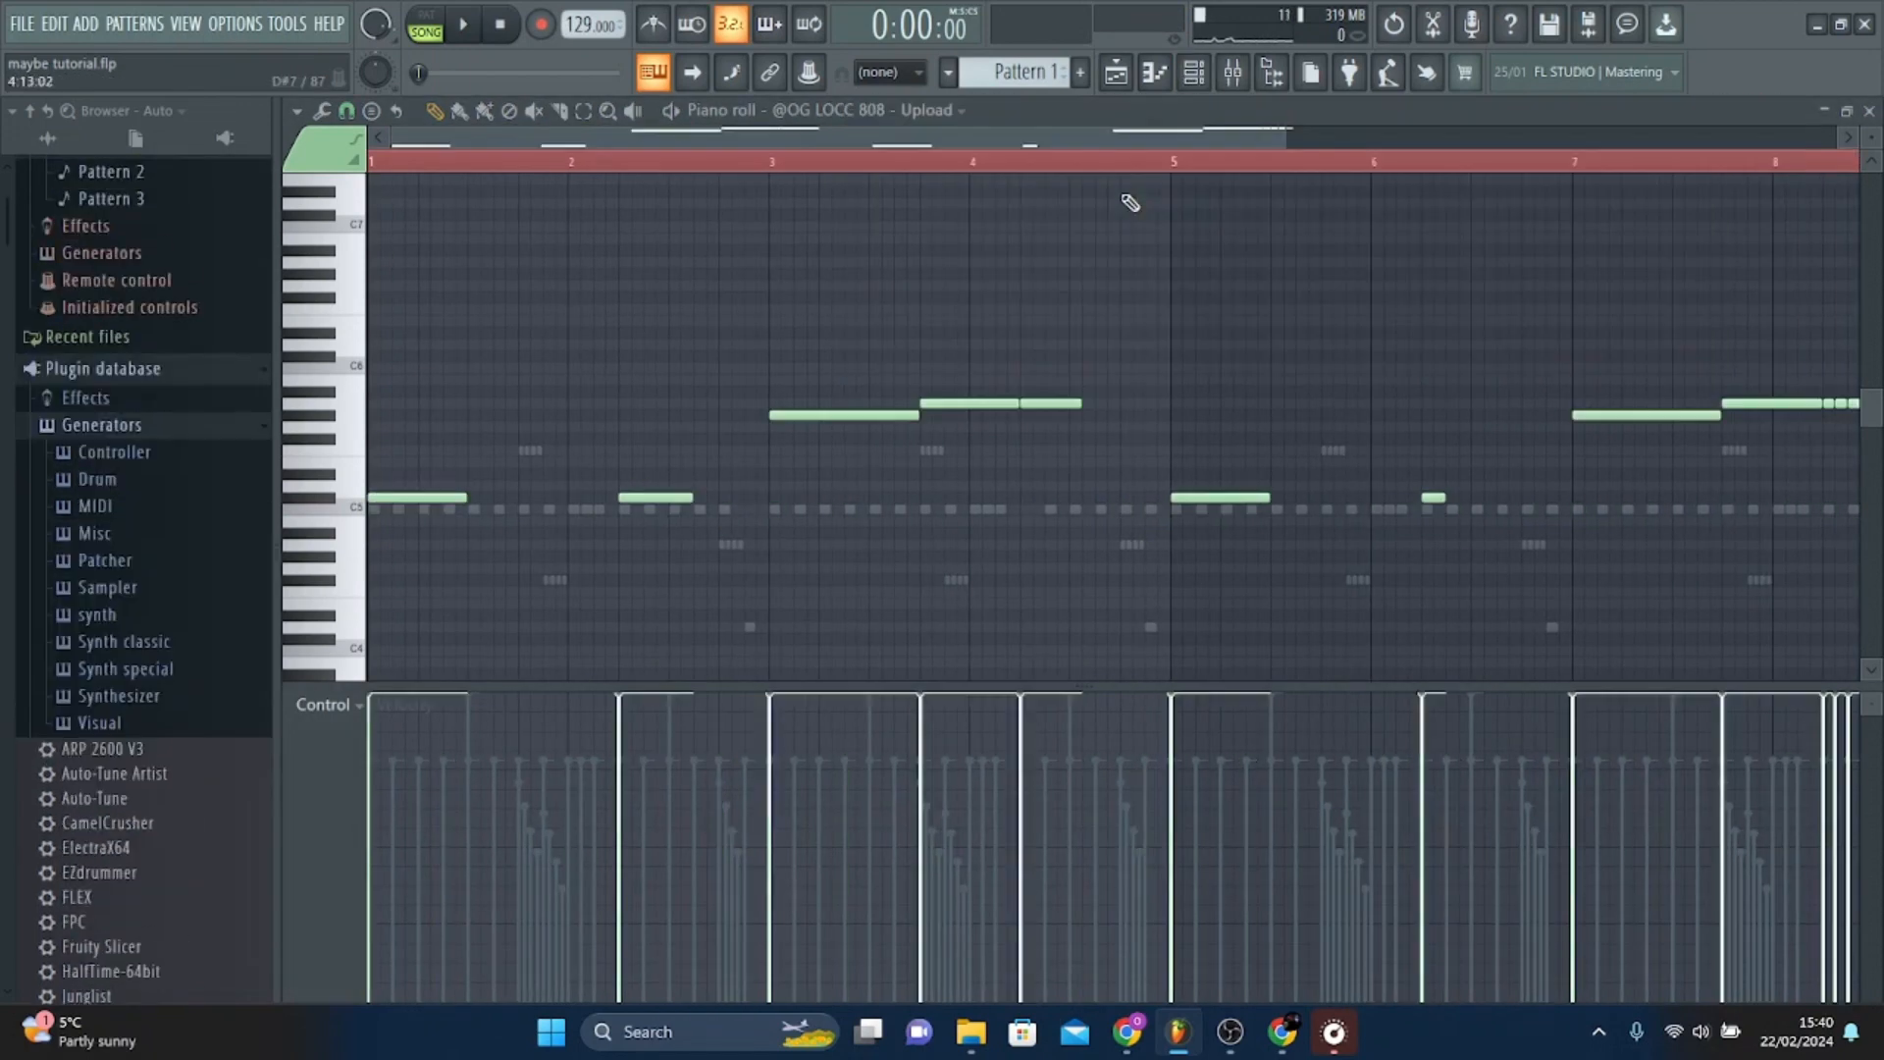
{"action": "left_click_drag", "start_coordinate": [1285, 138], "coordinate": [1126, 138]}
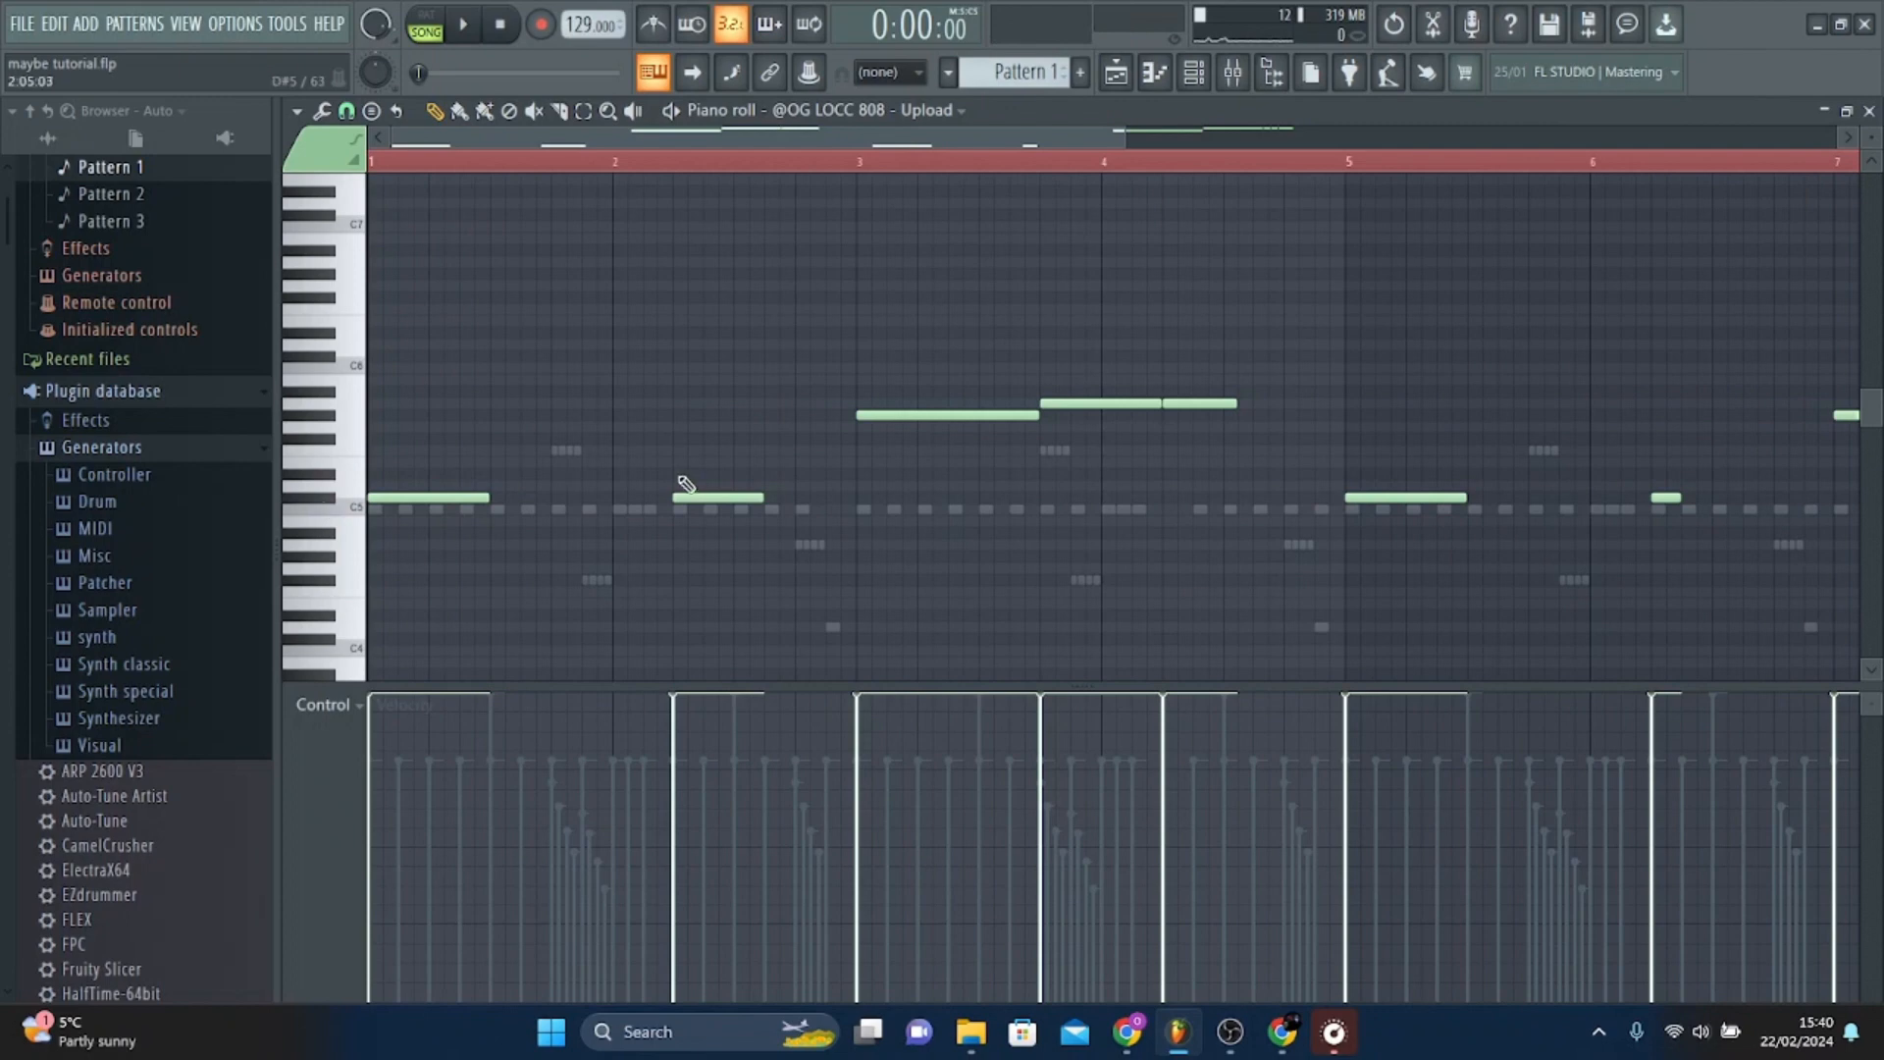
{"action": "left_click", "coordinate": [319, 521]}
{"action": "left_click_drag", "start_coordinate": [1119, 136], "coordinate": [1300, 138]}
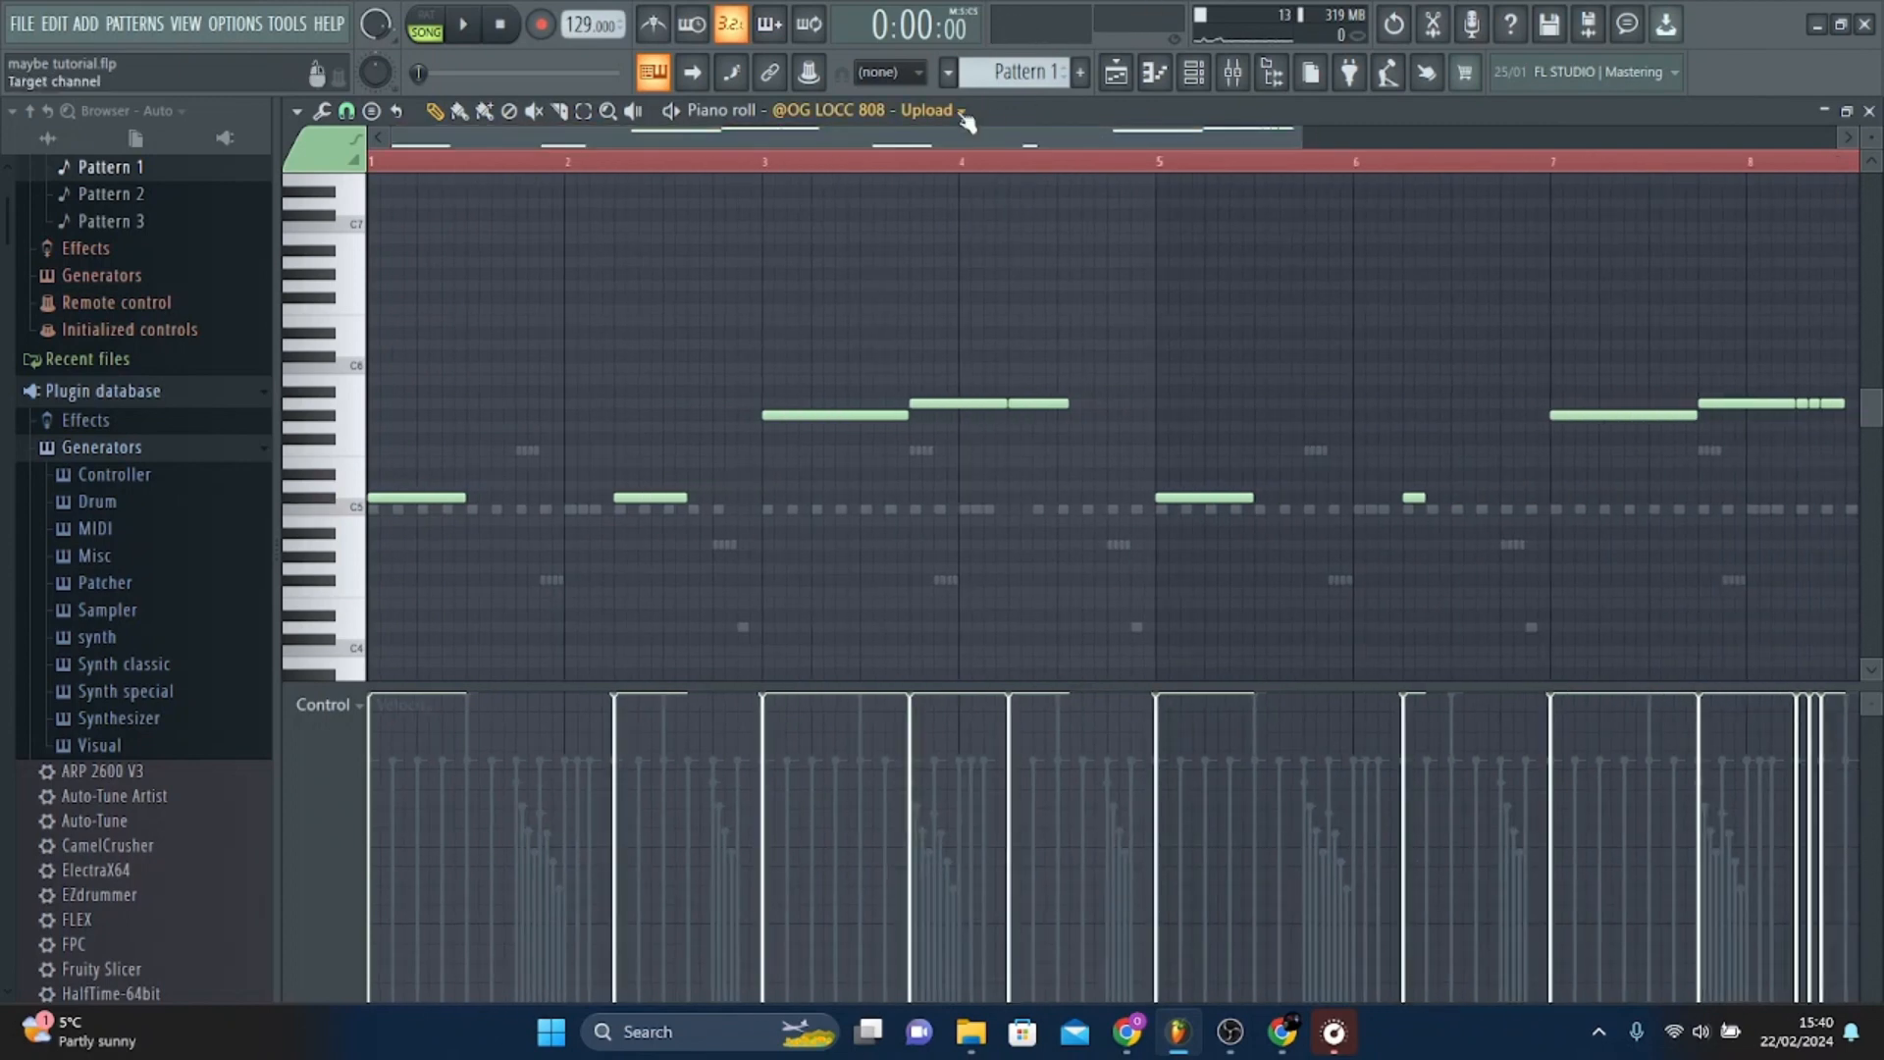
{"action": "left_click", "coordinate": [922, 110]}
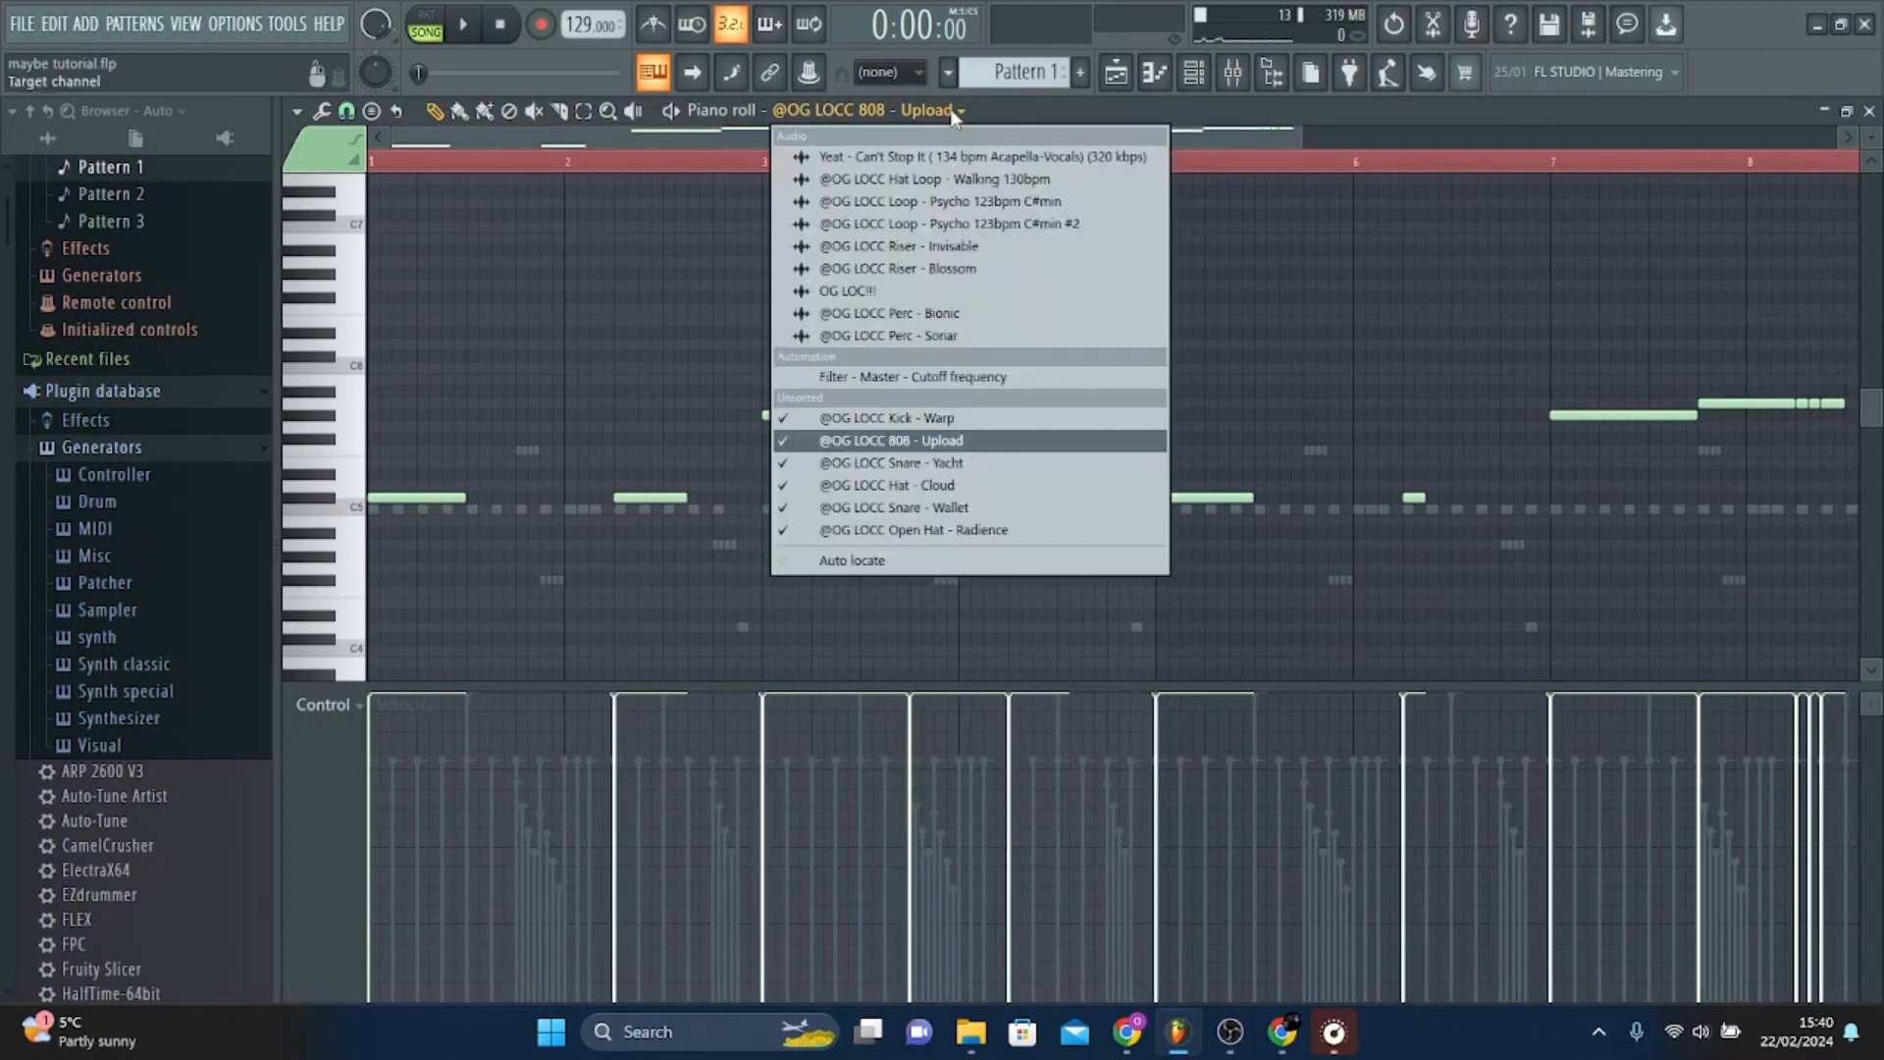
{"action": "left_click", "coordinate": [922, 463]}
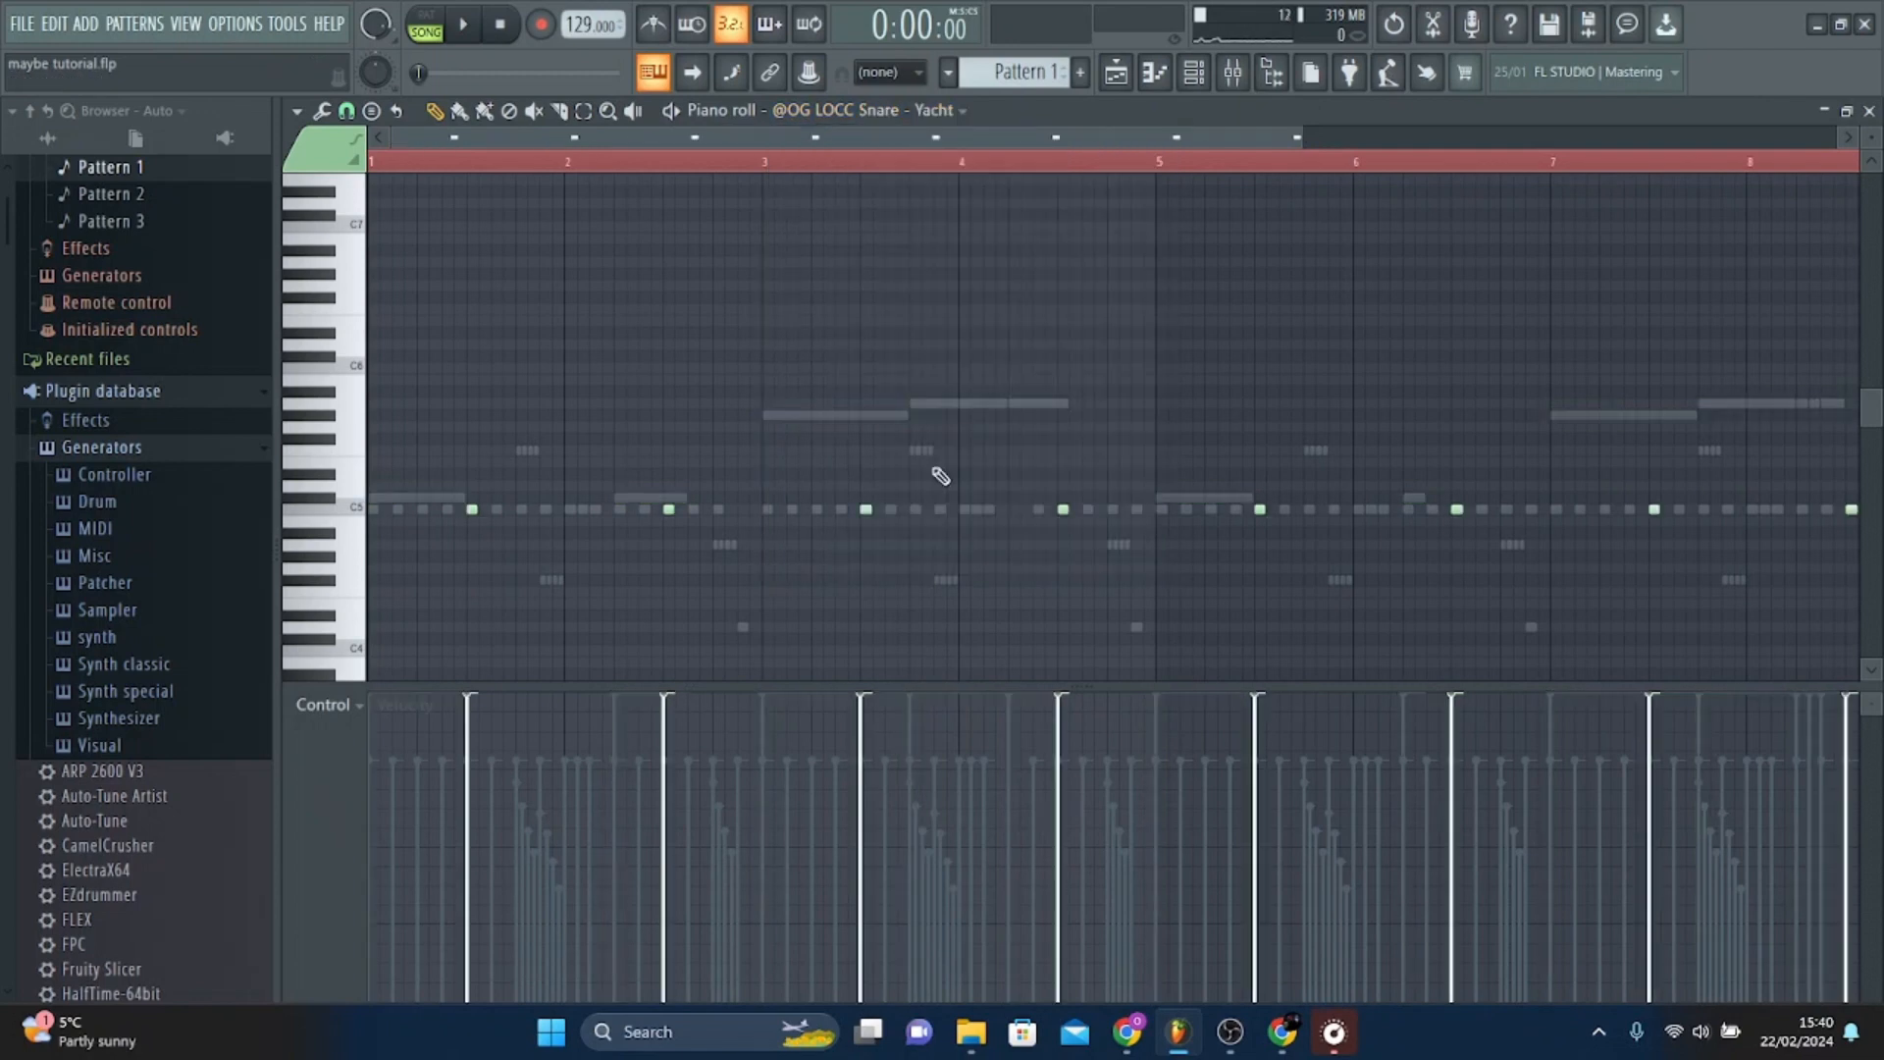
{"action": "left_click", "coordinate": [364, 518]}
{"action": "left_click", "coordinate": [936, 116]}
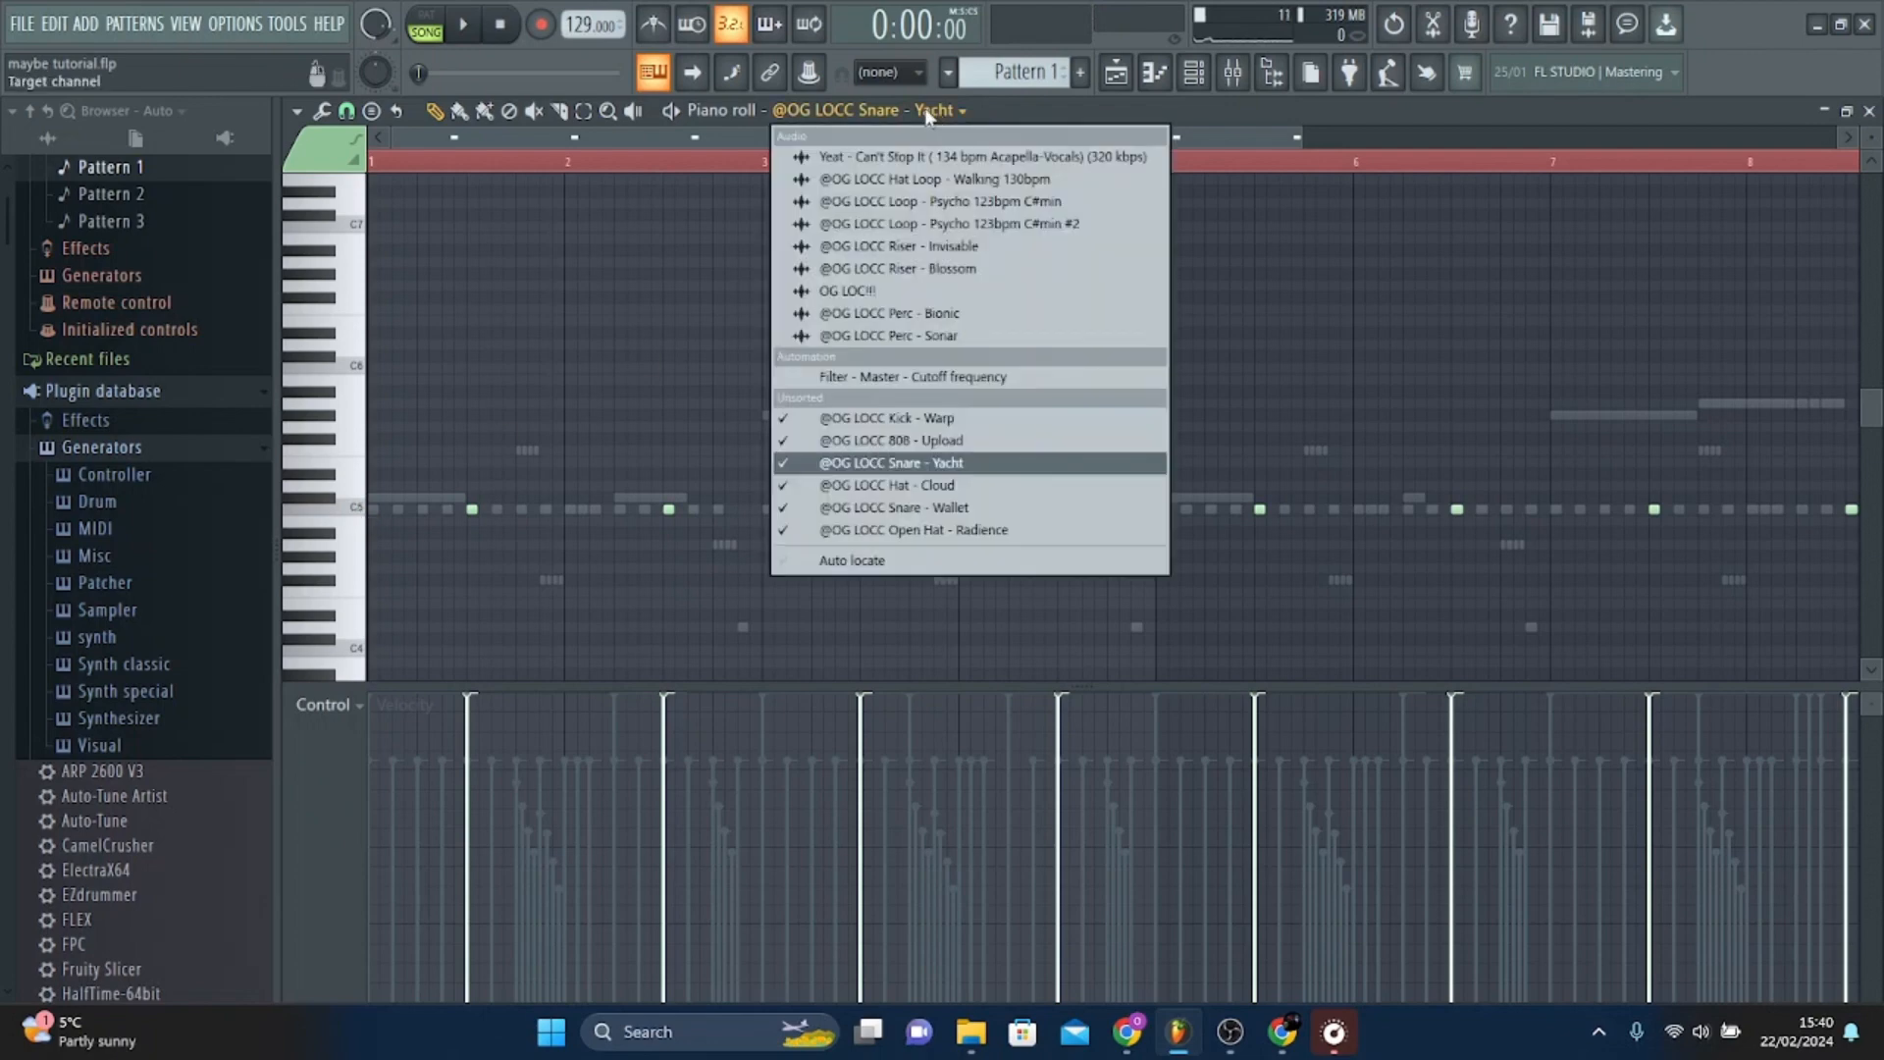
{"action": "left_click", "coordinate": [908, 487]}
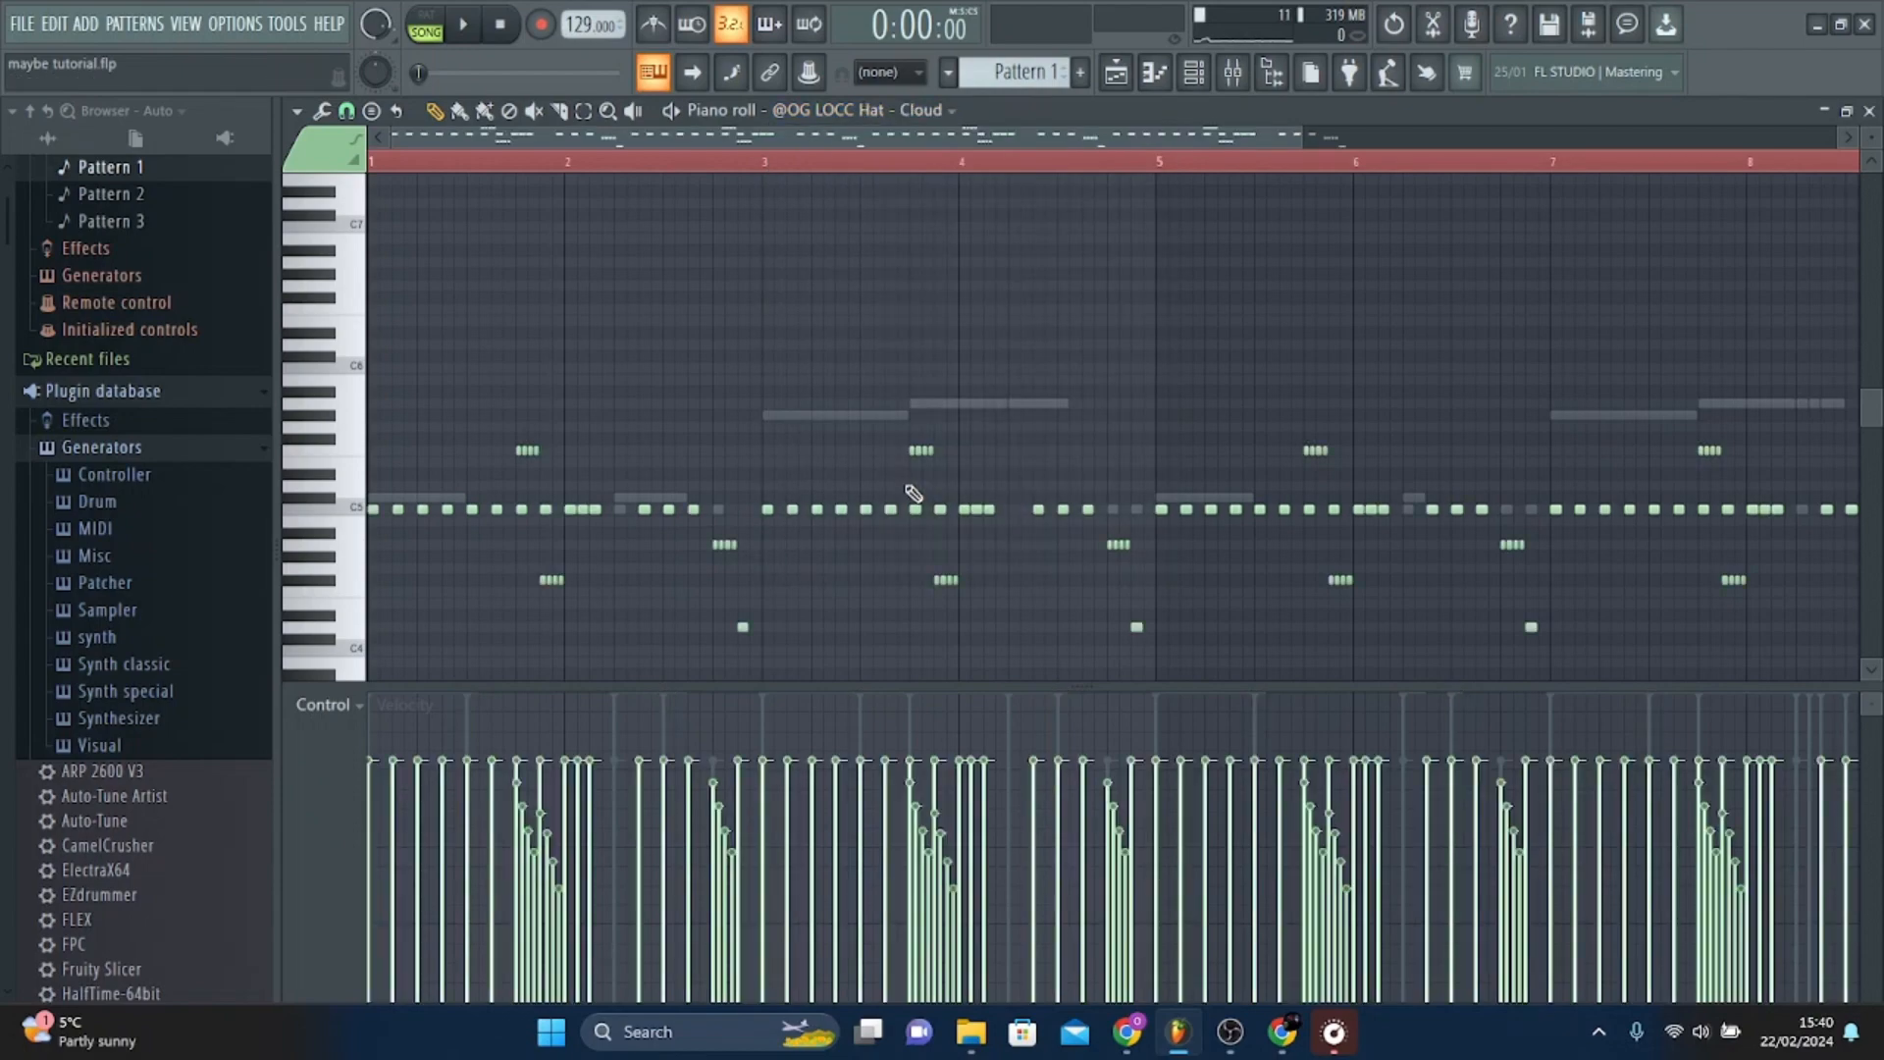
{"action": "left_click_drag", "start_coordinate": [1302, 142], "coordinate": [1574, 142]}
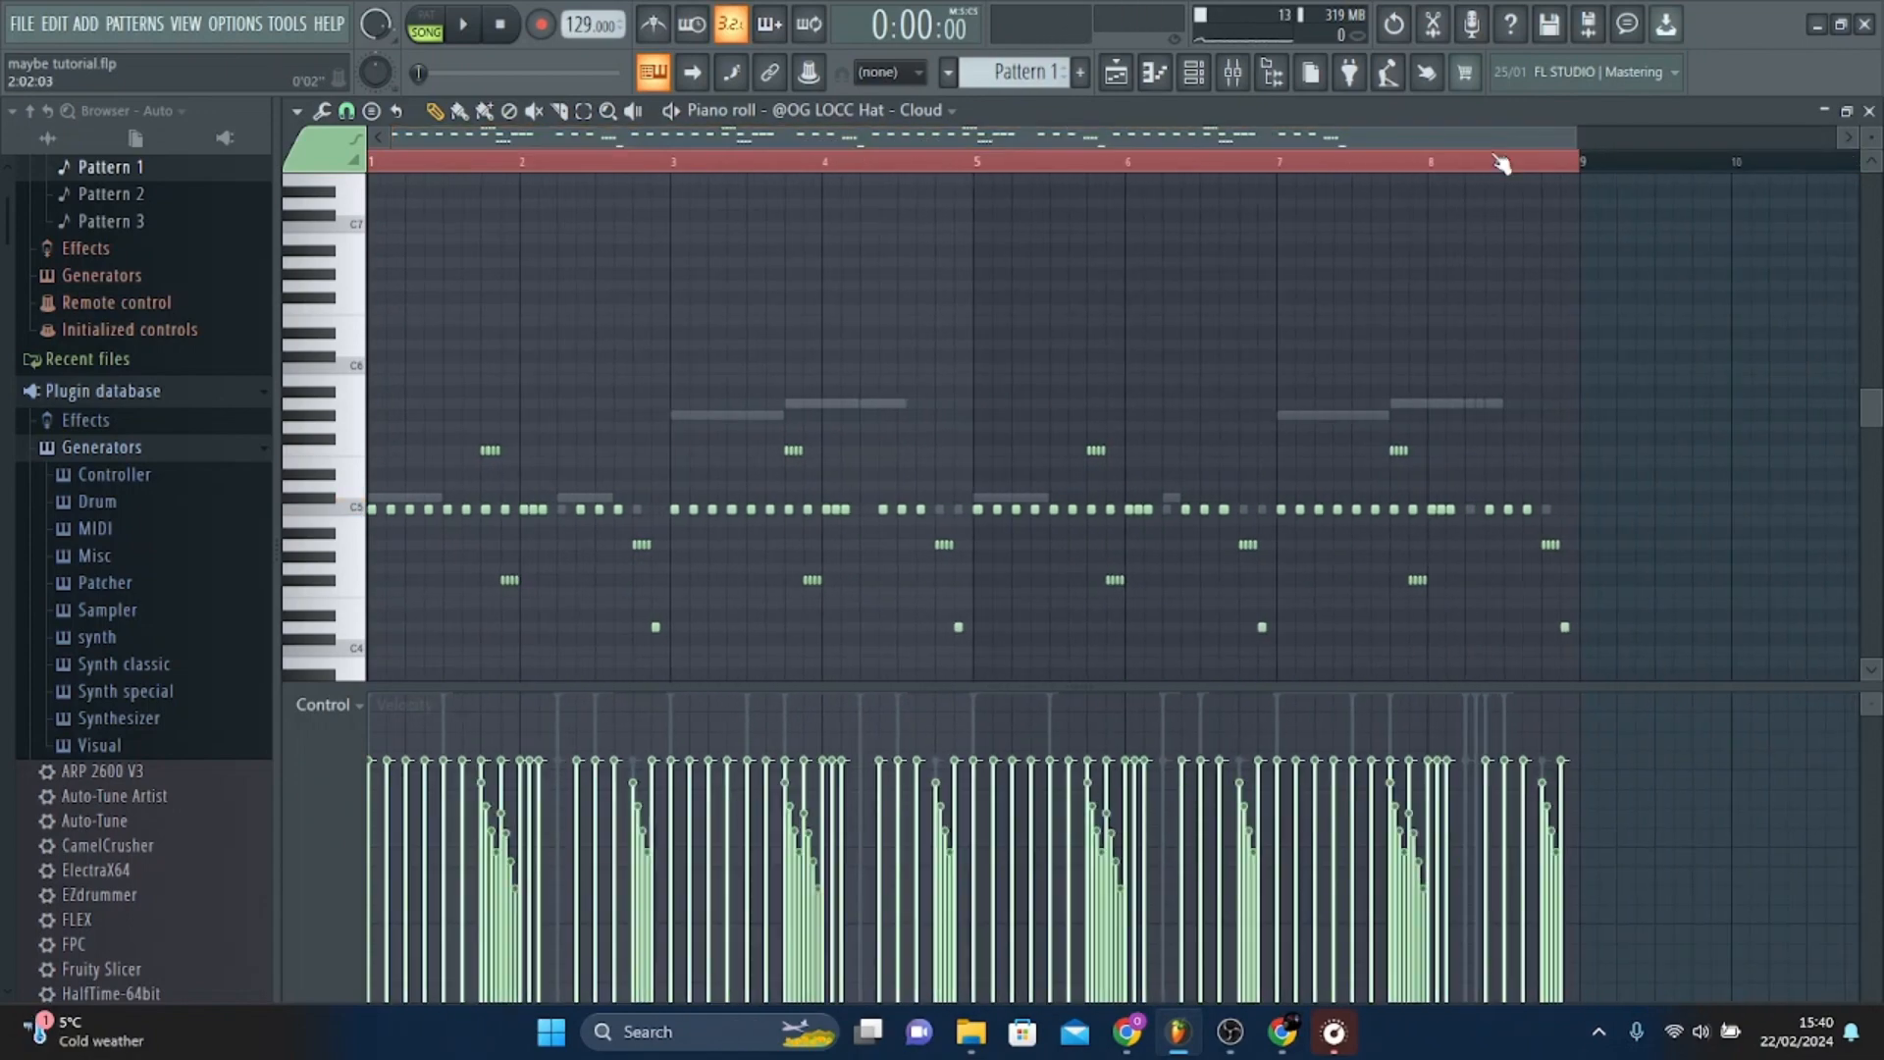
{"action": "left_click_drag", "start_coordinate": [458, 438], "coordinate": [553, 468]}
{"action": "left_click_drag", "start_coordinate": [489, 577], "coordinate": [564, 586]}
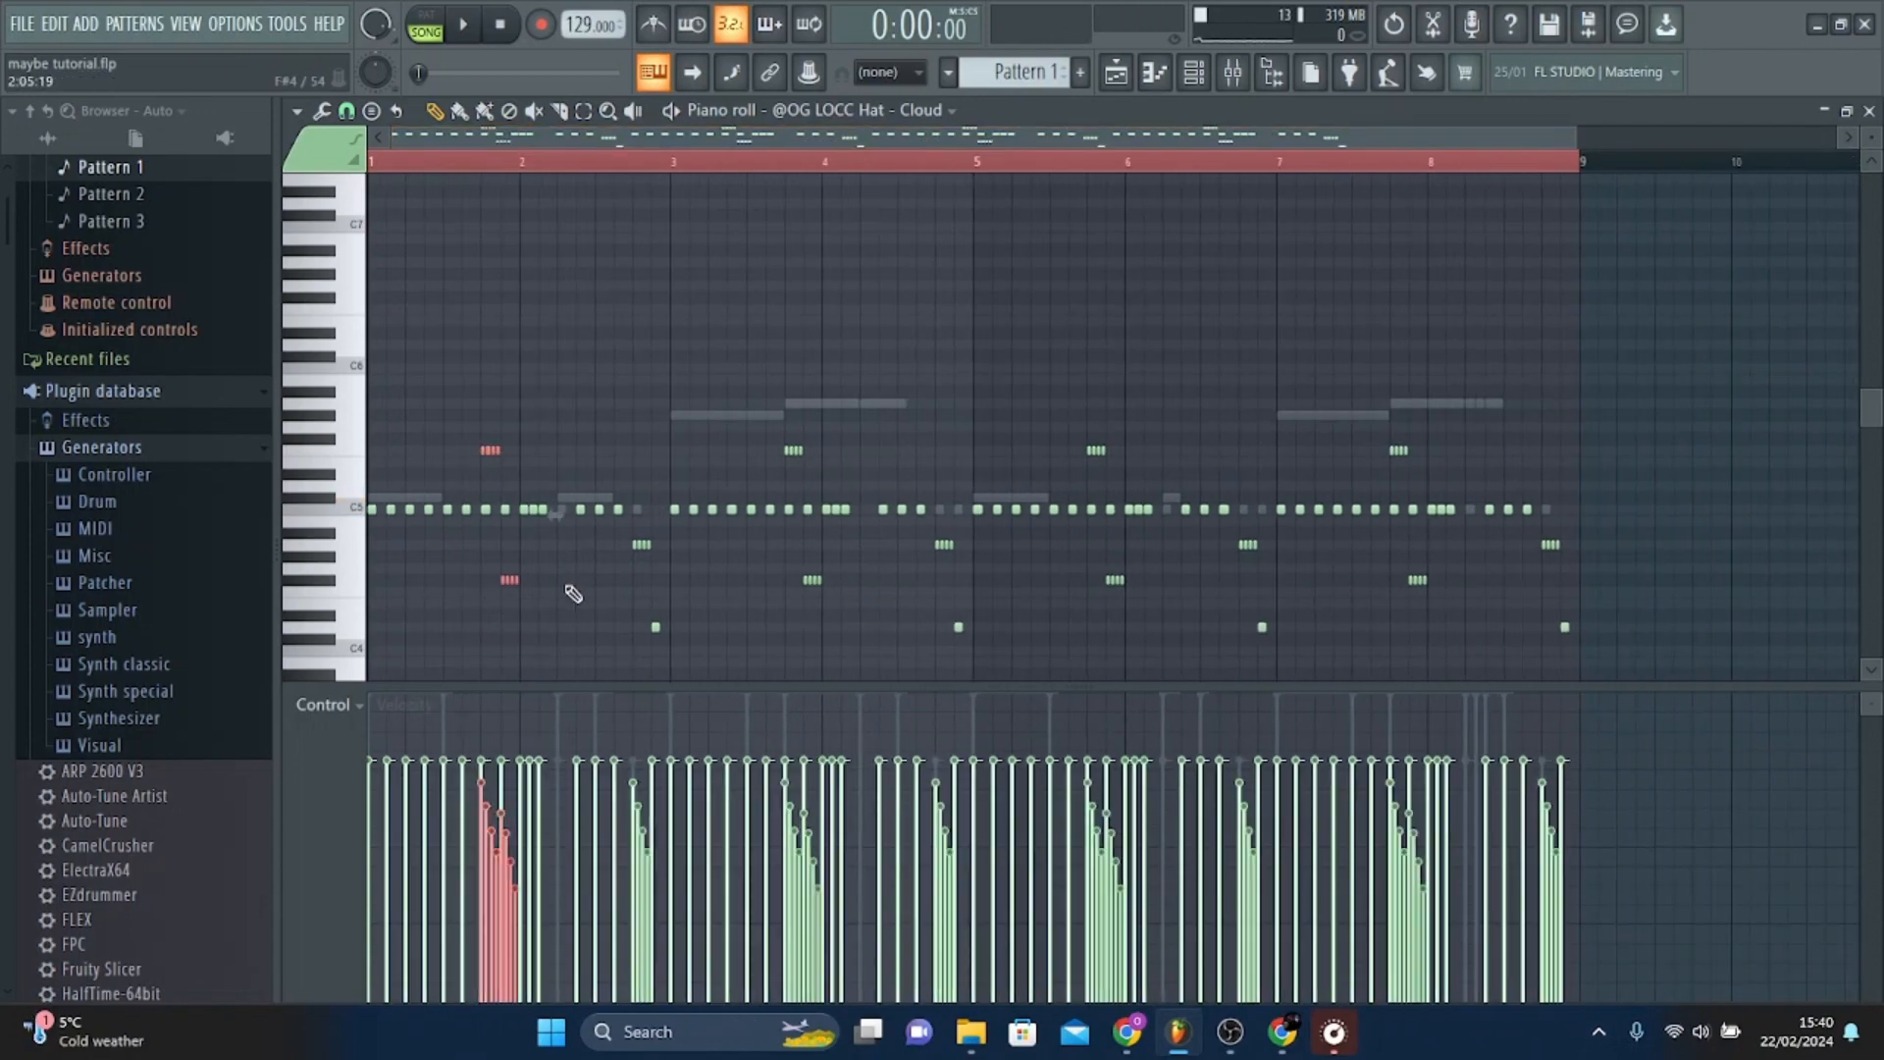
{"action": "left_click_drag", "start_coordinate": [627, 519], "coordinate": [680, 644]}
{"action": "left_click_drag", "start_coordinate": [778, 562], "coordinate": [838, 601]}
{"action": "left_click_drag", "start_coordinate": [771, 435], "coordinate": [830, 465]}
{"action": "left_click_drag", "start_coordinate": [918, 531], "coordinate": [996, 570]}
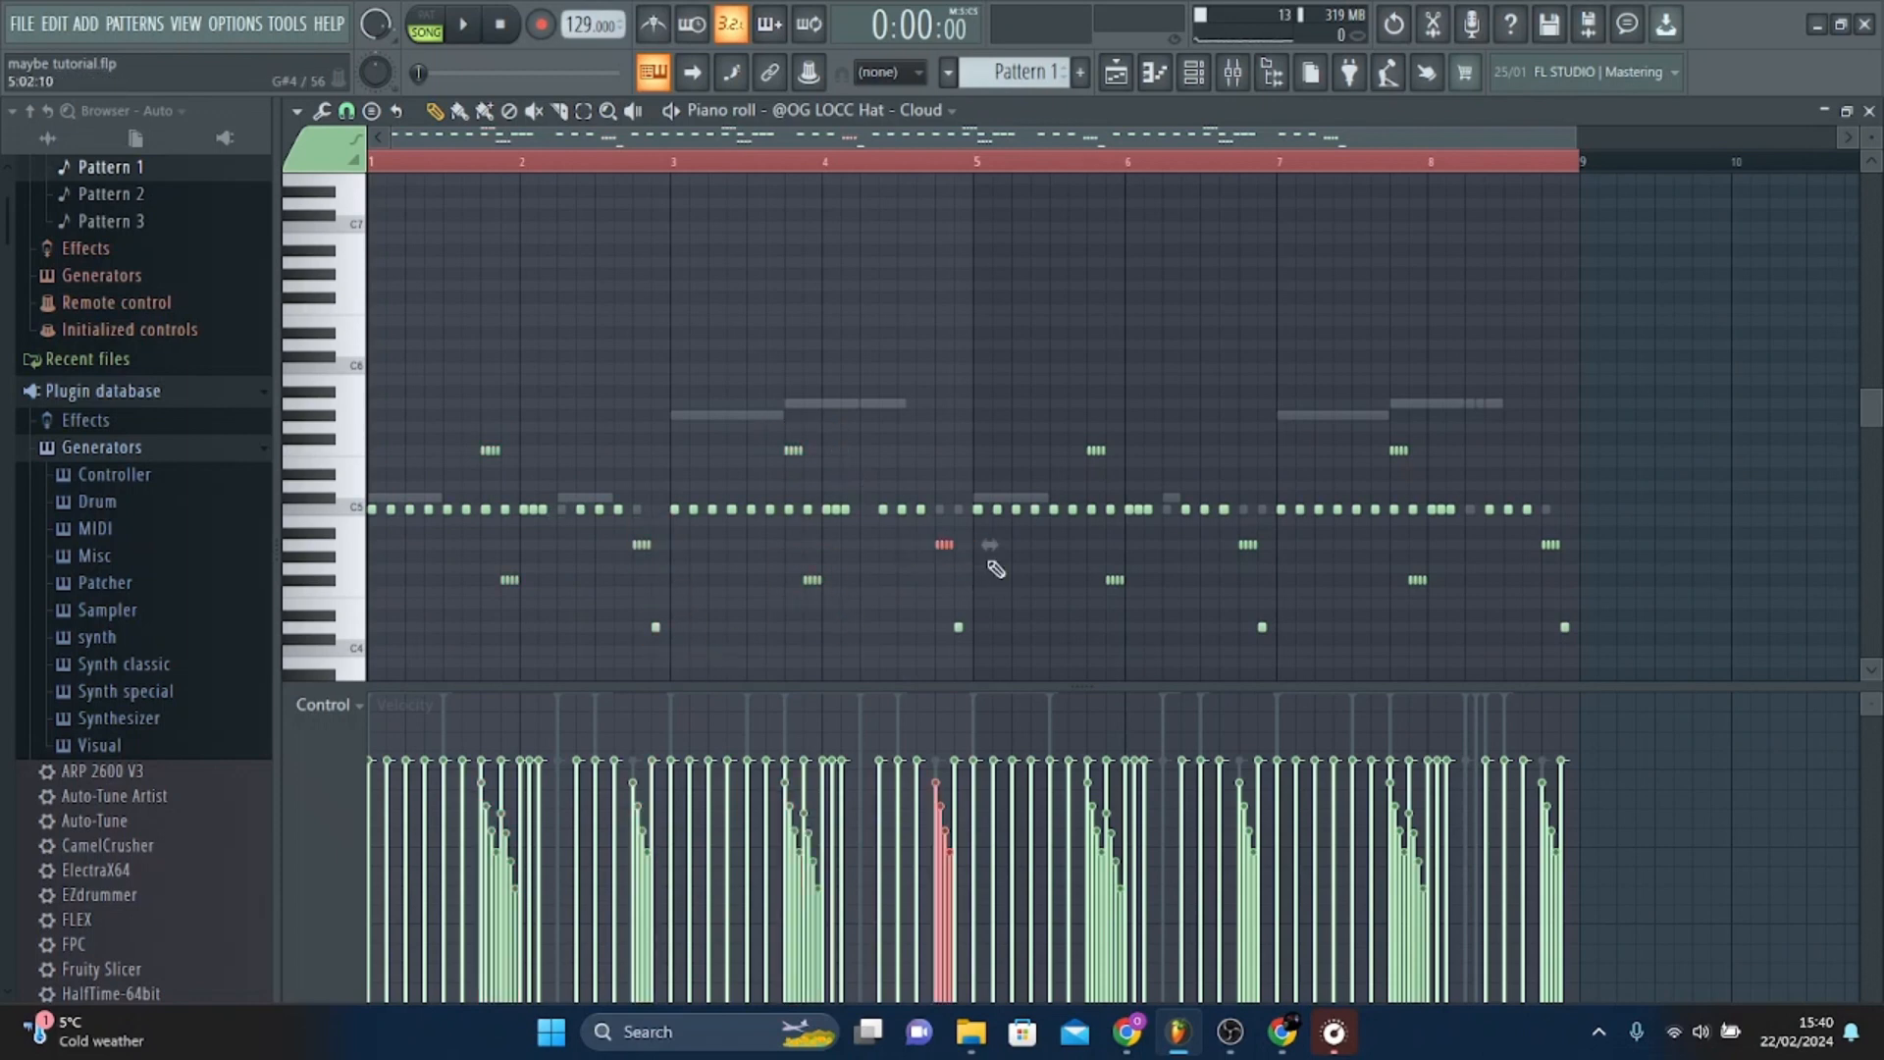
{"action": "left_click", "coordinate": [952, 629]}
{"action": "left_click", "coordinate": [864, 110]}
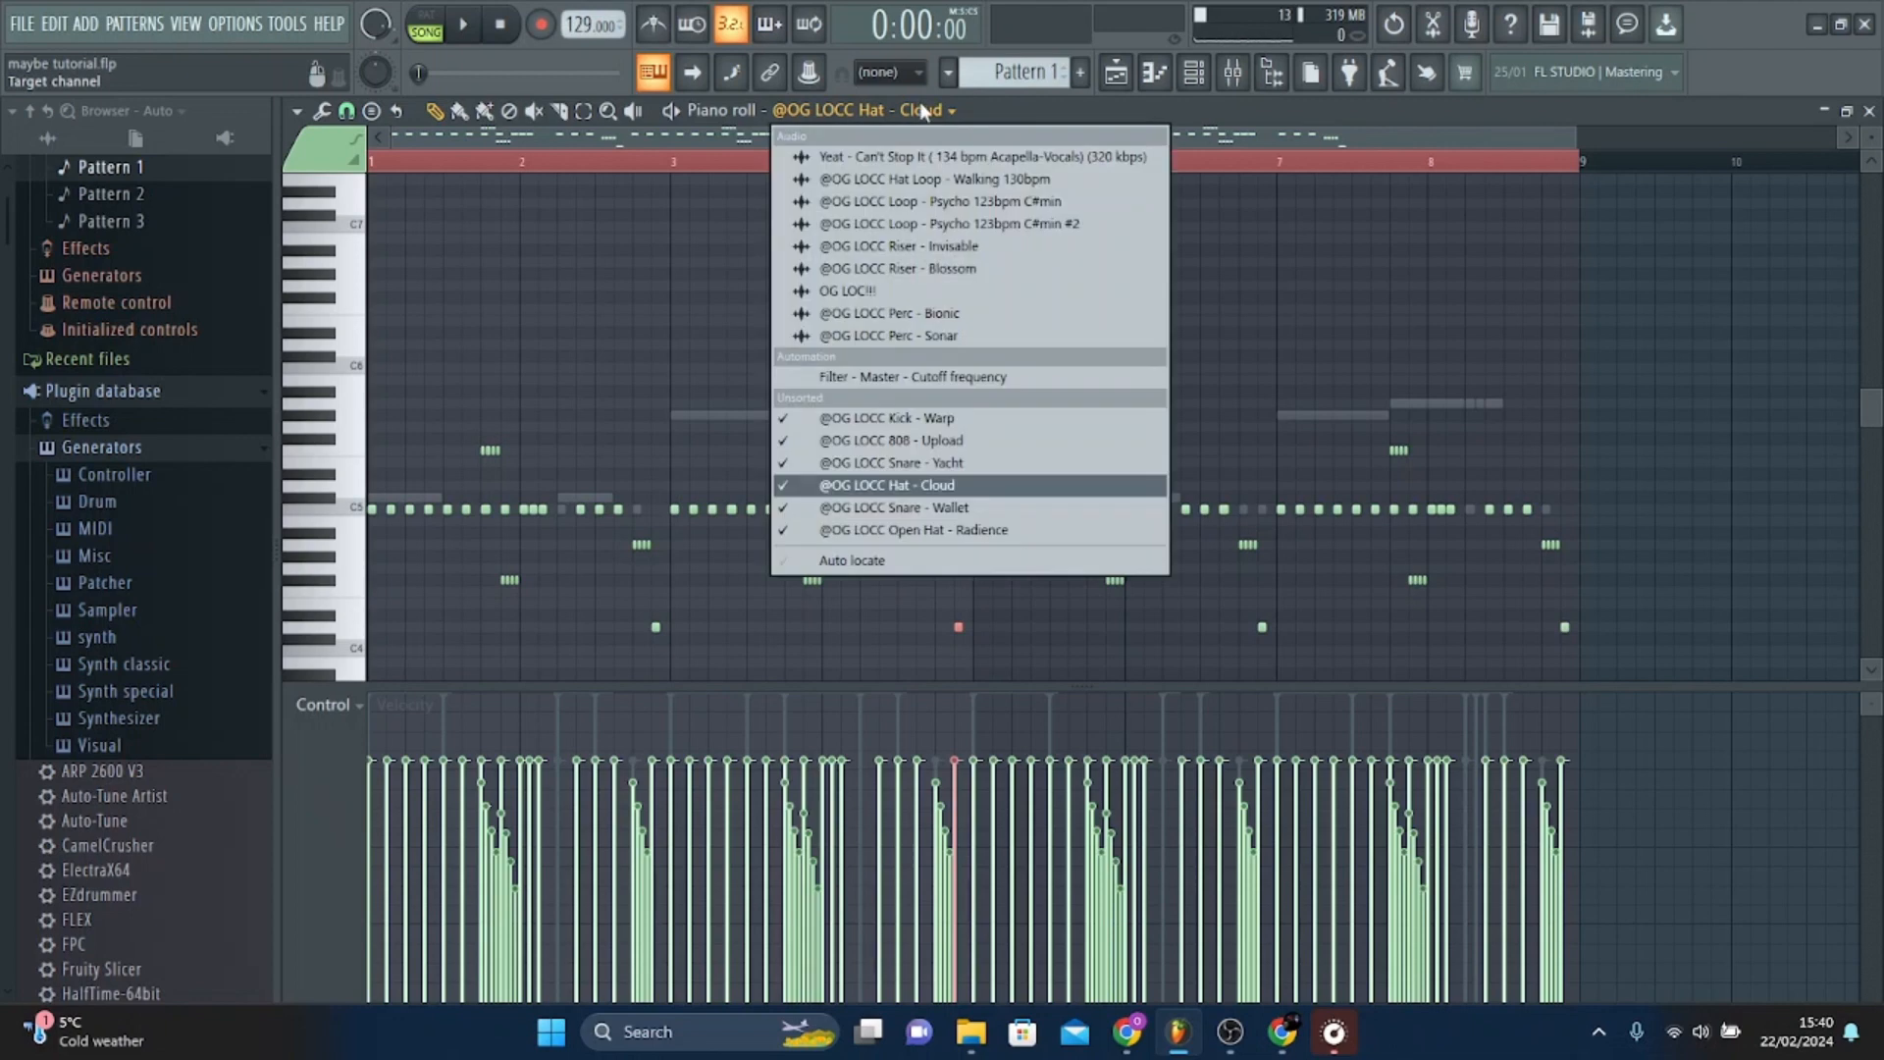
{"action": "left_click", "coordinate": [893, 462]}
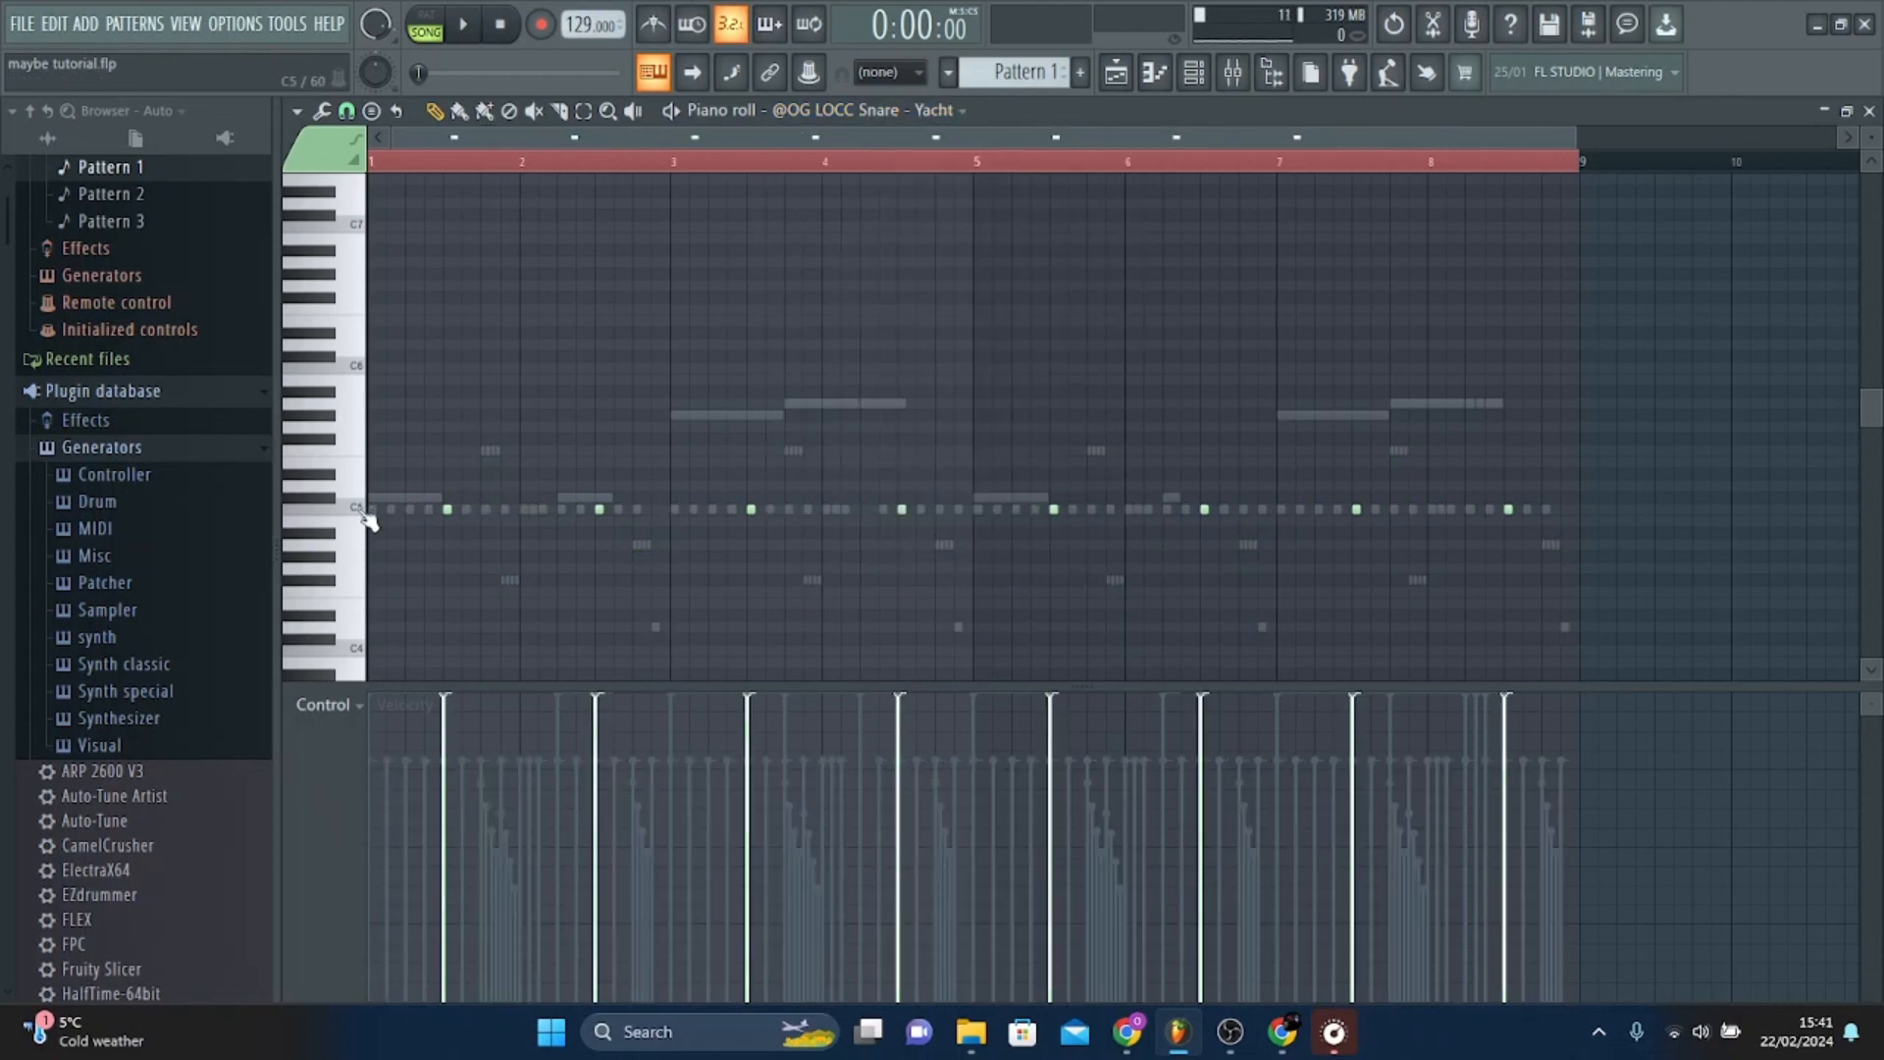
{"action": "left_click", "coordinate": [926, 113]}
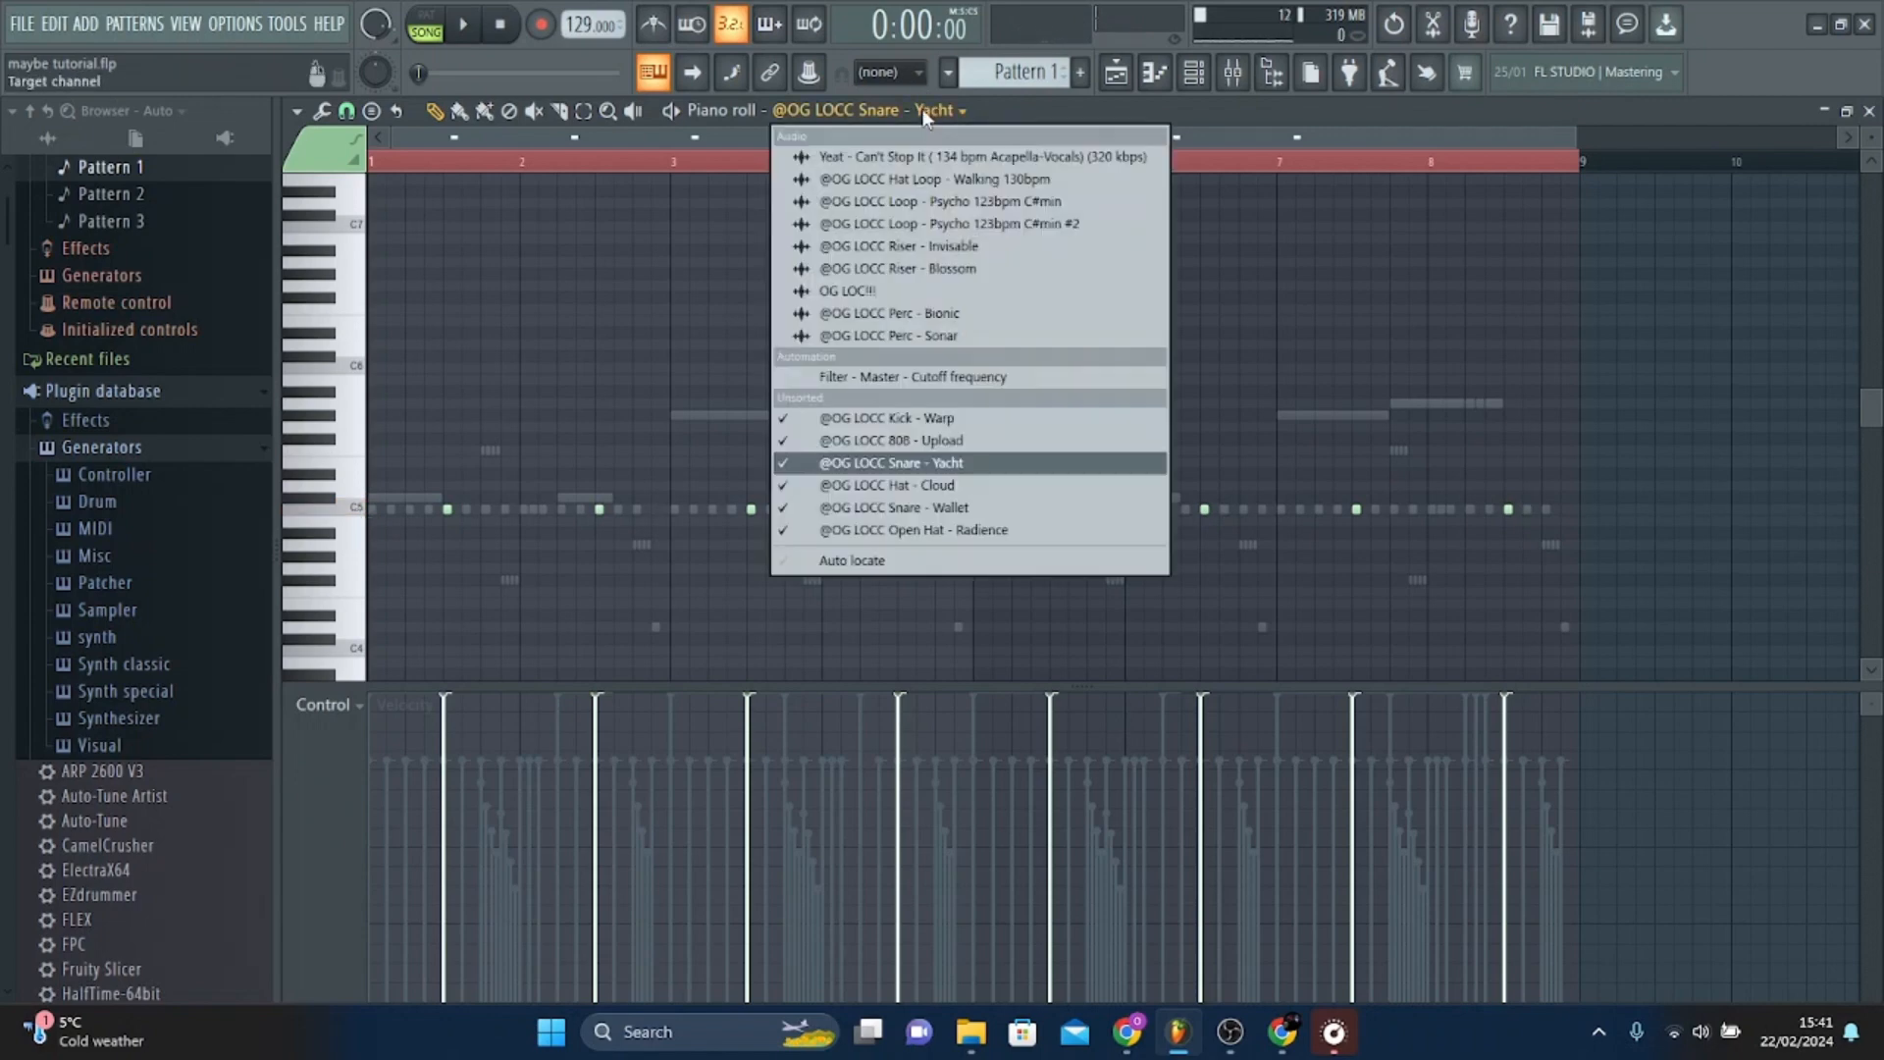
{"action": "left_click", "coordinate": [943, 508]}
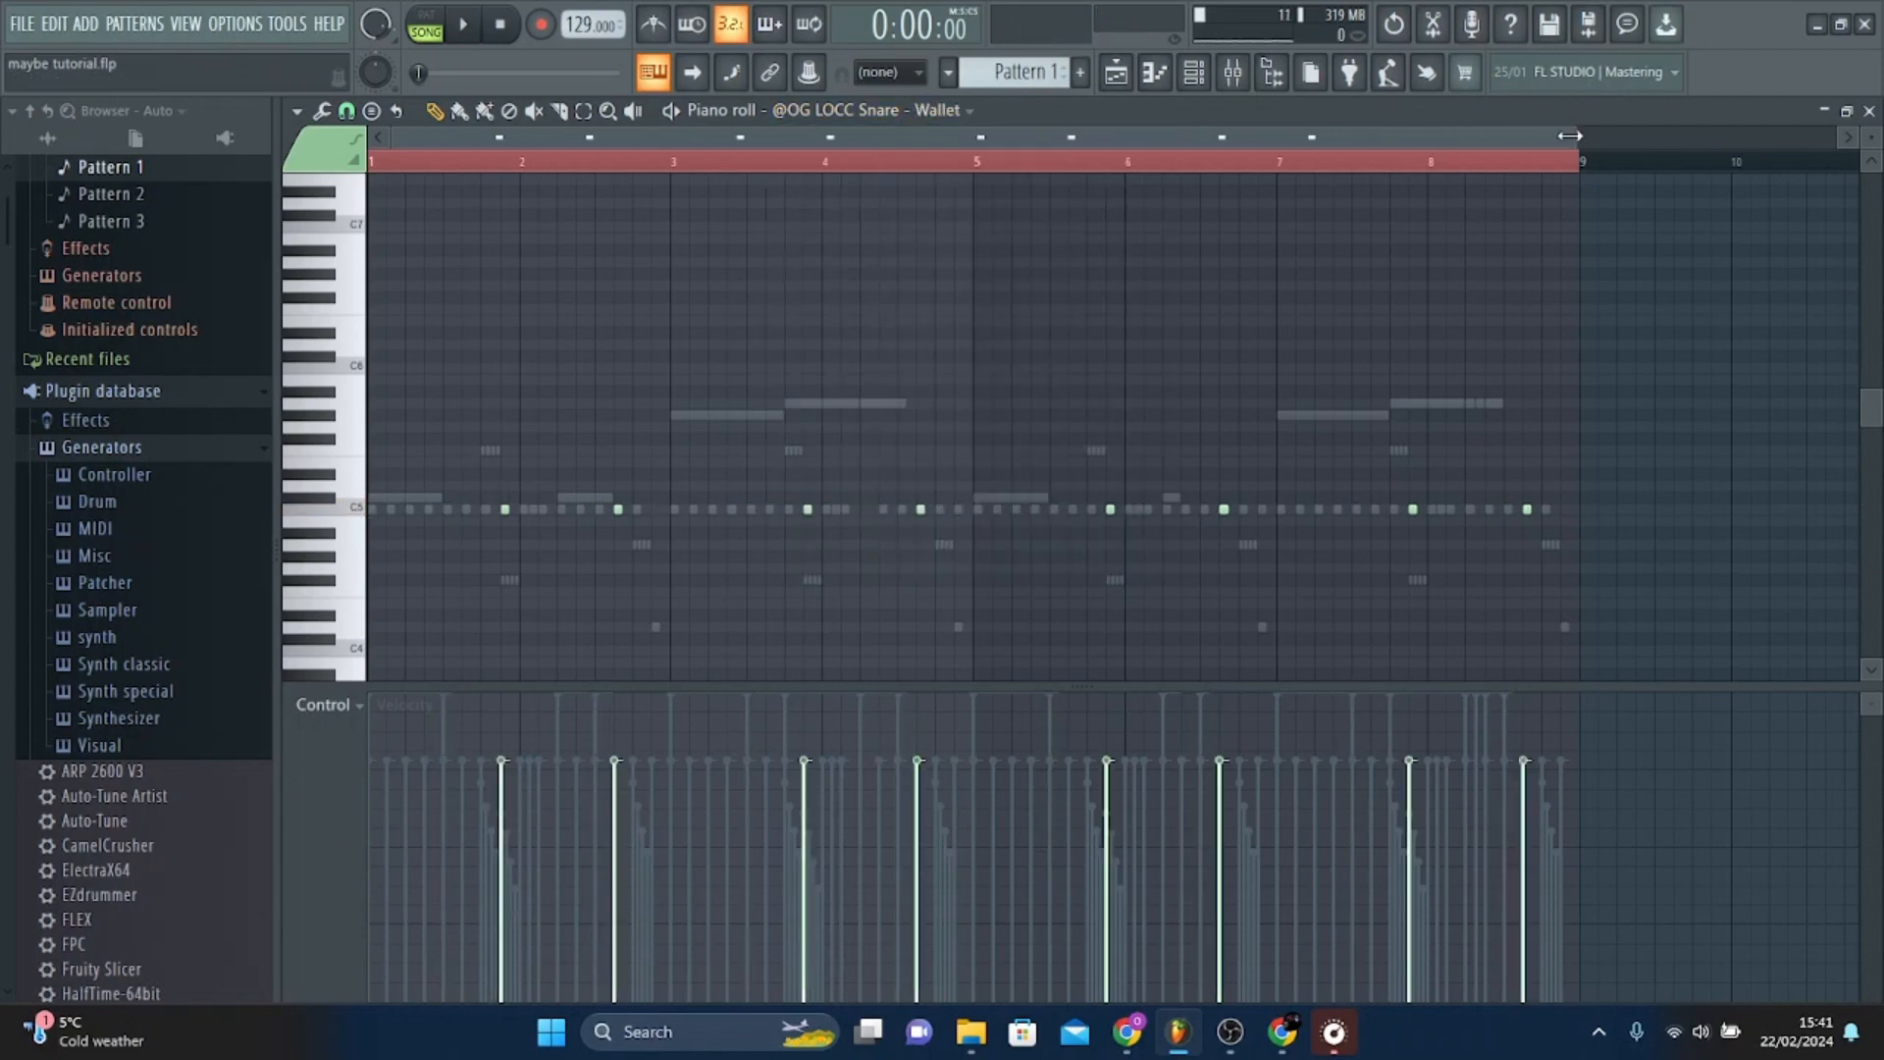
{"action": "left_click_drag", "start_coordinate": [1575, 136], "coordinate": [1055, 163]}
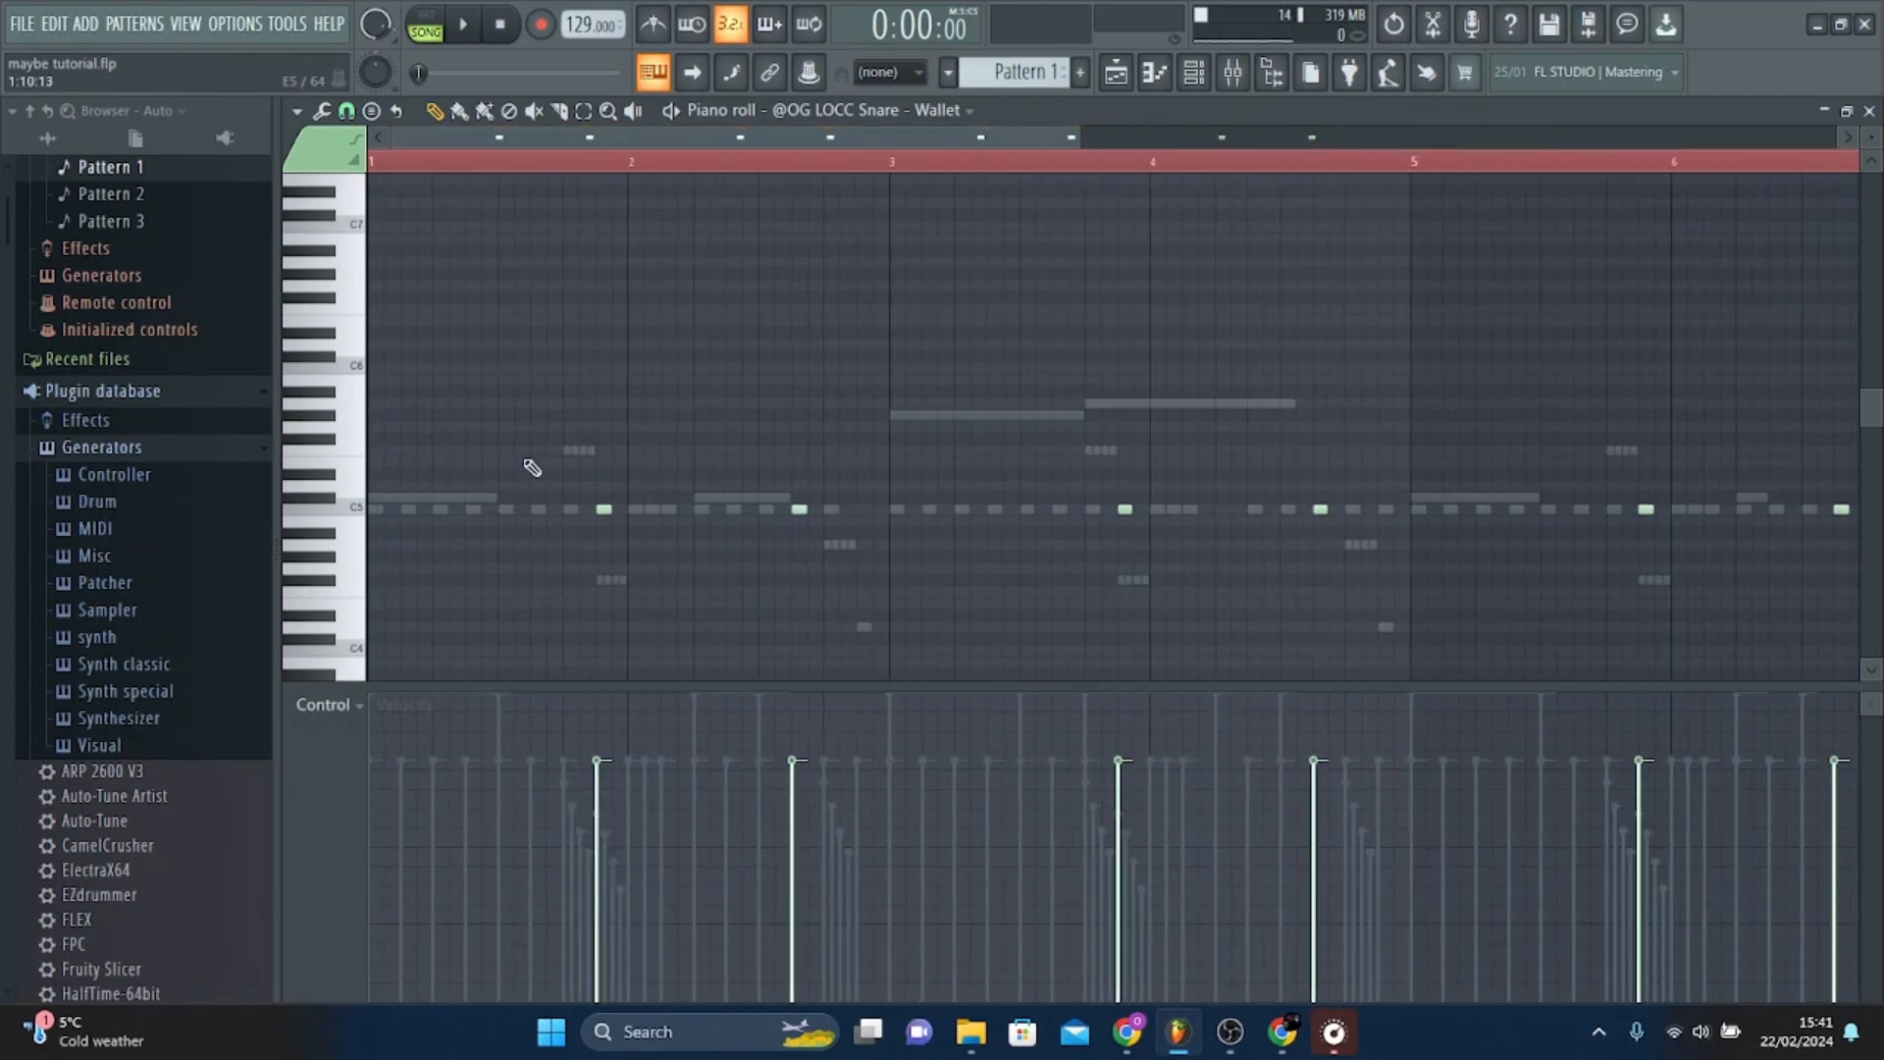
{"action": "left_click", "coordinate": [365, 520]}
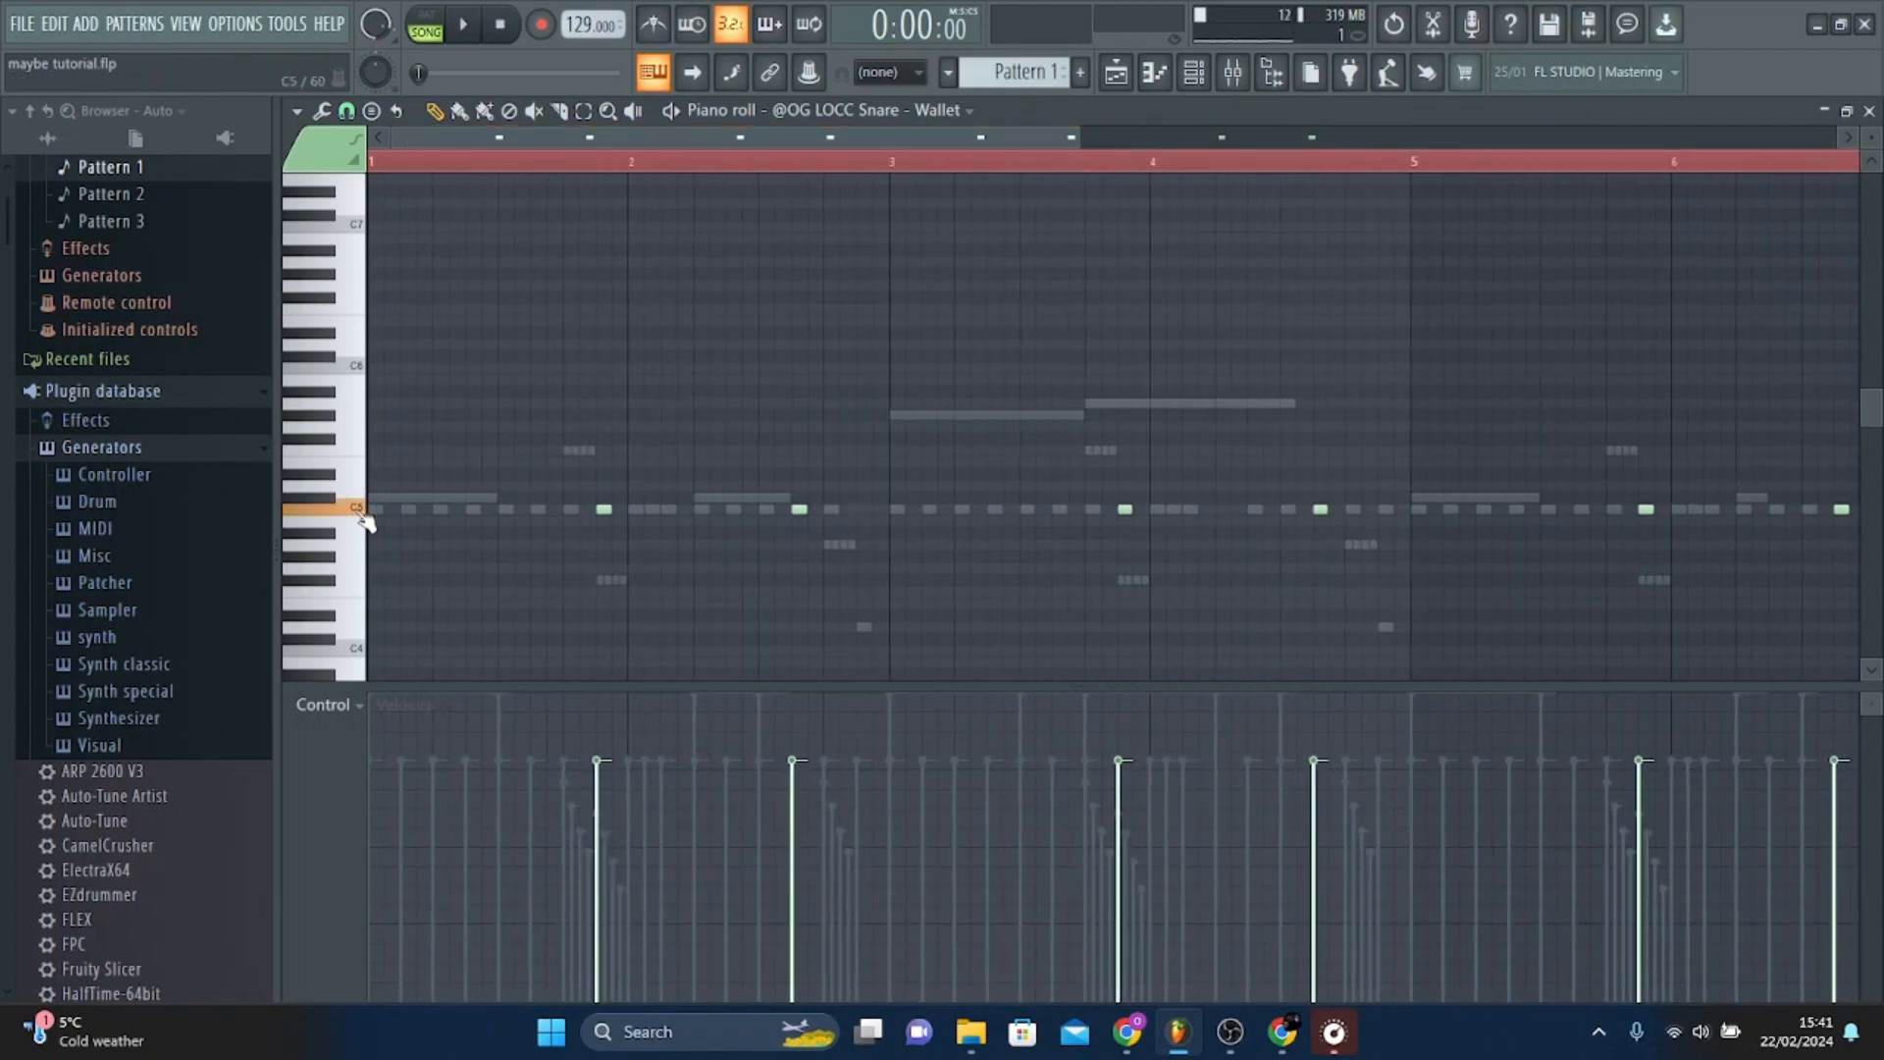
{"action": "left_click", "coordinate": [970, 115]}
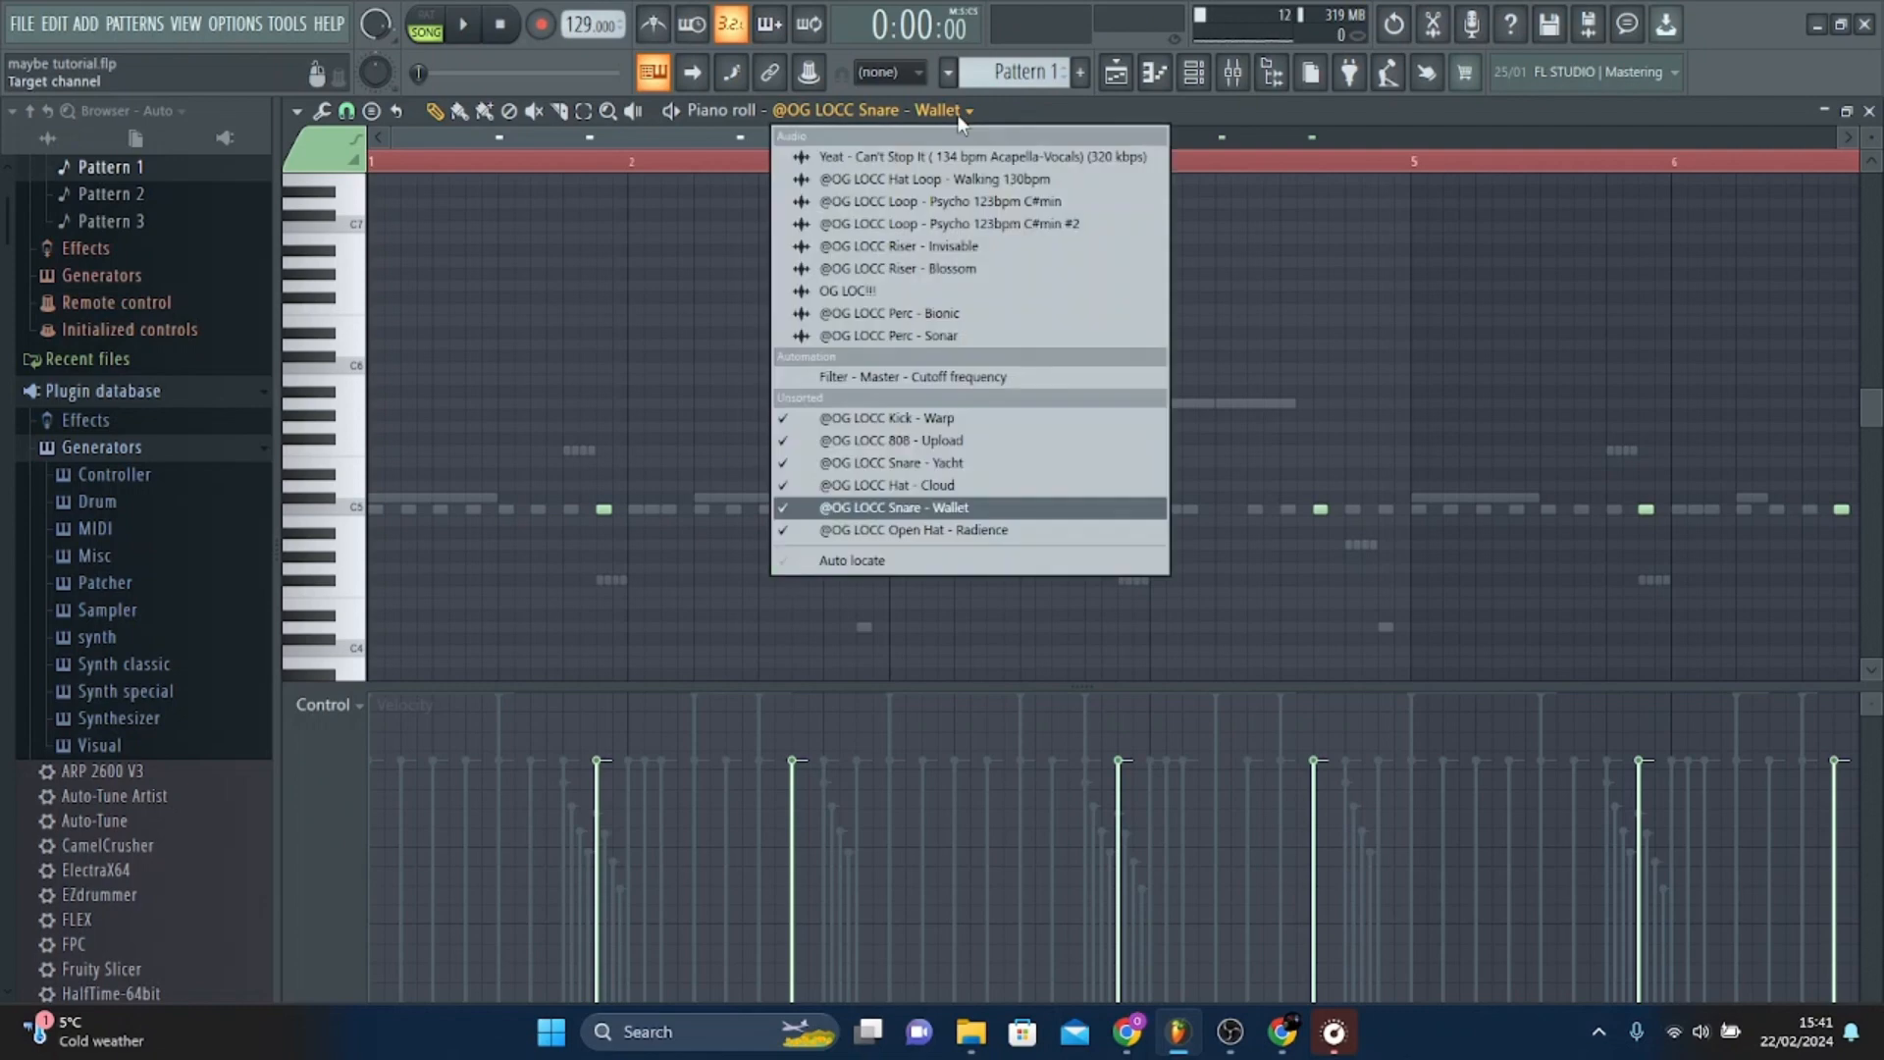
{"action": "left_click", "coordinate": [974, 533]}
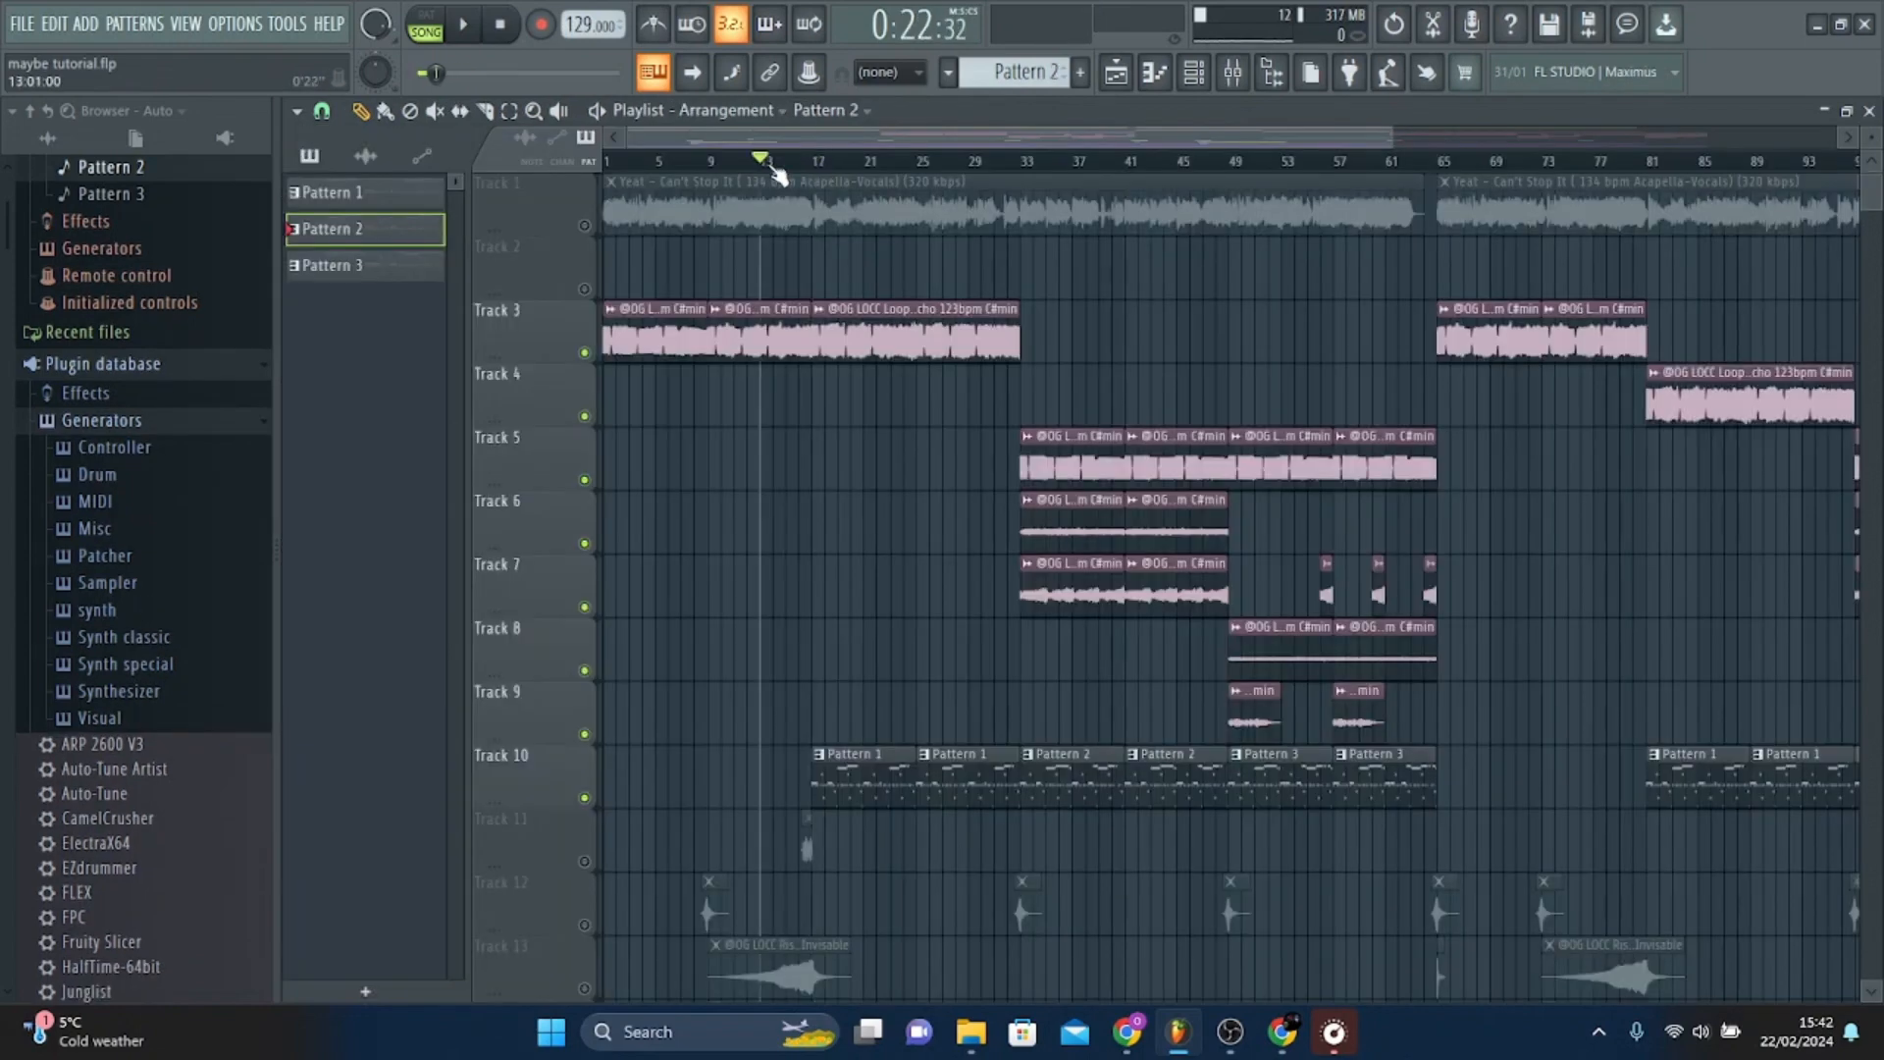
Play the arrangement from bar 16, just before the first Pattern 1 clip on Track 10.
{"action": "left_click", "coordinate": [805, 162]}
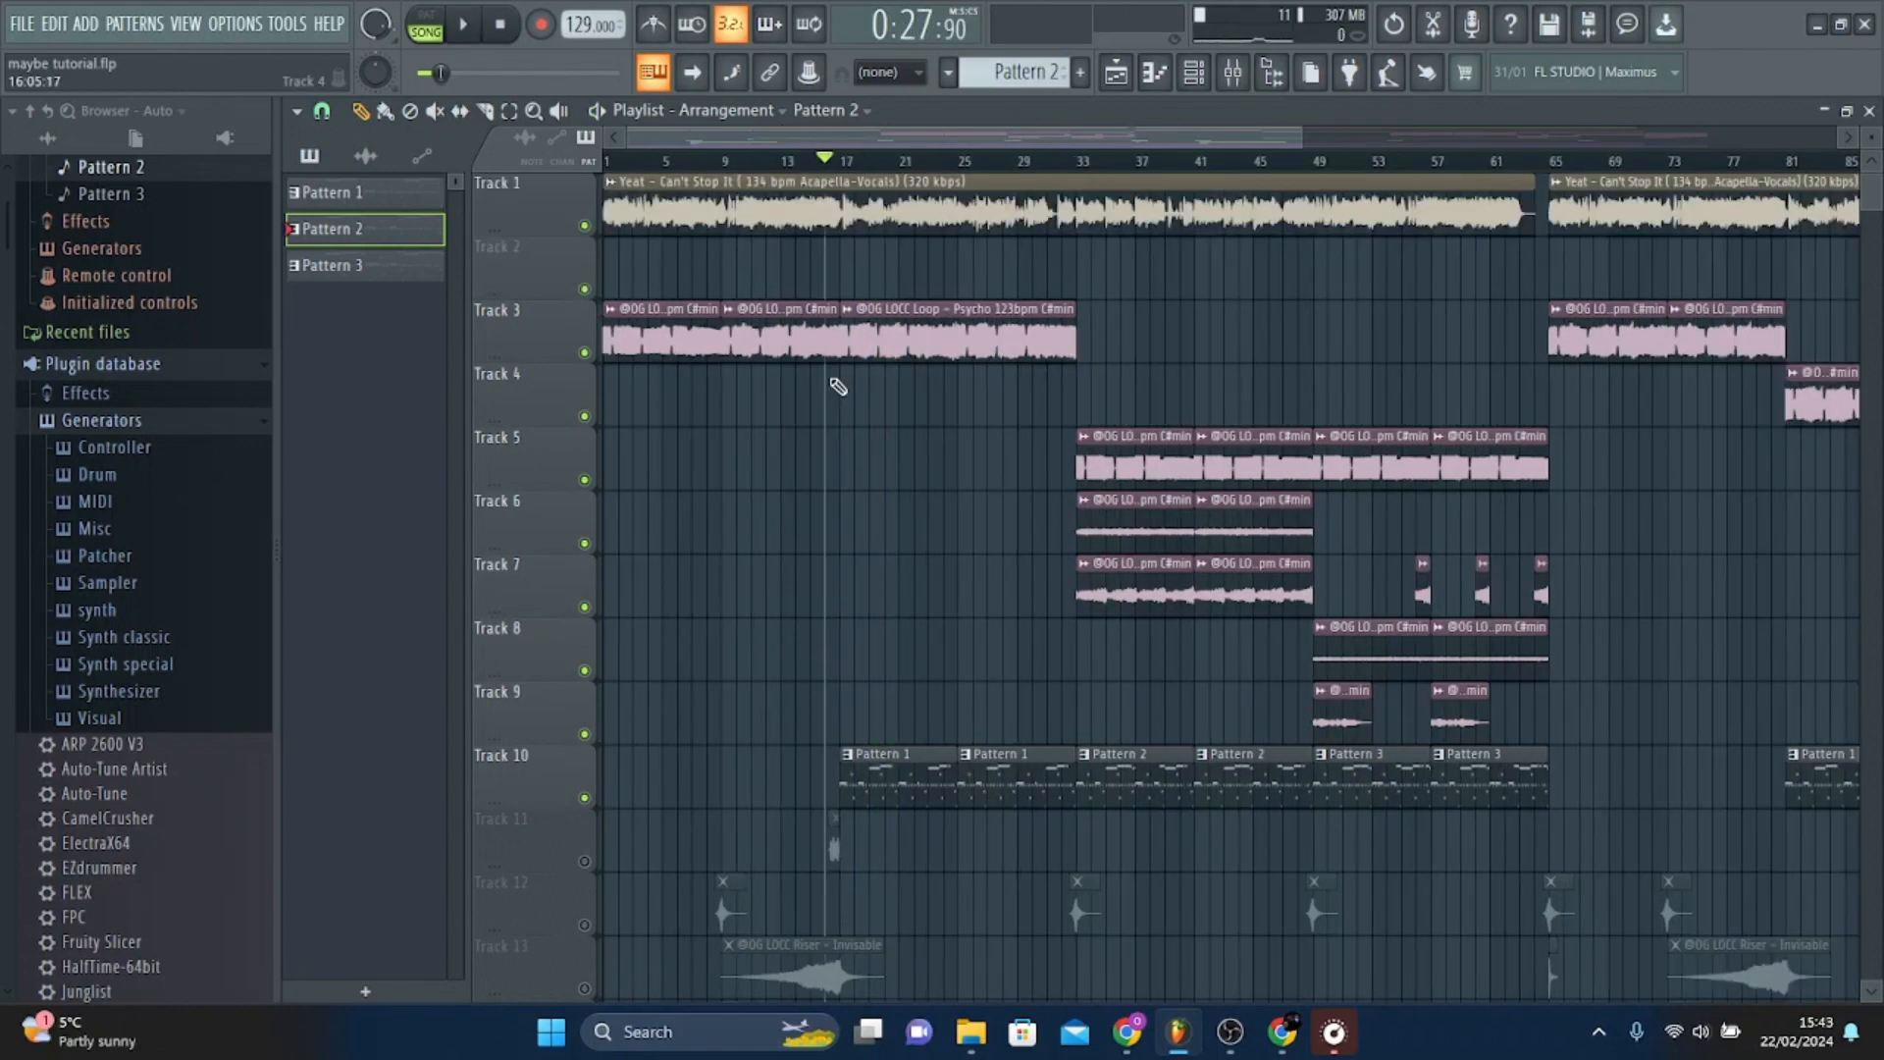
{"action": "key", "text": "space"}
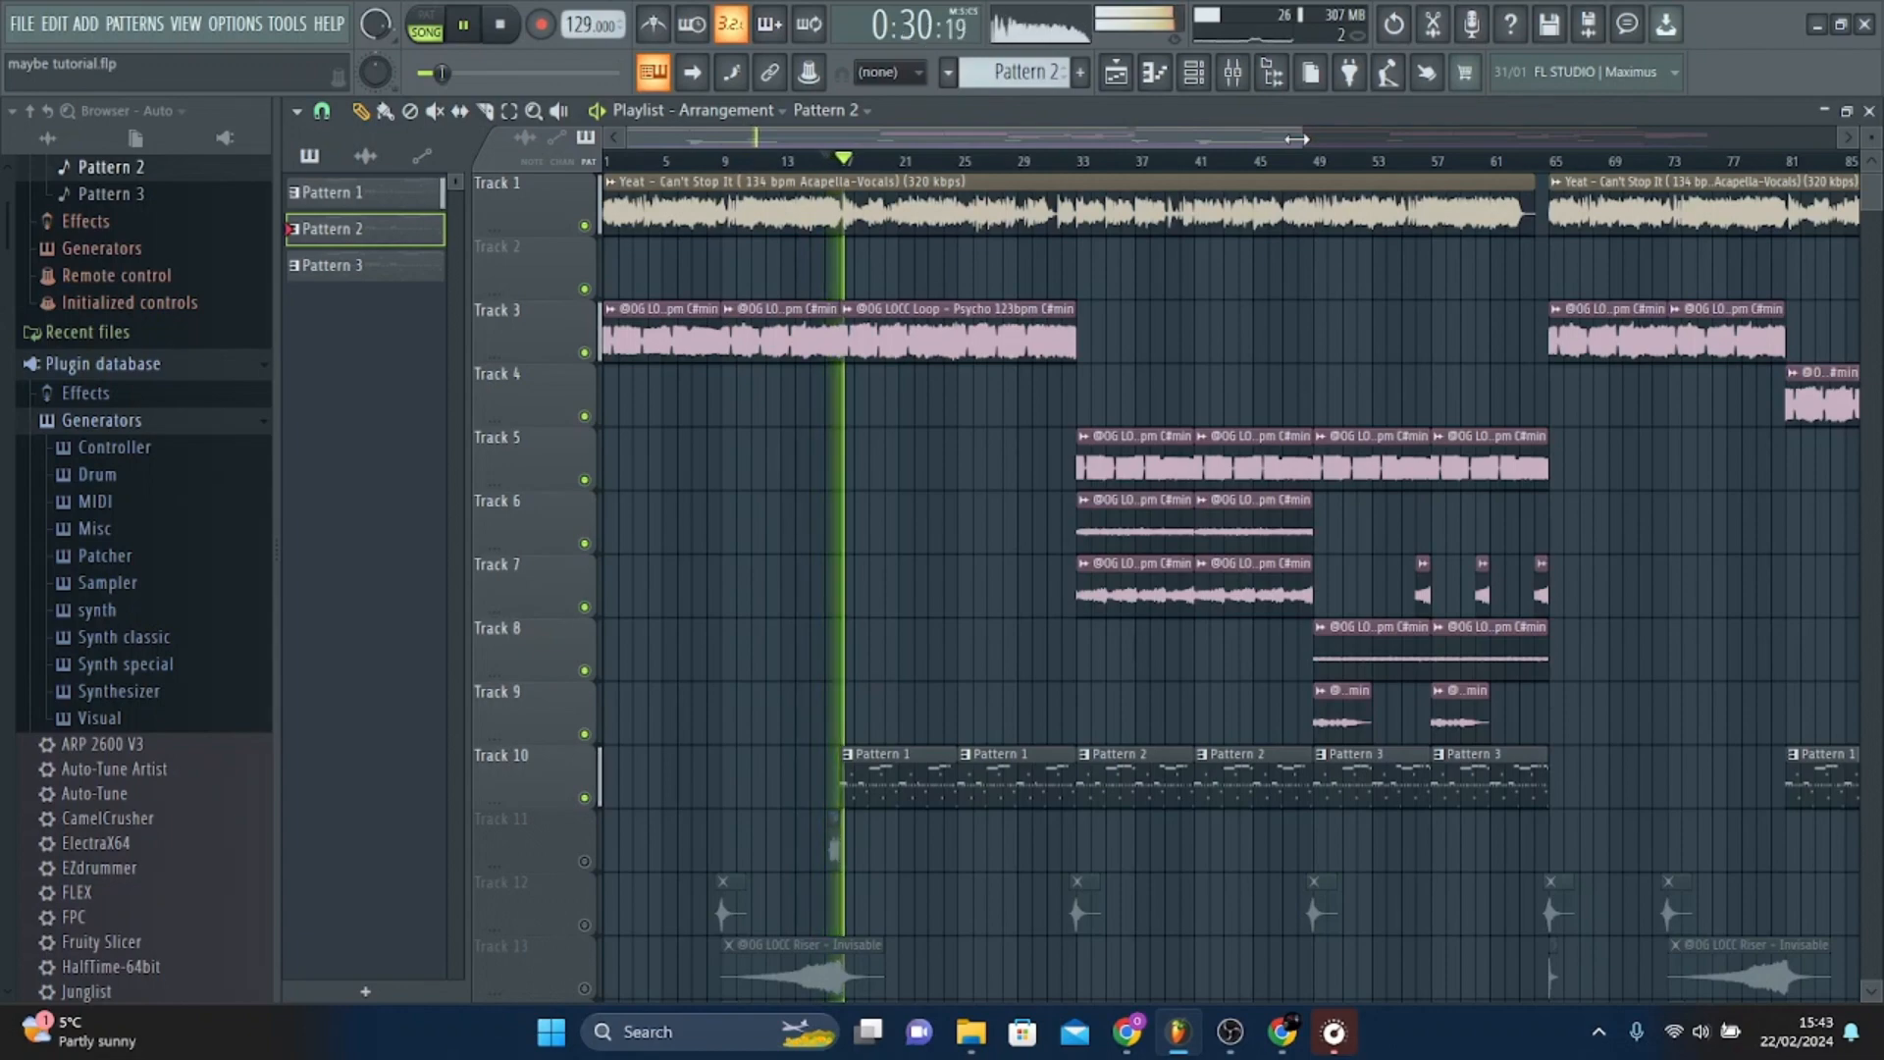
{"action": "left_click_drag", "start_coordinate": [1297, 138], "coordinate": [975, 152]}
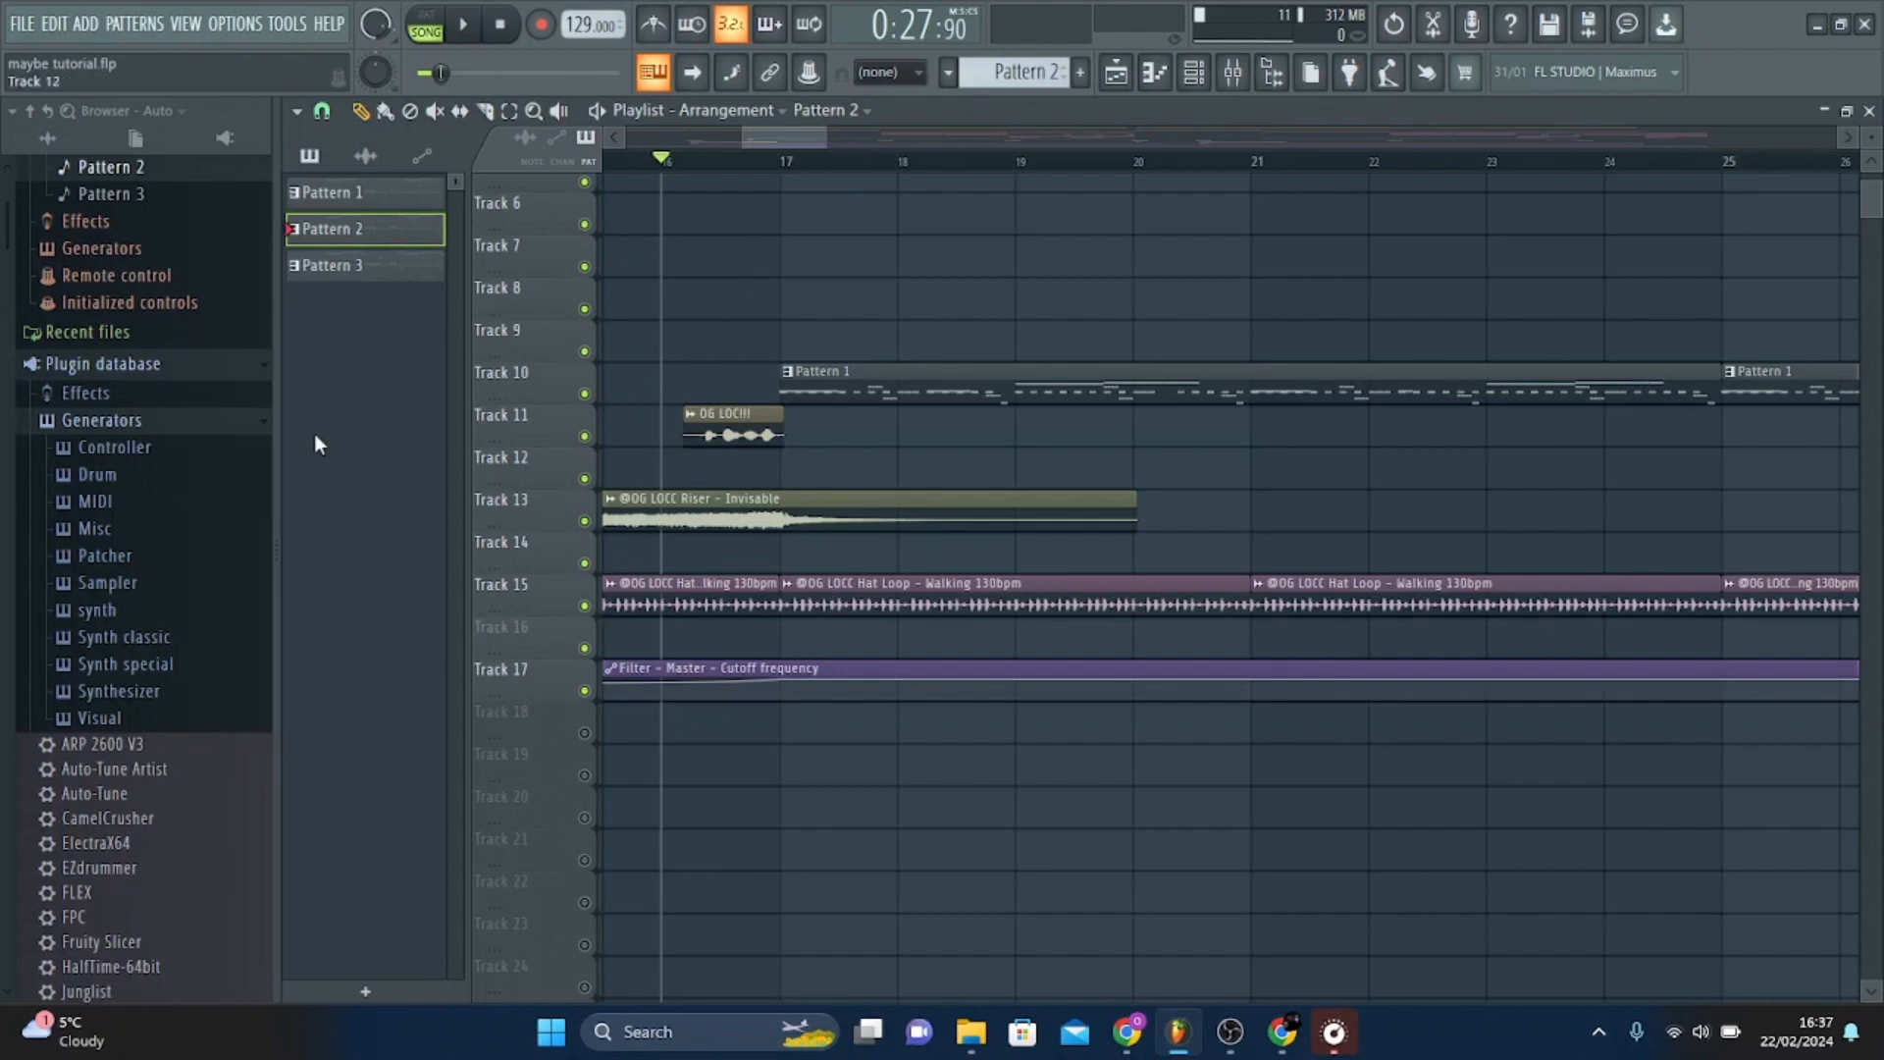
{"action": "left_click", "coordinate": [124, 369]}
{"action": "left_click_drag", "start_coordinate": [6, 245], "coordinate": [7, 170]}
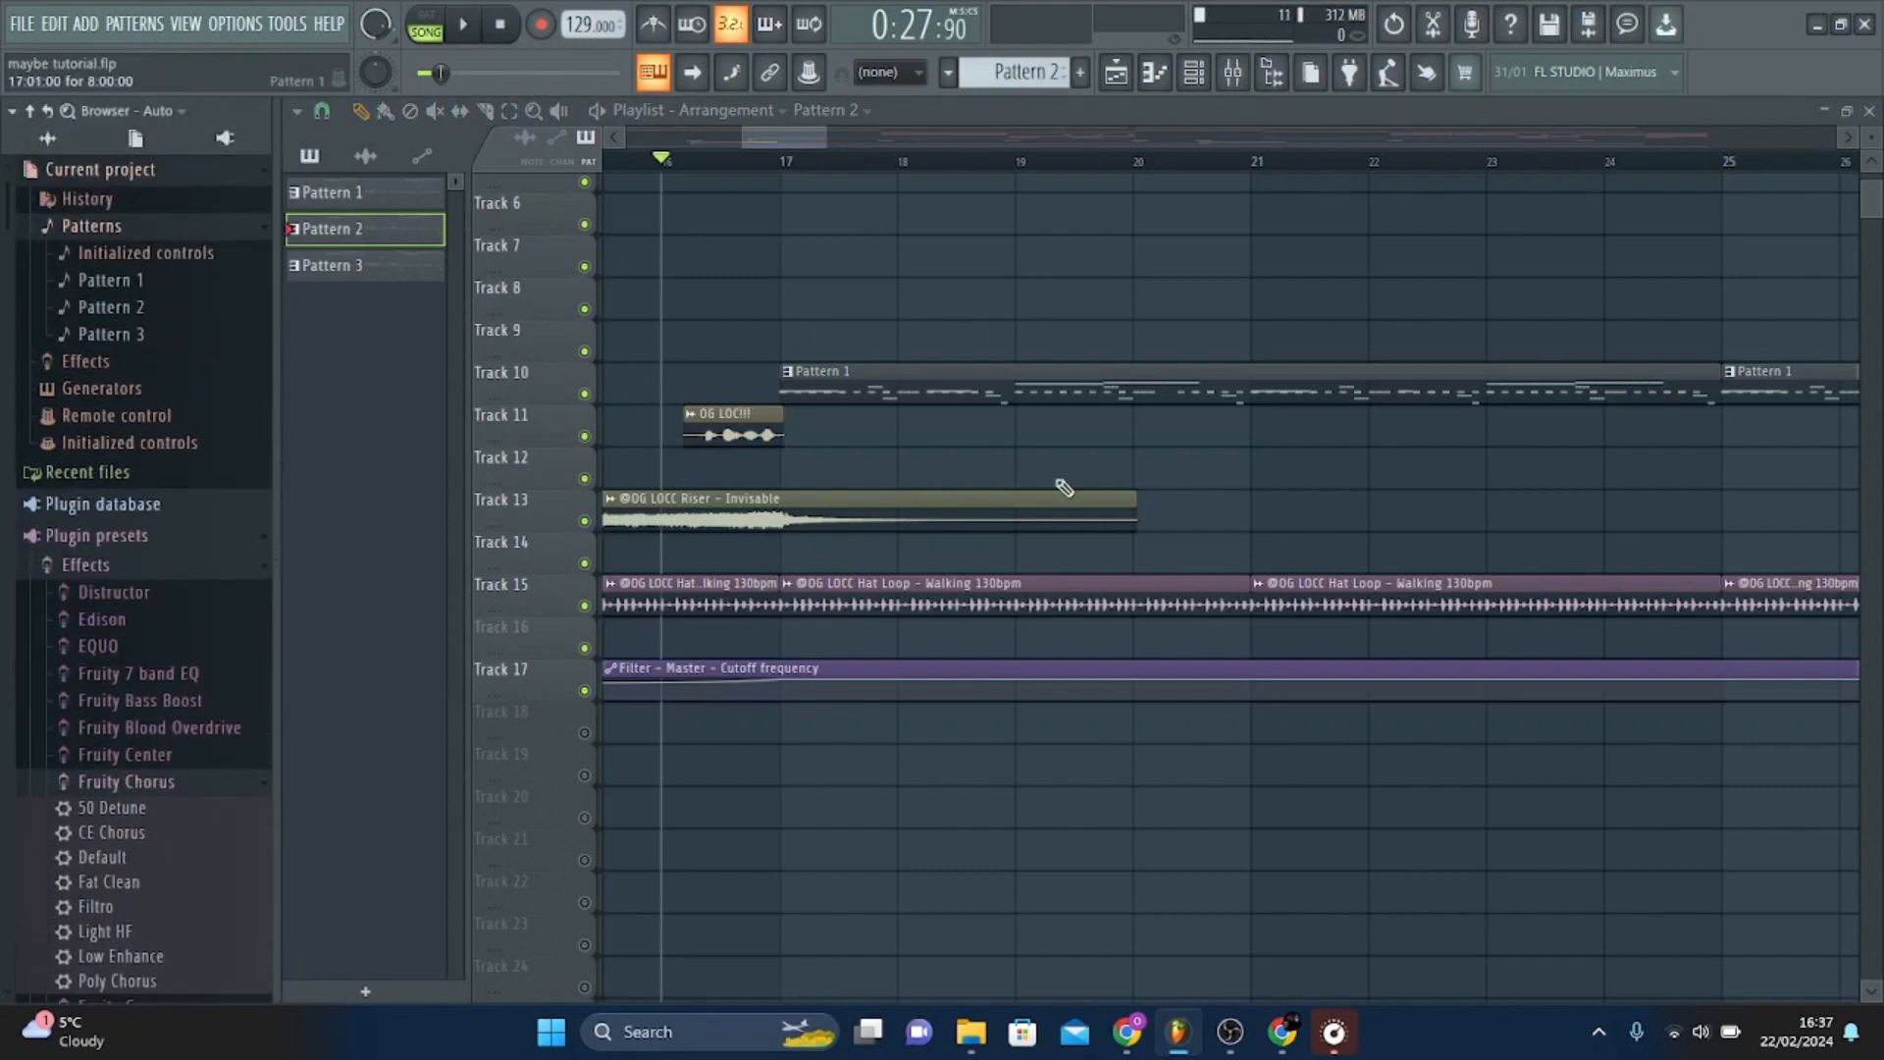
{"action": "left_click", "coordinate": [1096, 582]}
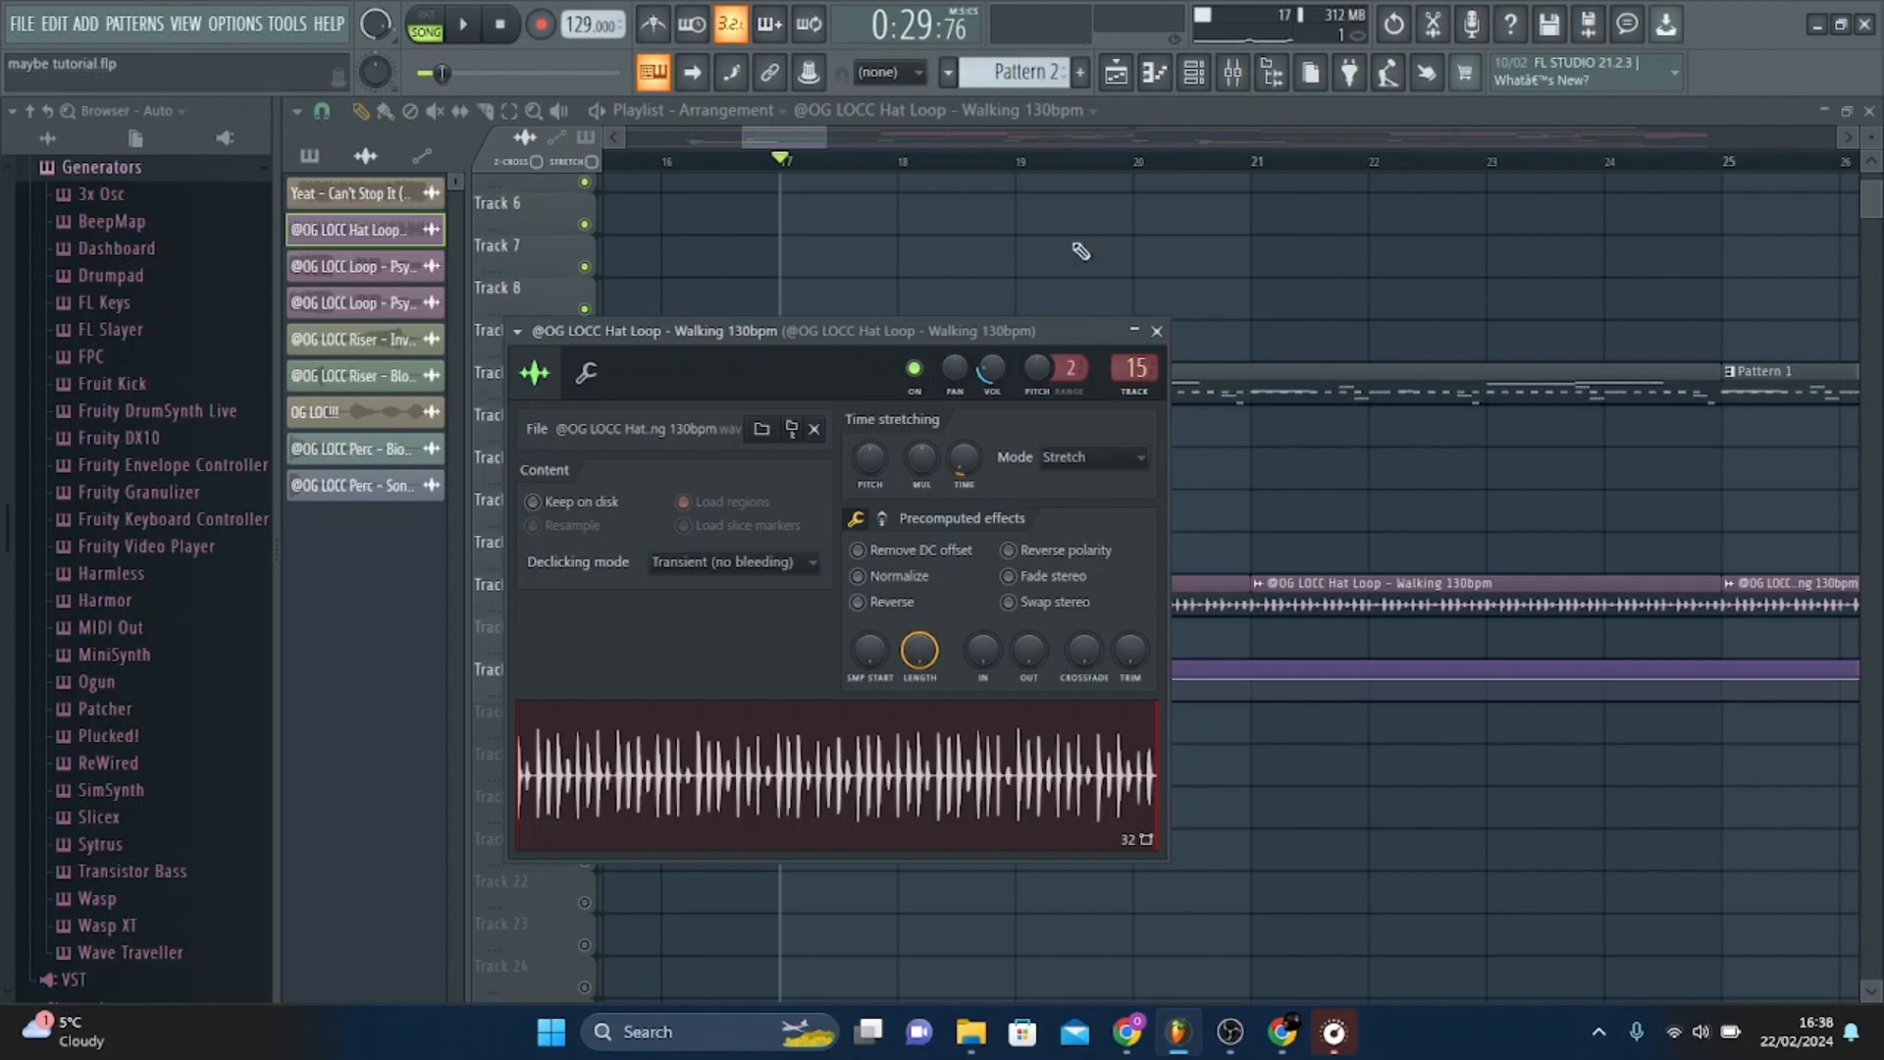
Examine the hat loop's level and equalizer on mixer track 15, then close the mixer.
{"action": "left_click", "coordinate": [1233, 72]}
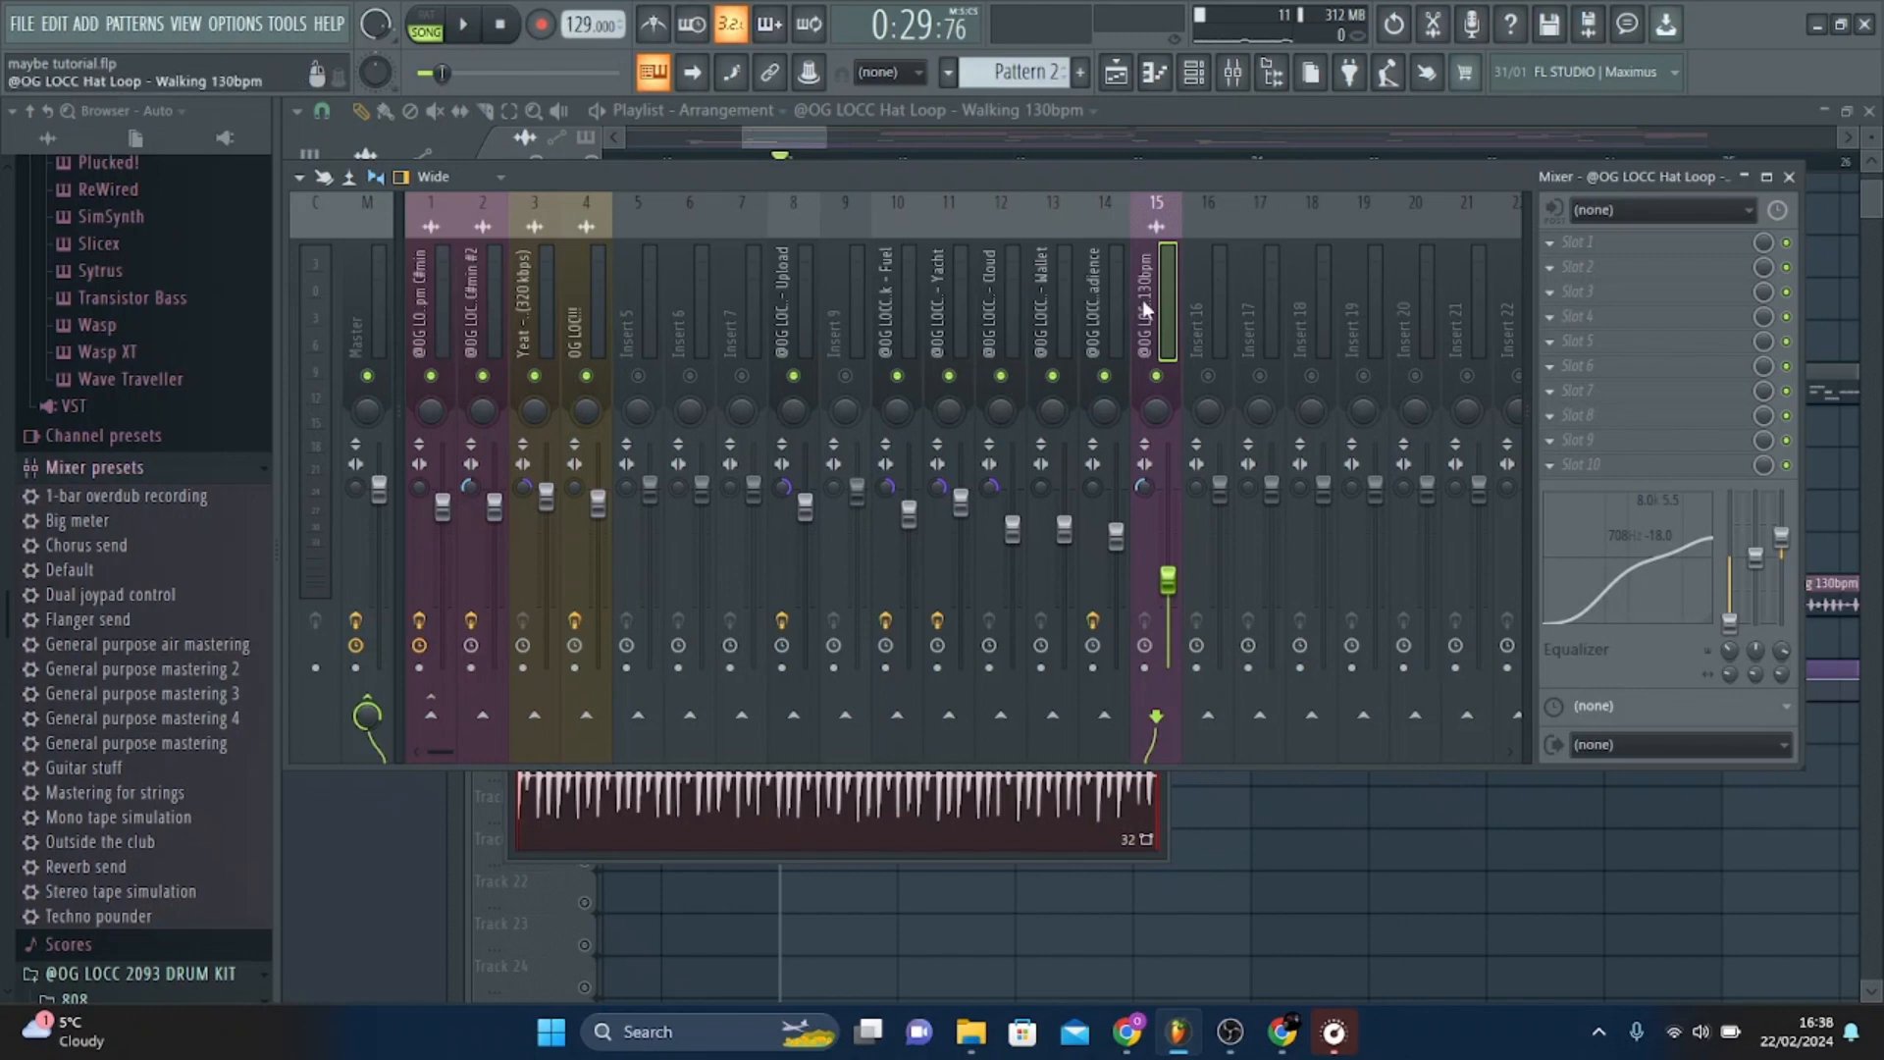
{"action": "left_click_drag", "start_coordinate": [1128, 185], "coordinate": [1111, 243]}
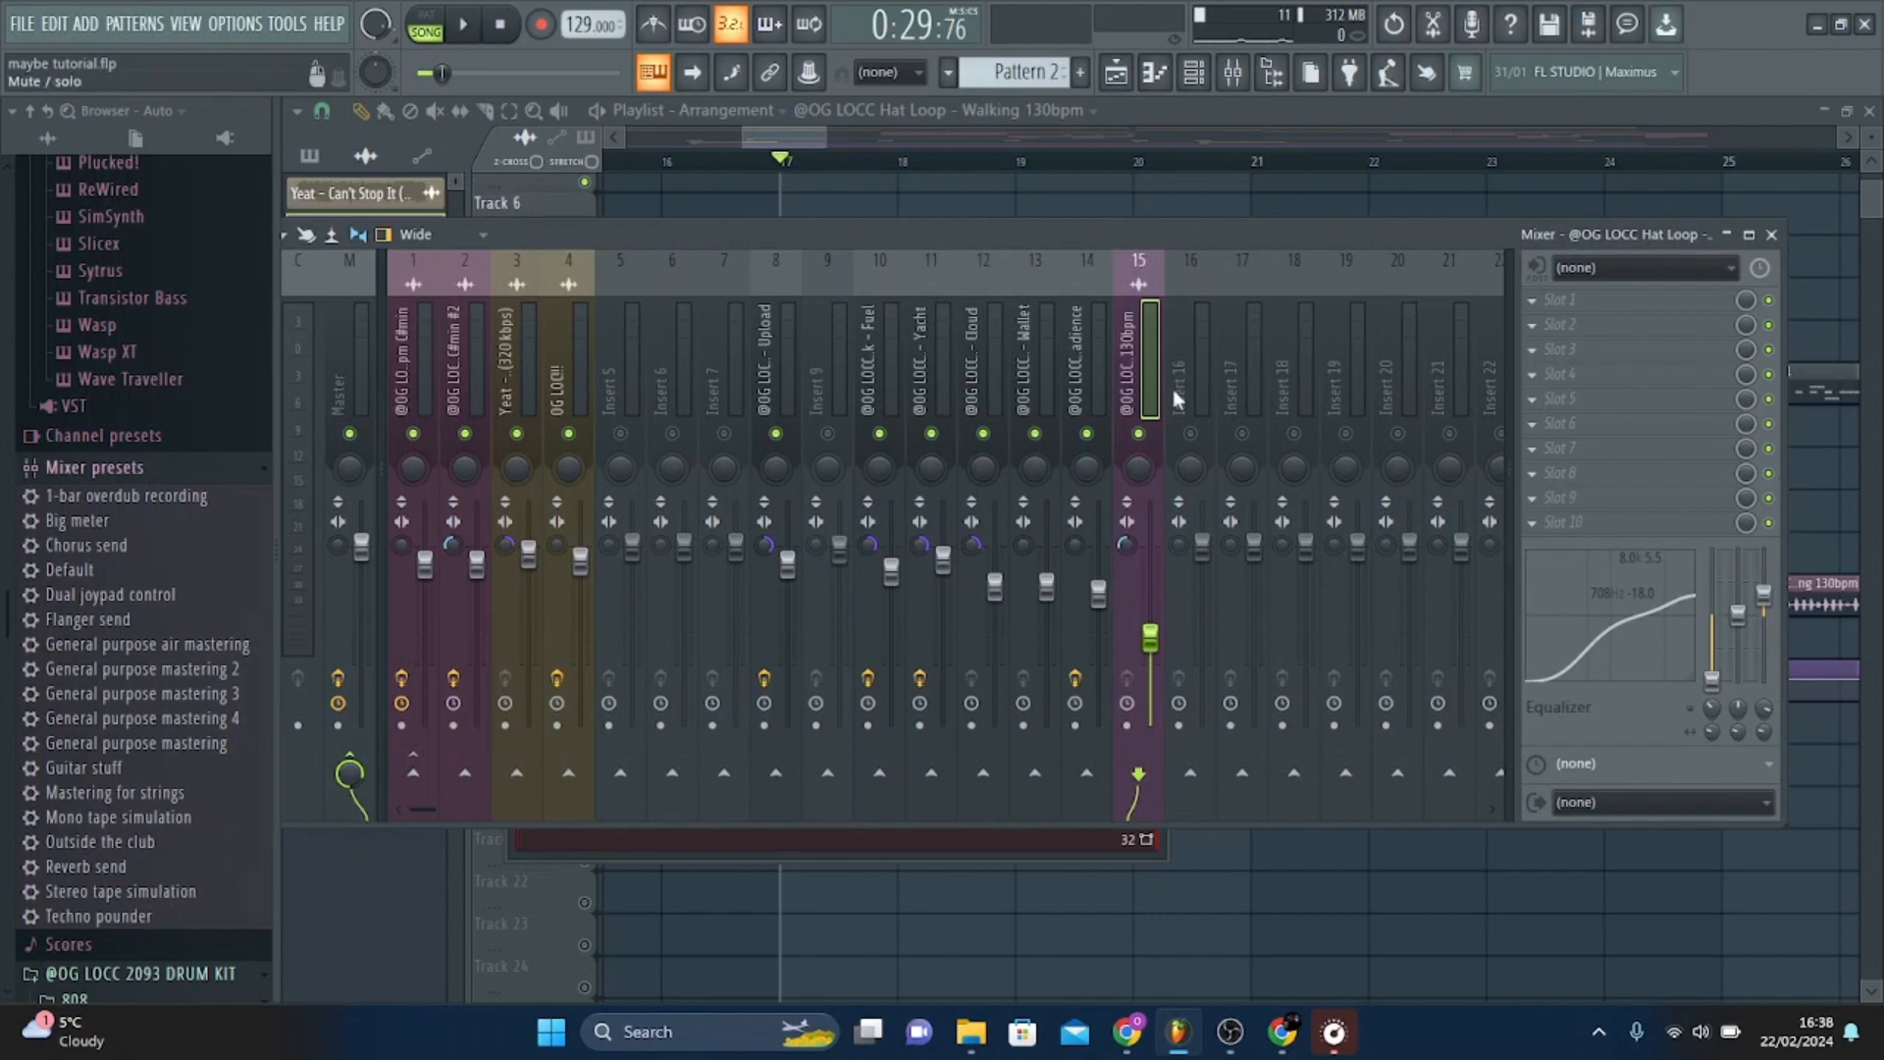
{"action": "key", "text": "F9"}
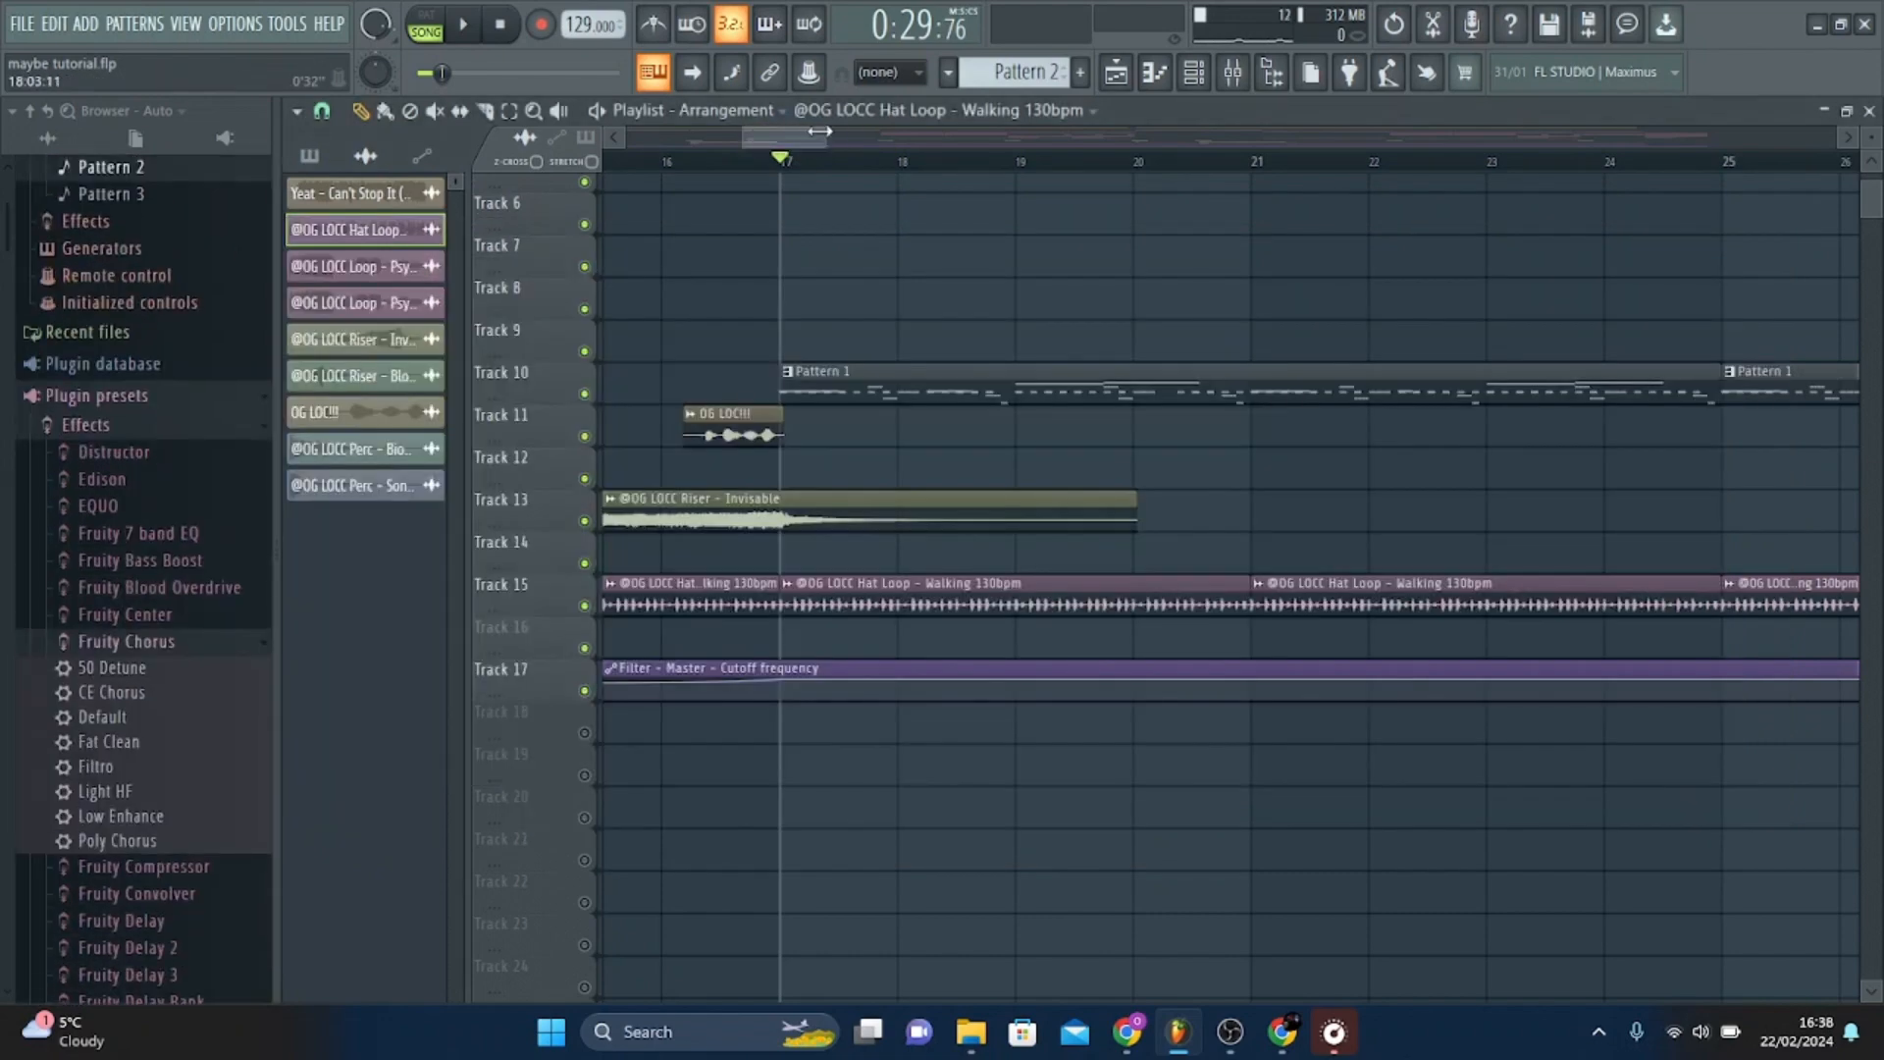
Solo Track 10 and play its second Pattern 1 clip from bar 25 without the other tracks.
{"action": "mouse_move", "coordinate": [825, 129]}
{"action": "left_mouse_down"}
{"action": "mouse_move", "coordinate": [1310, 133]}
{"action": "mouse_move", "coordinate": [962, 162]}
{"action": "mouse_move", "coordinate": [1011, 167]}
{"action": "mouse_move", "coordinate": [957, 197]}
{"action": "left_mouse_up"}
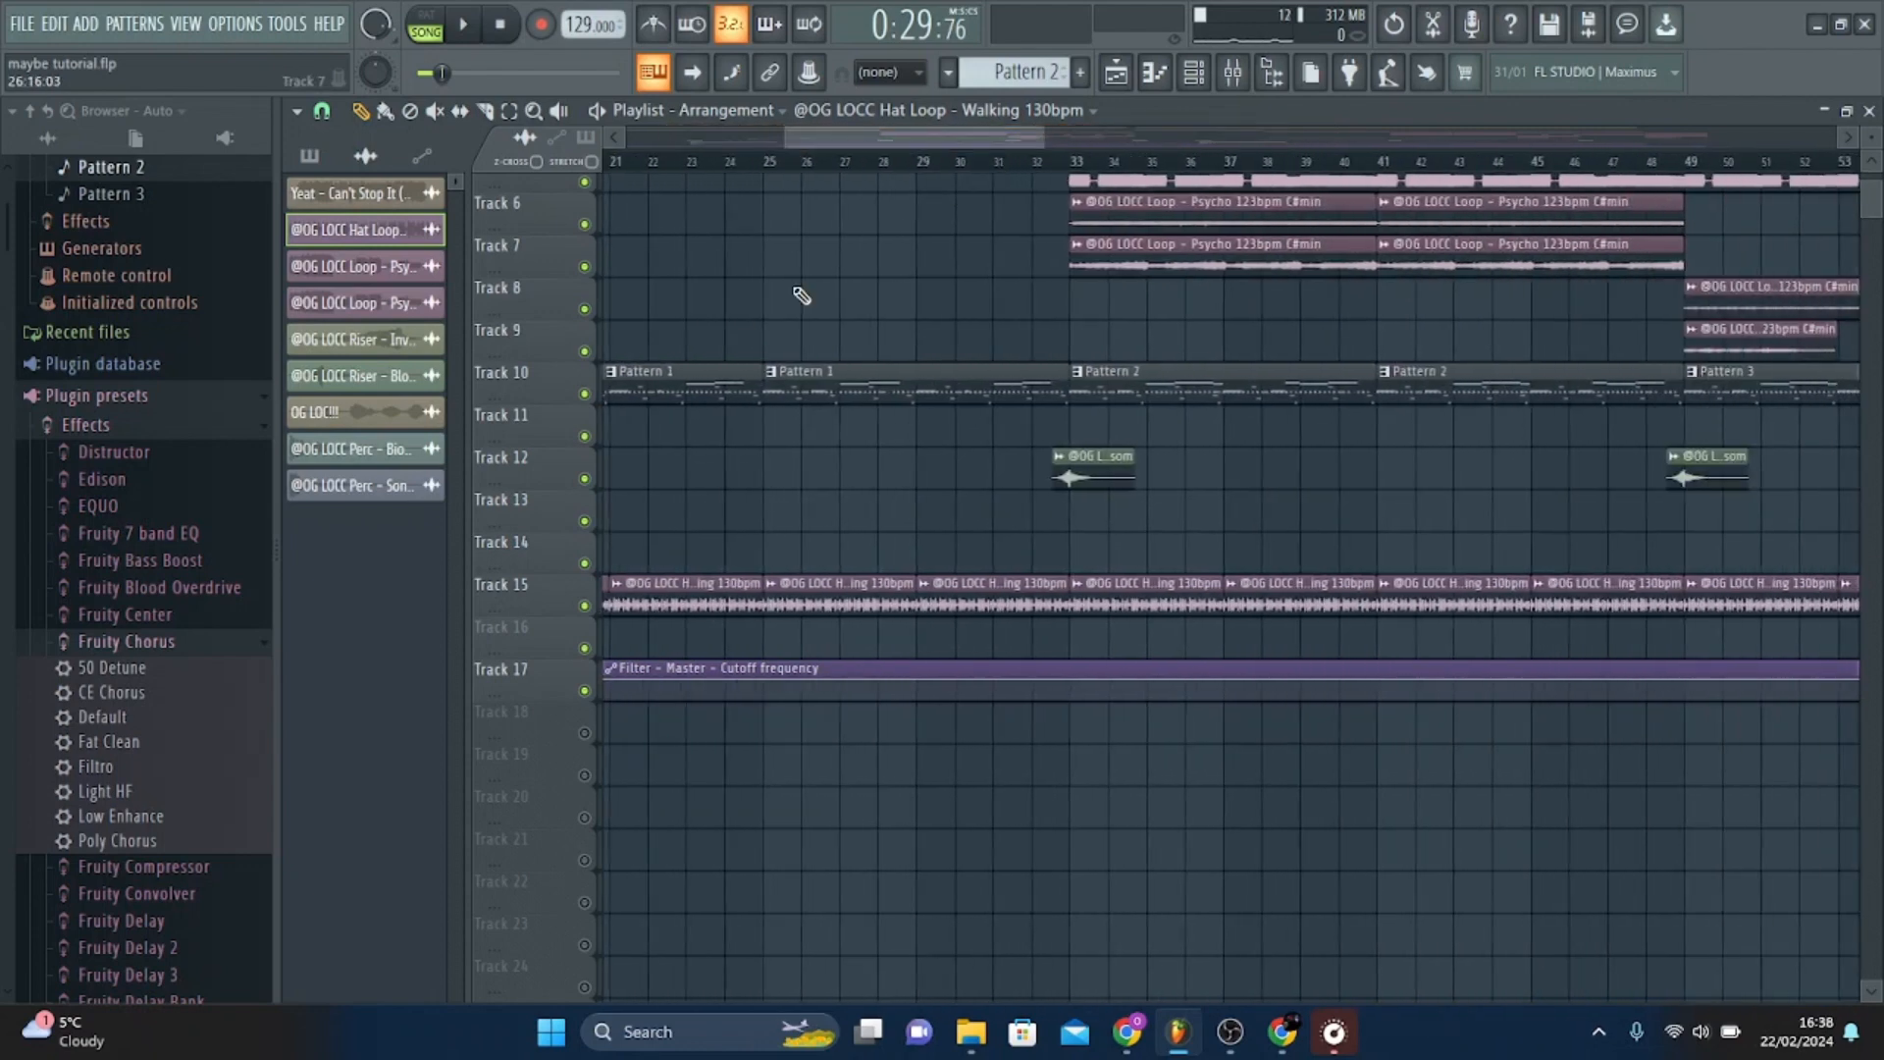
{"action": "right_click", "coordinate": [584, 394]}
{"action": "left_click", "coordinate": [767, 163]}
{"action": "key", "text": "space"}
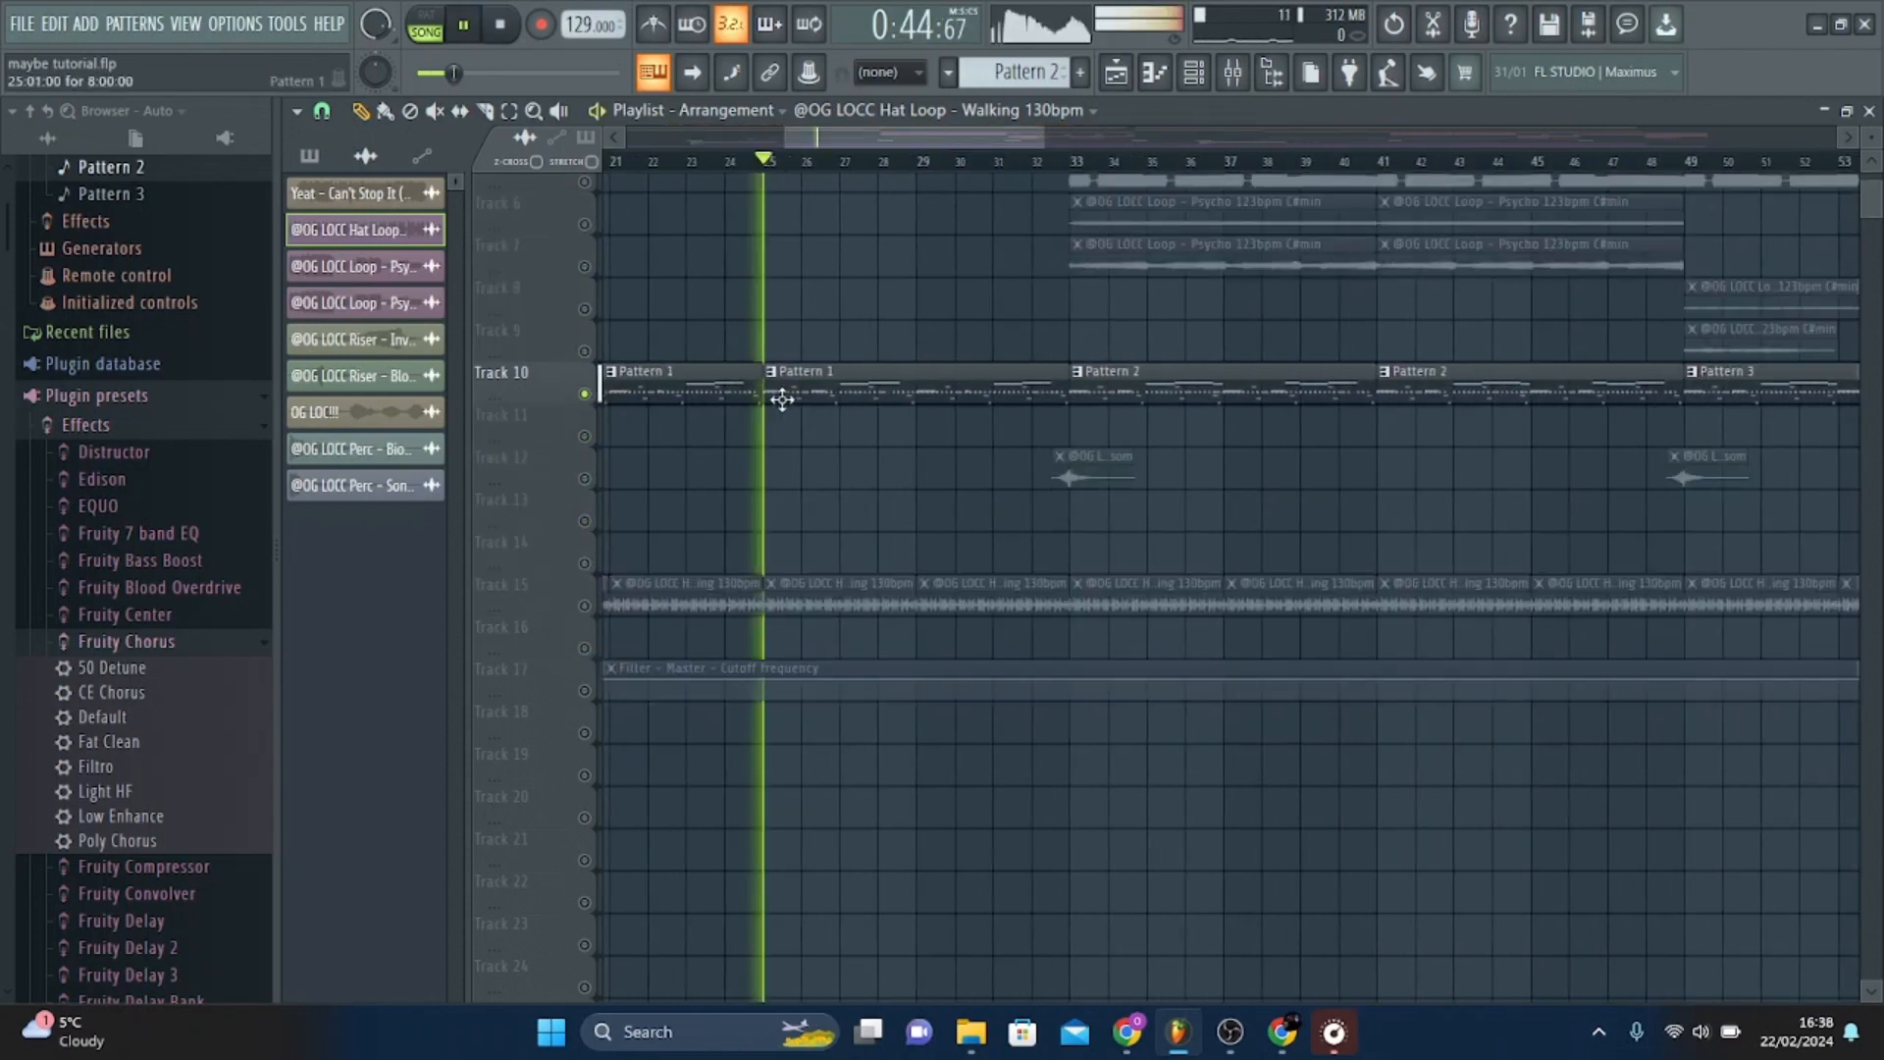
{"action": "key", "text": "space"}
Unmute the hat loop on Track 15 and play it together with the drums from bar 25.
{"action": "left_click", "coordinate": [586, 608]}
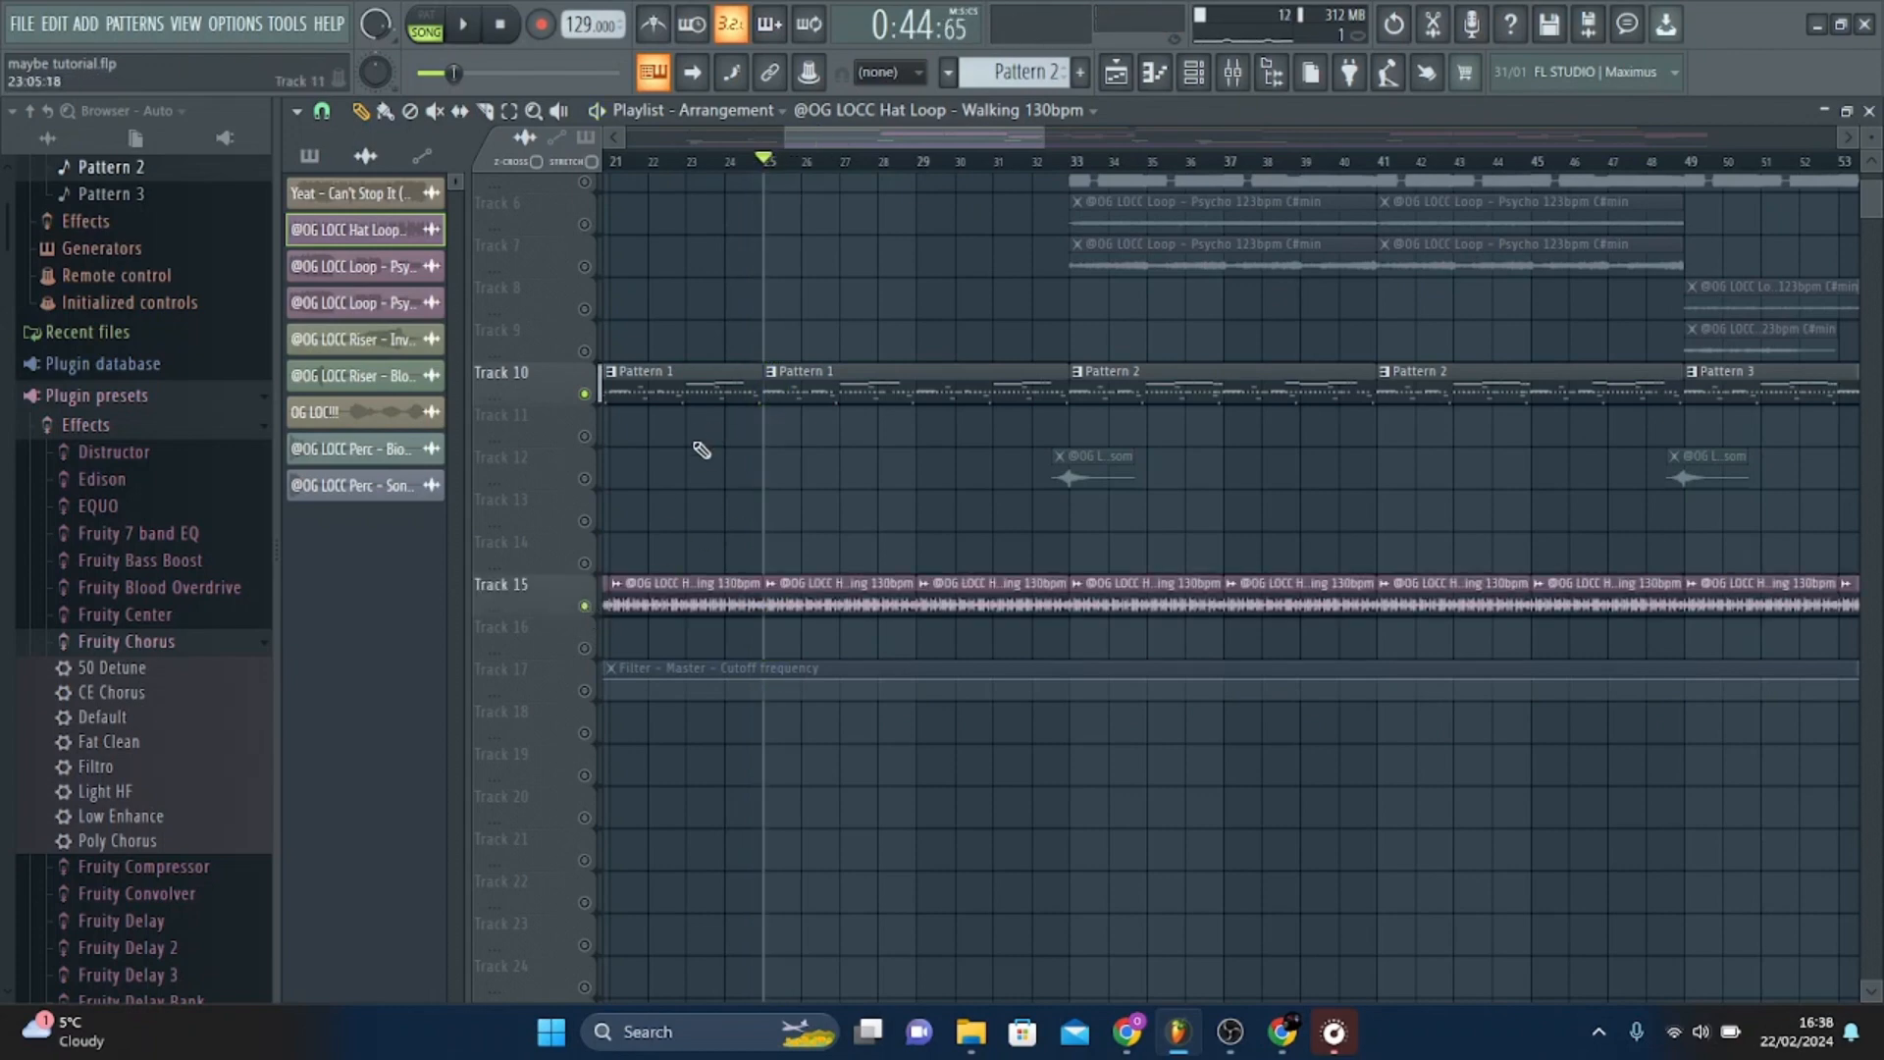
{"action": "key", "text": "space"}
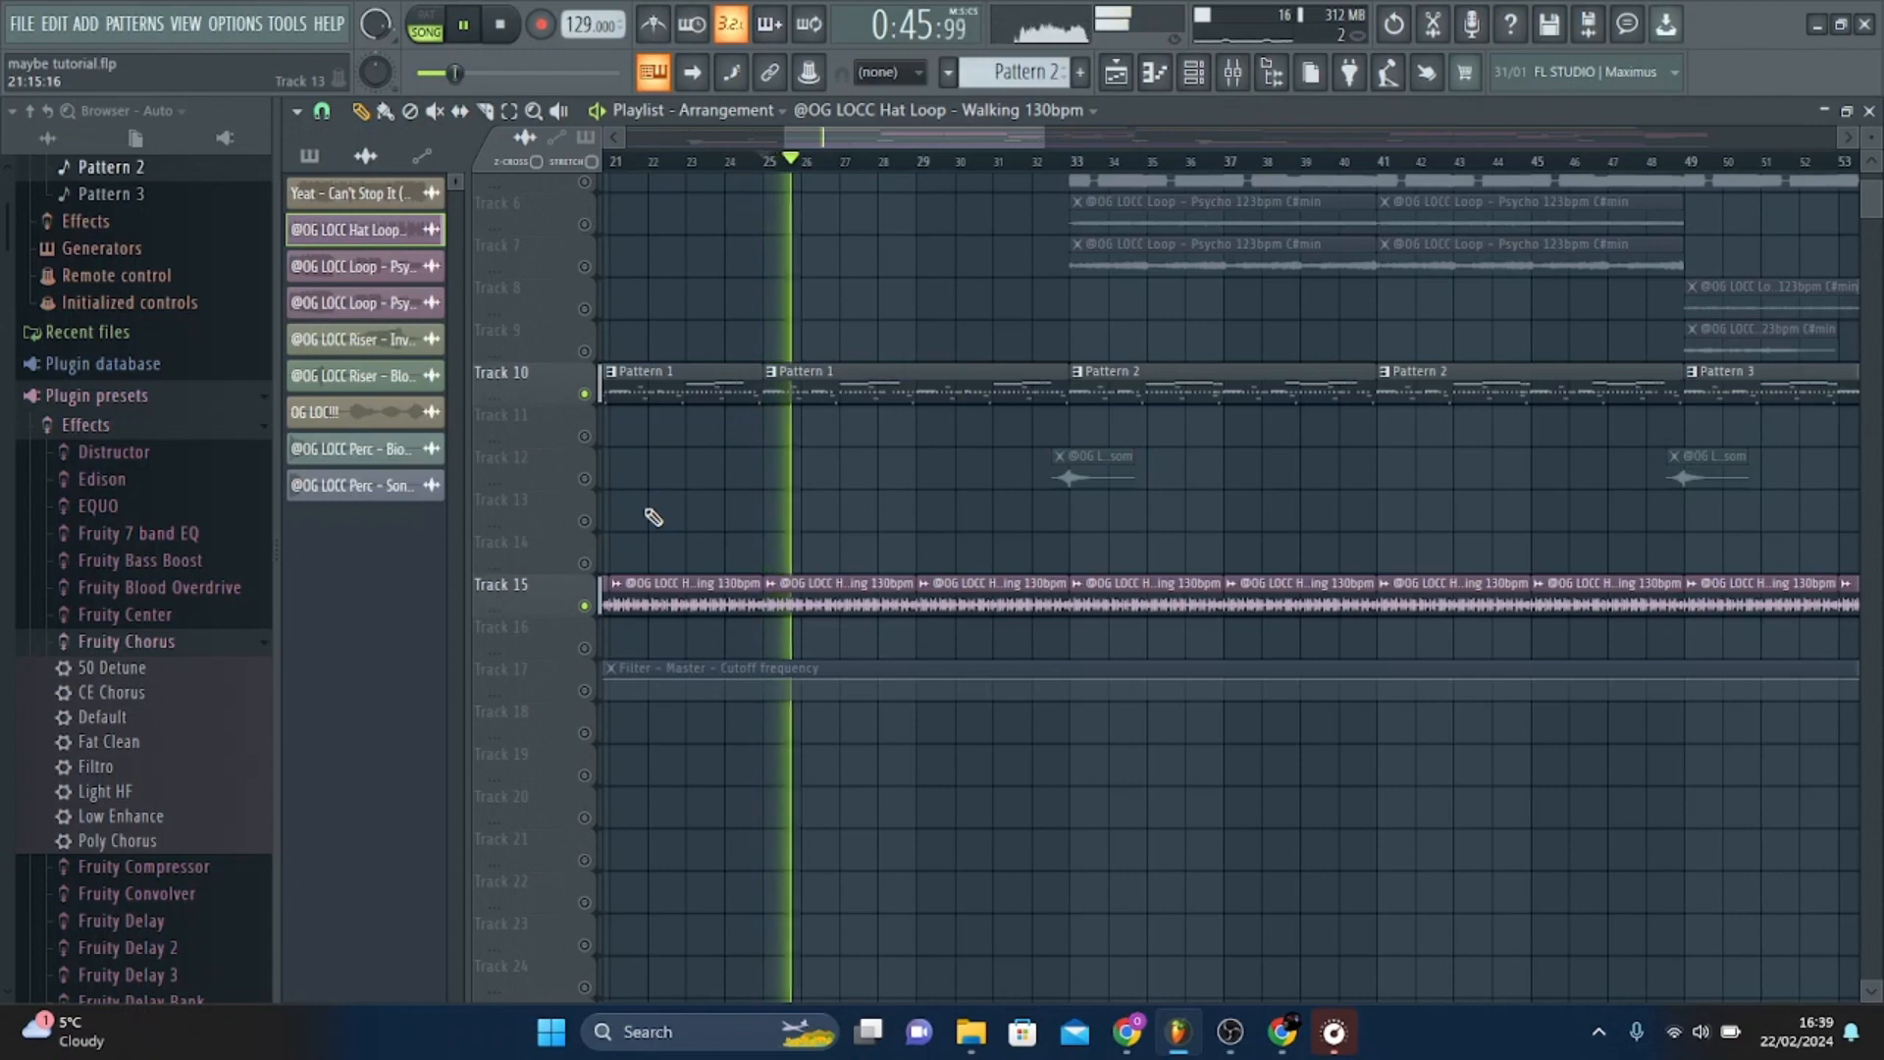
{"action": "key", "text": "space"}
Mute Track 15 again and replay the Track 10 drums from bar 25 without the hat loop.
{"action": "left_click", "coordinate": [586, 606]}
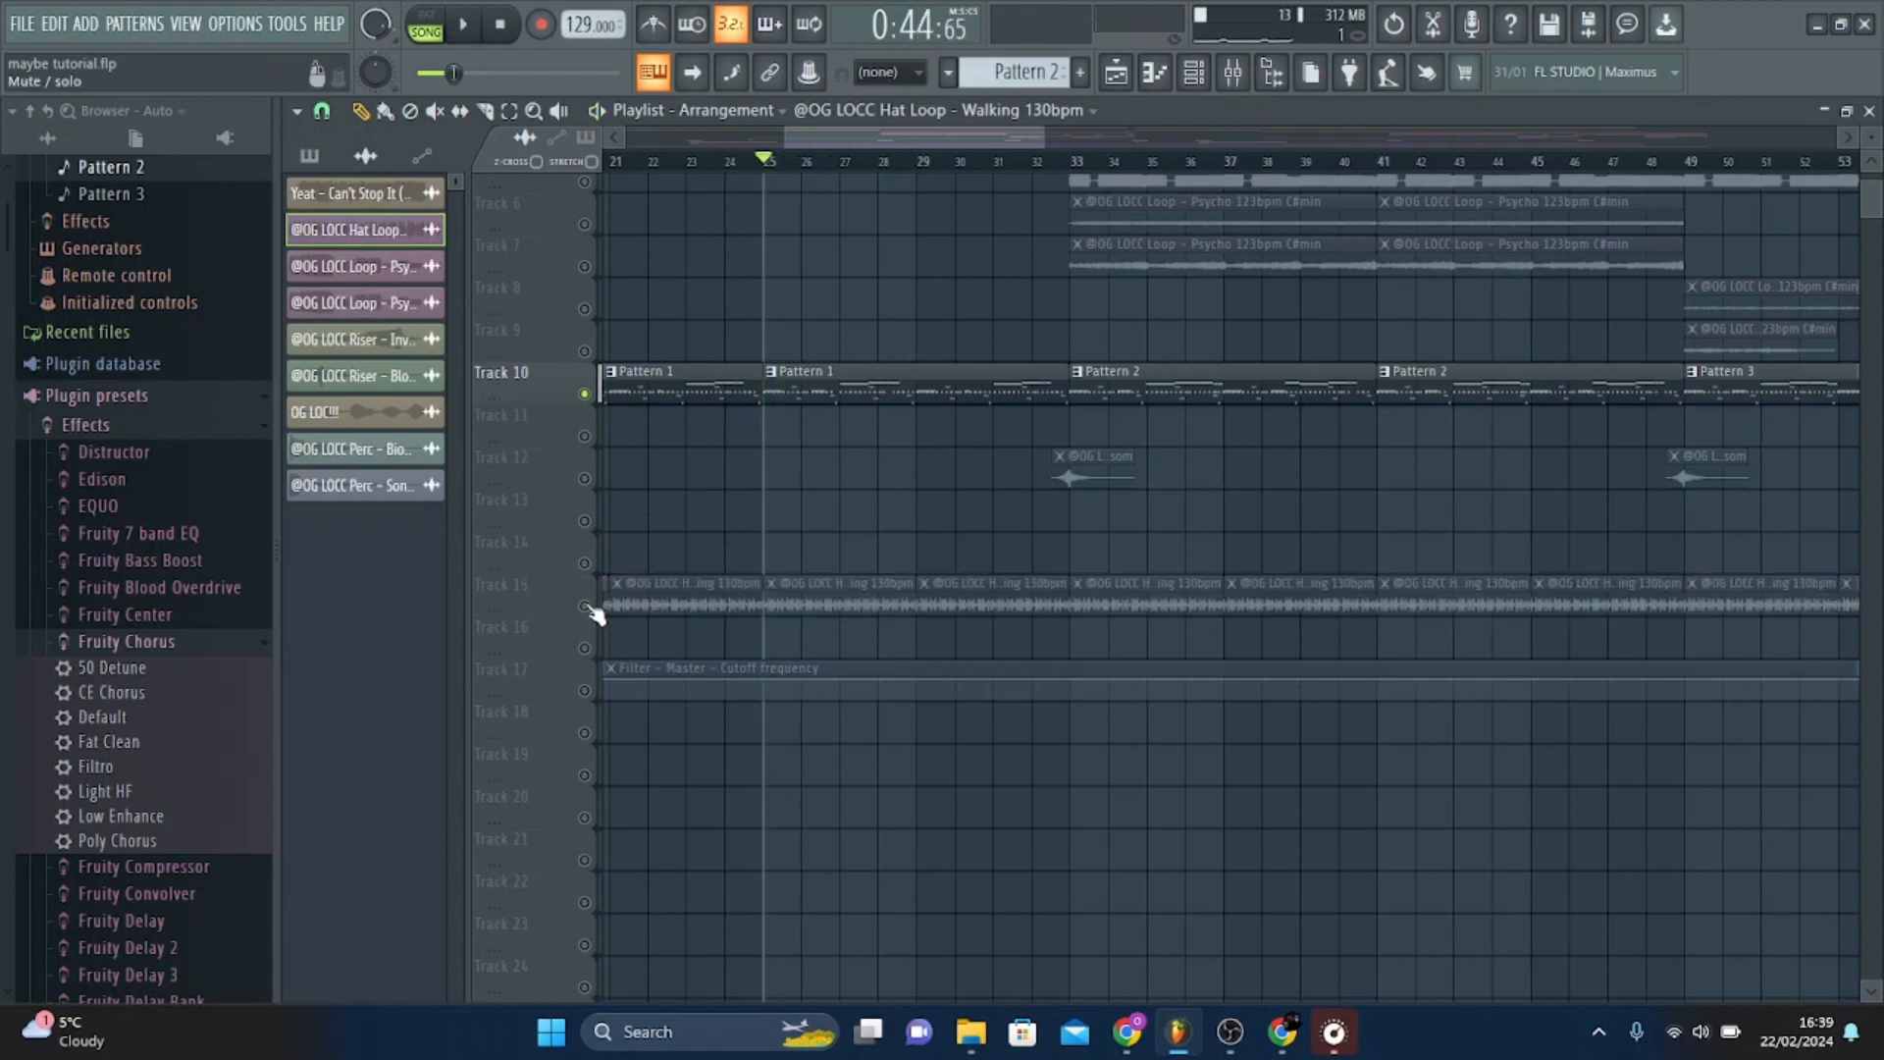
{"action": "key", "text": "space"}
{"action": "key", "text": "space"}
{"action": "key", "text": "space"}
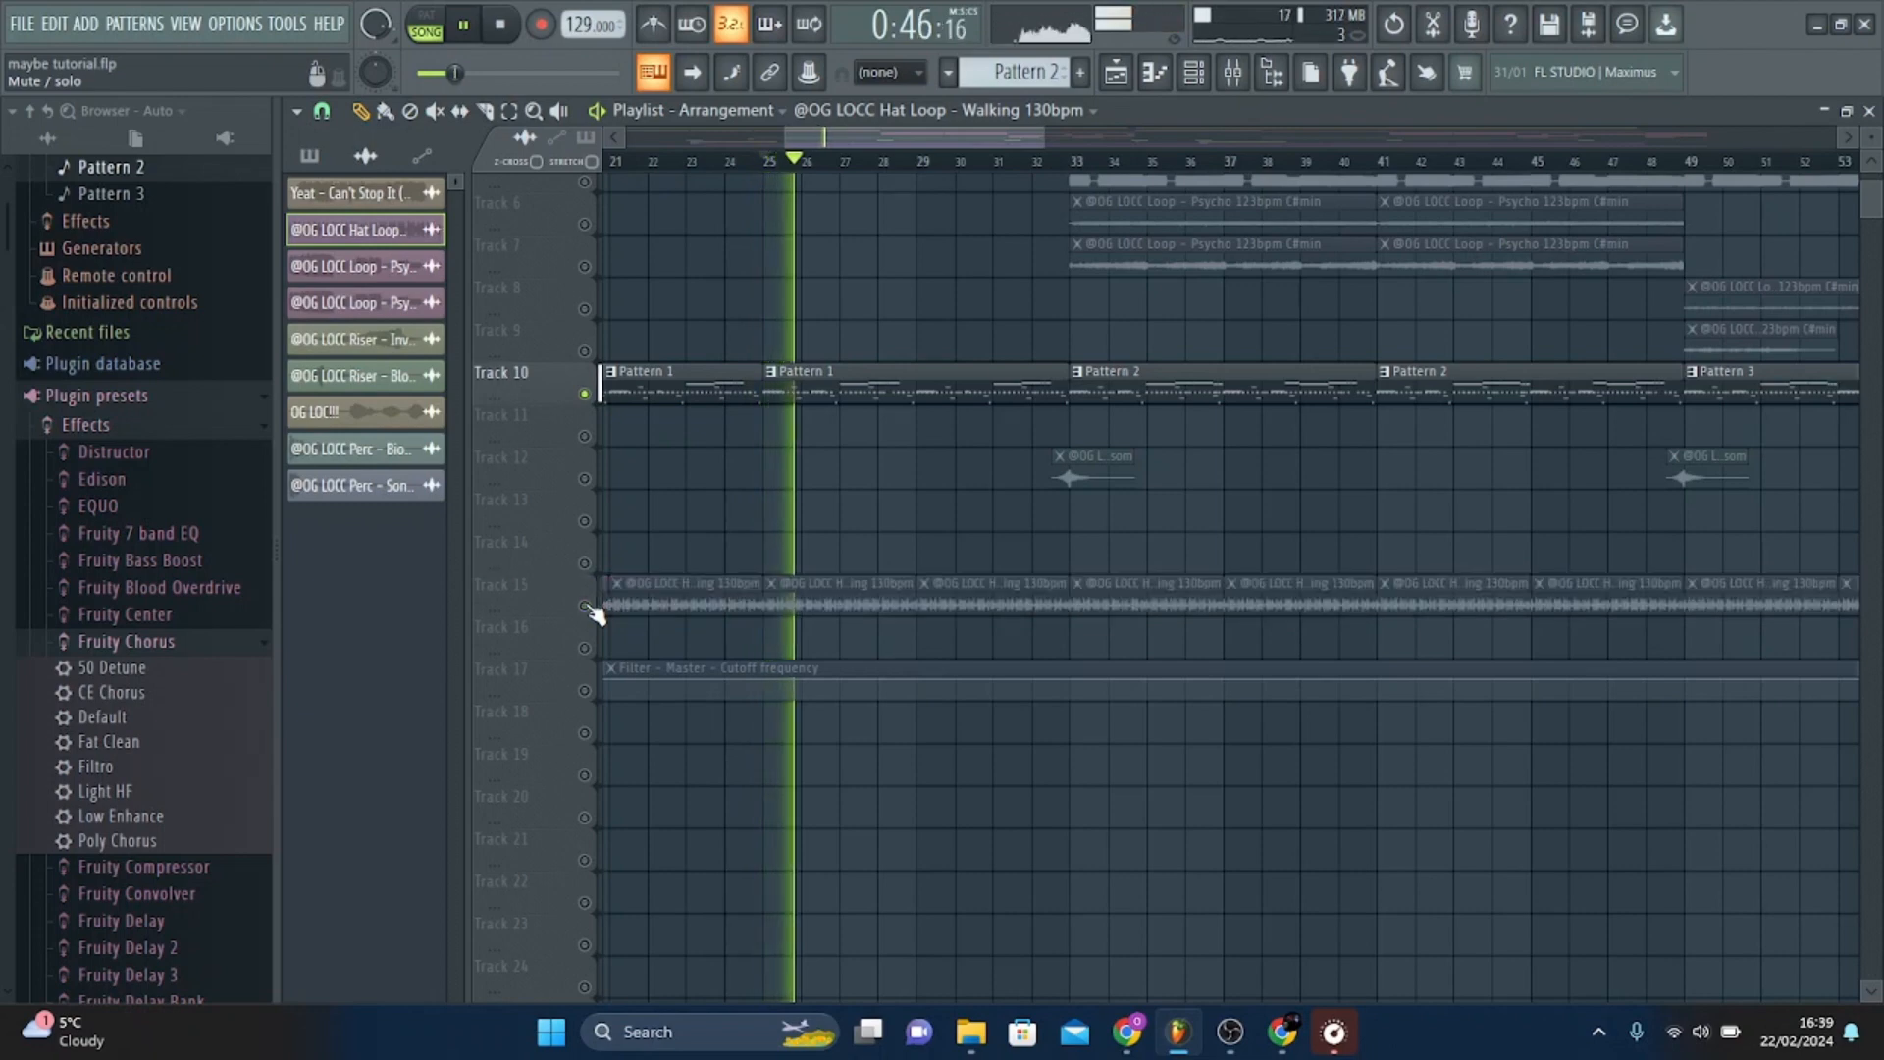
{"action": "key", "text": "space"}
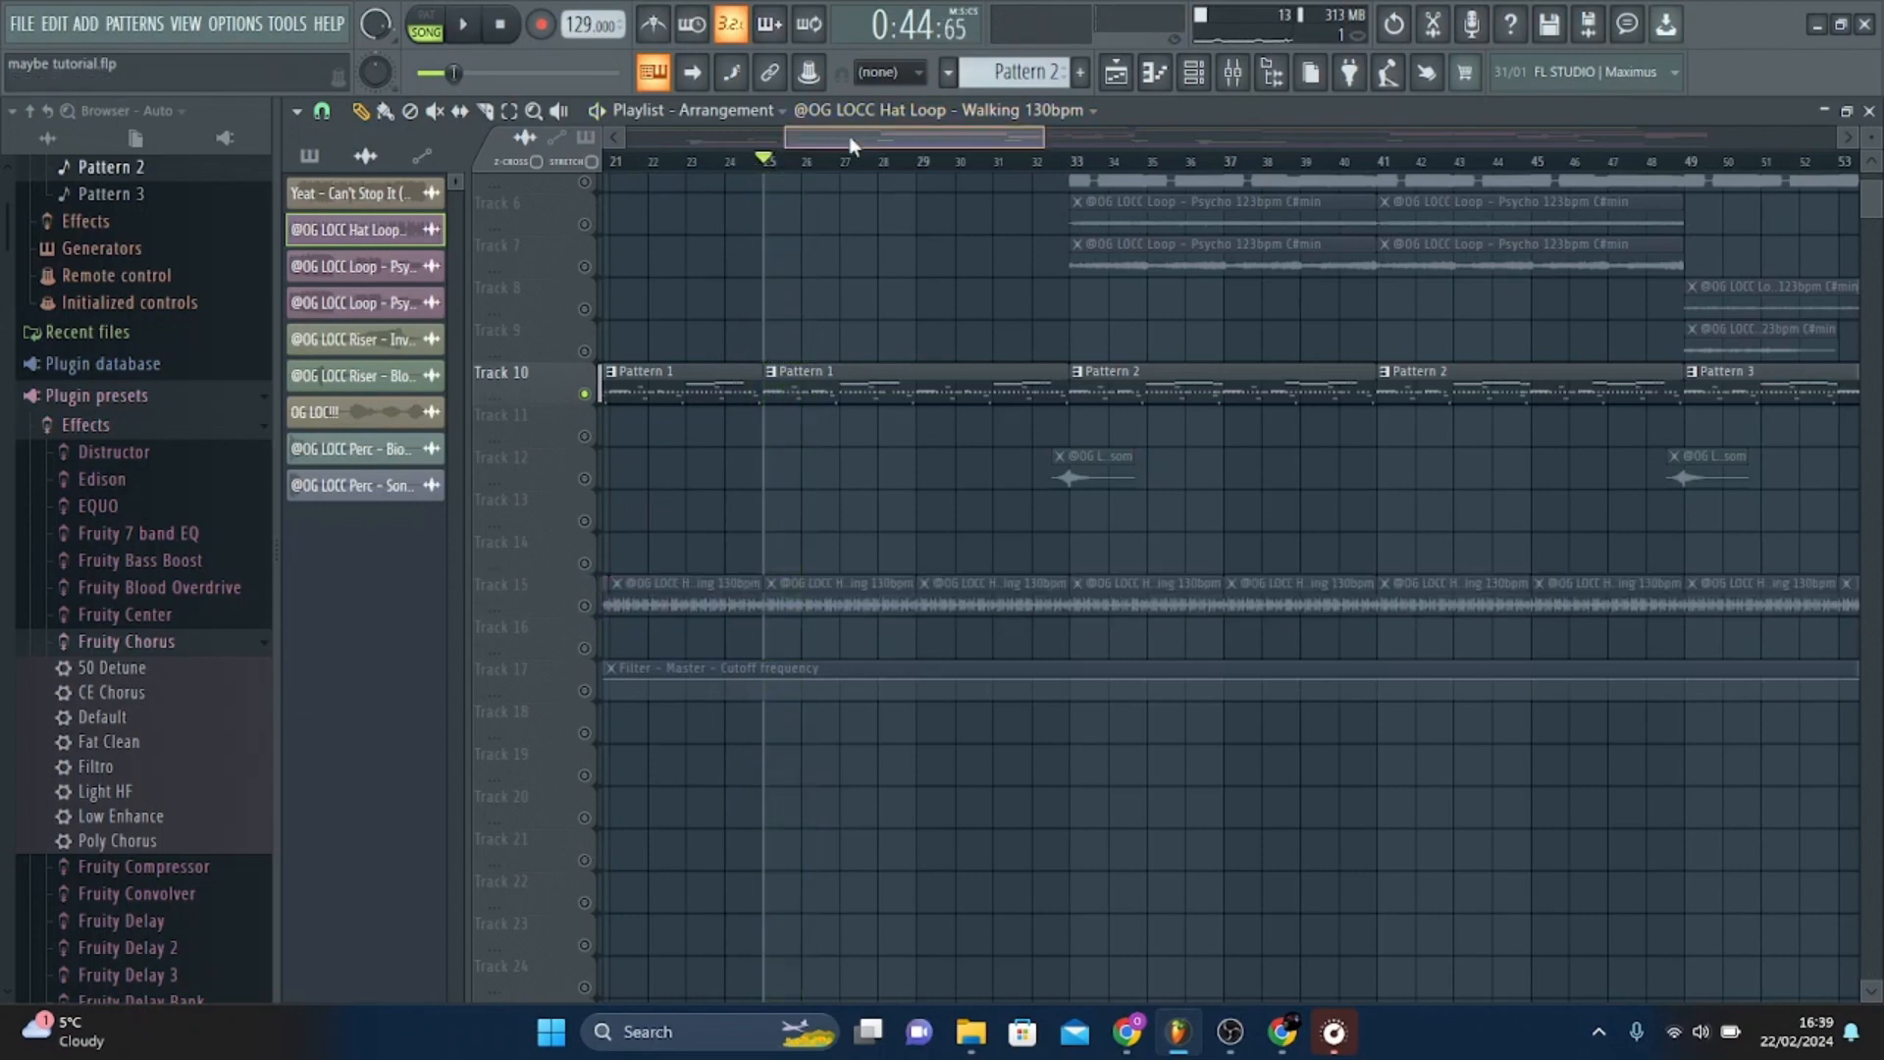
Unmute Tracks 15, 16 and 17 to bring back the hat loop and the master filter cutoff automation.
{"action": "left_click_drag", "start_coordinate": [850, 142], "coordinate": [679, 169]}
{"action": "left_click_drag", "start_coordinate": [878, 140], "coordinate": [1274, 138]}
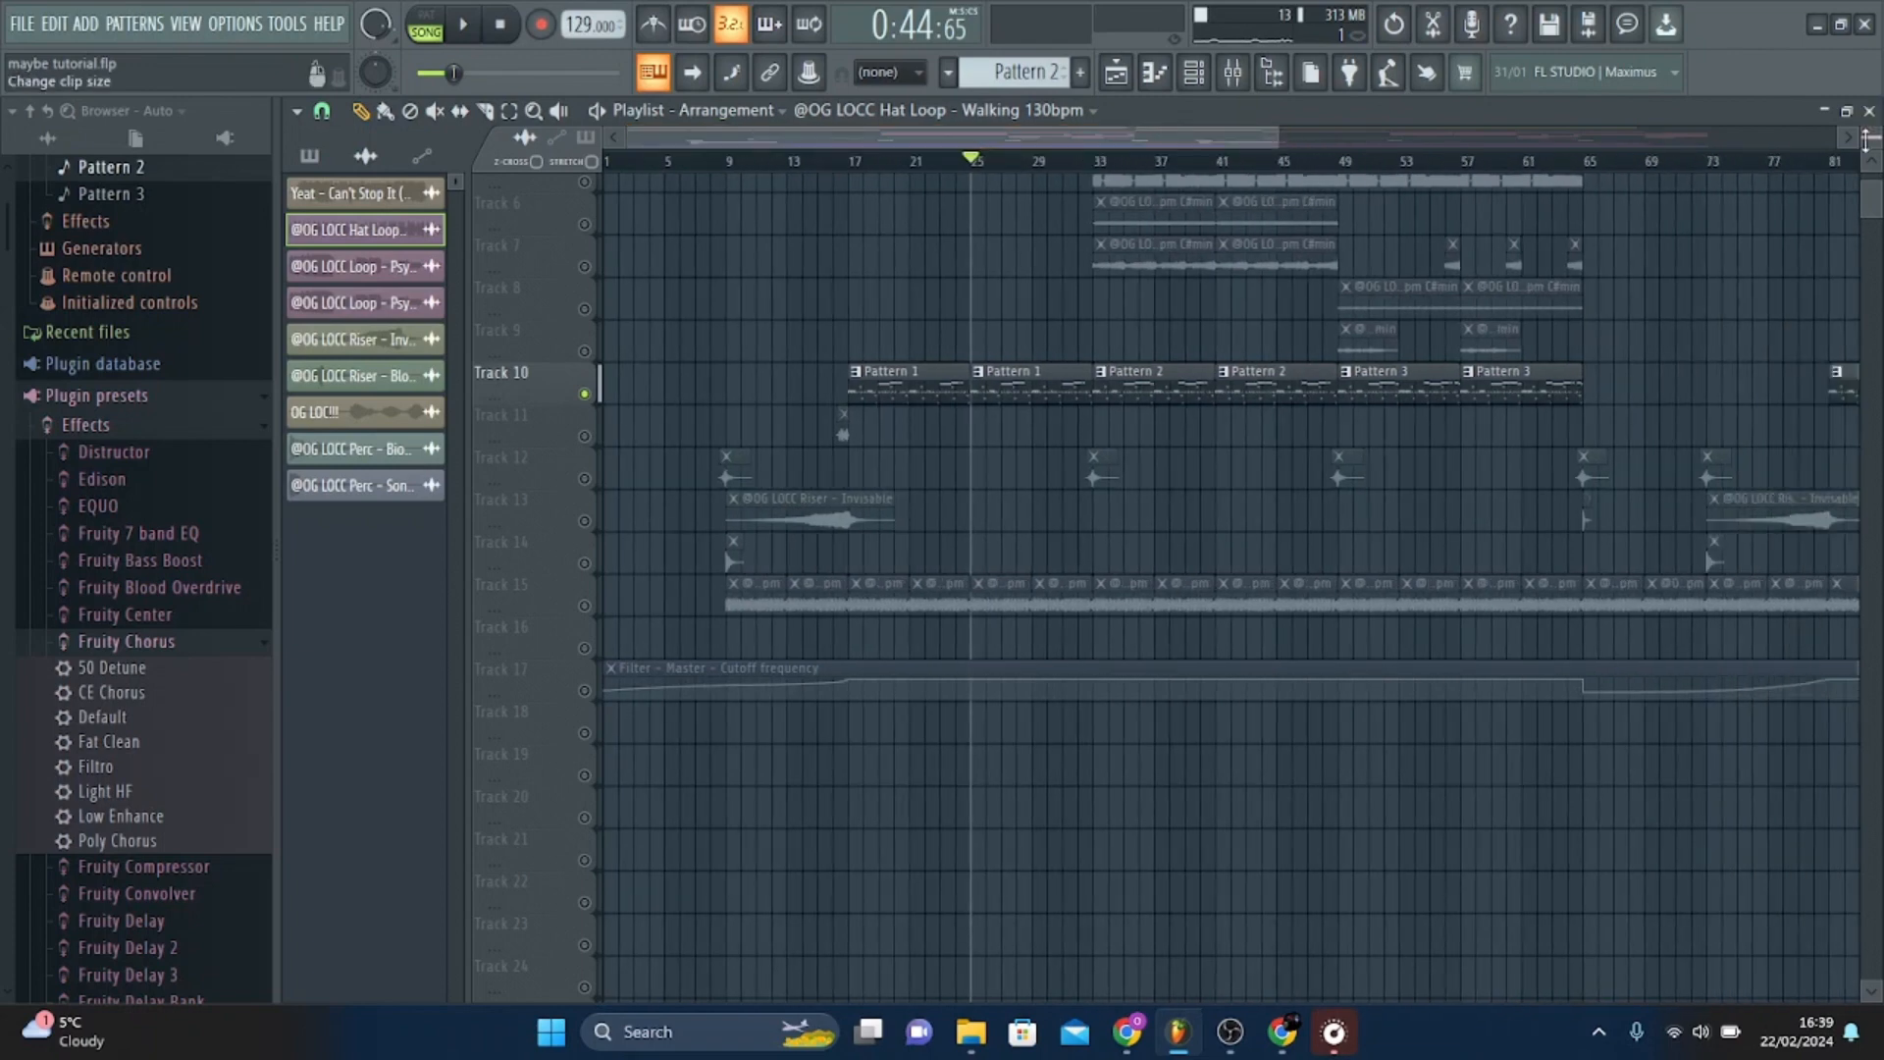
{"action": "left_click_drag", "start_coordinate": [1871, 138], "coordinate": [1872, 144]}
{"action": "left_click", "coordinate": [585, 570]}
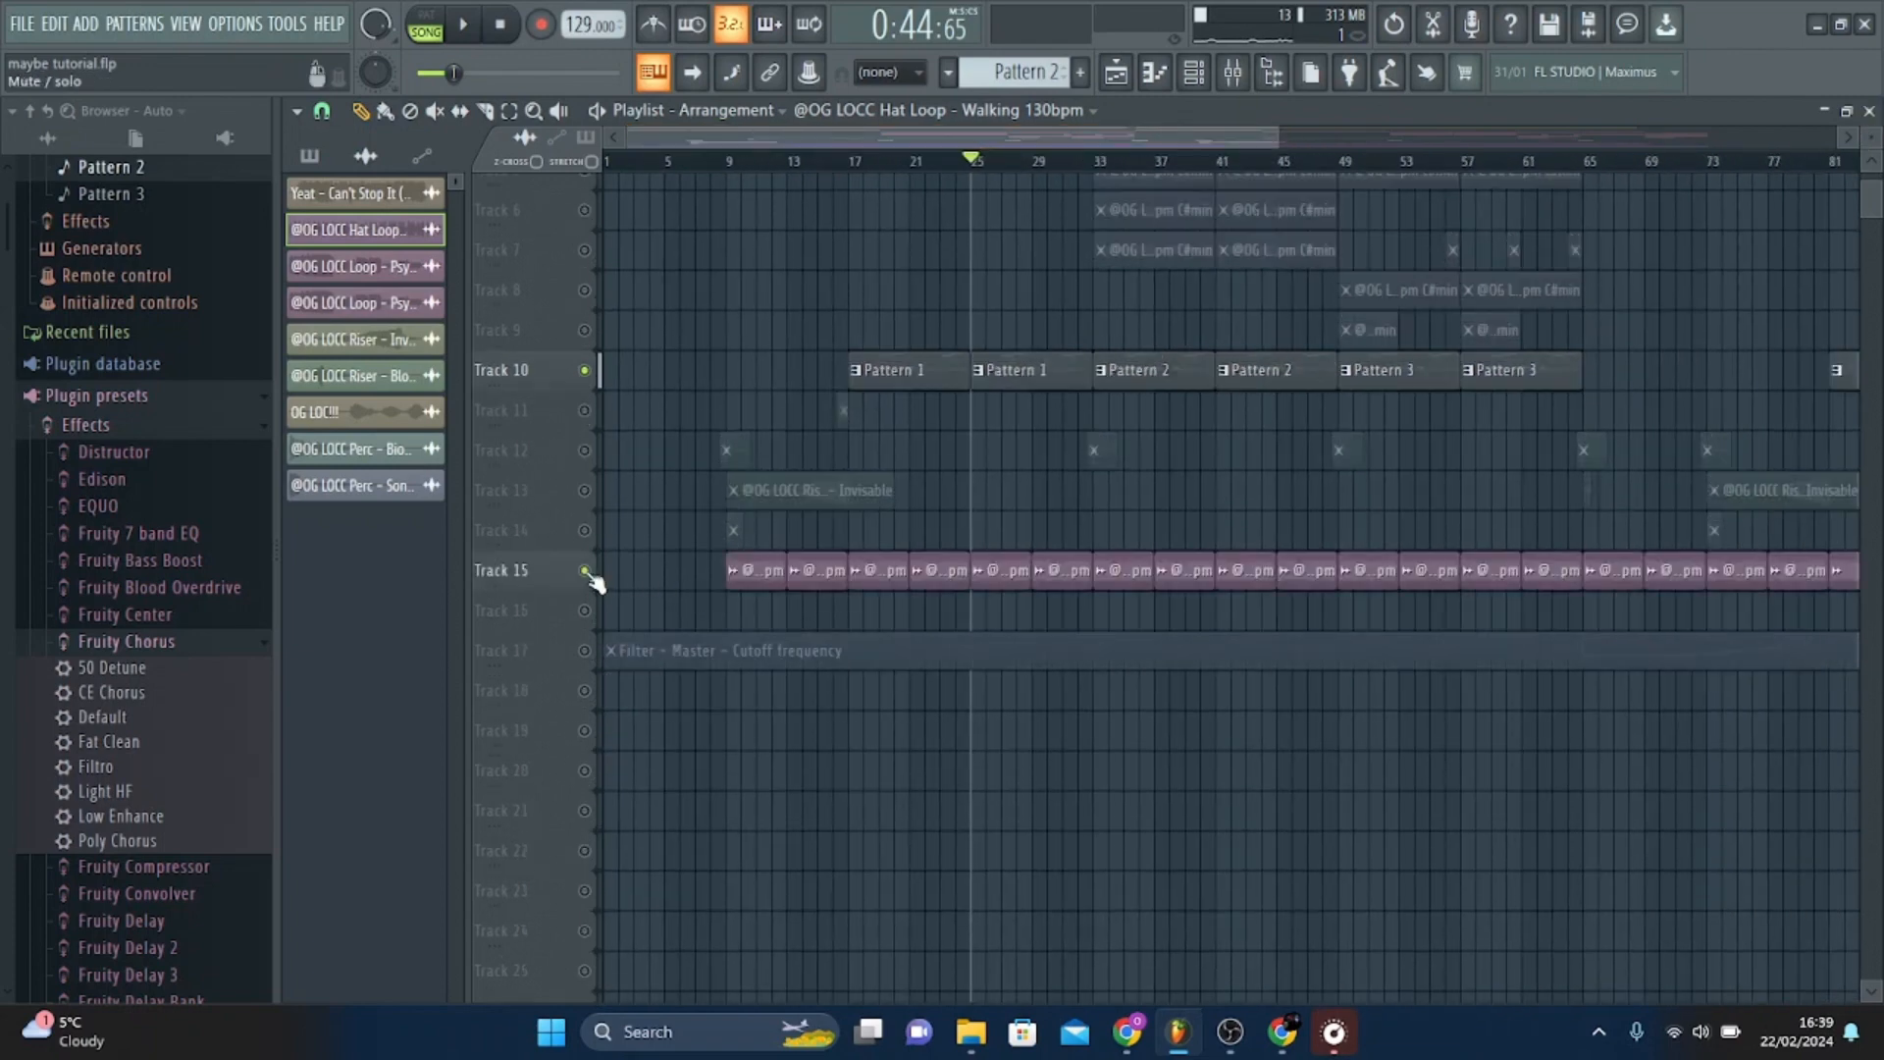
{"action": "left_click", "coordinate": [585, 610]}
{"action": "left_click", "coordinate": [585, 650]}
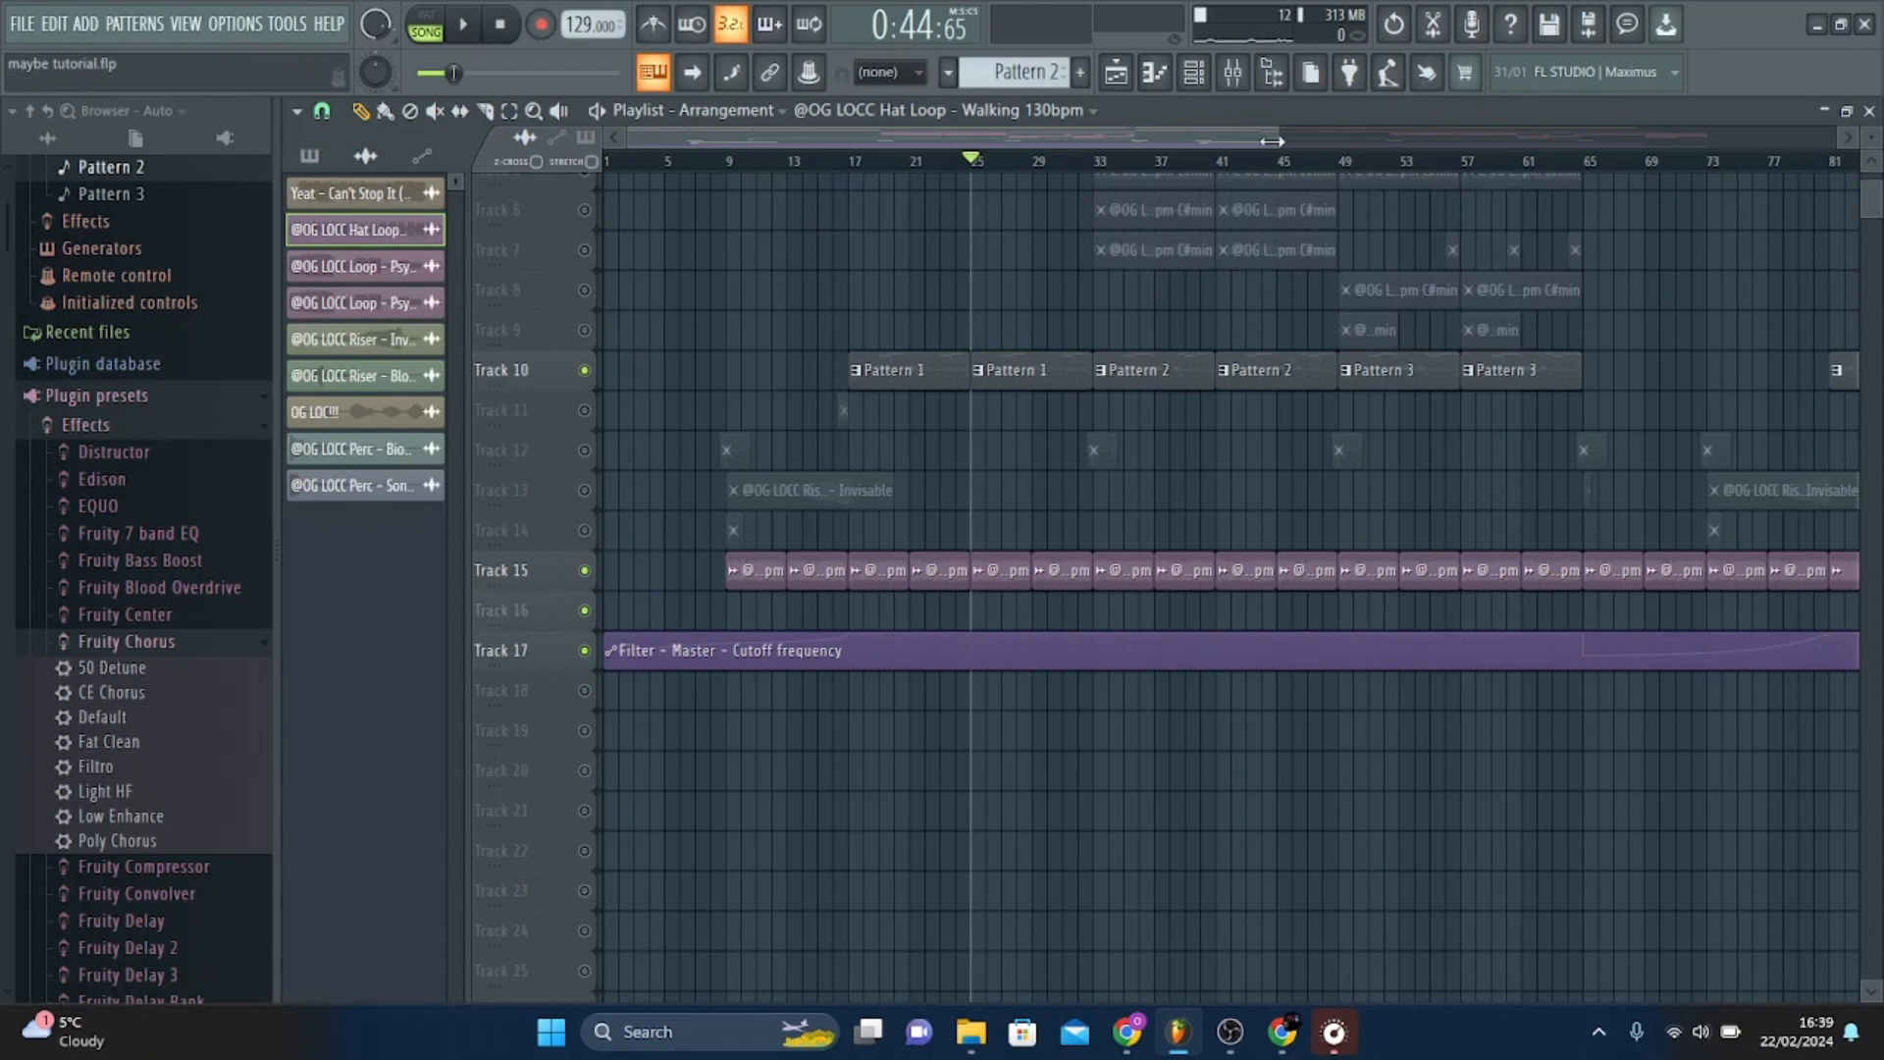
{"action": "left_click_drag", "start_coordinate": [1274, 139], "coordinate": [1028, 138]}
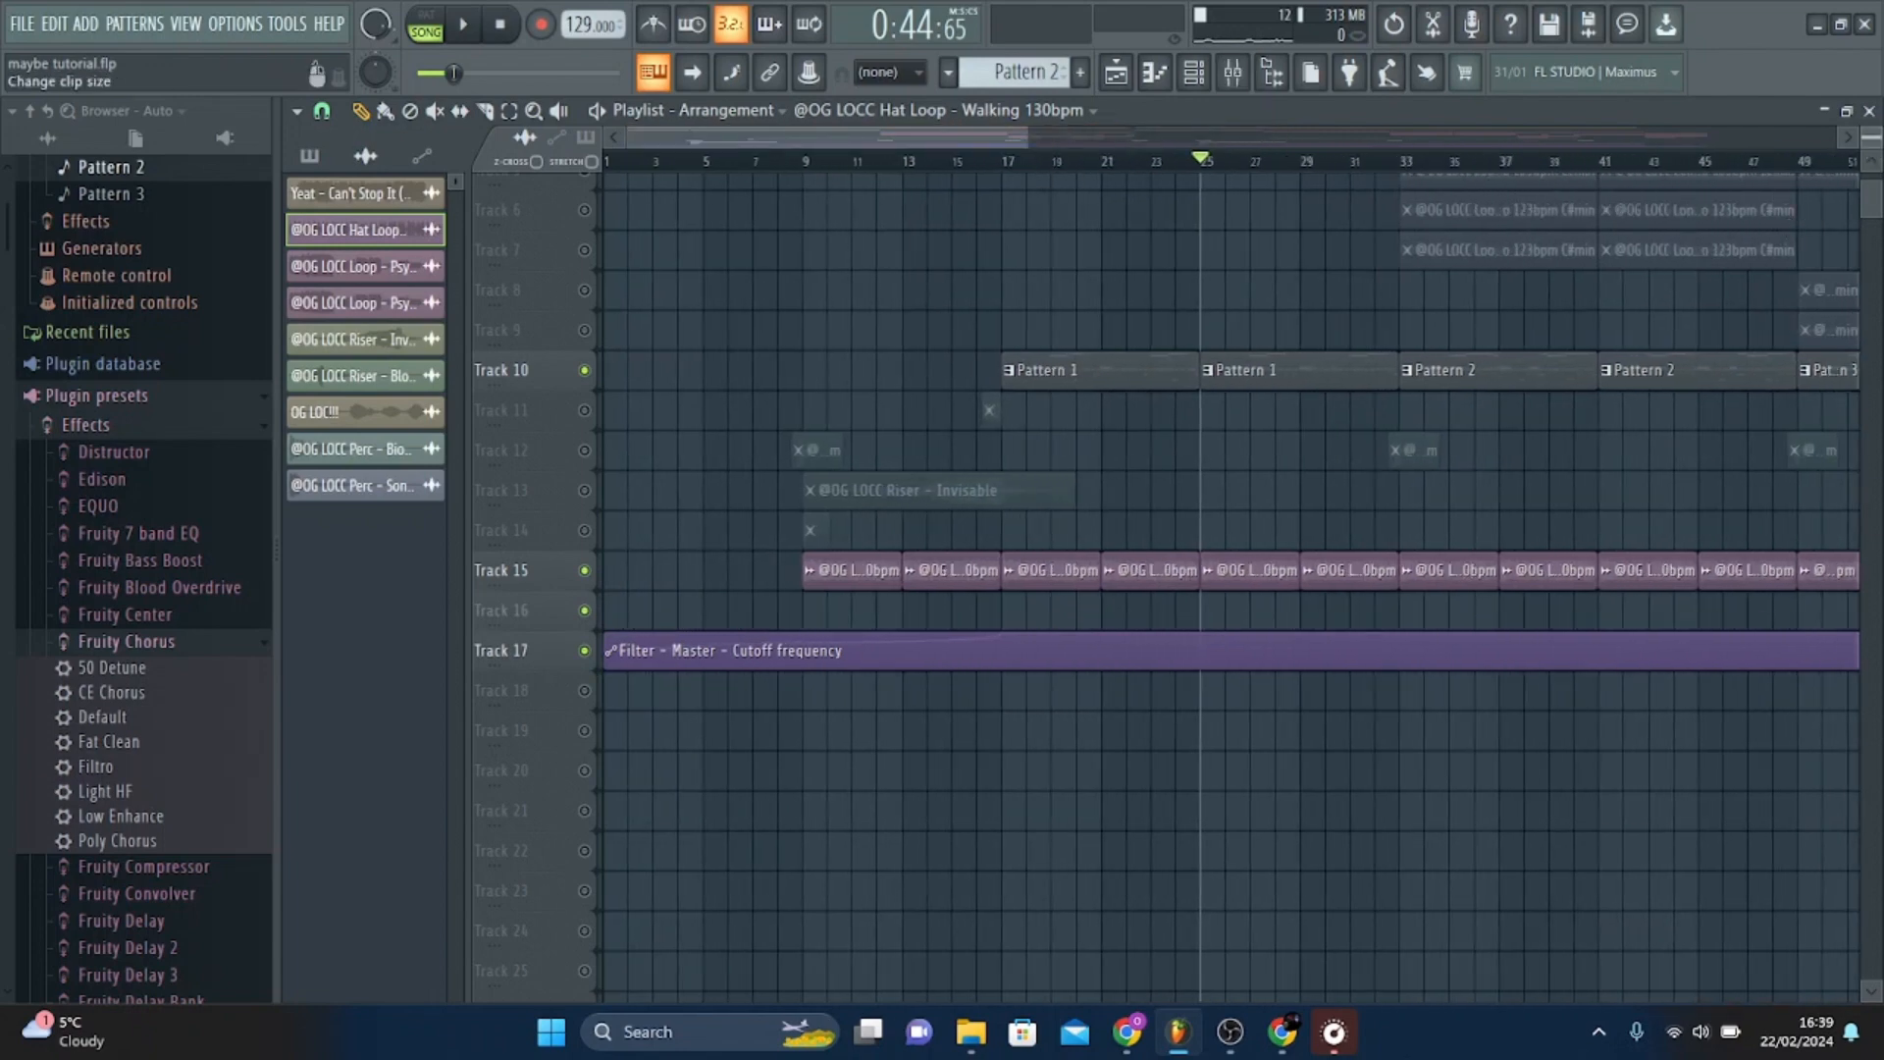
Unmute the one-shot percussion clip on Track 14 and play it with the hat loop from bar 9.
{"action": "left_click_drag", "start_coordinate": [1872, 137], "coordinate": [1872, 132]}
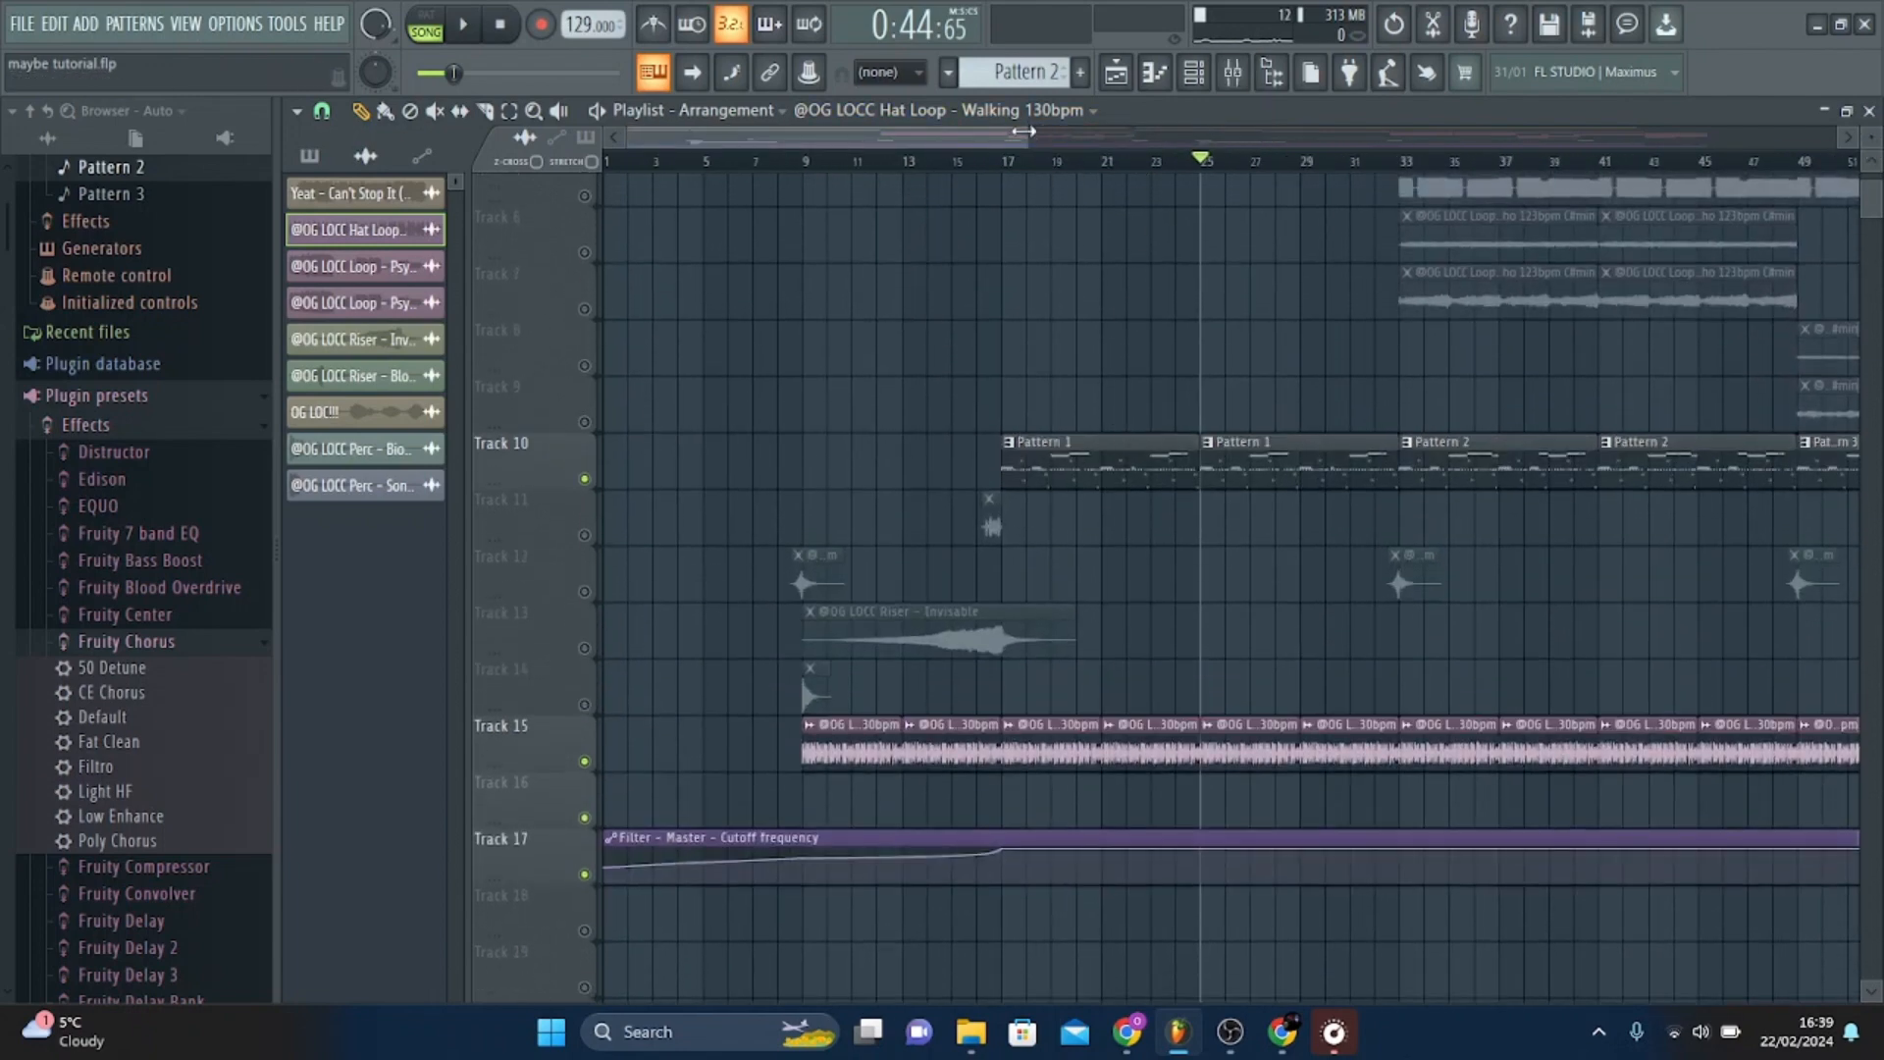
{"action": "left_click_drag", "start_coordinate": [1024, 131], "coordinate": [797, 249]}
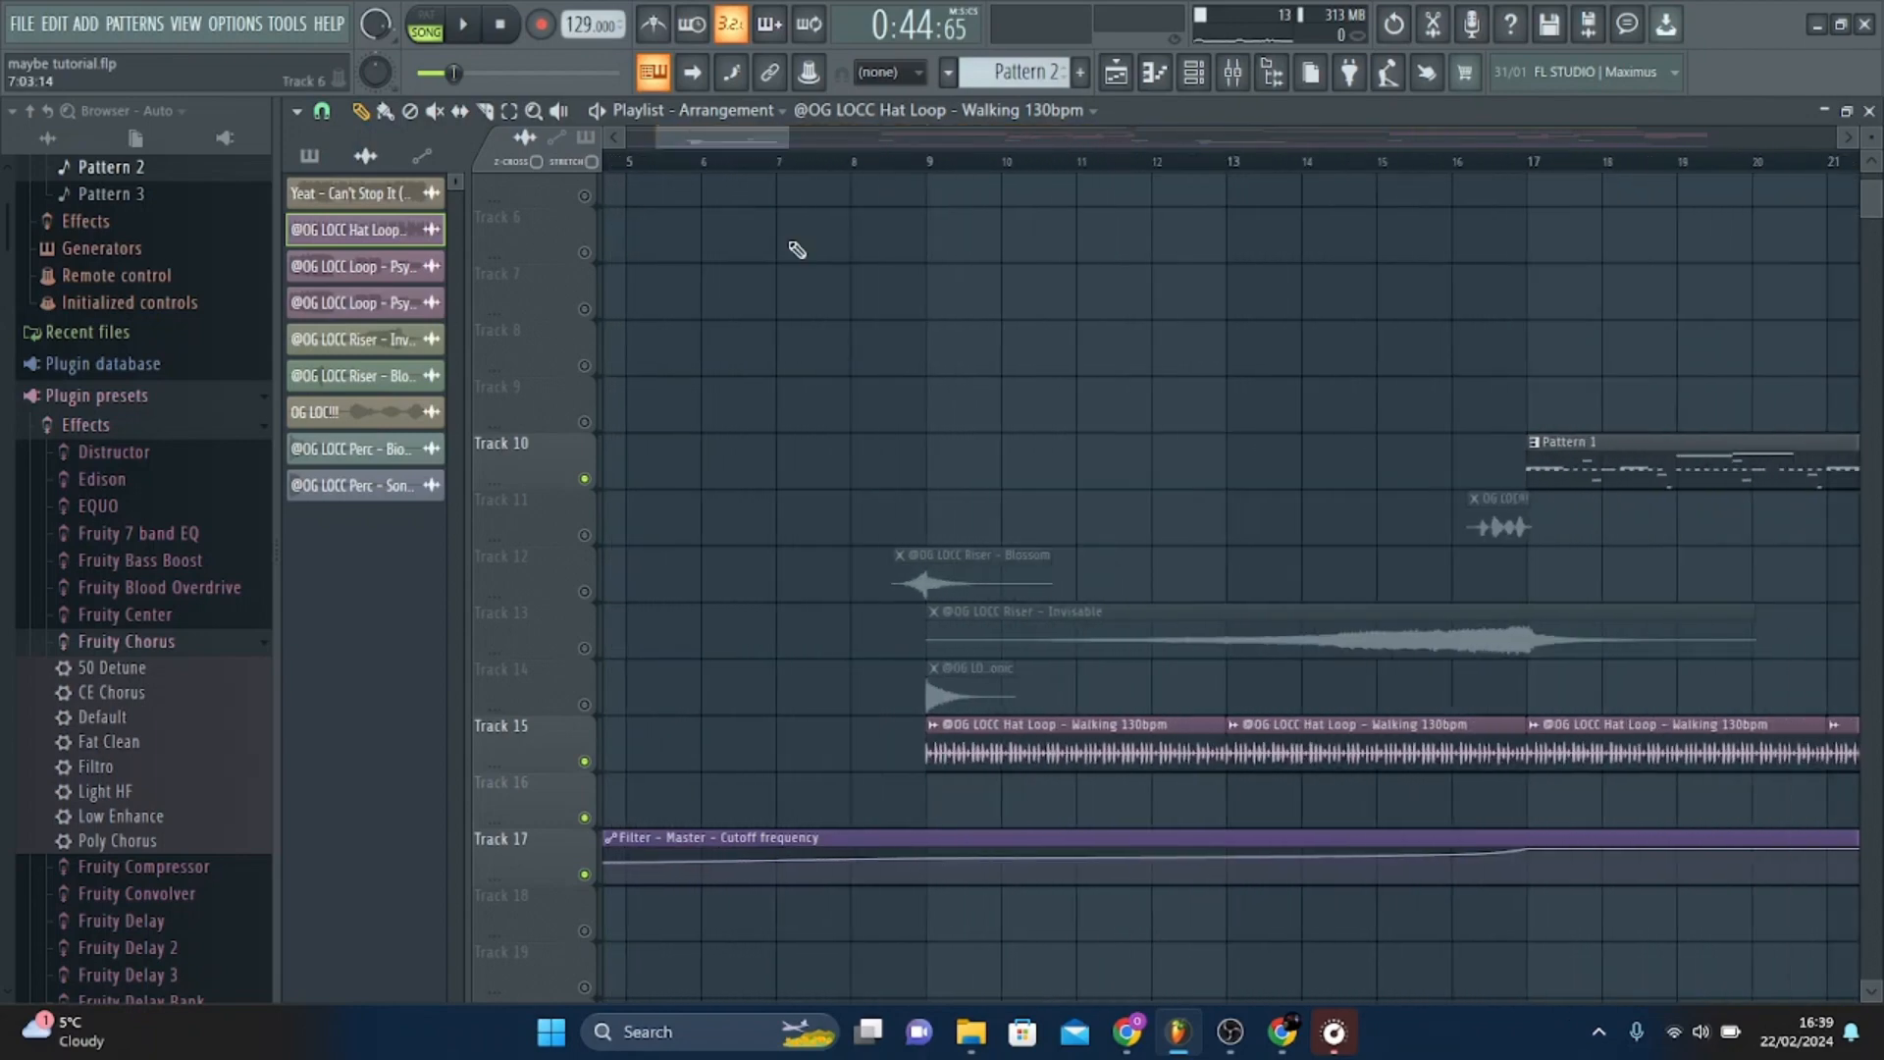
{"action": "left_click", "coordinate": [583, 704]}
{"action": "left_click", "coordinate": [928, 163]}
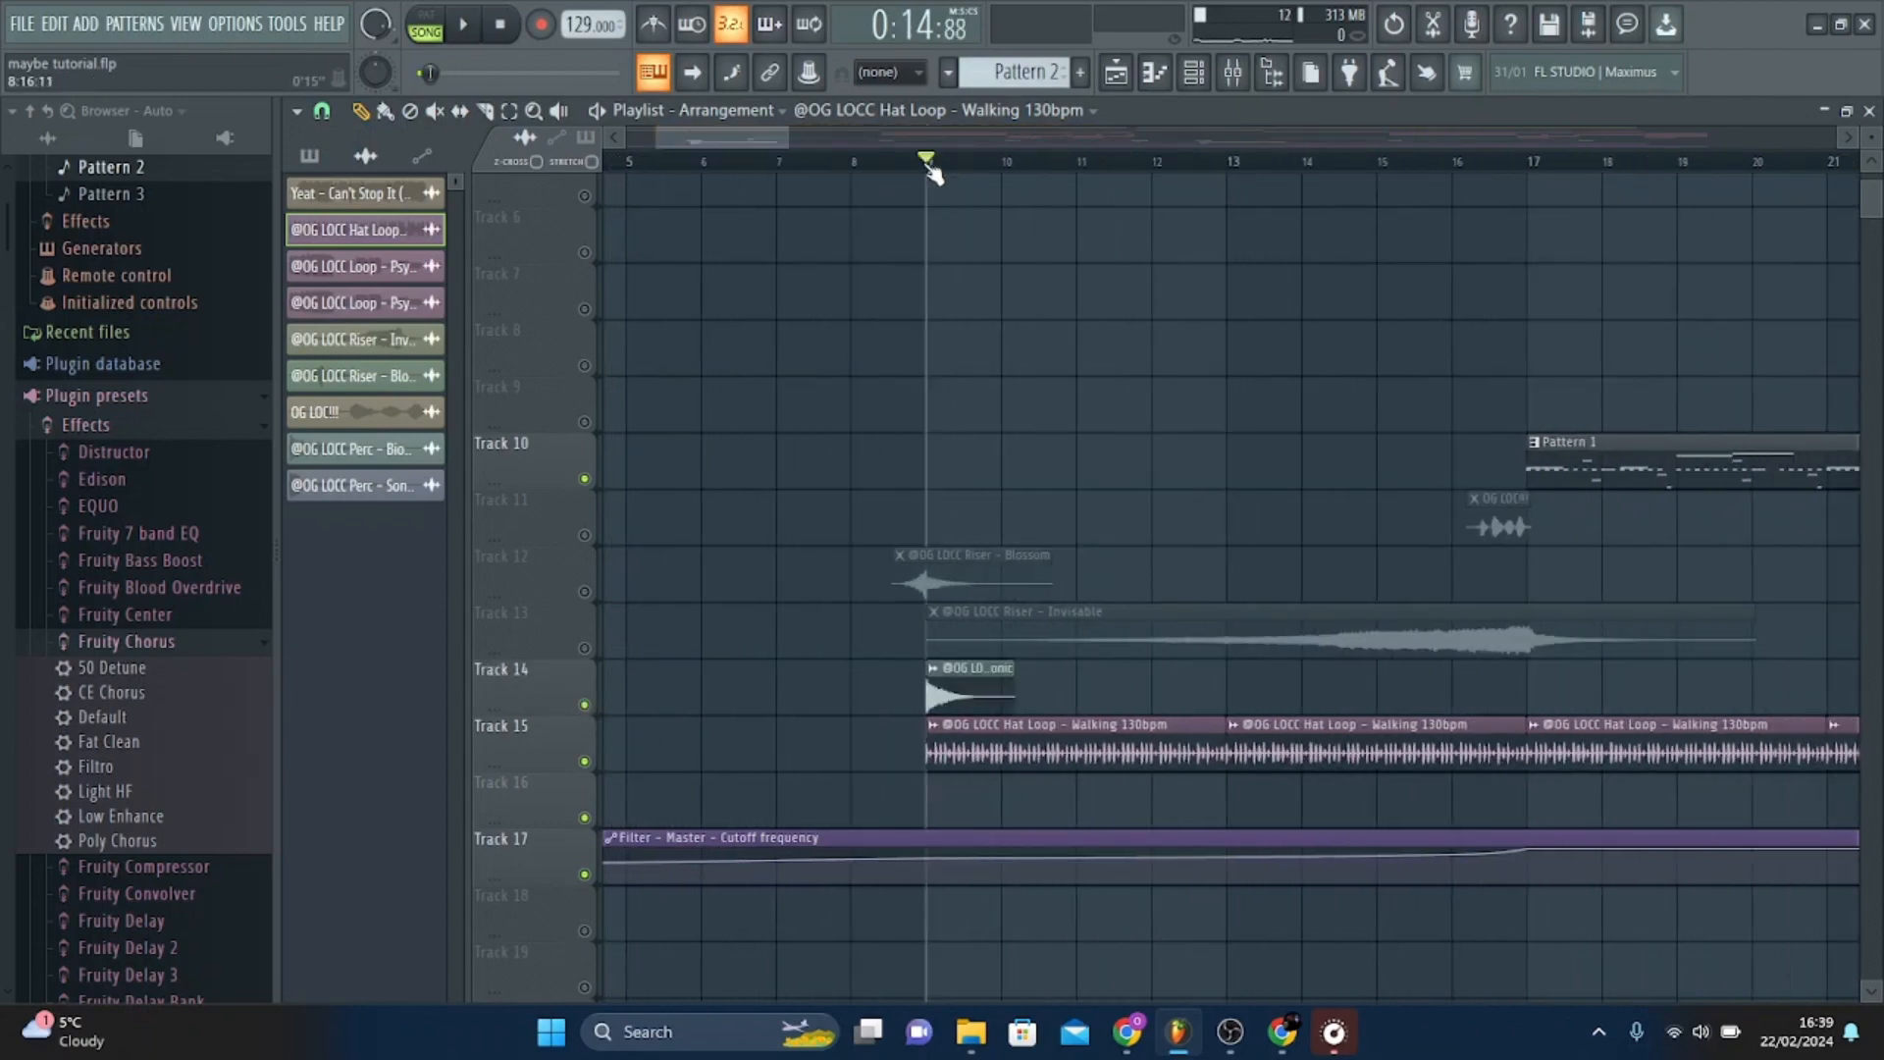
{"action": "key", "text": "space"}
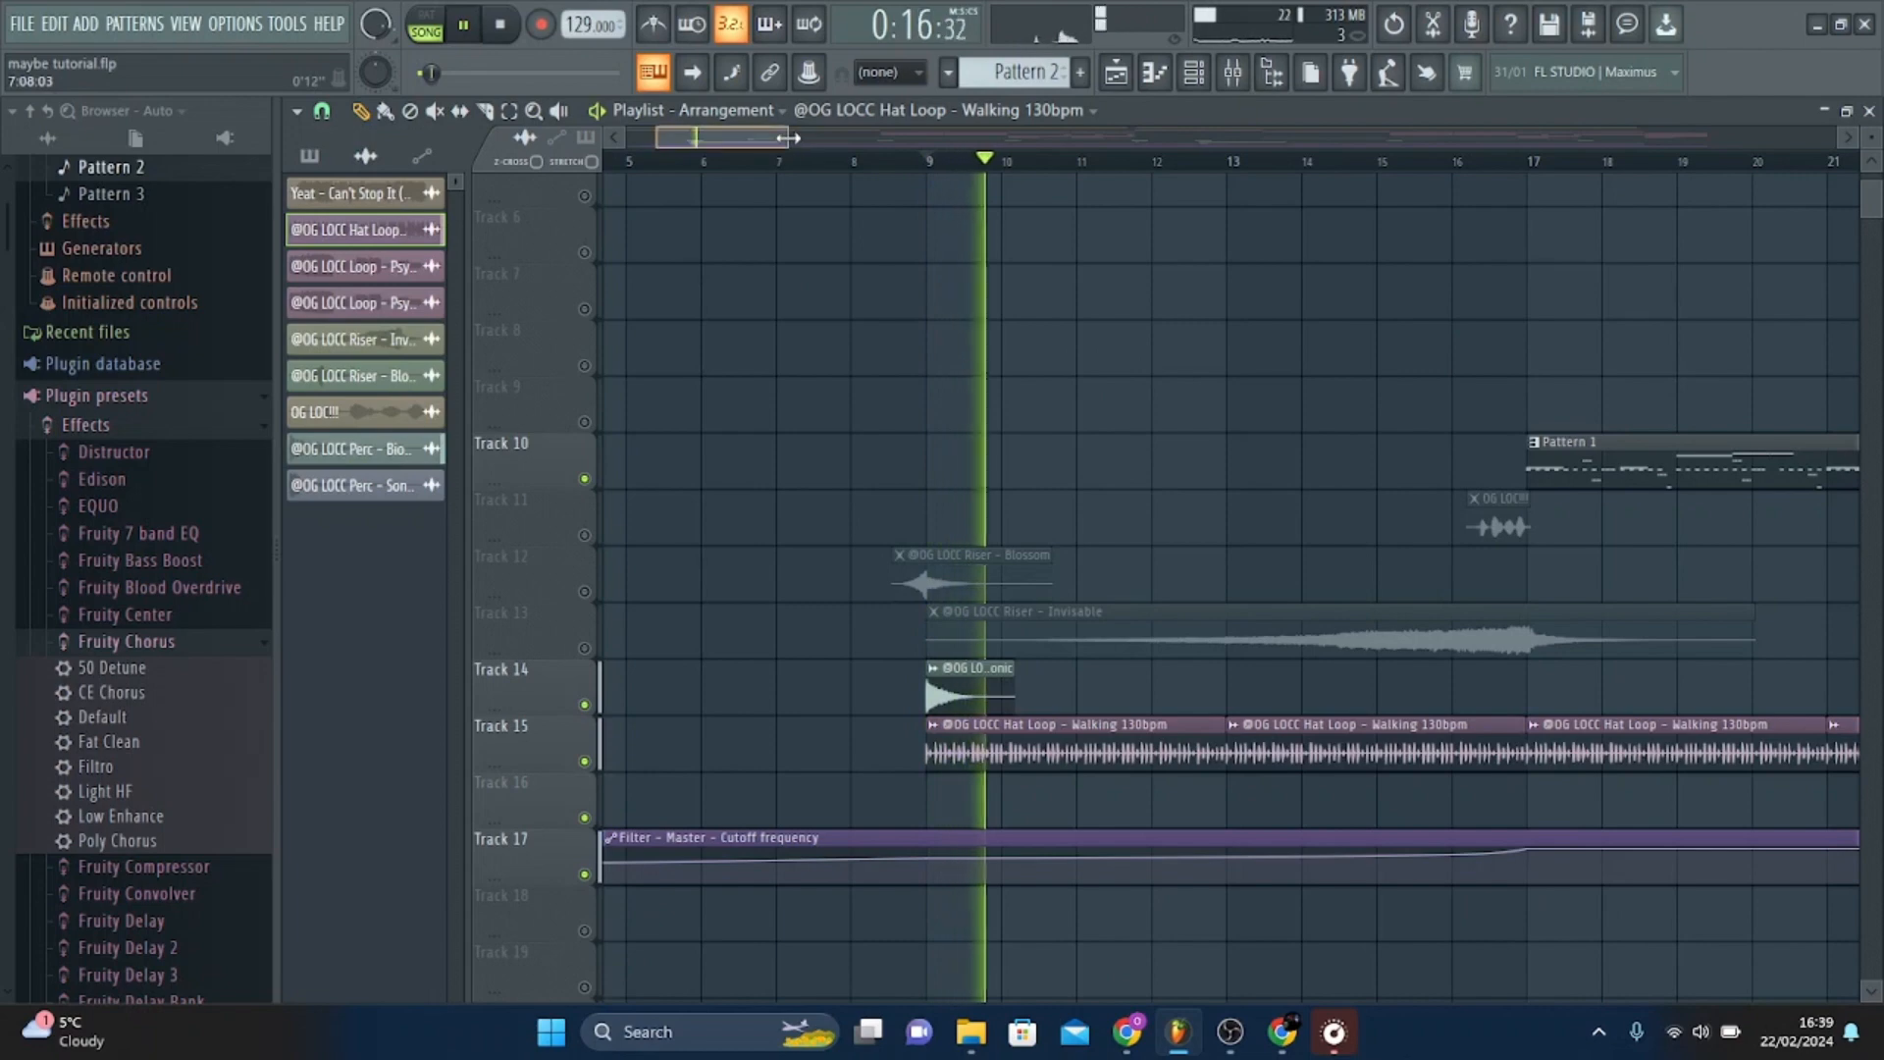
{"action": "scroll", "coordinate": [983, 159], "scroll_direction": "down", "scroll_amount": 3}
{"action": "scroll", "coordinate": [983, 159], "scroll_direction": "down", "scroll_amount": 4}
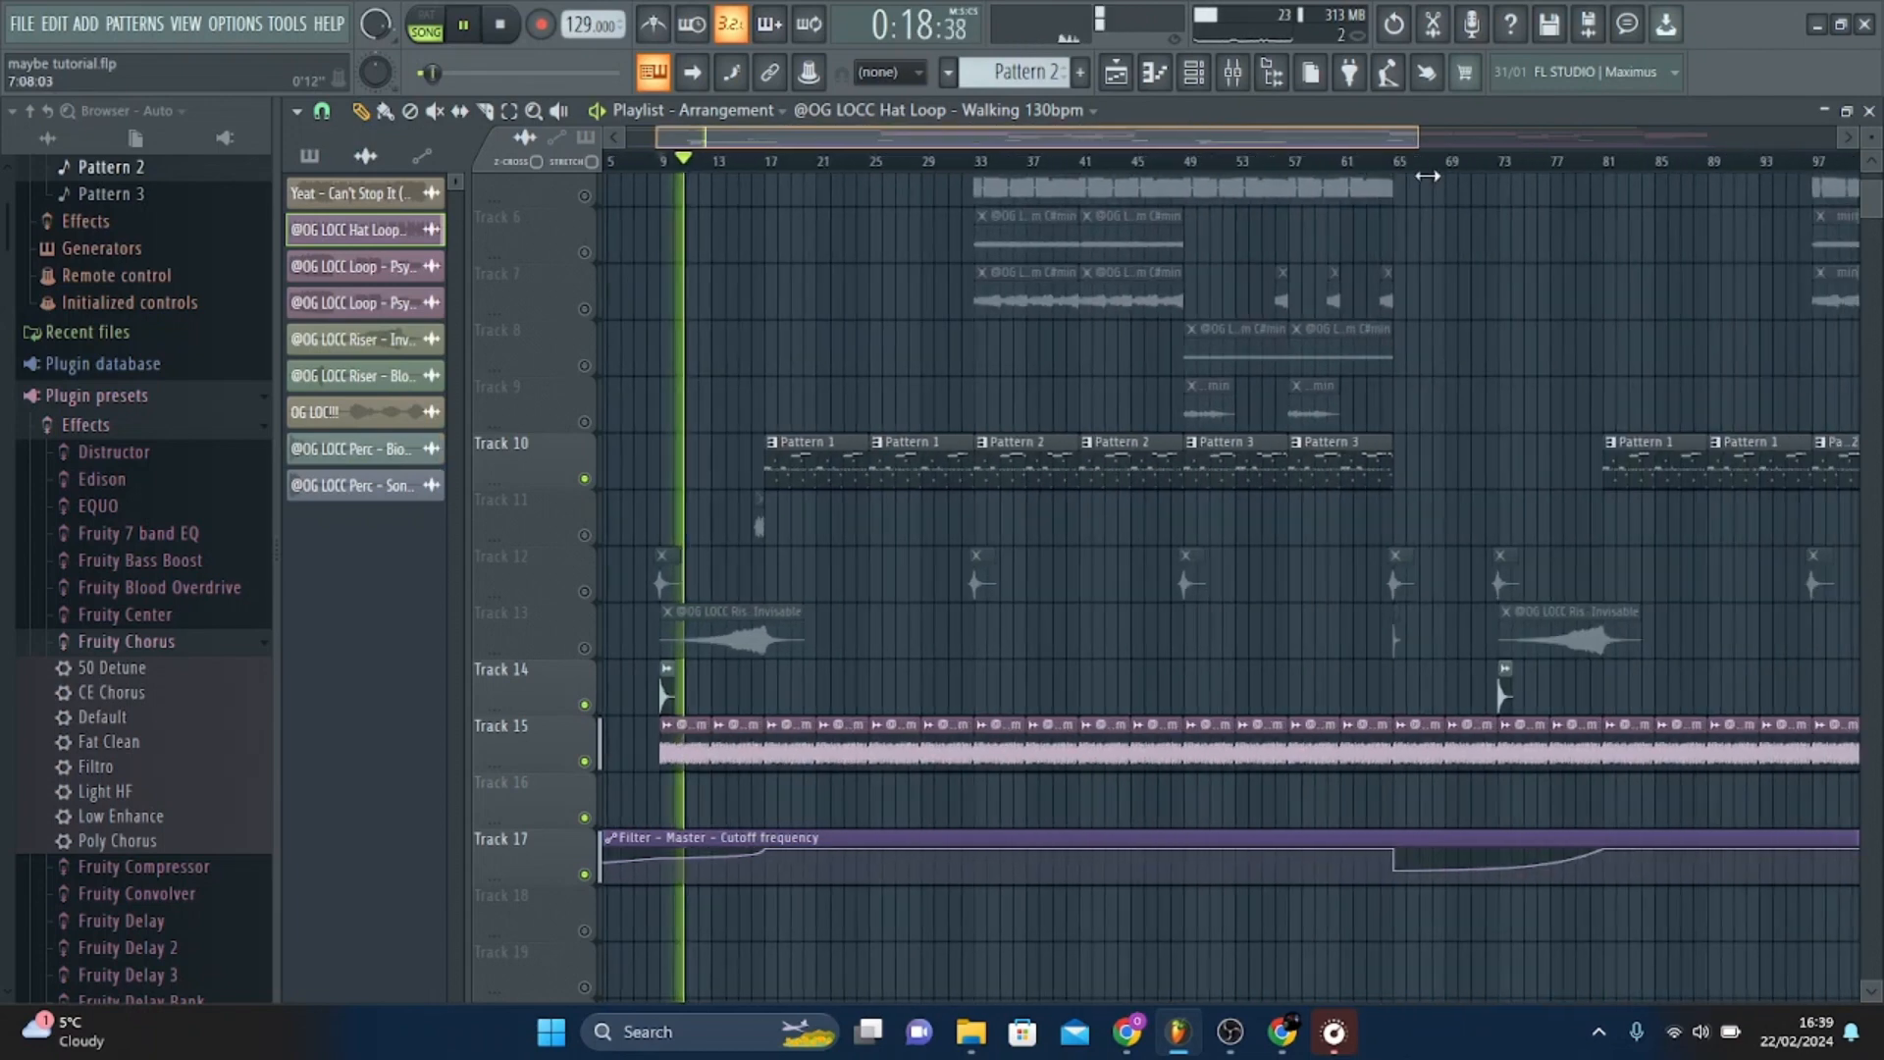
{"action": "key", "text": "space"}
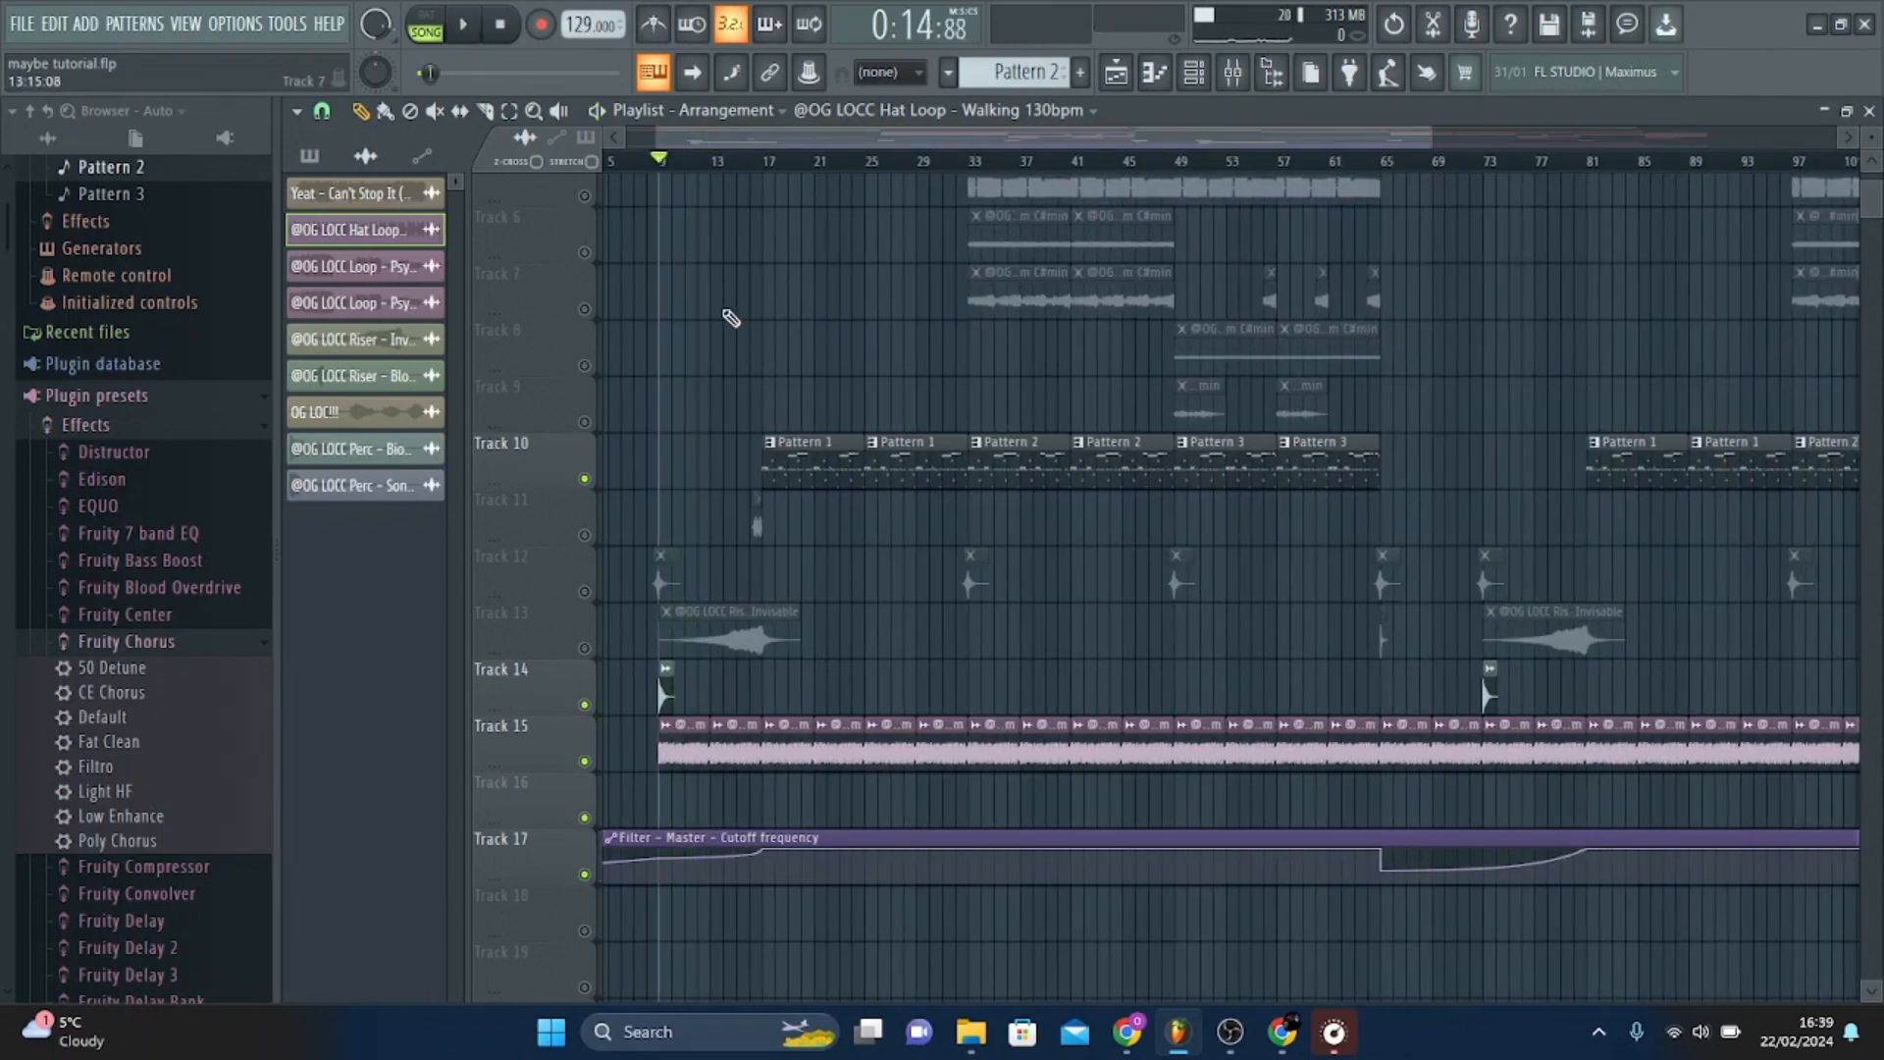
Unmute the OG LOC!!! vocal clip on Track 11 and play it from just before the drums enter at bar 17.
{"action": "left_click_drag", "start_coordinate": [667, 173], "coordinate": [712, 314]}
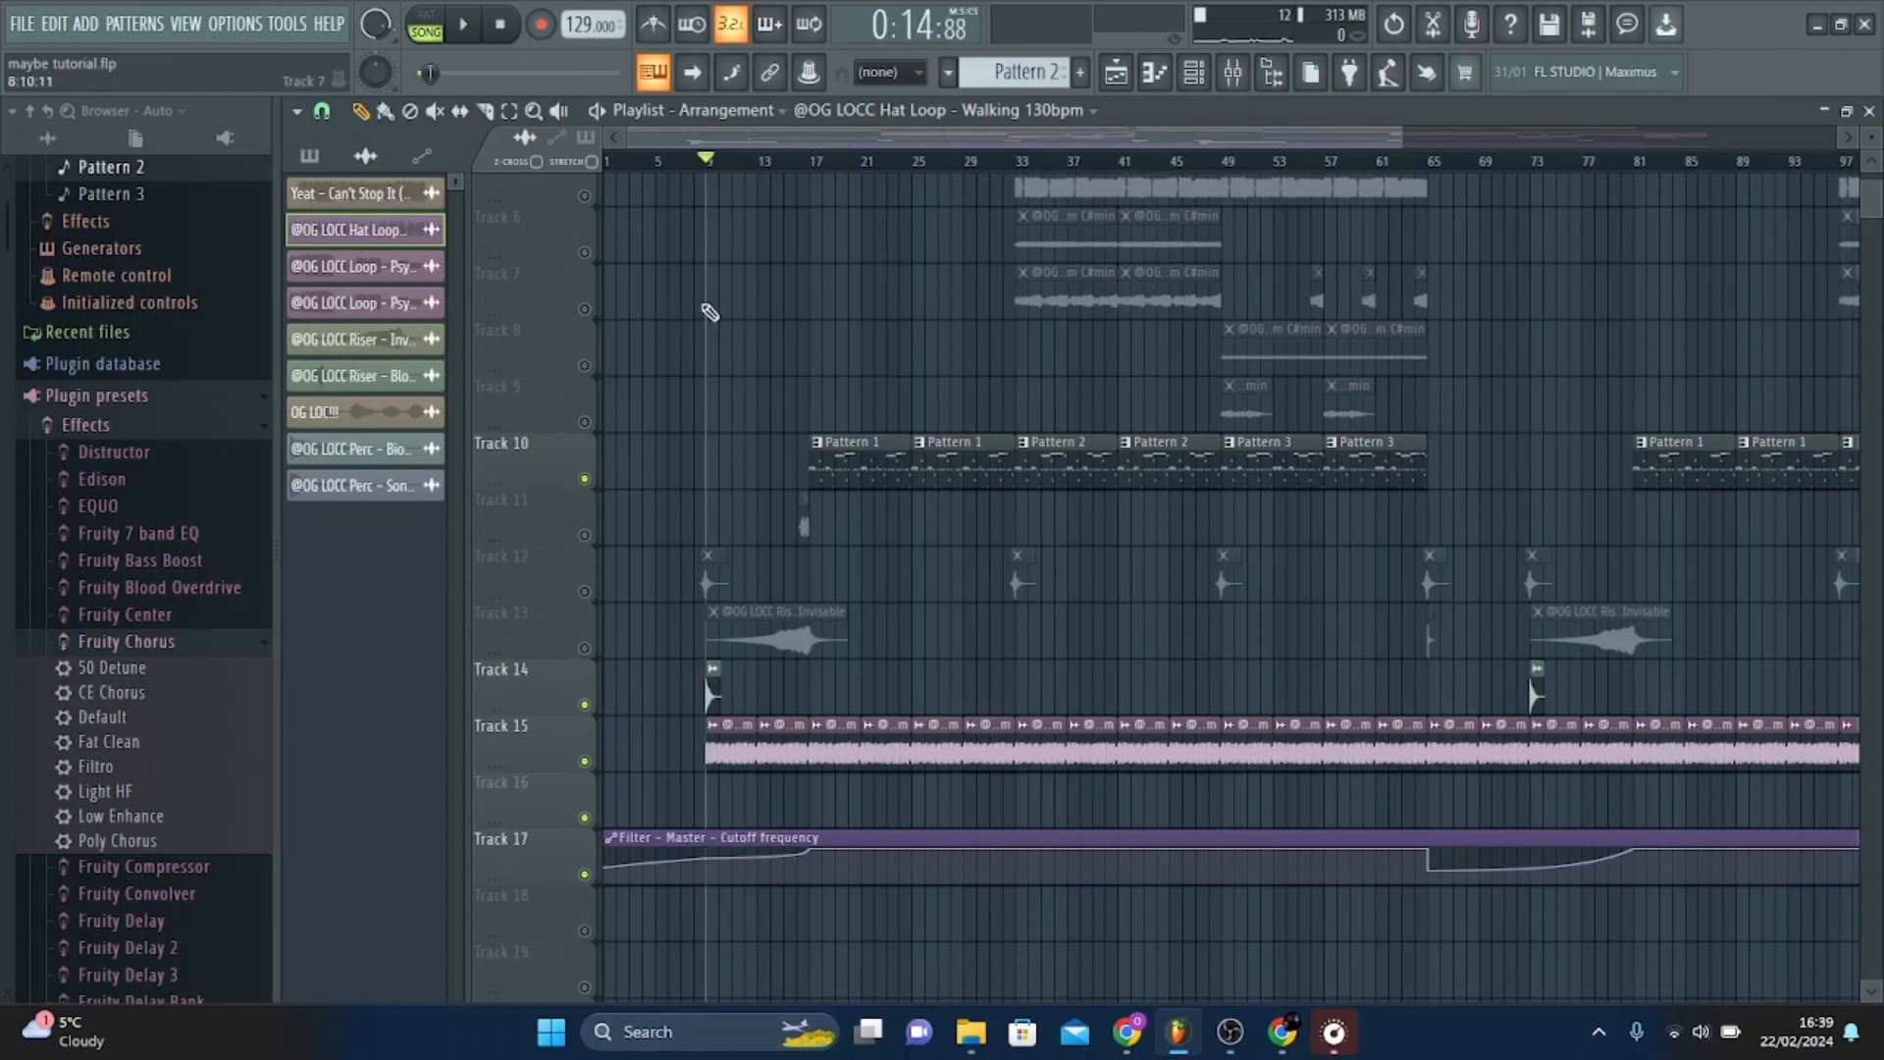
{"action": "left_click", "coordinate": [585, 536]}
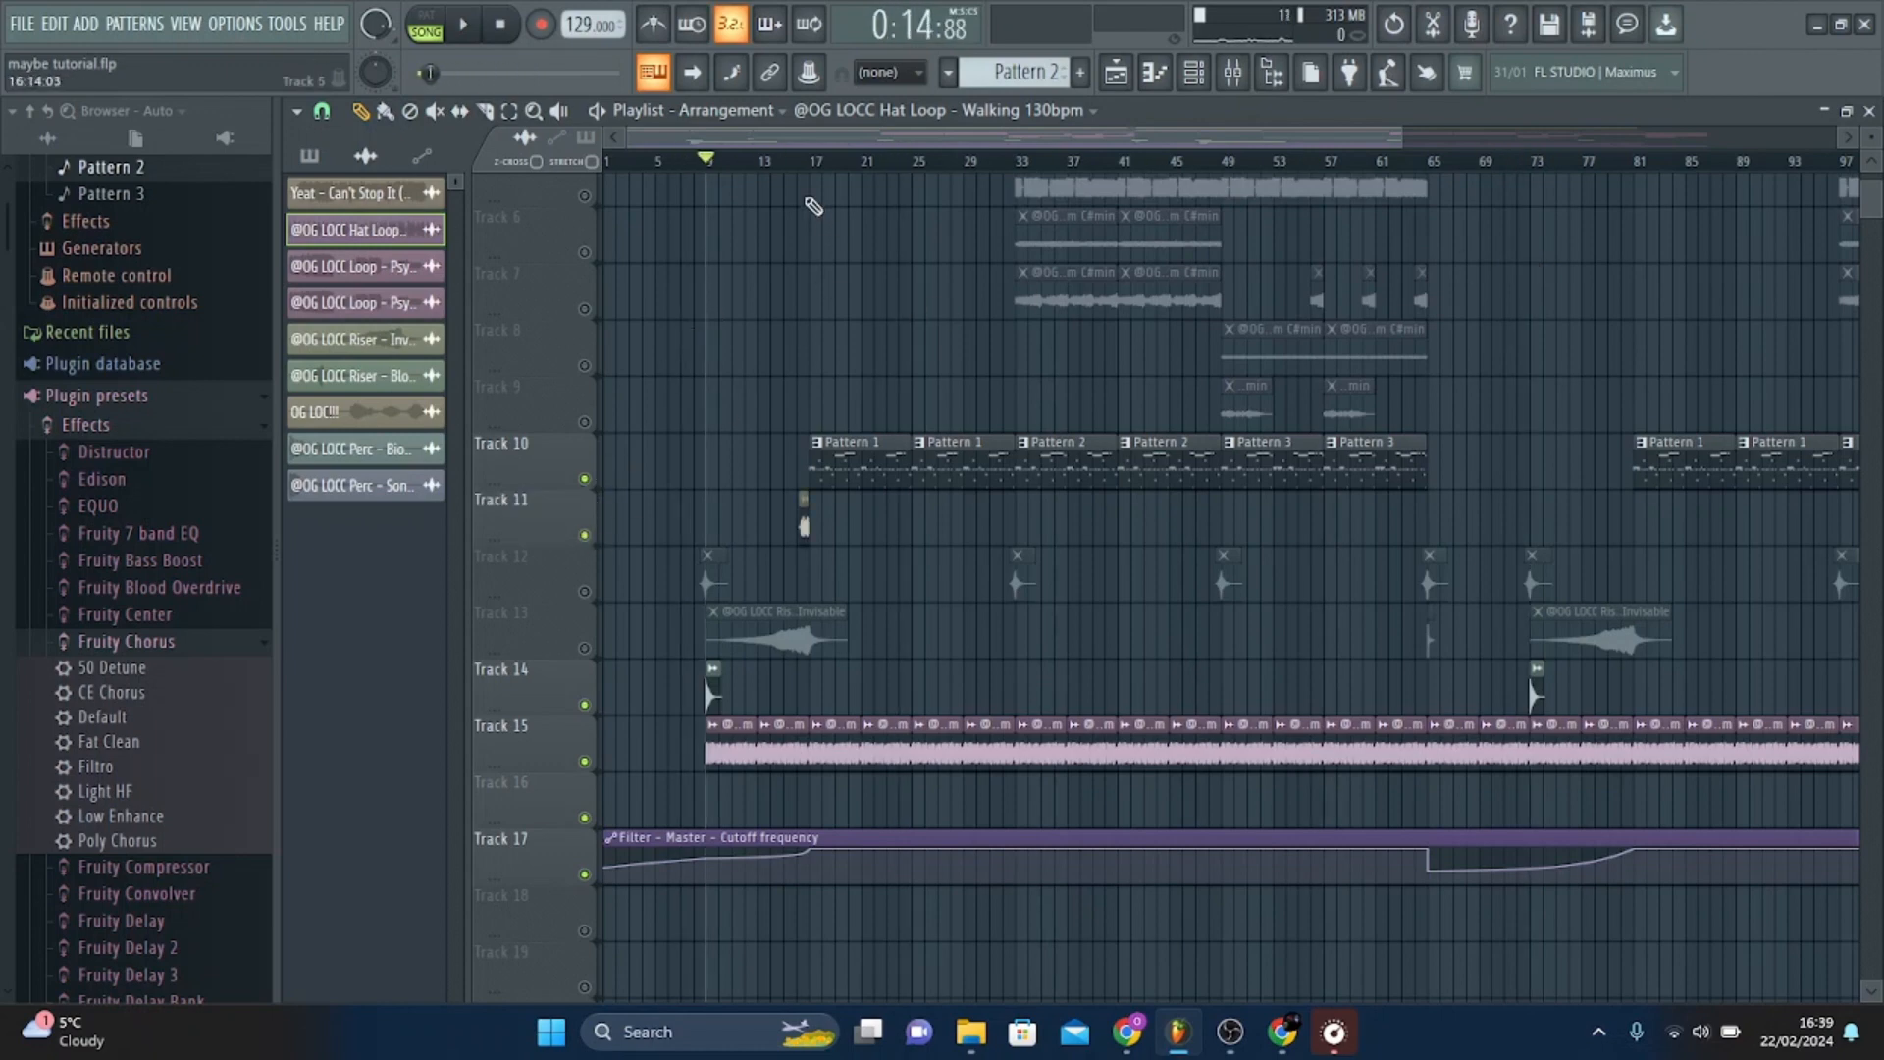
{"action": "left_click", "coordinate": [813, 173]}
{"action": "key", "text": "space"}
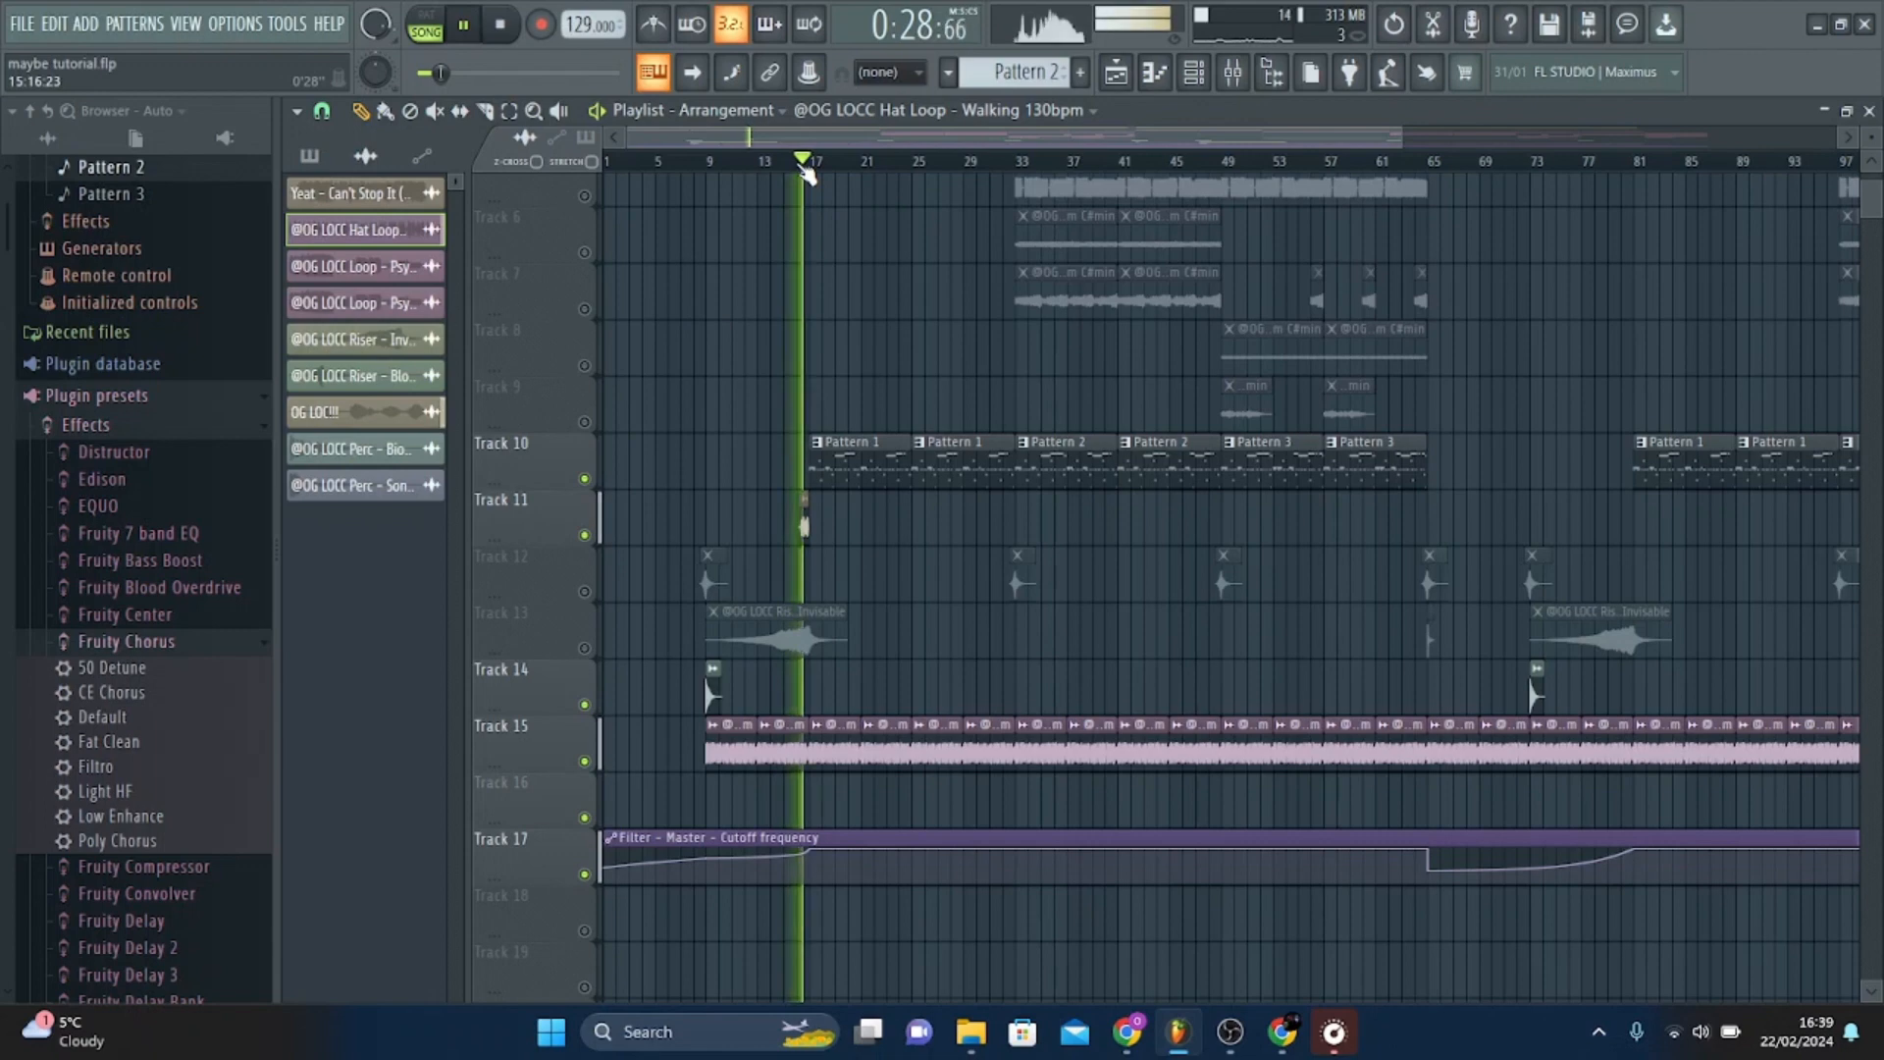
{"action": "key", "text": "space"}
{"action": "left_click_drag", "start_coordinate": [1395, 141], "coordinate": [1079, 210]}
{"action": "left_click", "coordinate": [504, 27]}
{"action": "left_click", "coordinate": [586, 593]}
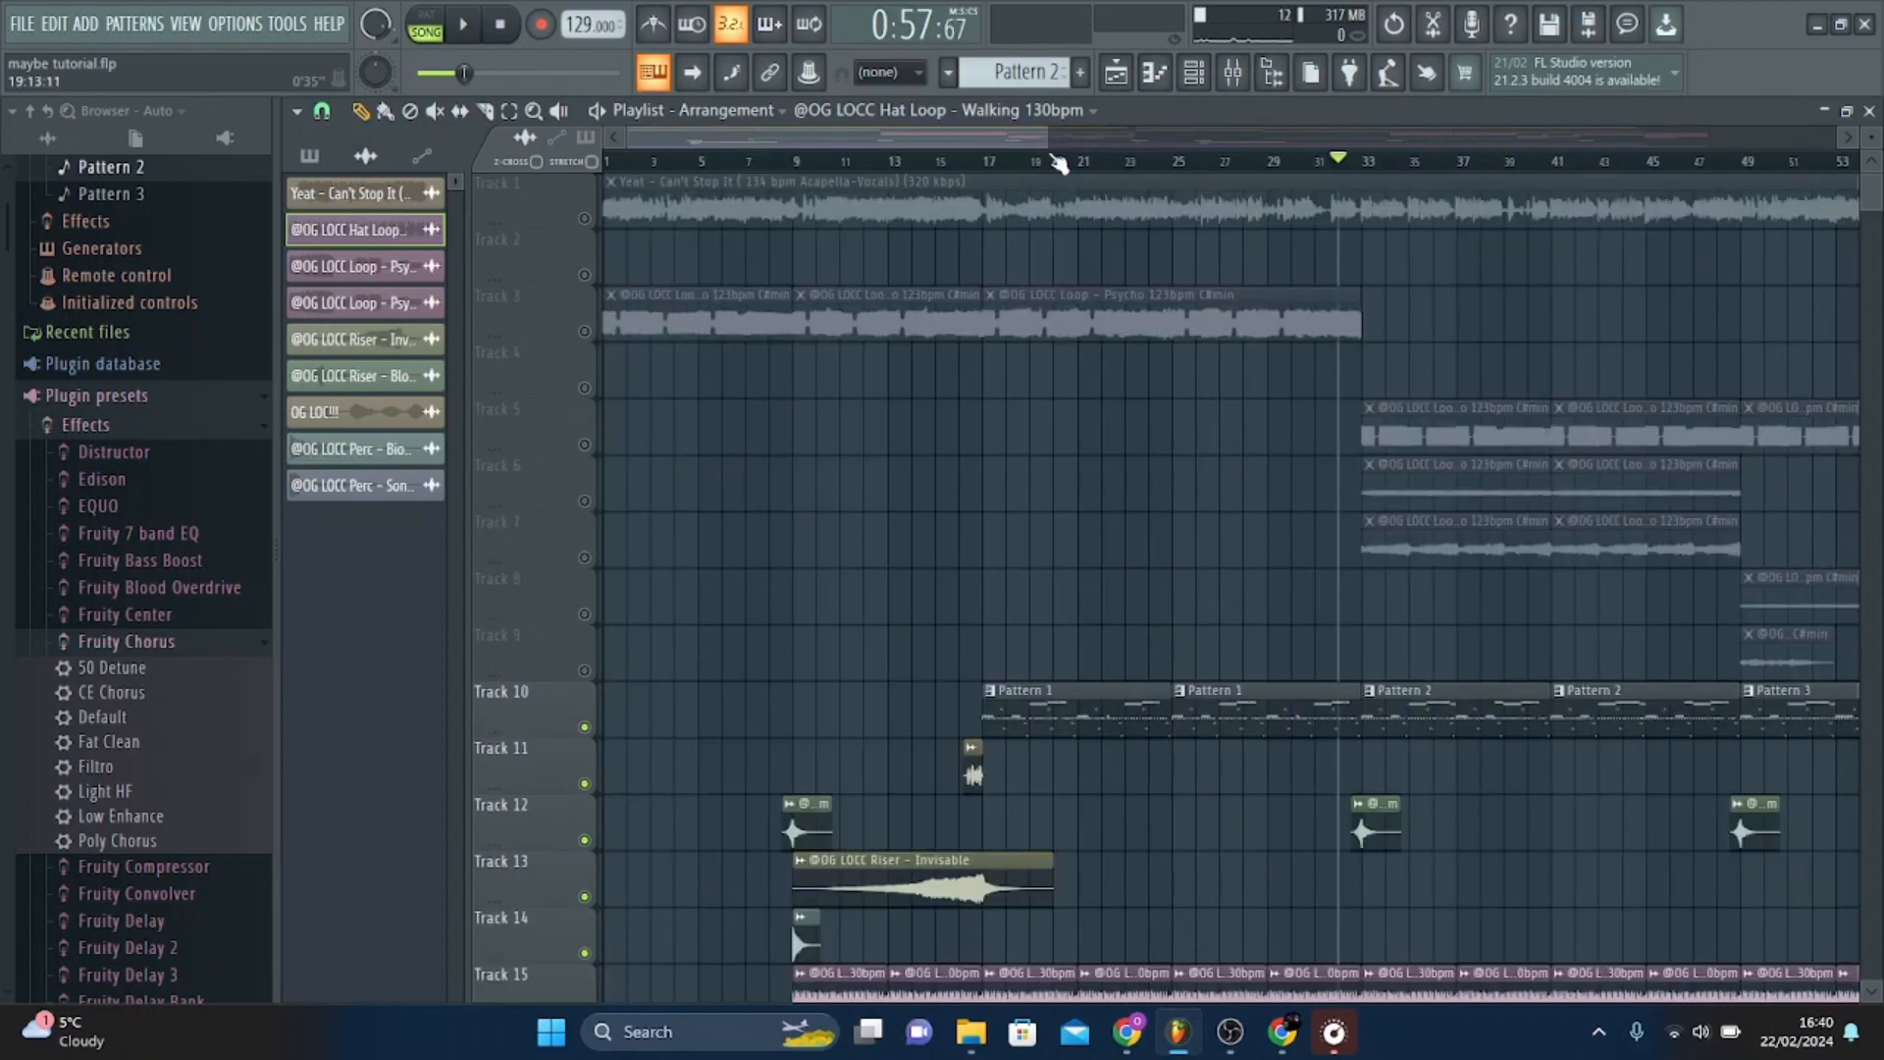
{"action": "left_click_drag", "start_coordinate": [1048, 139], "coordinate": [954, 159]}
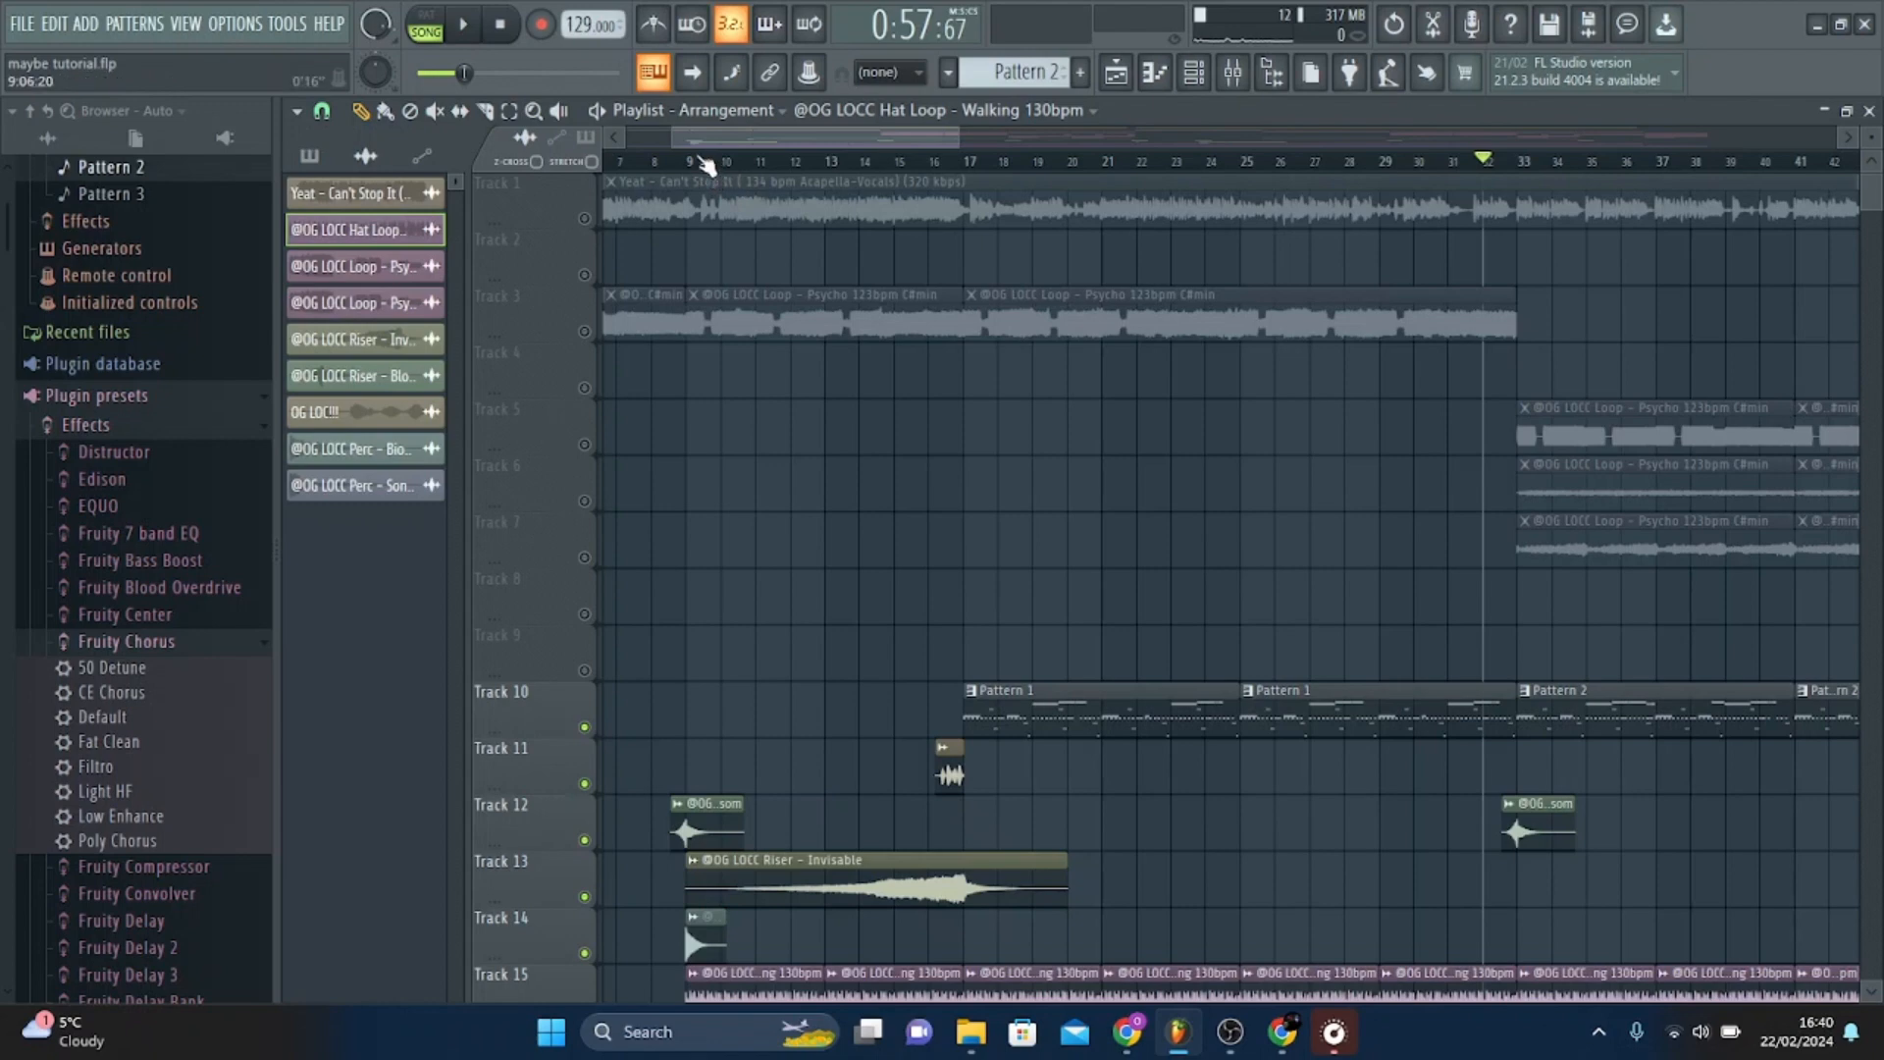
{"action": "left_click", "coordinate": [701, 159]}
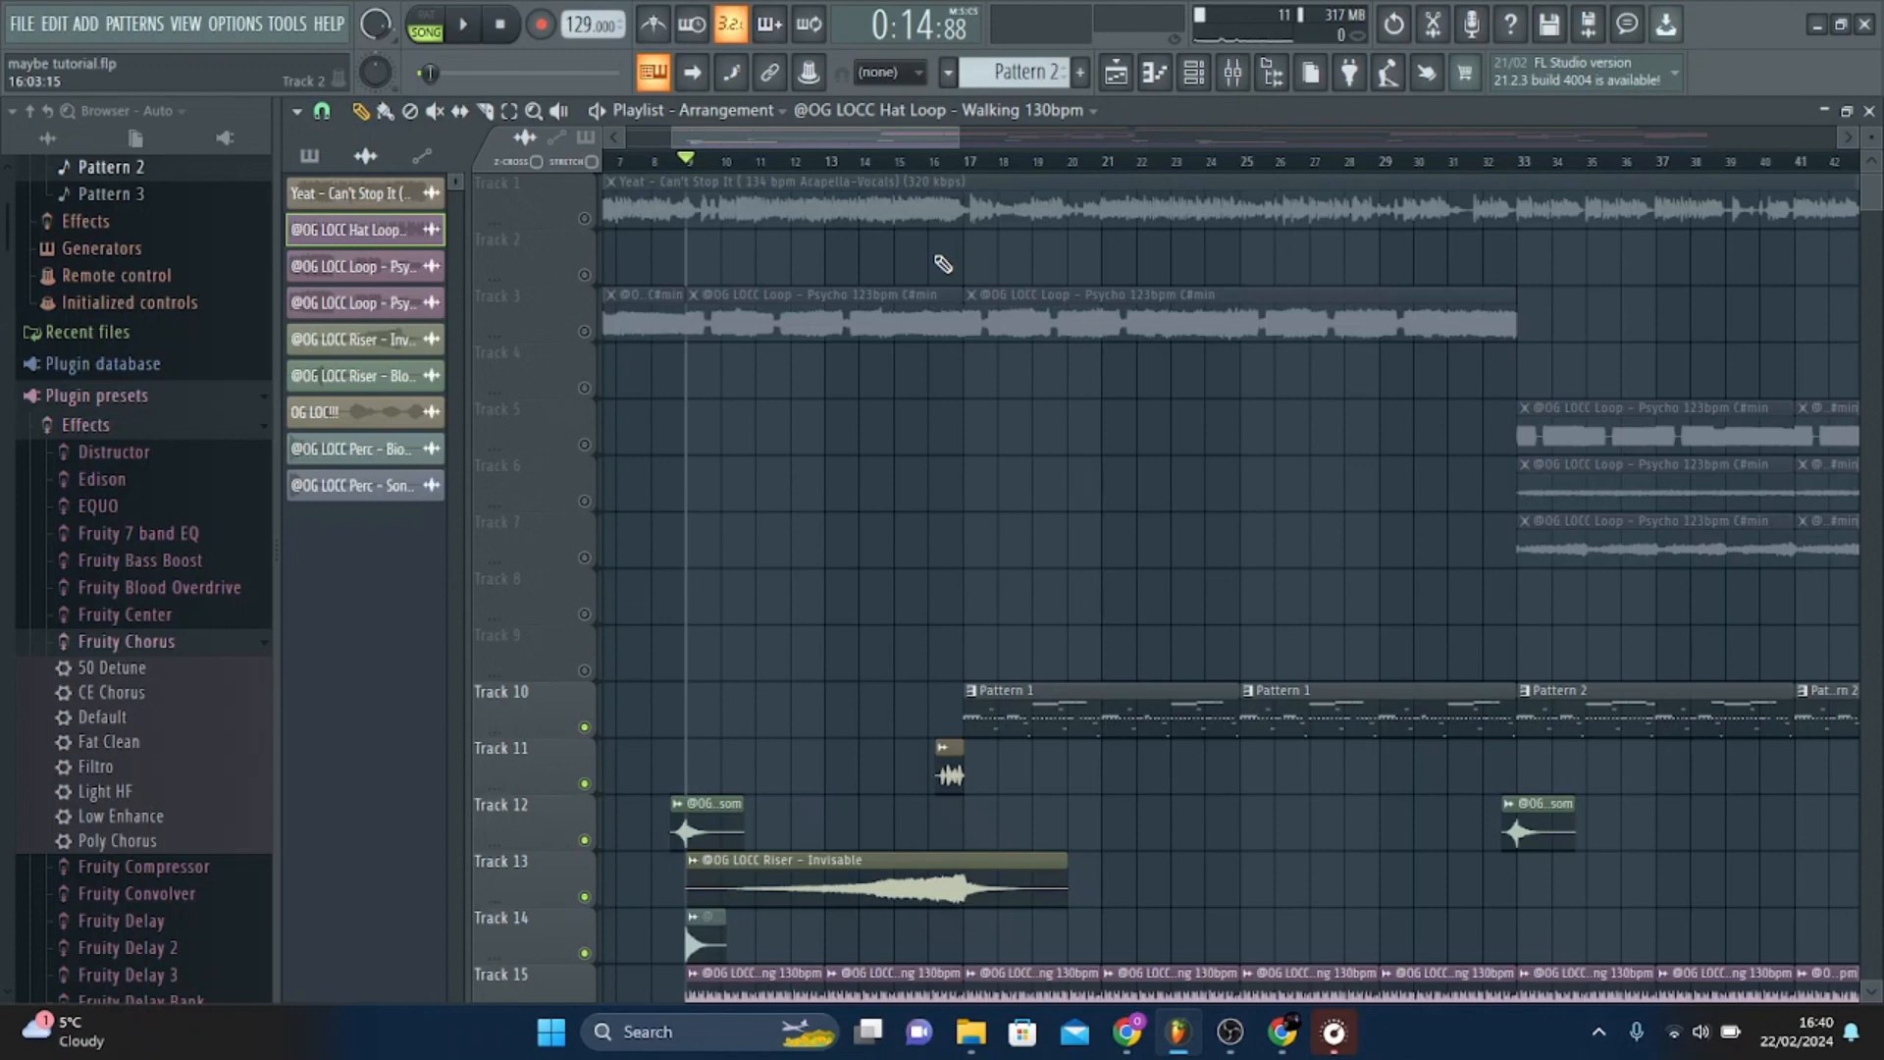
{"action": "left_click_drag", "start_coordinate": [959, 138], "coordinate": [865, 147]}
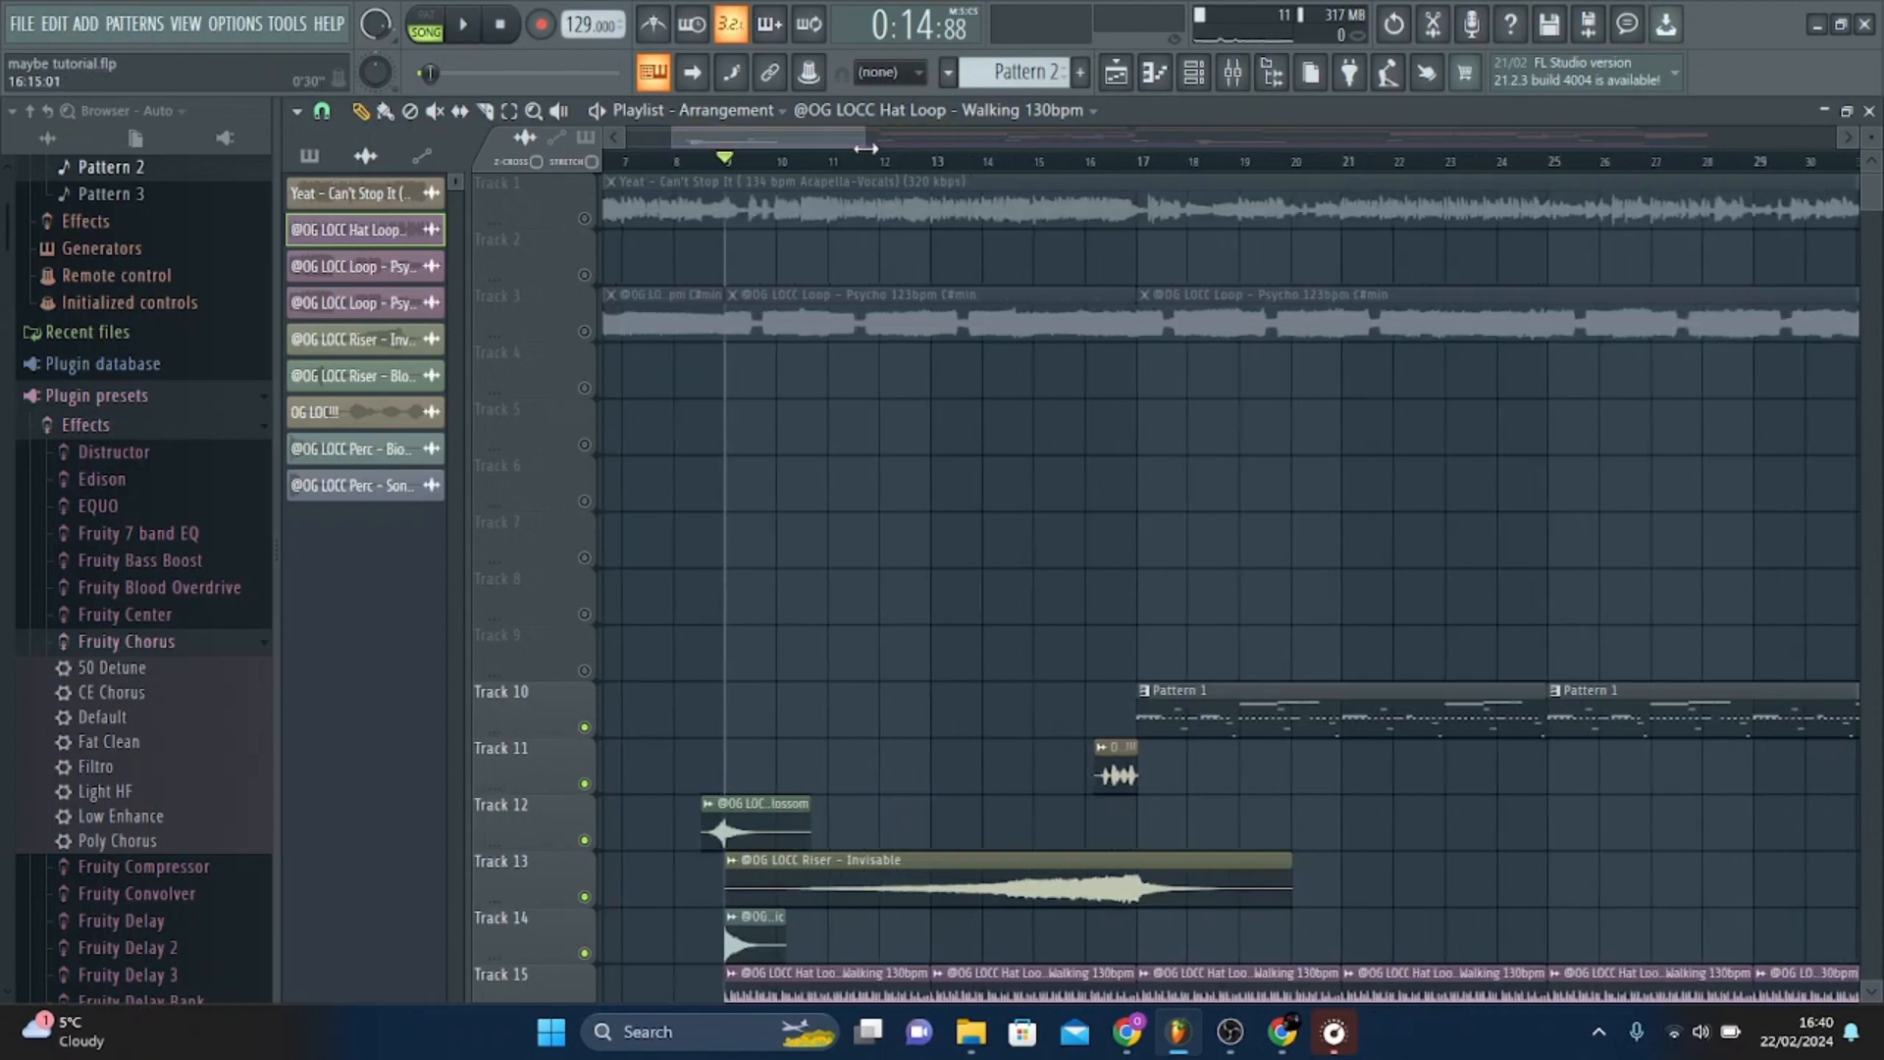
{"action": "double_click", "coordinate": [954, 886]}
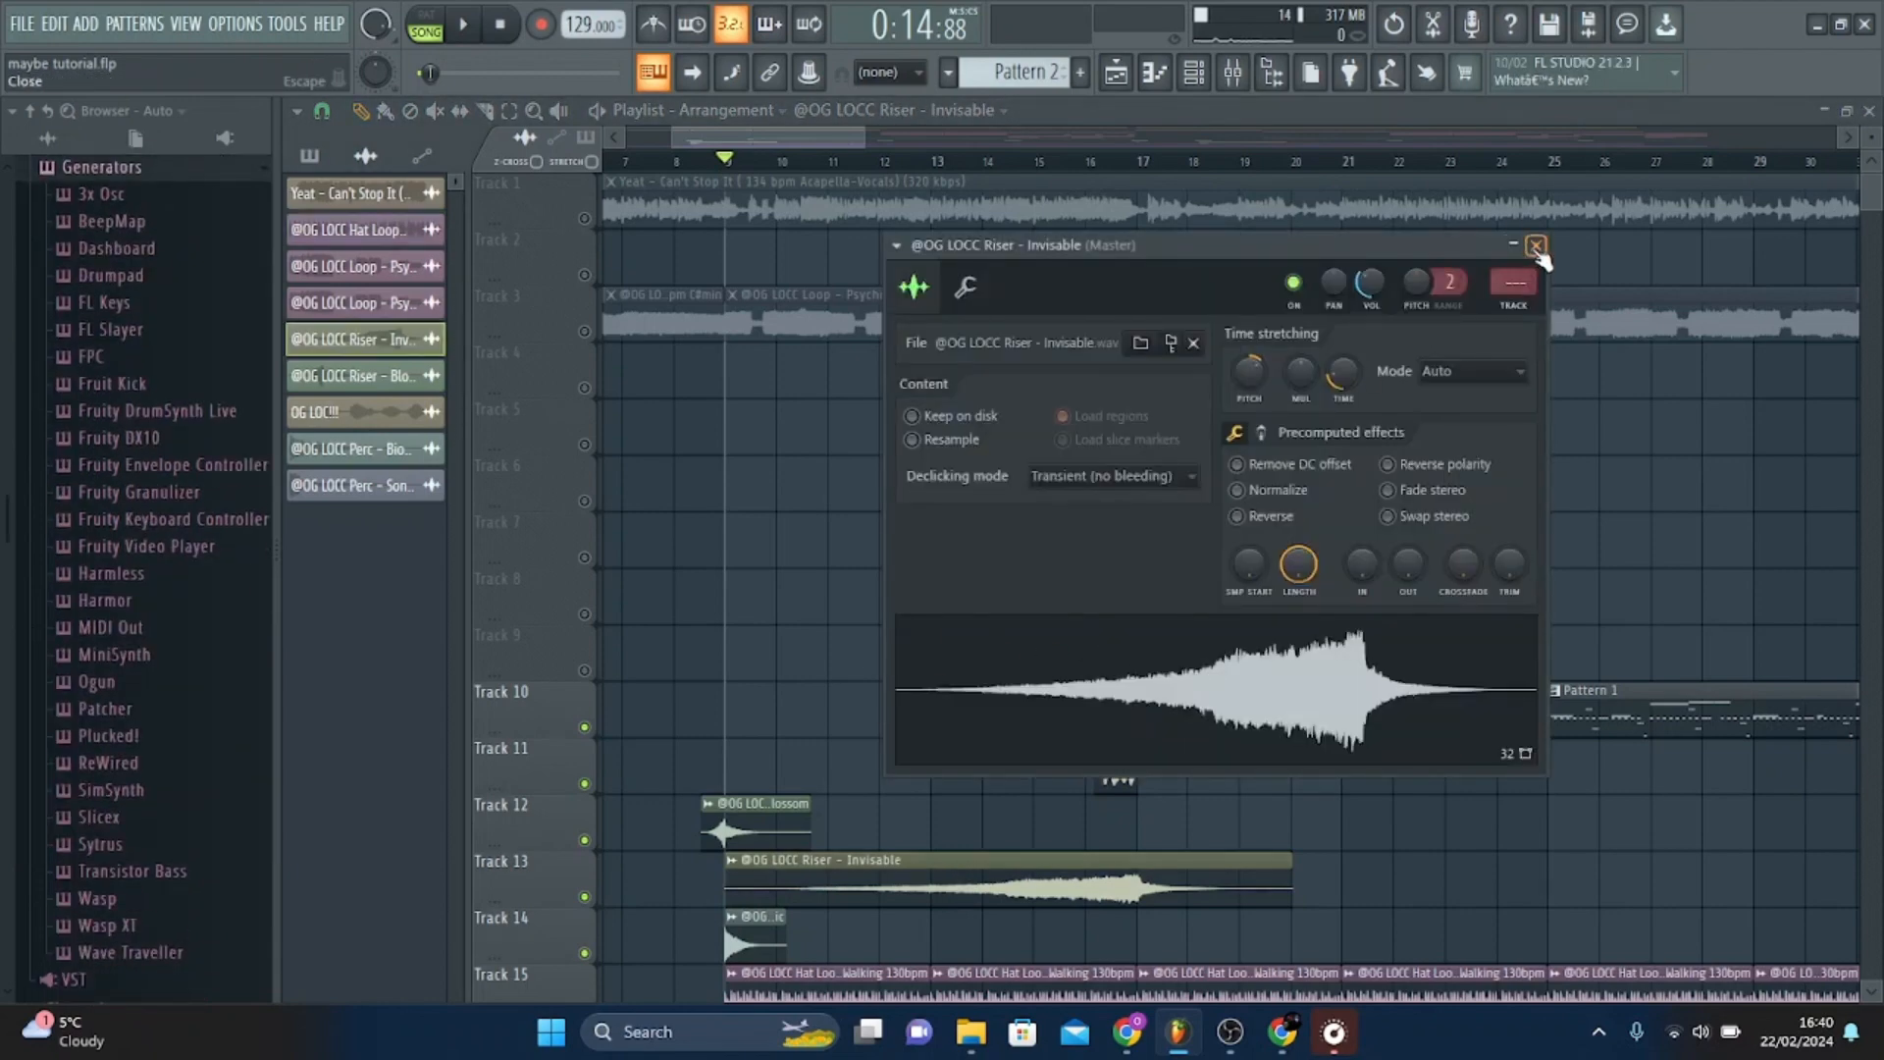
{"action": "left_click", "coordinate": [1537, 247]}
{"action": "right_click", "coordinate": [585, 898]}
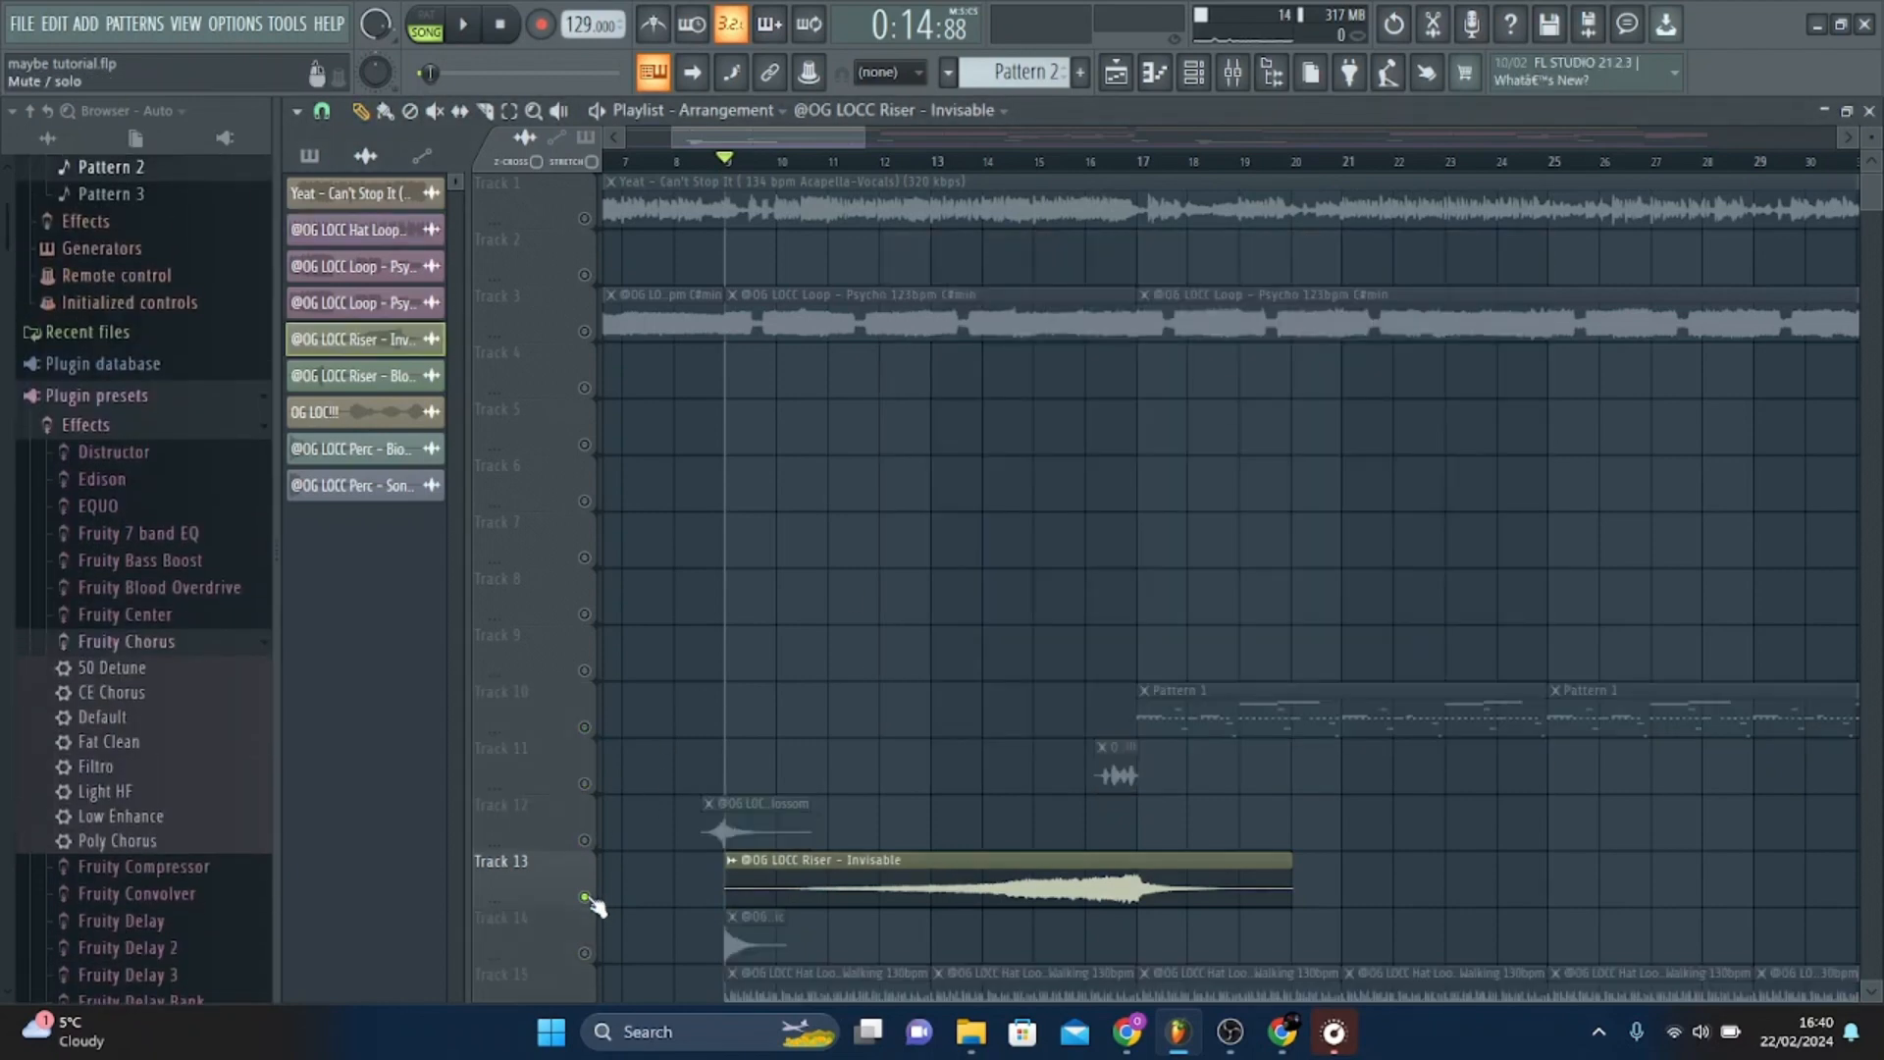
{"action": "key", "text": "space"}
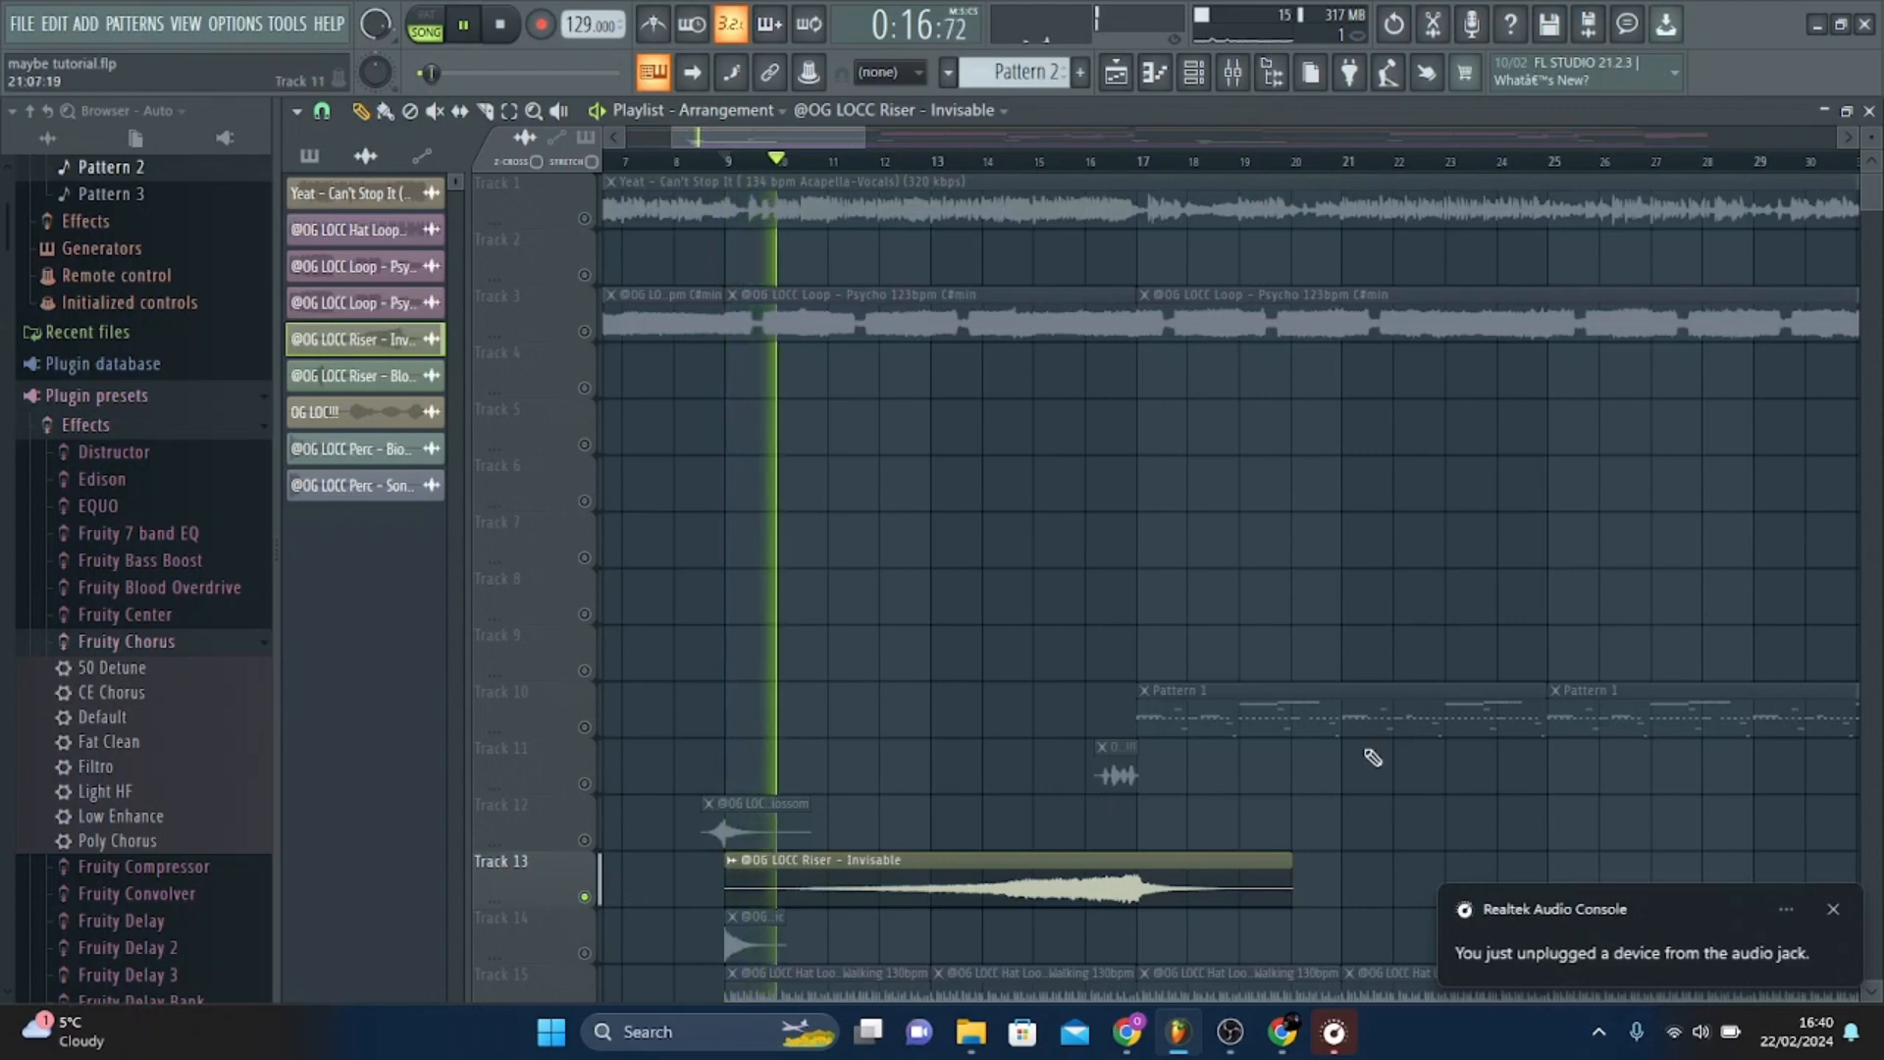
{"action": "left_click", "coordinate": [1833, 908]}
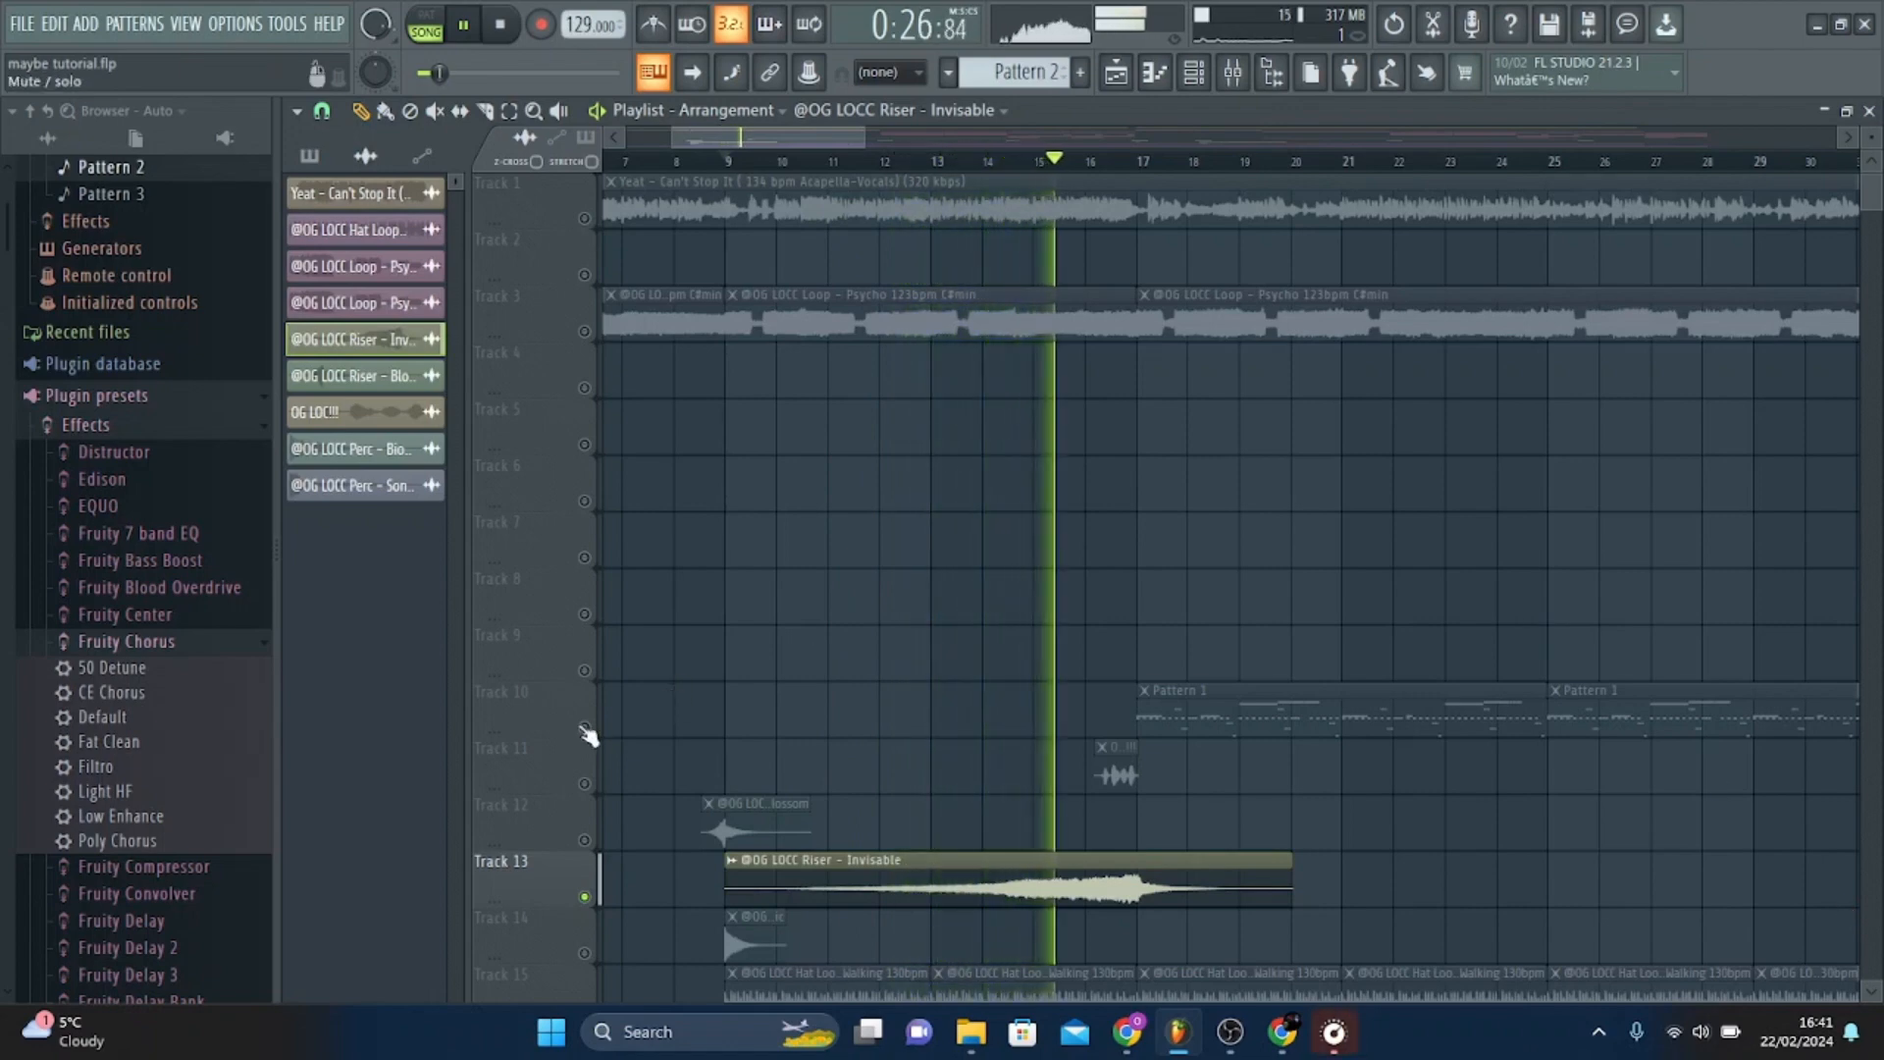
Add the Track 10 drums to the riser playback, then stop it and unmute all playlist tracks.
{"action": "left_click", "coordinate": [586, 731]}
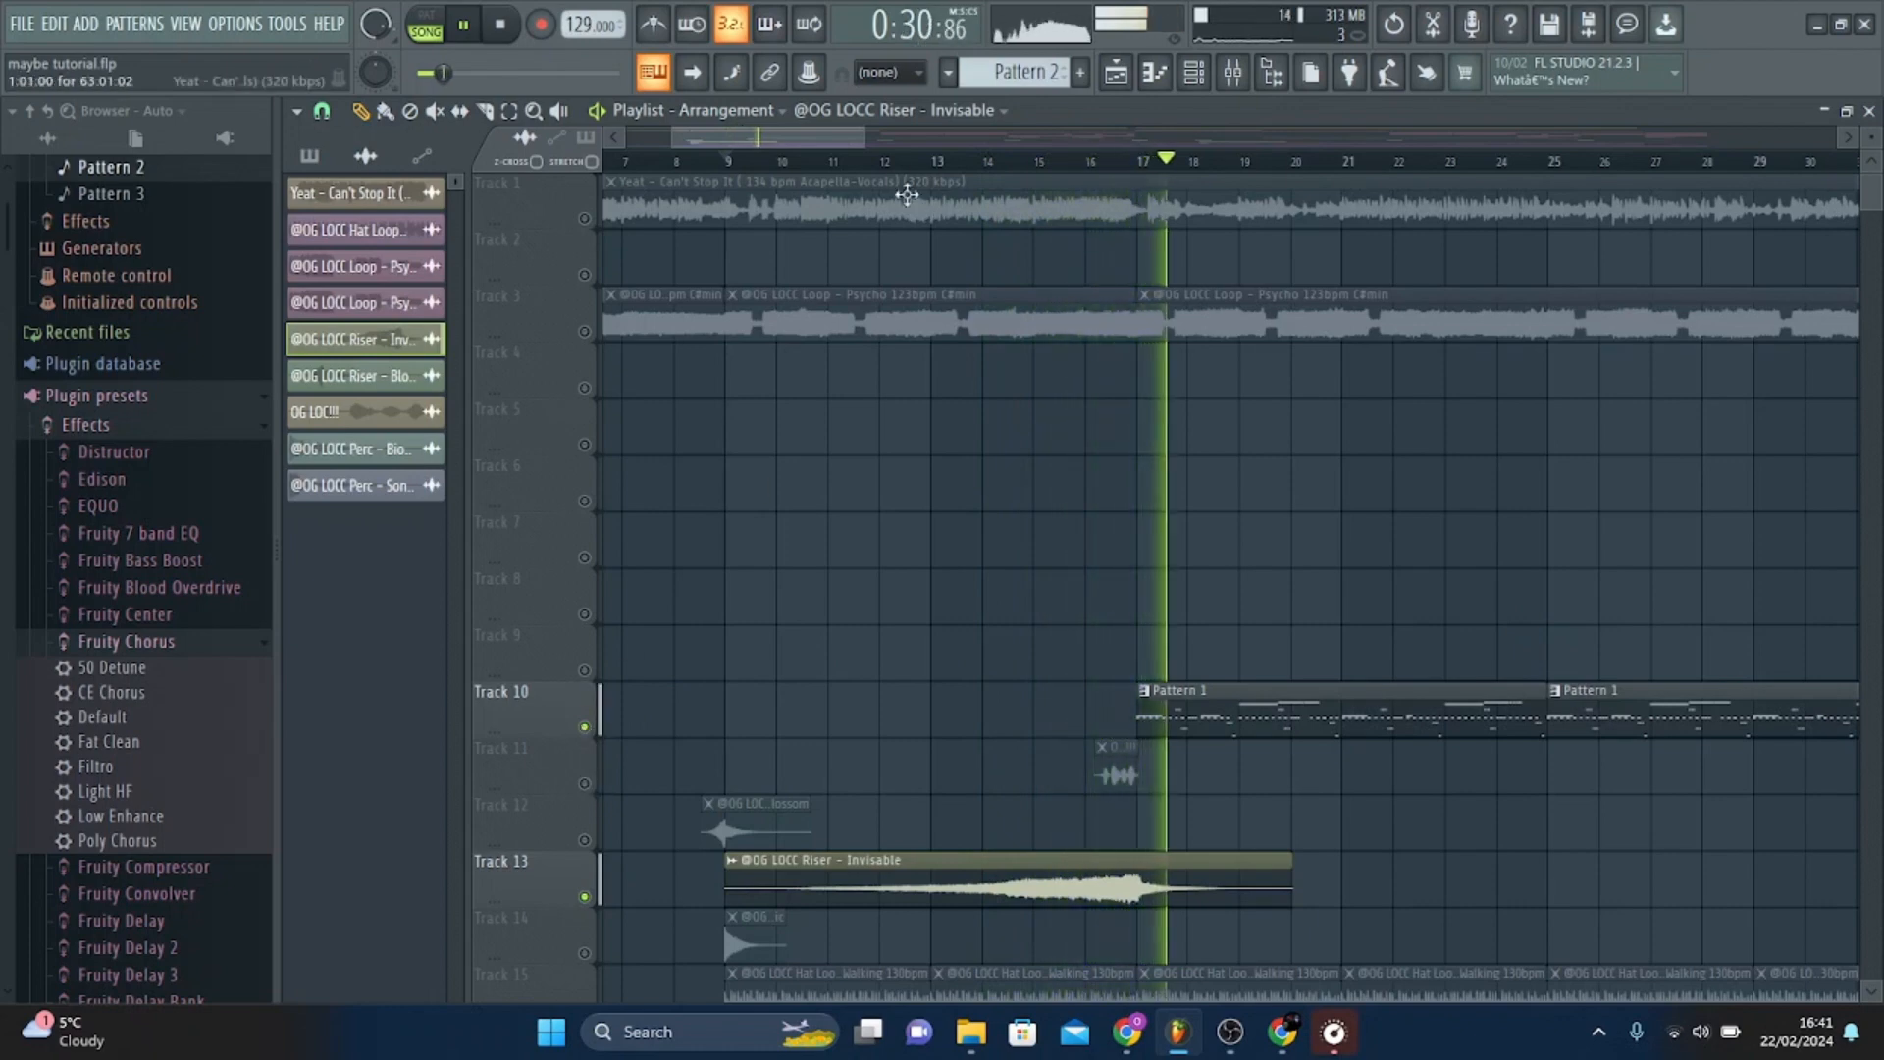
{"action": "scroll", "coordinate": [1083, 170], "scroll_direction": "down", "scroll_amount": 3}
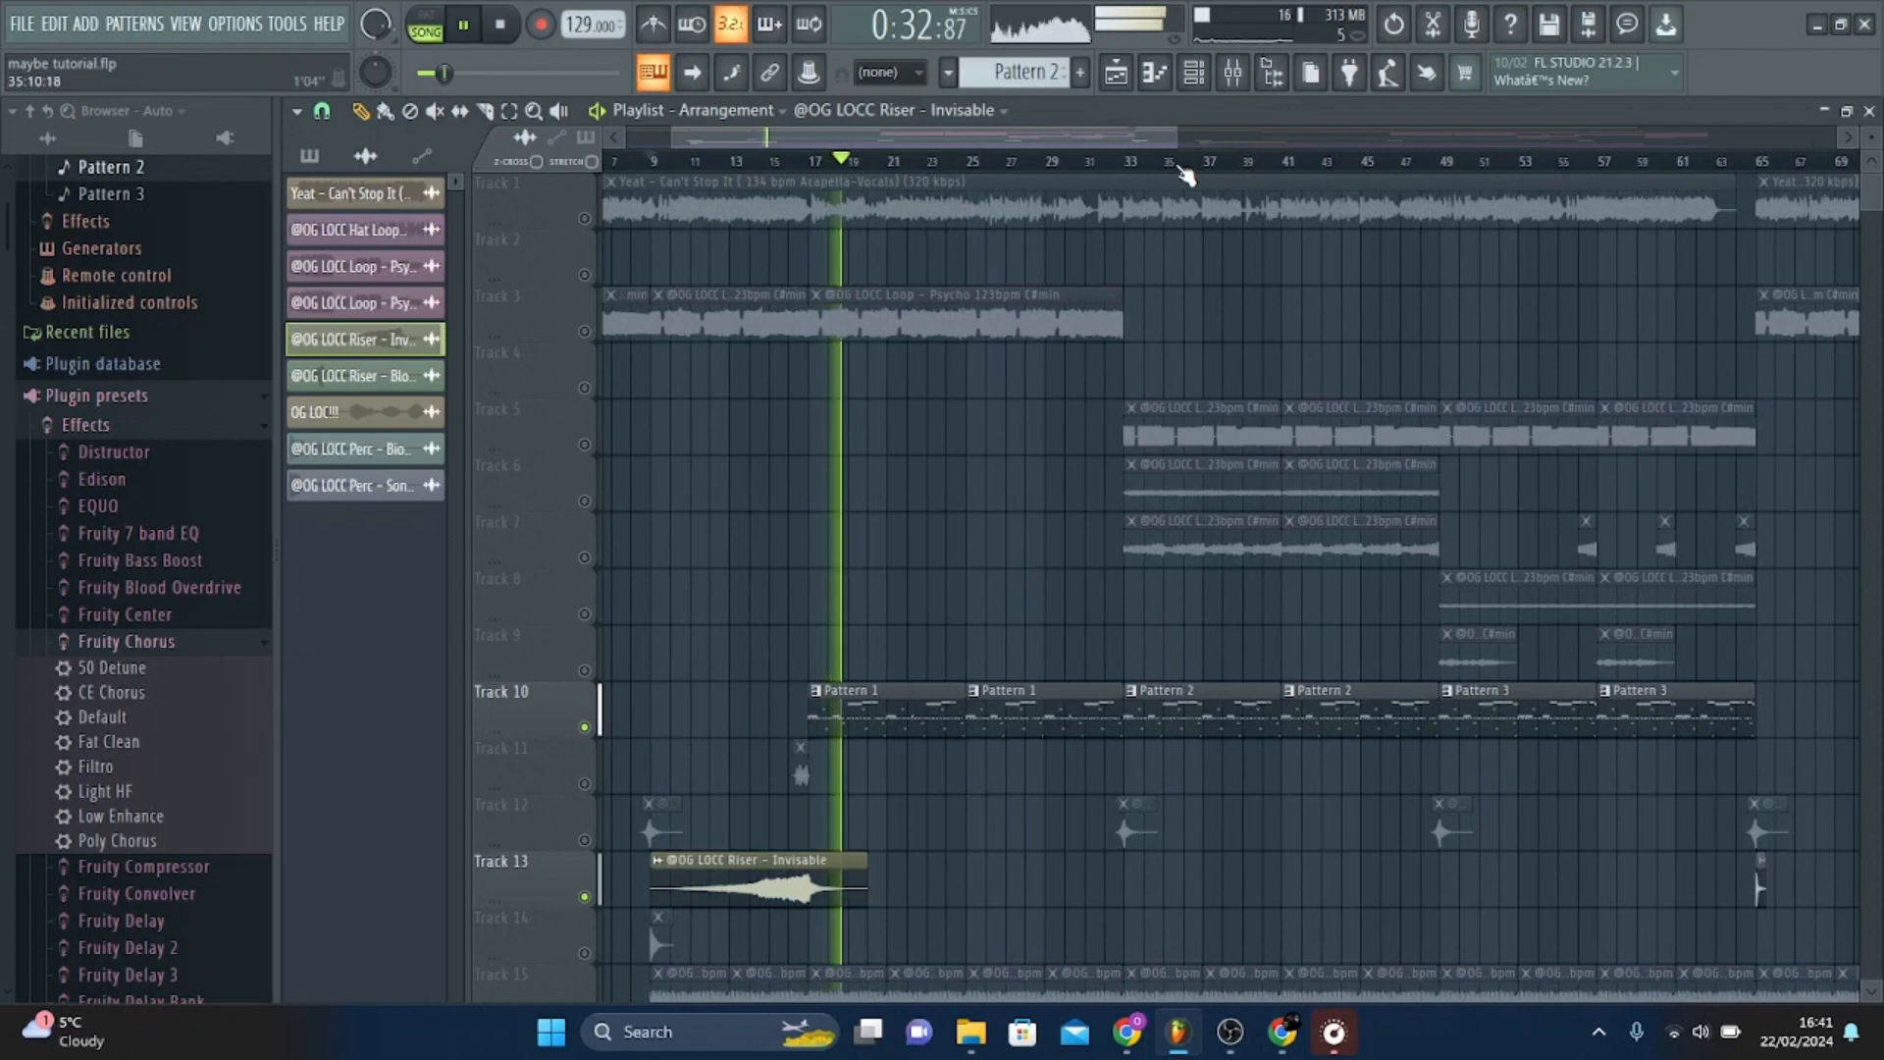
{"action": "key", "text": "space"}
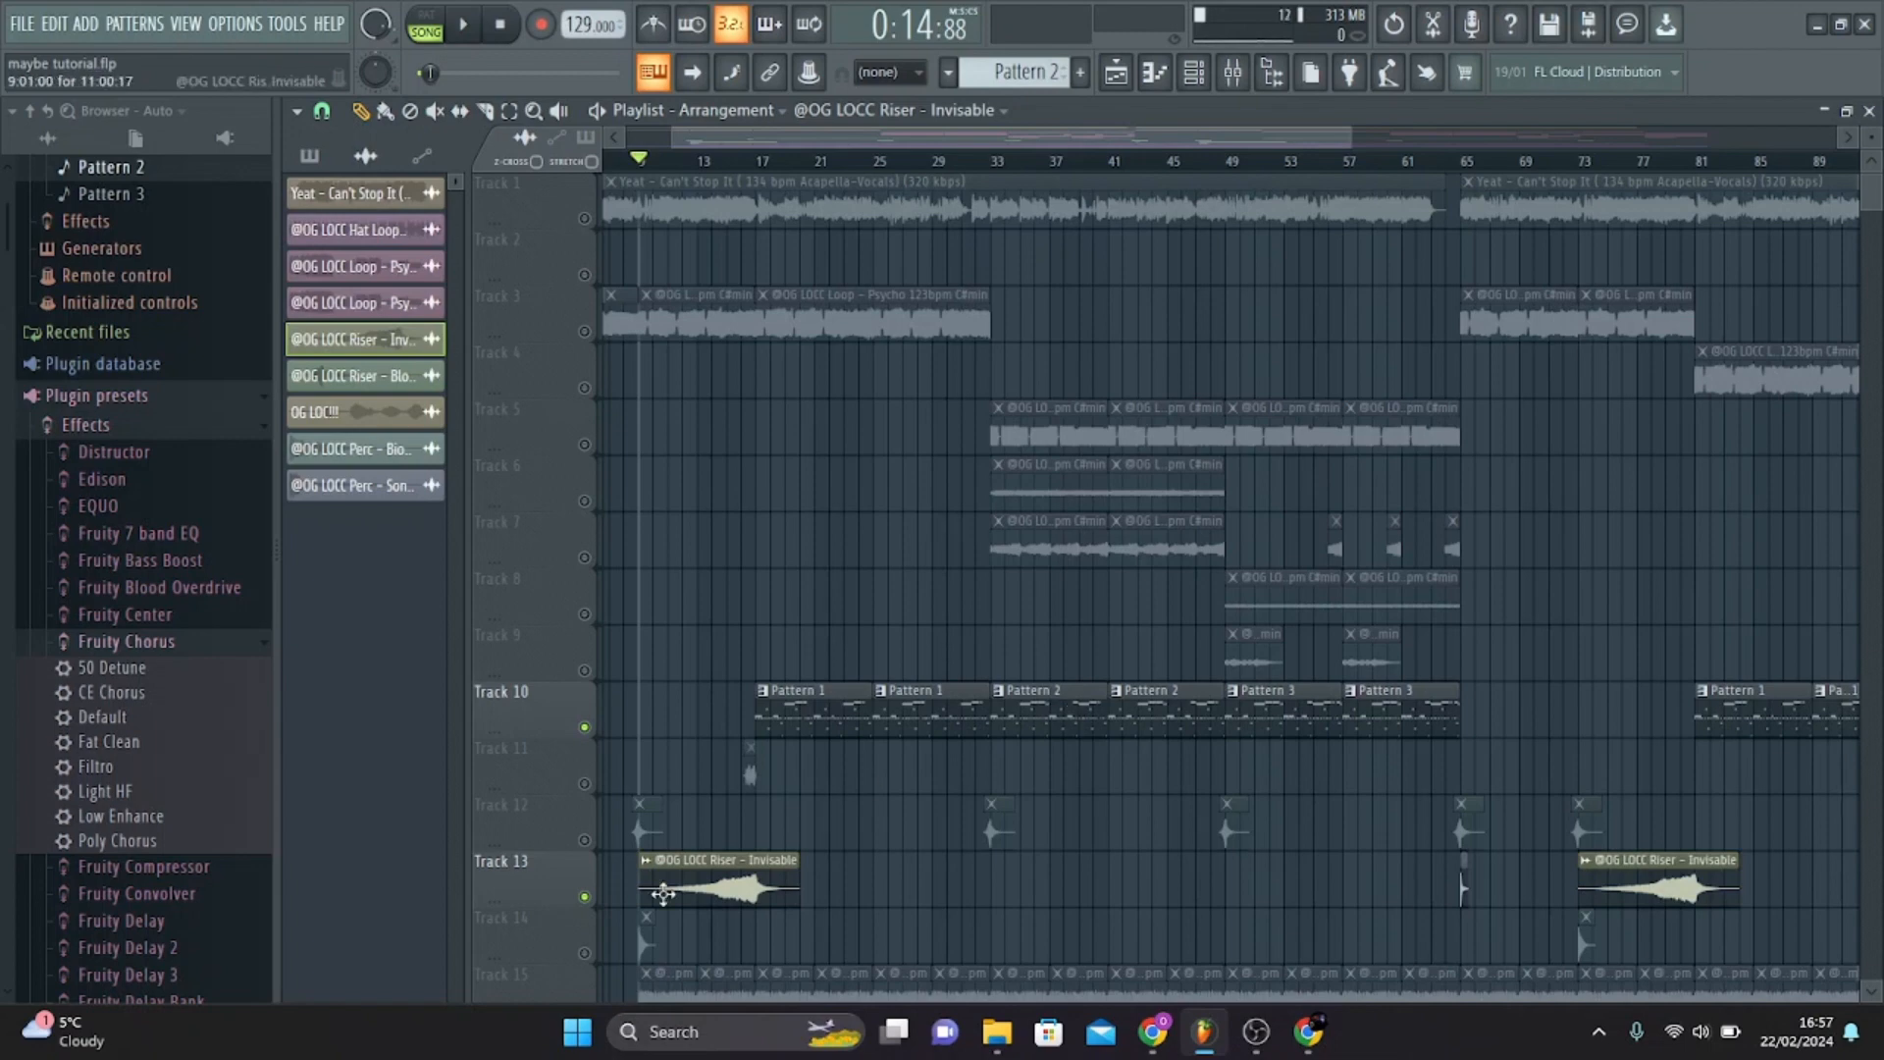
{"action": "right_click", "coordinate": [586, 897]}
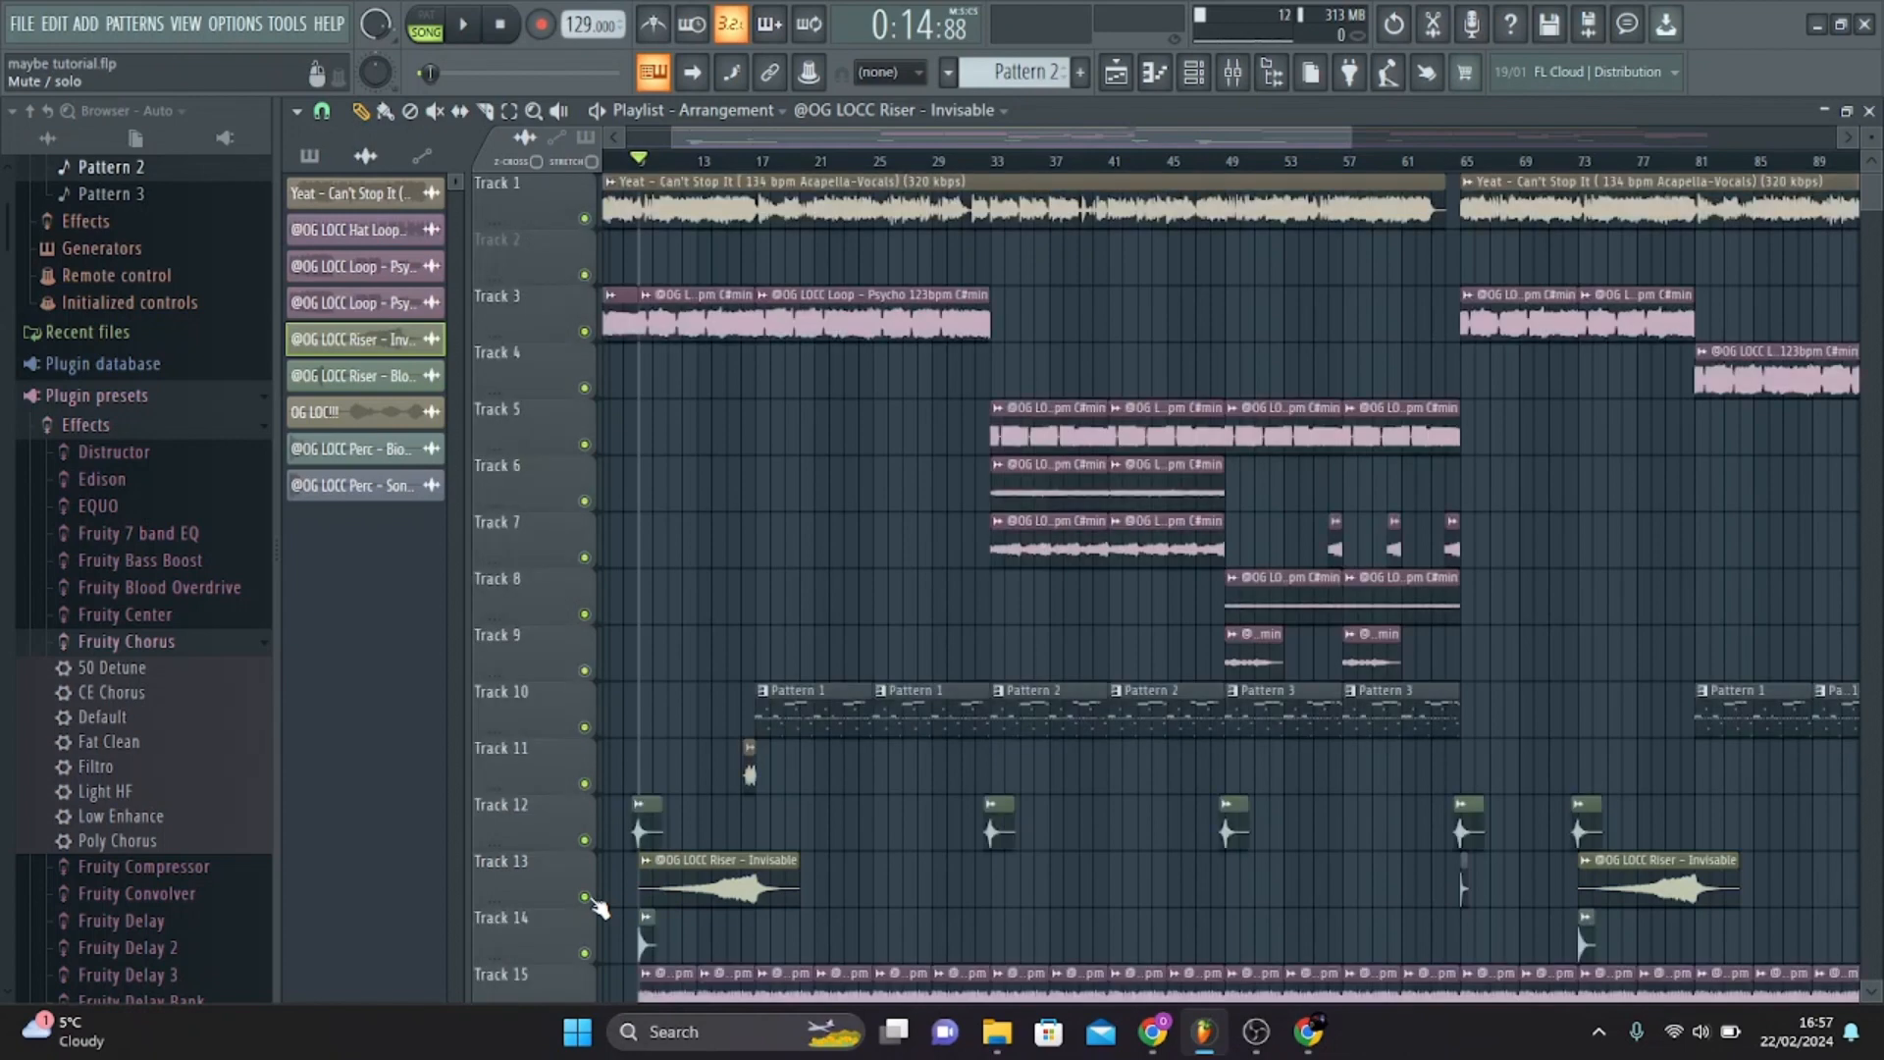